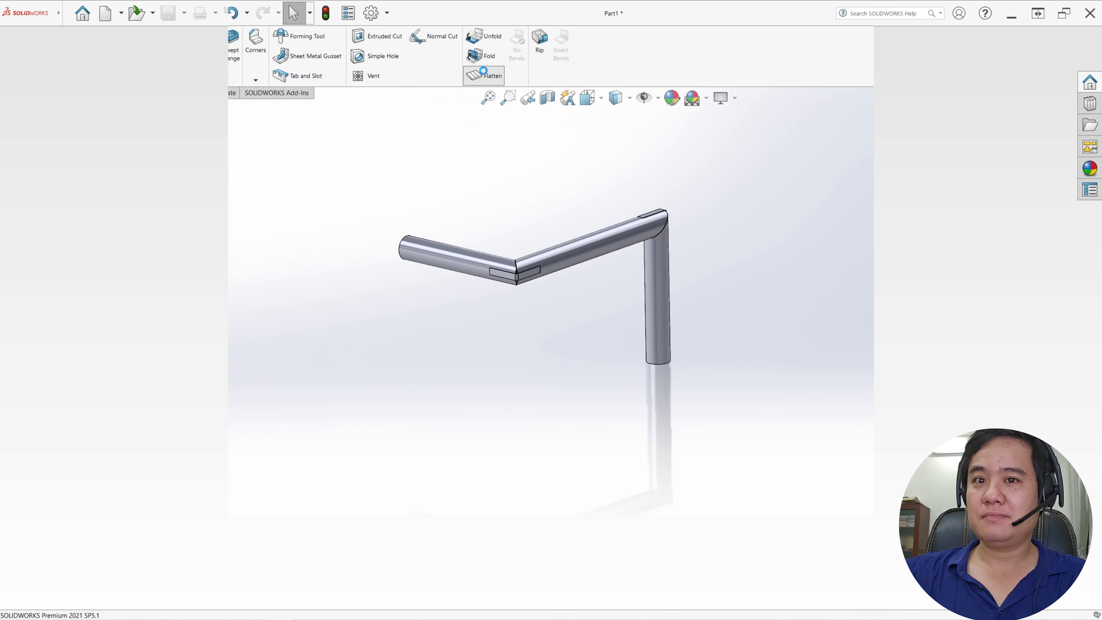
Step: Flatten the finished bent pipe part to view its flat pattern and return it to the folded state
click(485, 75)
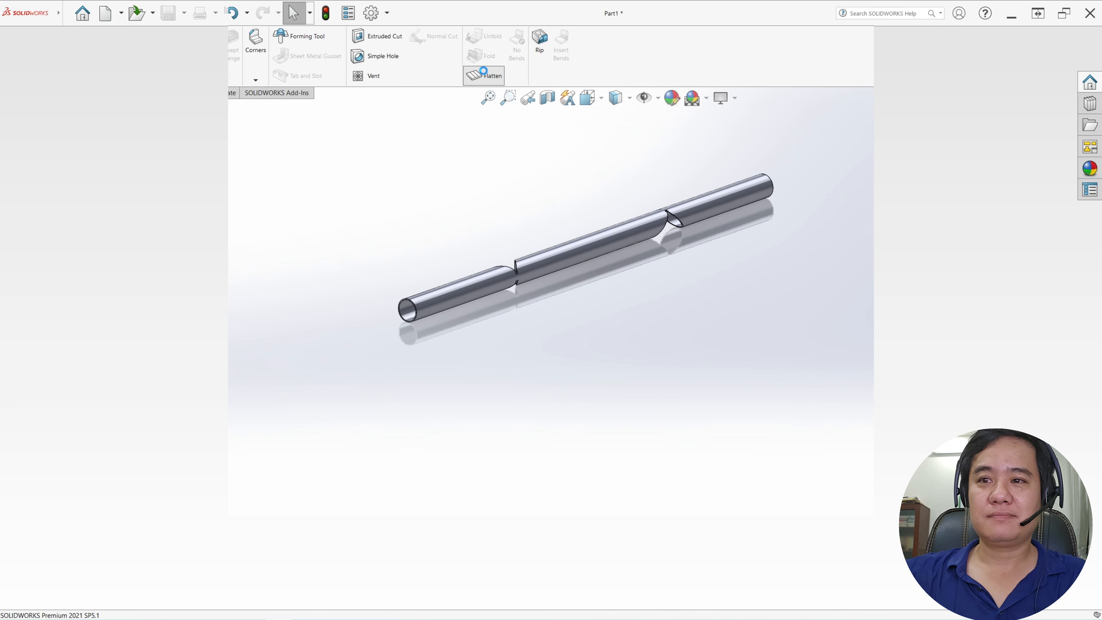
click(484, 74)
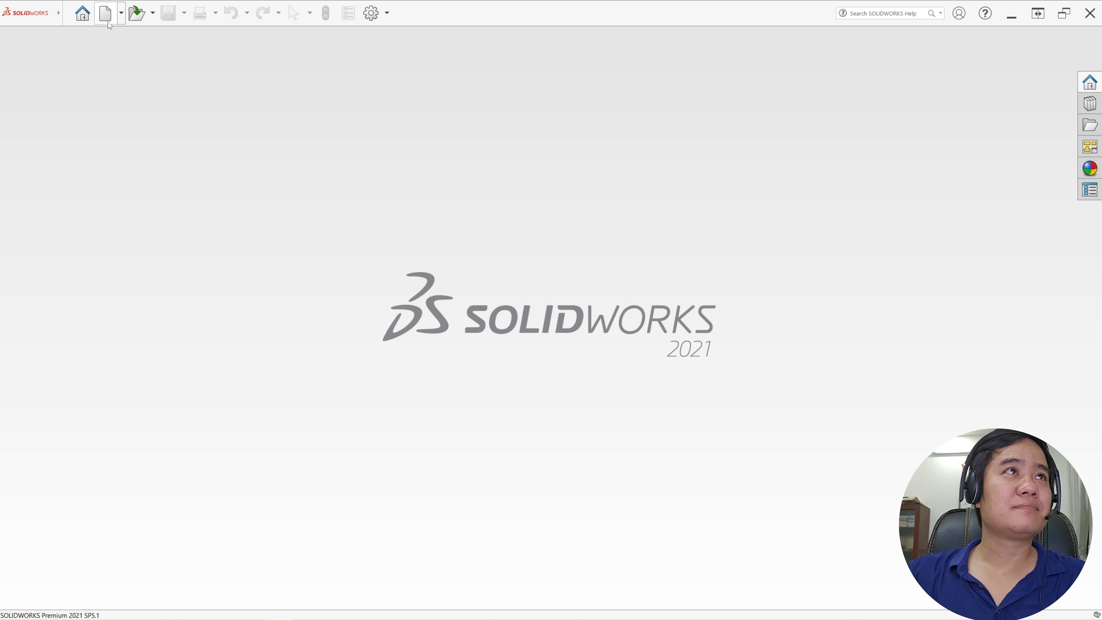
Step: Create a new part document and start a 3D sketch in it
click(105, 13)
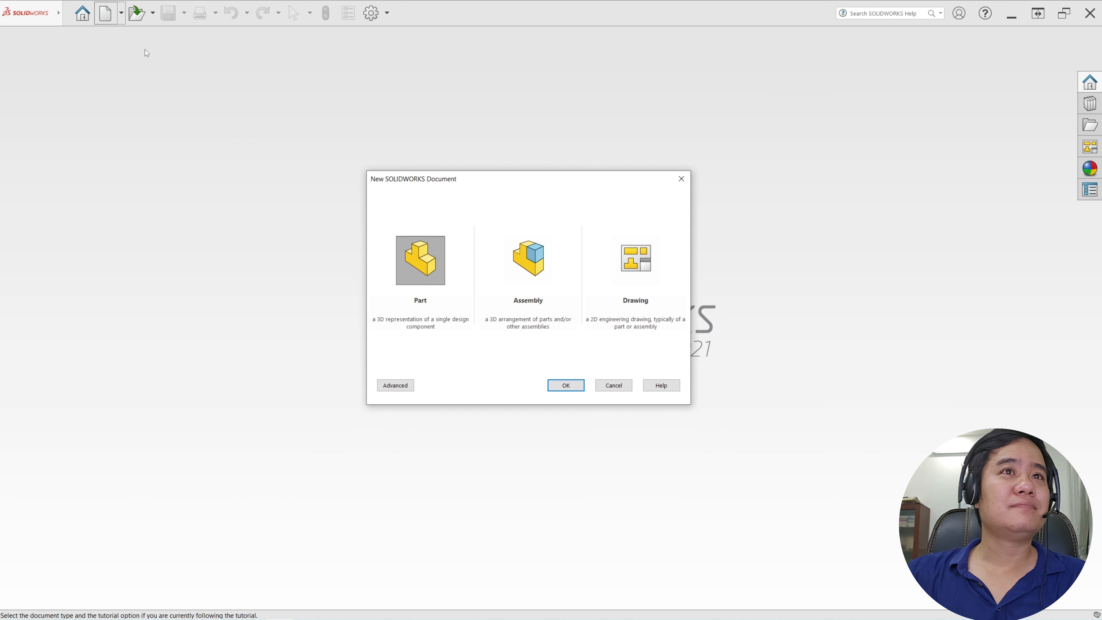
click(558, 386)
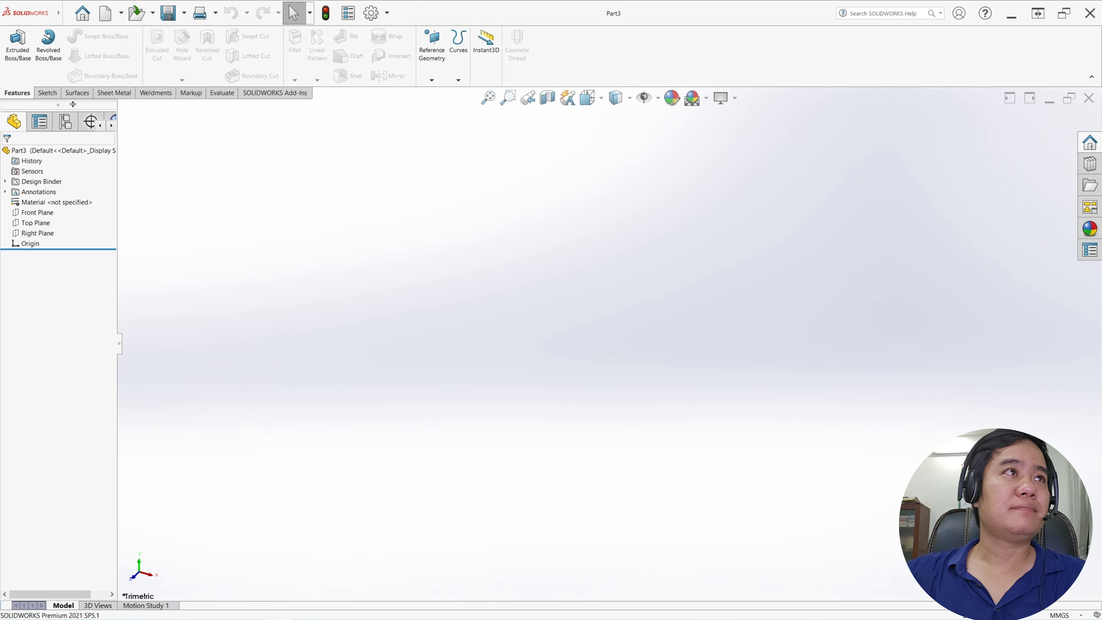
click(48, 93)
click(13, 79)
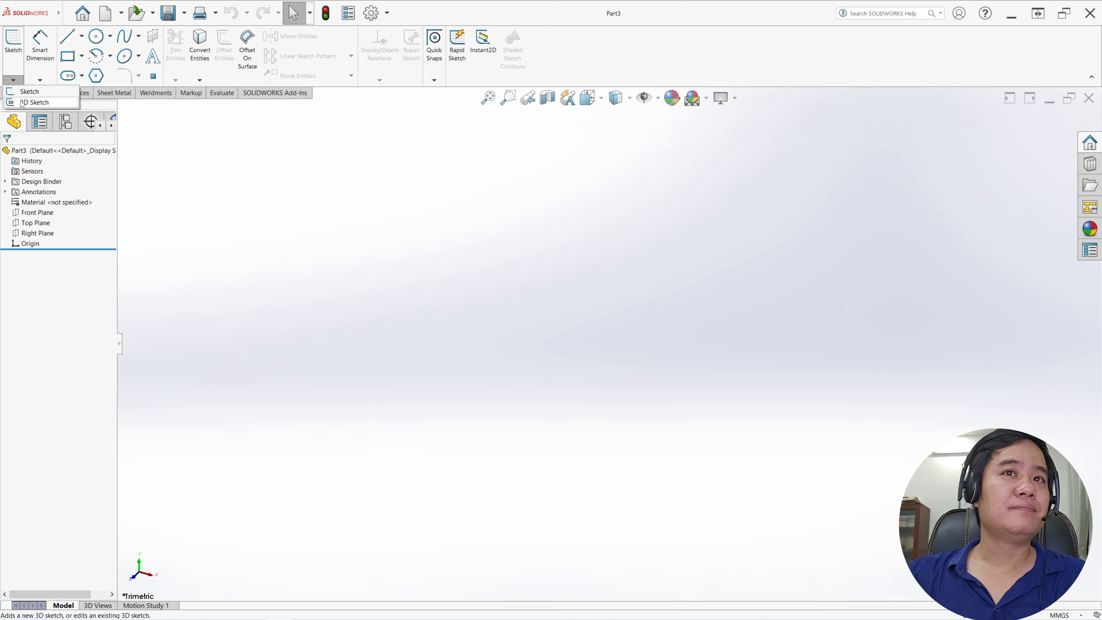
click(22, 103)
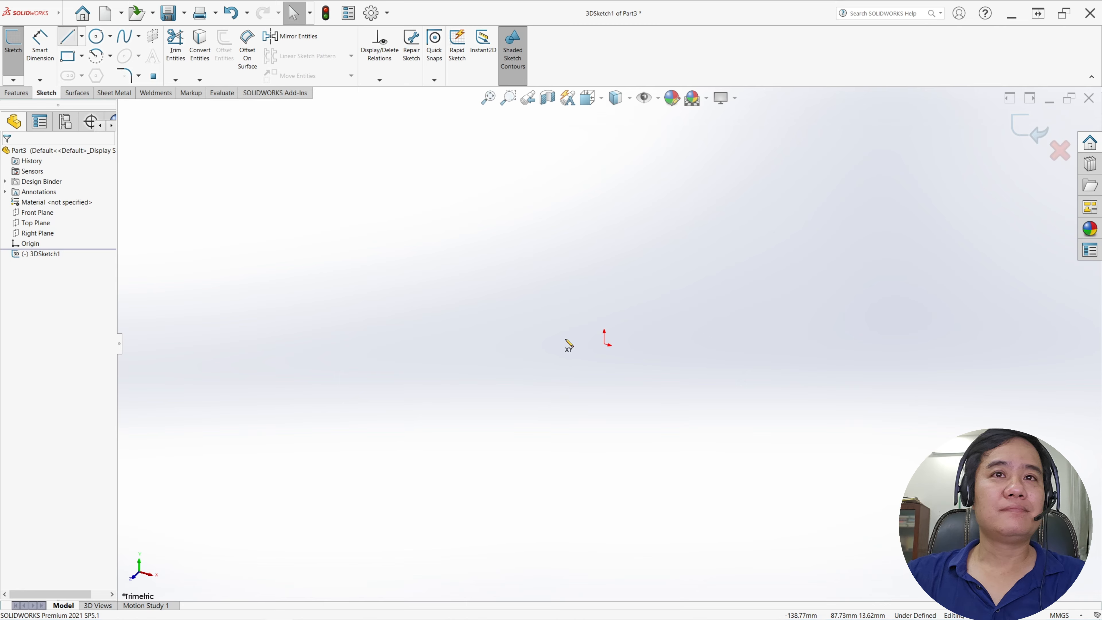
Step: Sketch a line about 78 mm long from the origin along X, continued by a downward line about 46 mm long along Y
click(605, 344)
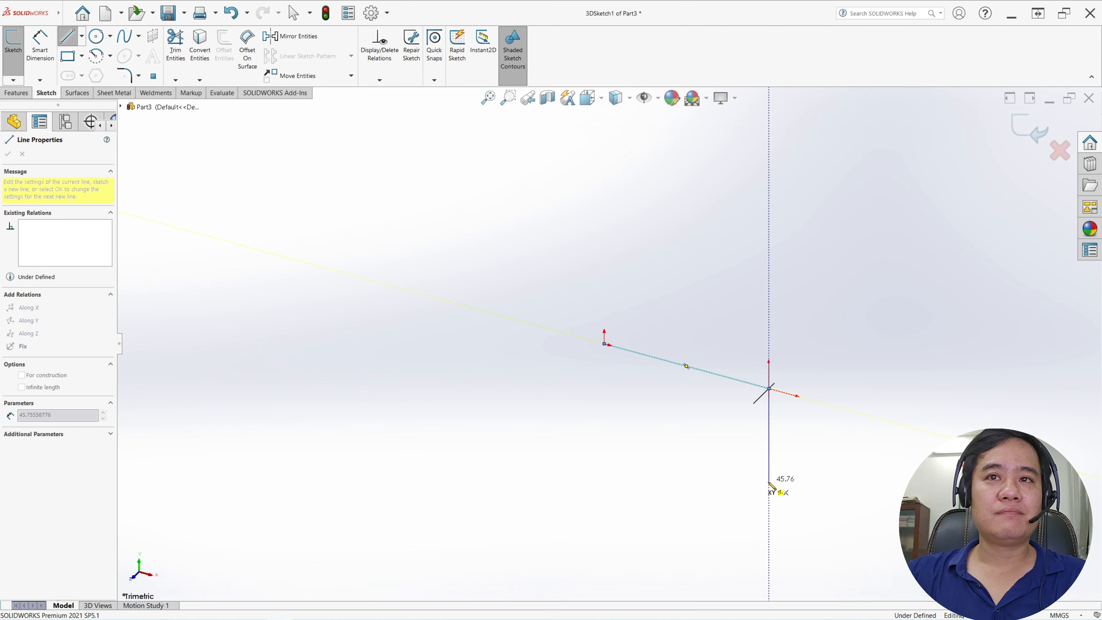
double_click(769, 481)
key(Escape)
key(Escape)
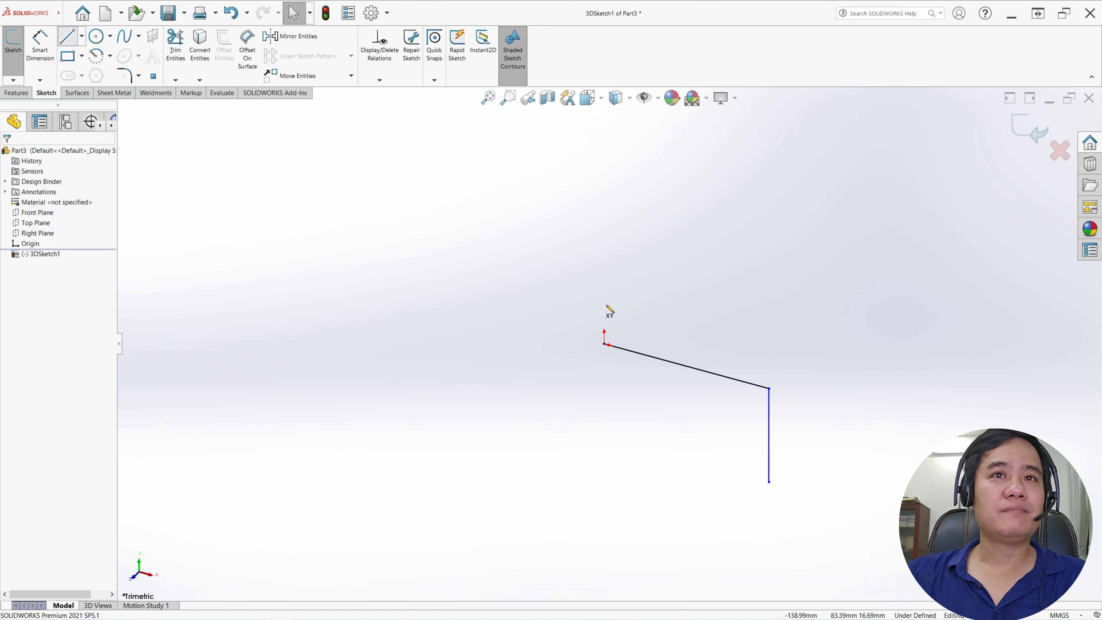
Step: Sketch a third line from the origin running backward along the Z axis
key(l)
click(604, 344)
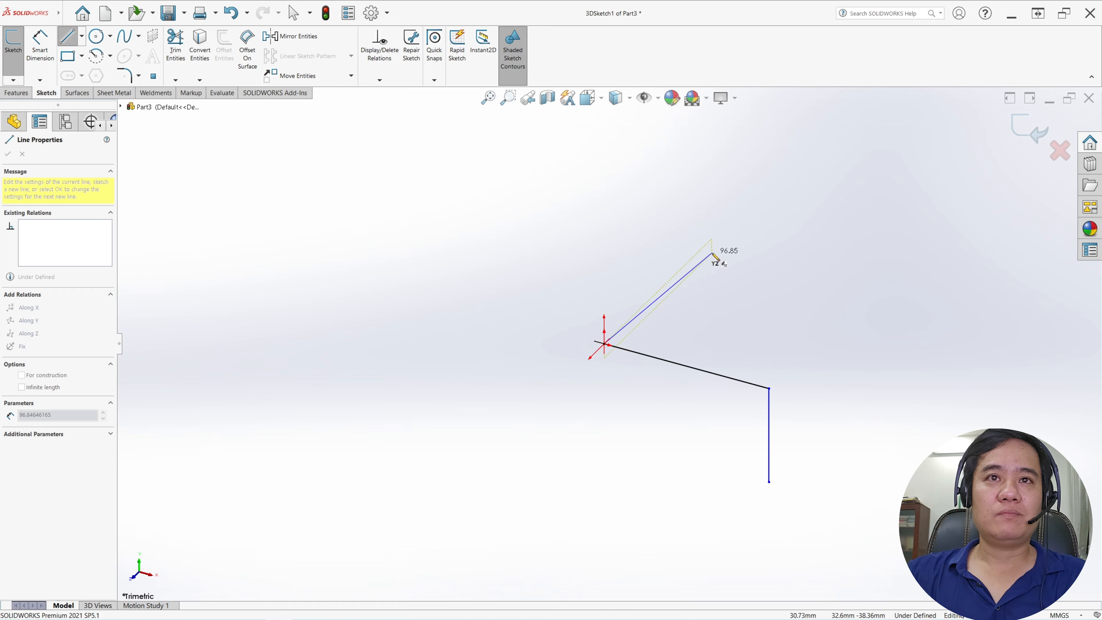
click(719, 233)
key(Escape)
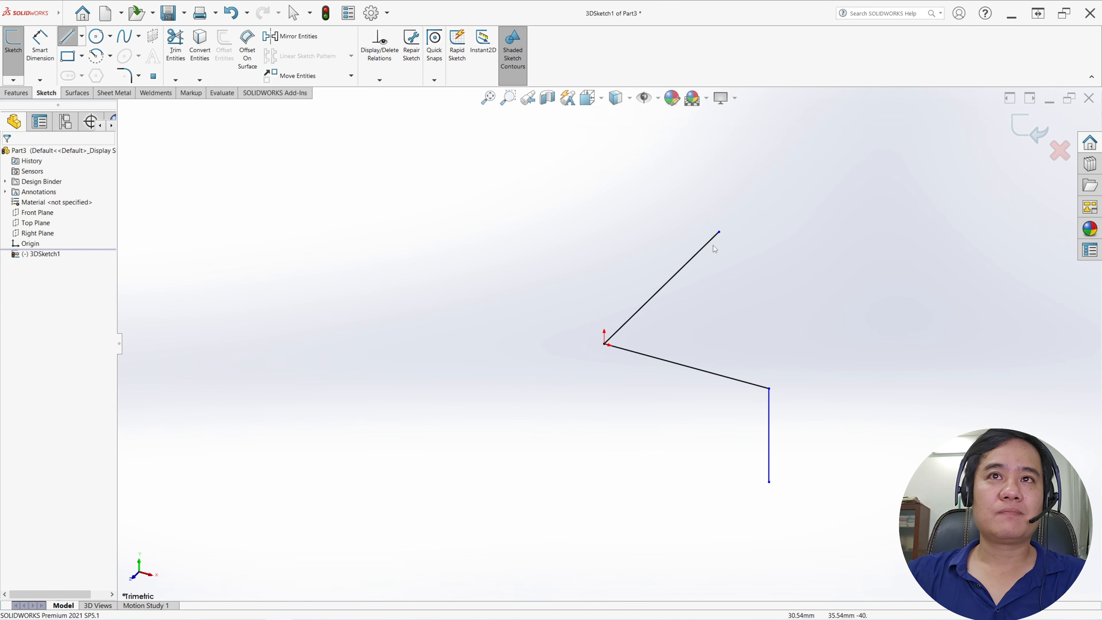
Step: Dimension the line along X with a length of 300 mm
key(d)
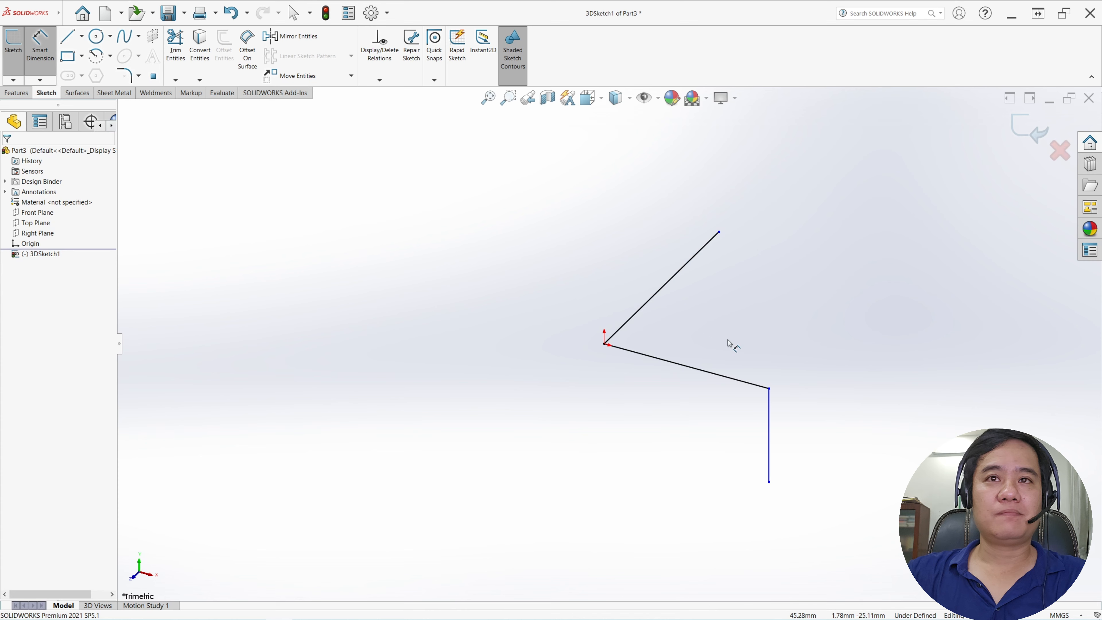
click(705, 376)
click(679, 399)
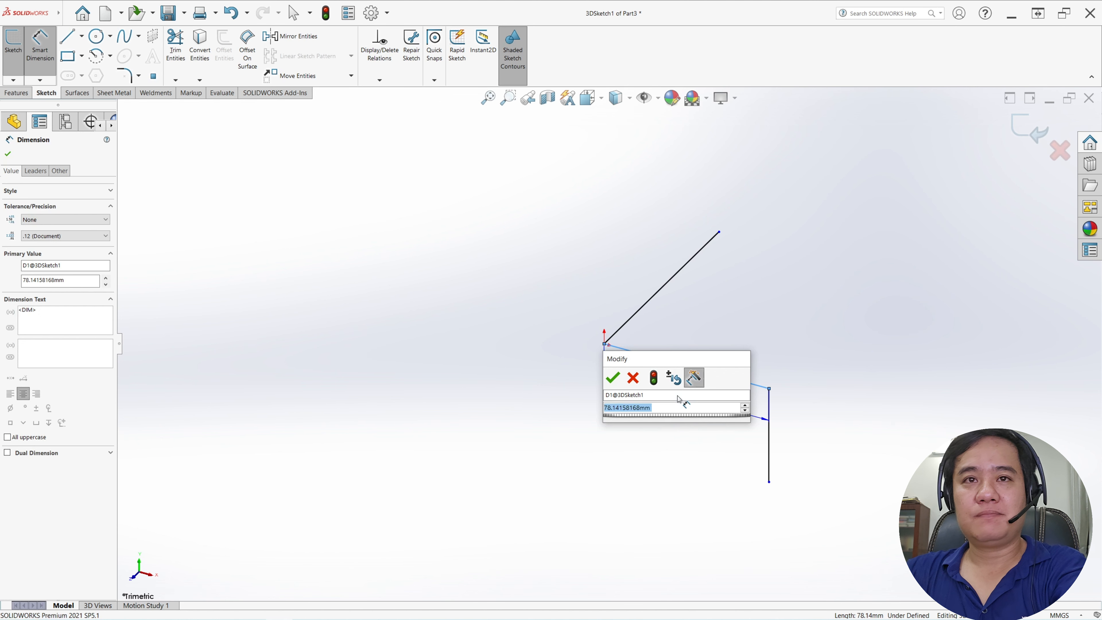
text(300)
key(Return)
Step: Dimension the vertical line and the line along Z at 200 mm each, and finish the 3D sketch
click(770, 447)
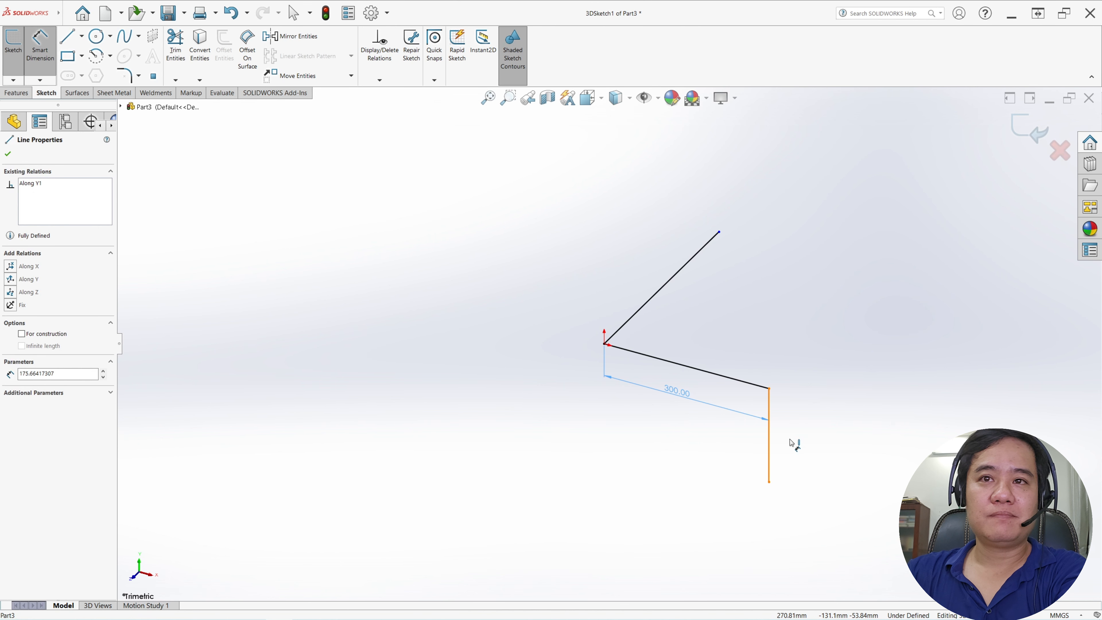
click(790, 439)
text(200)
key(Return)
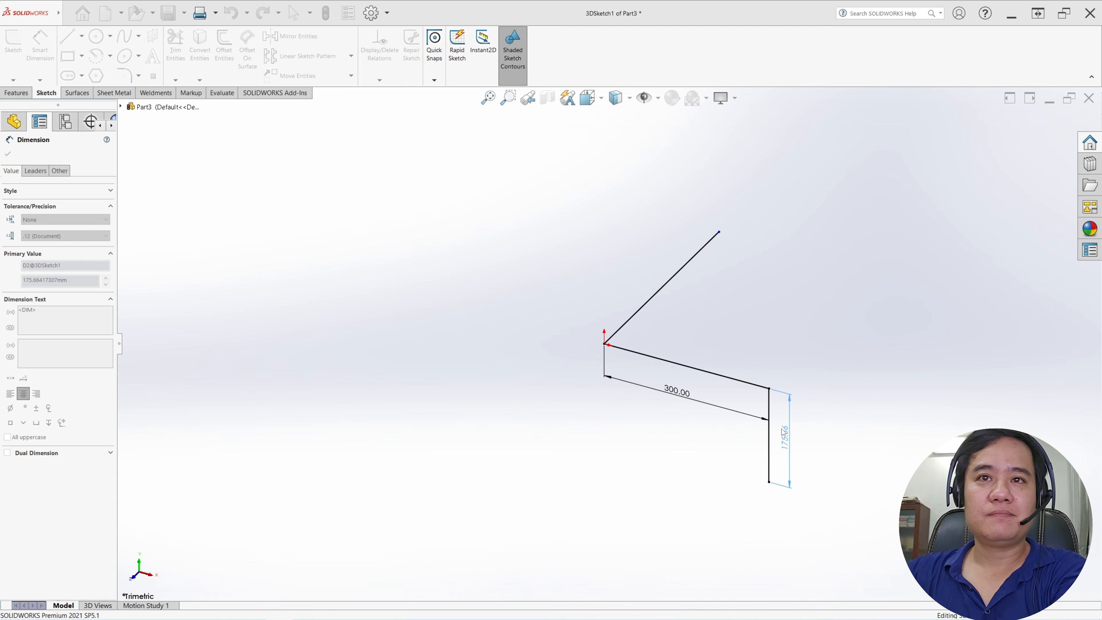
click(649, 299)
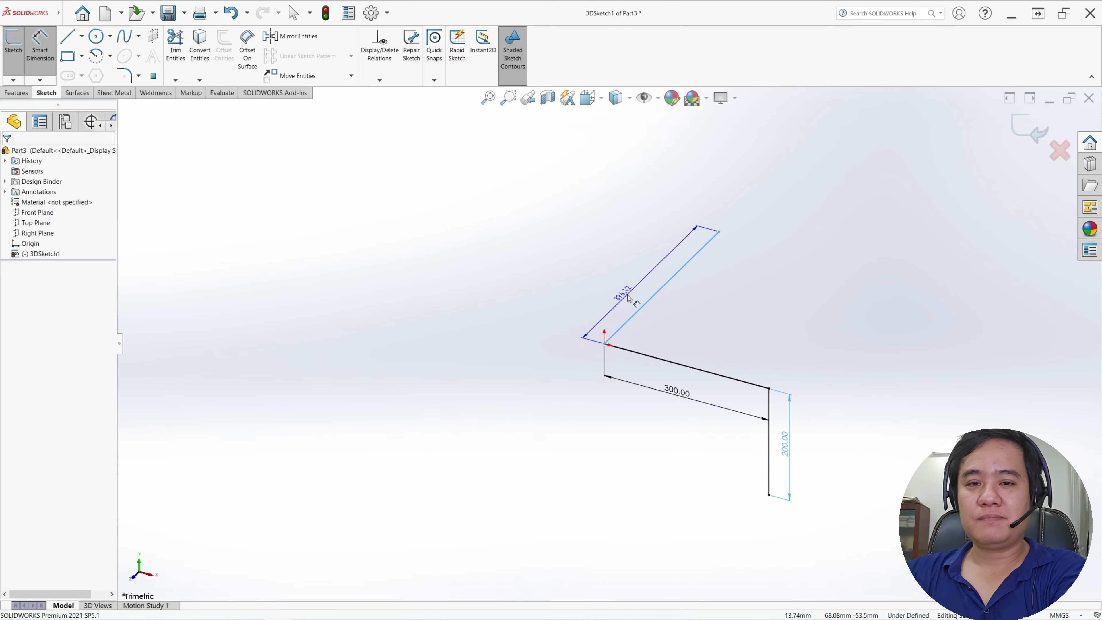
click(628, 297)
text(200)
key(Return)
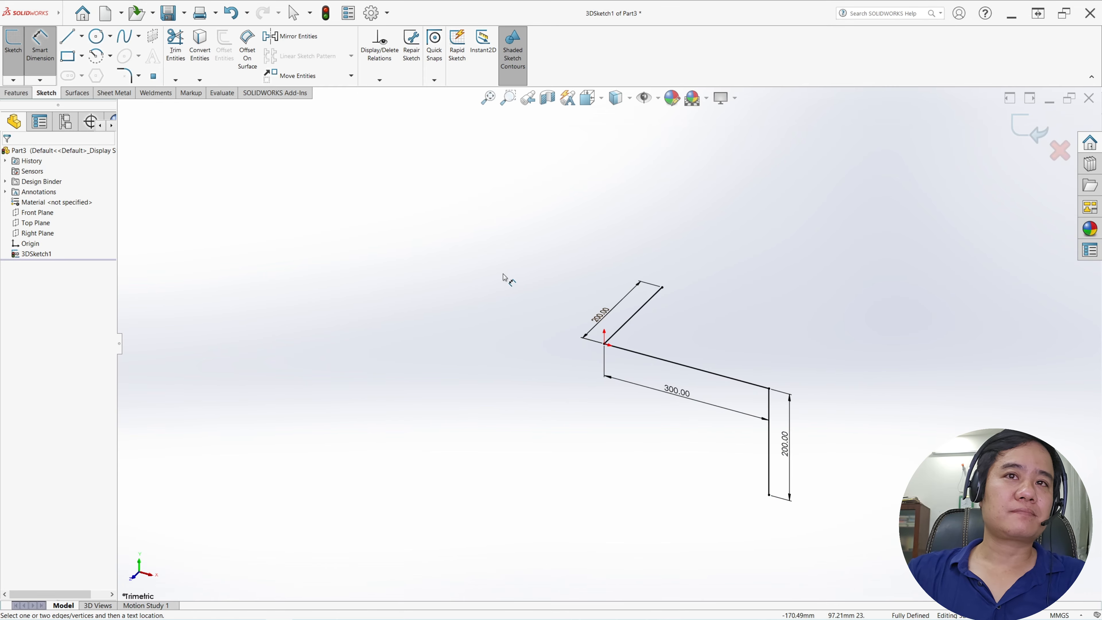
click(12, 80)
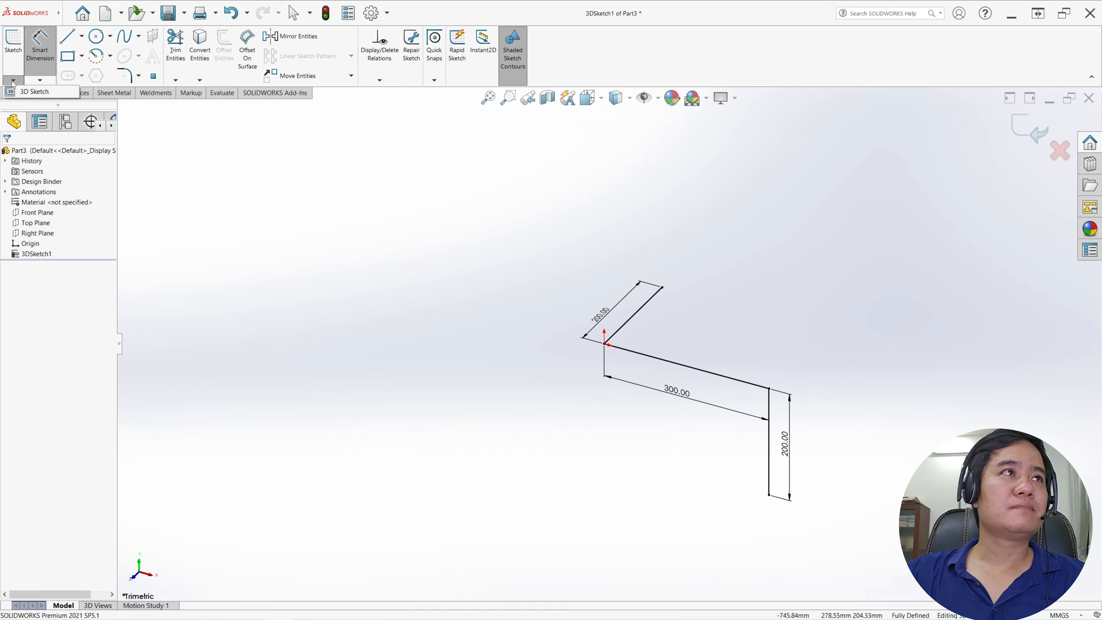
click(20, 94)
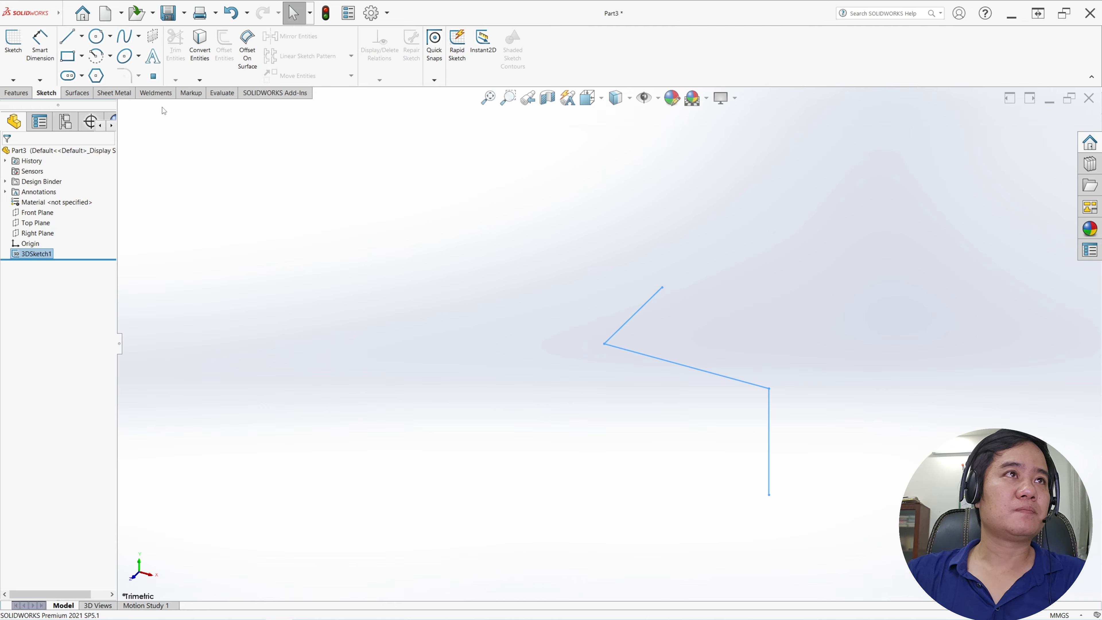
Step: Start a weldment structural member with the iso standard, pipe type and size 21.3 x 2.3
click(162, 96)
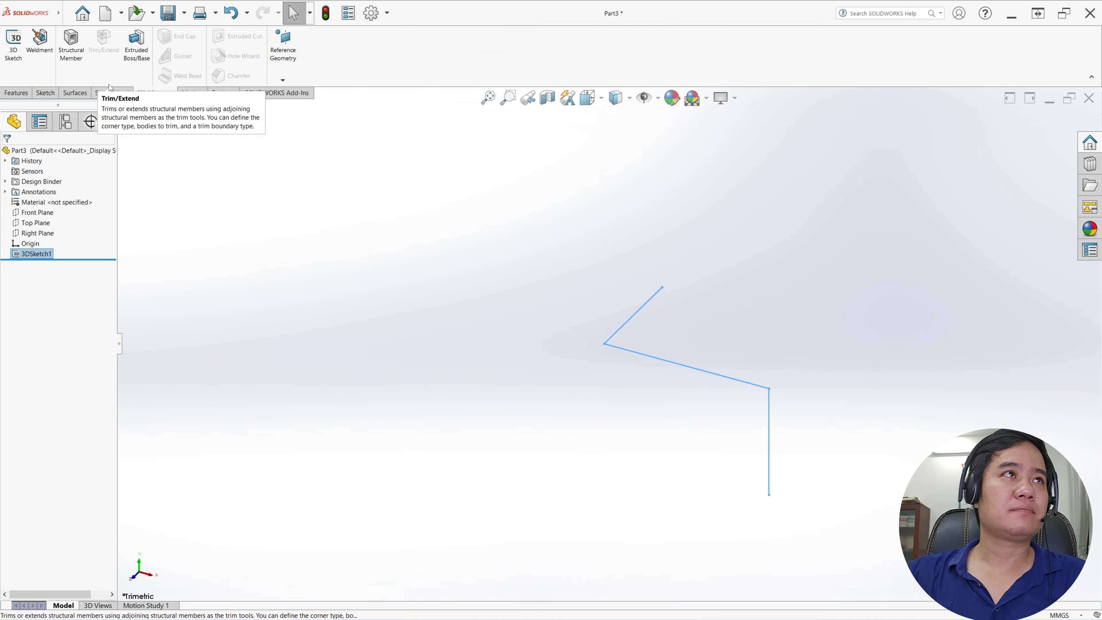
click(72, 51)
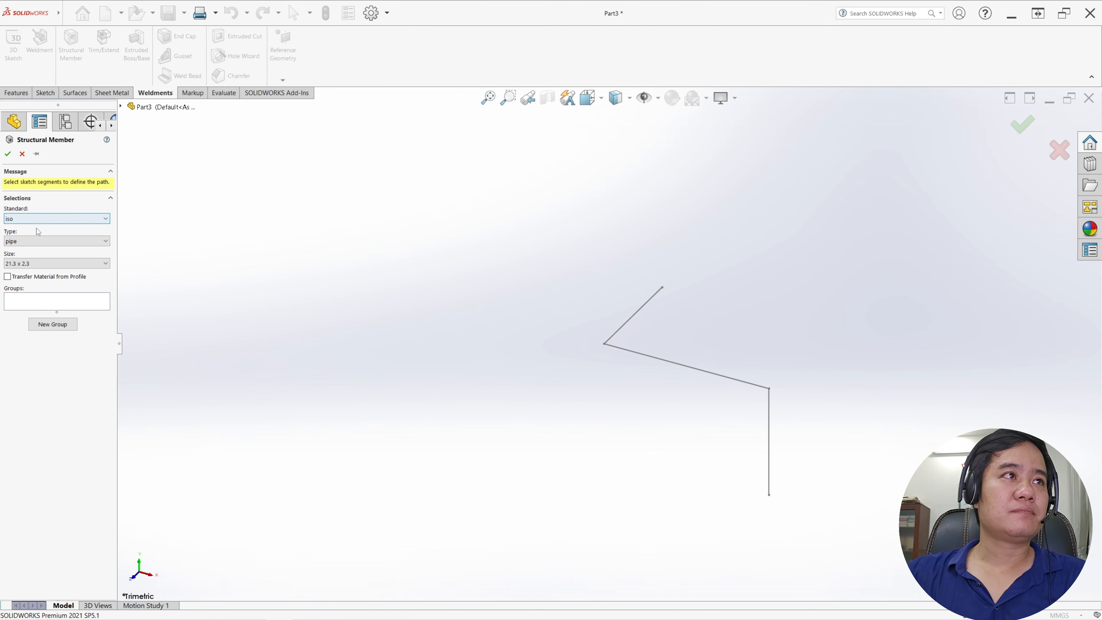
click(27, 224)
click(24, 288)
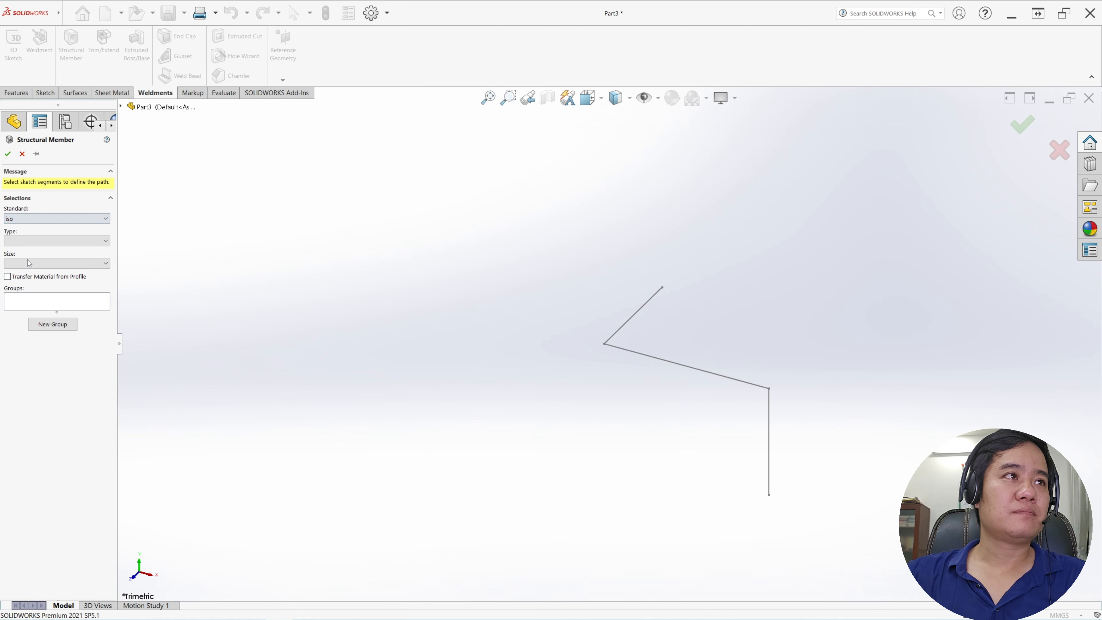
click(30, 241)
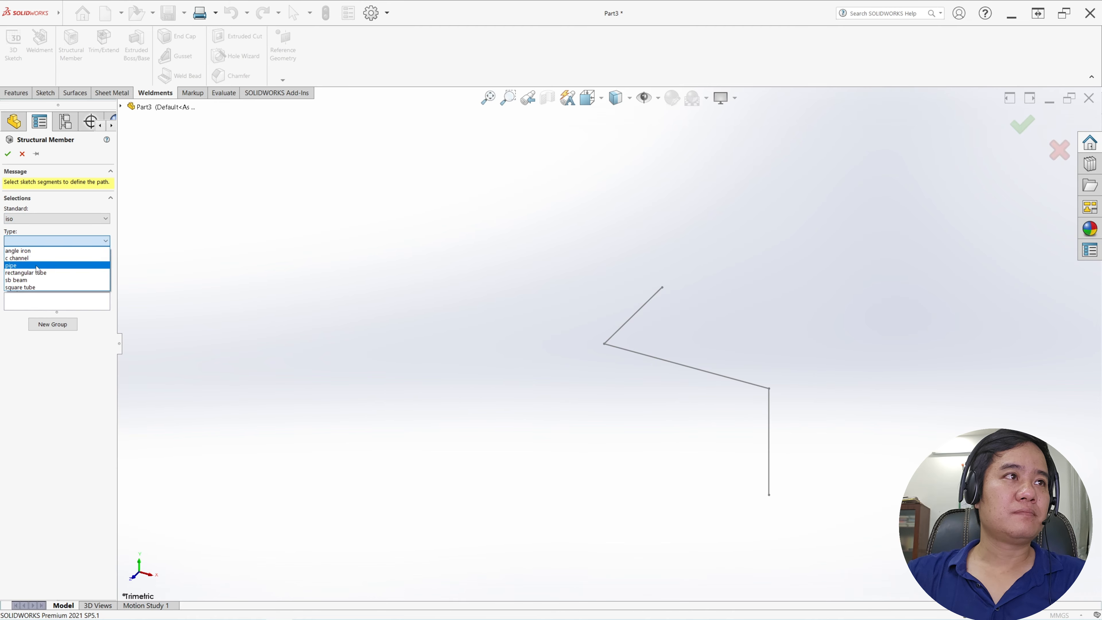
click(36, 263)
click(50, 263)
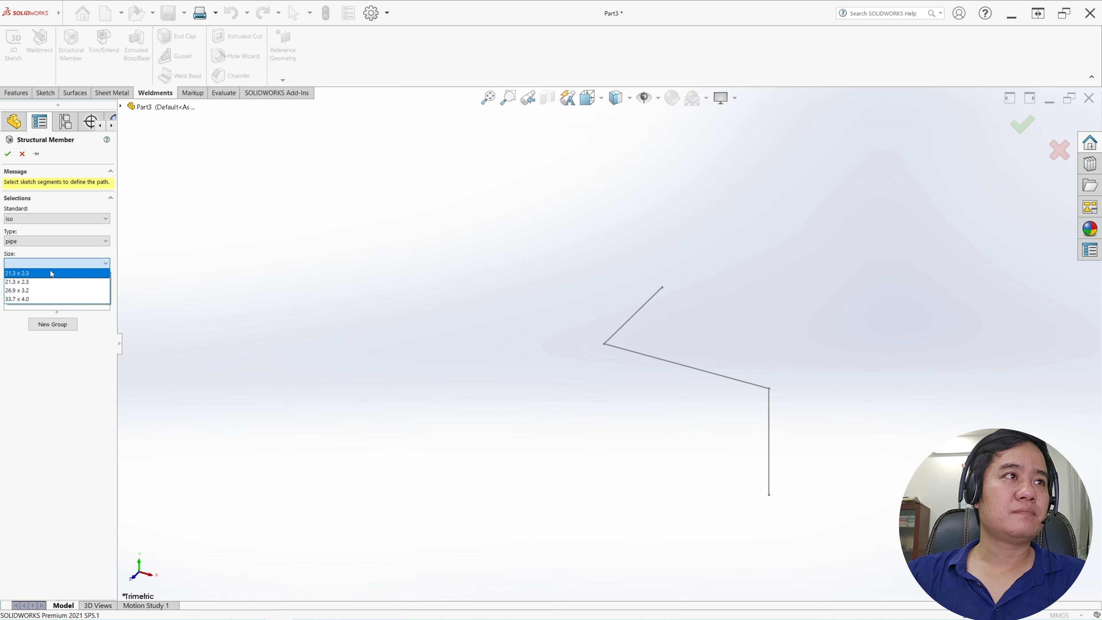
click(50, 273)
click(51, 302)
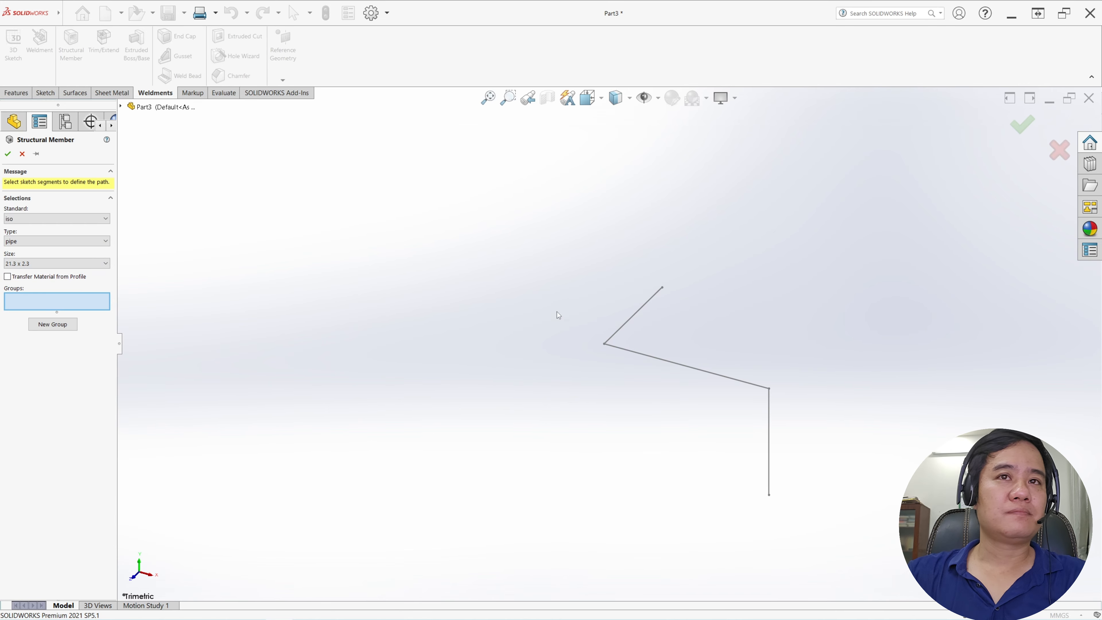
Step: Create the pipe member along all three sketch lines with a 0.50 mm gap between connected segments
click(625, 325)
click(678, 363)
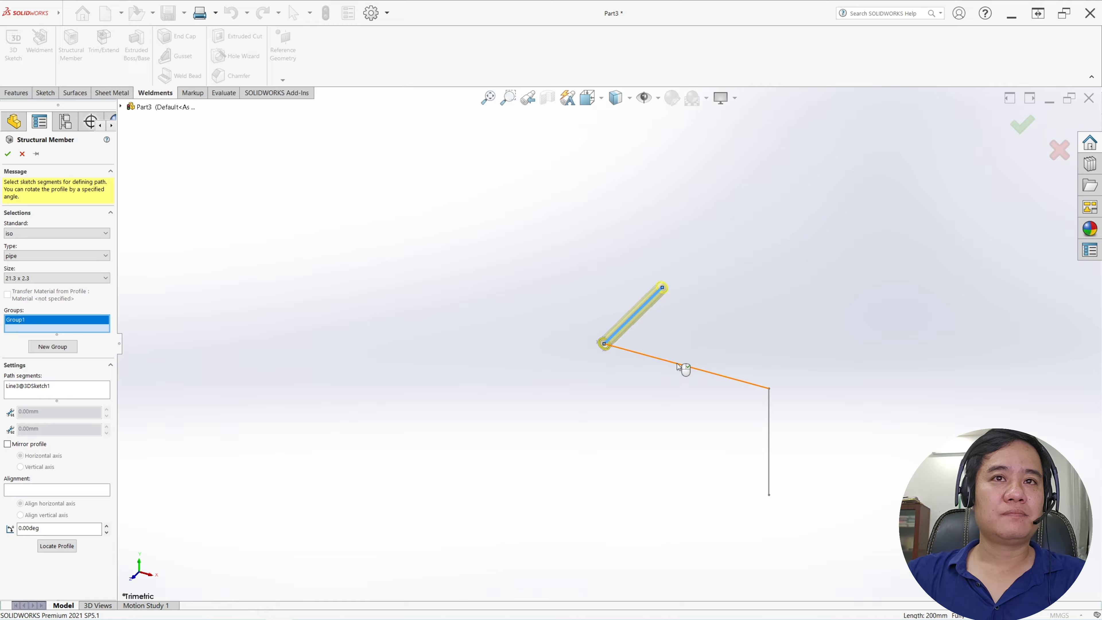
click(770, 416)
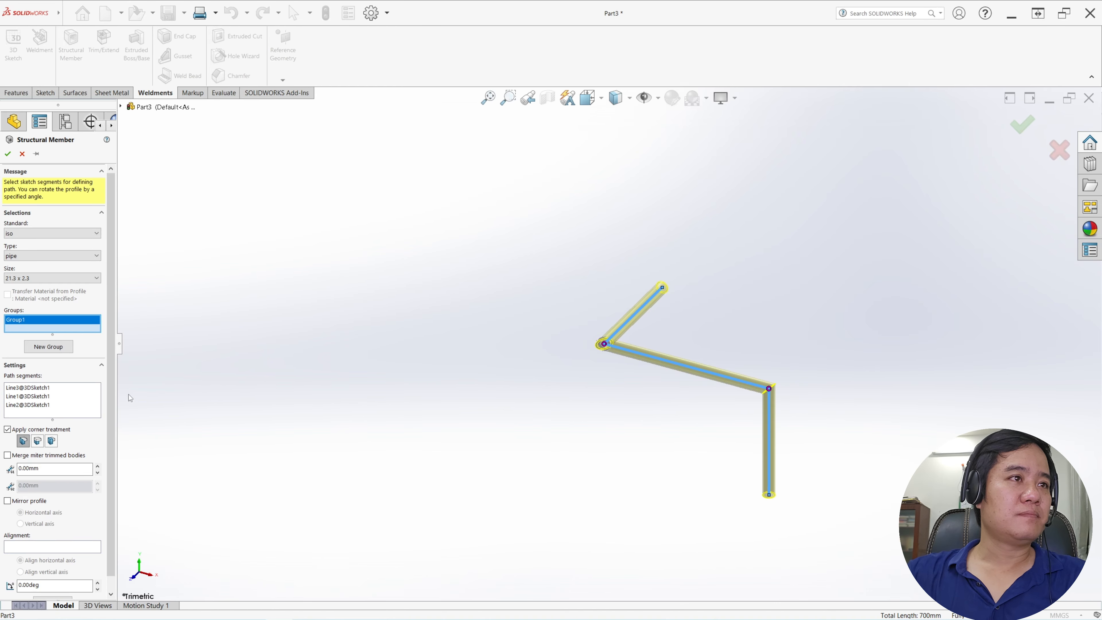
scroll(56, 390, down, 1)
drag(51, 453, 2, 458)
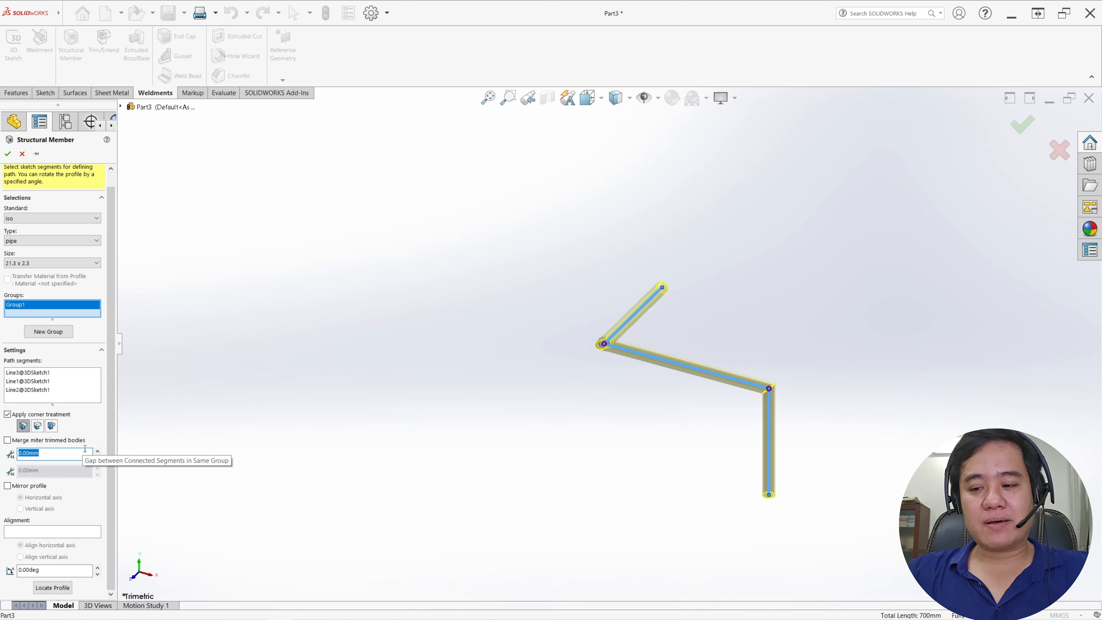
click(176, 412)
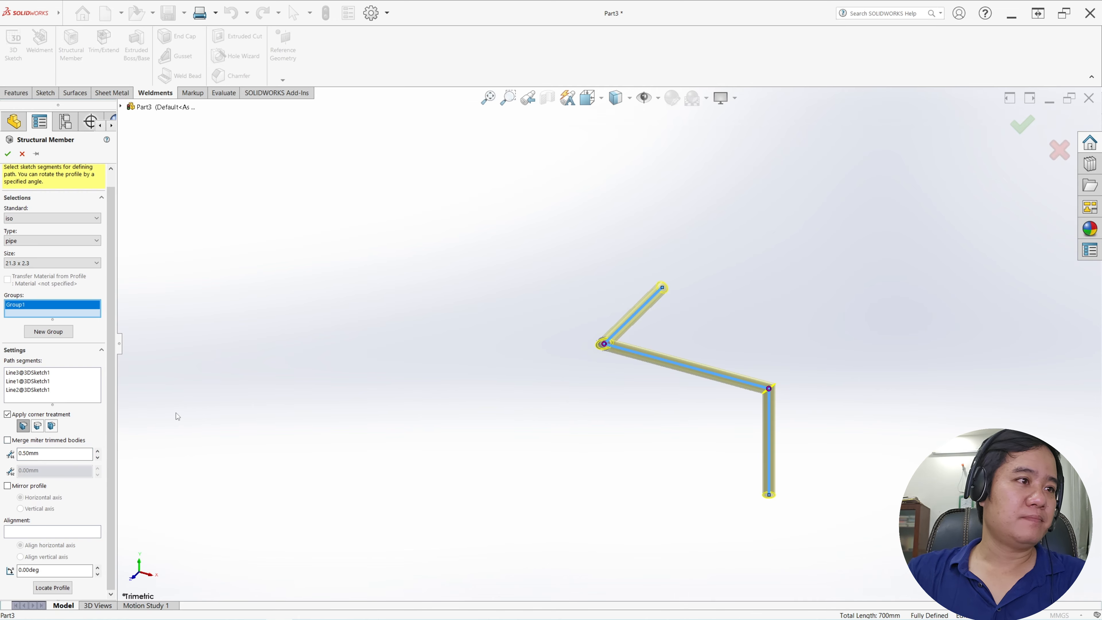
click(8, 153)
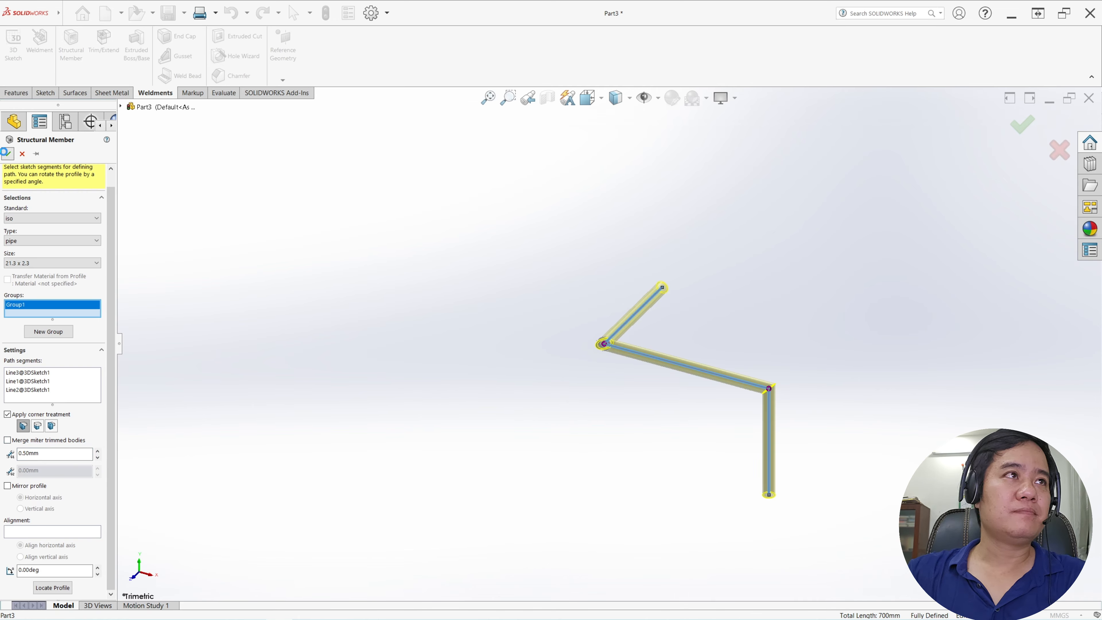
Step: Edit the pipe member's profile sketch and set the outer circle's diameter to 34 mm
click(5, 285)
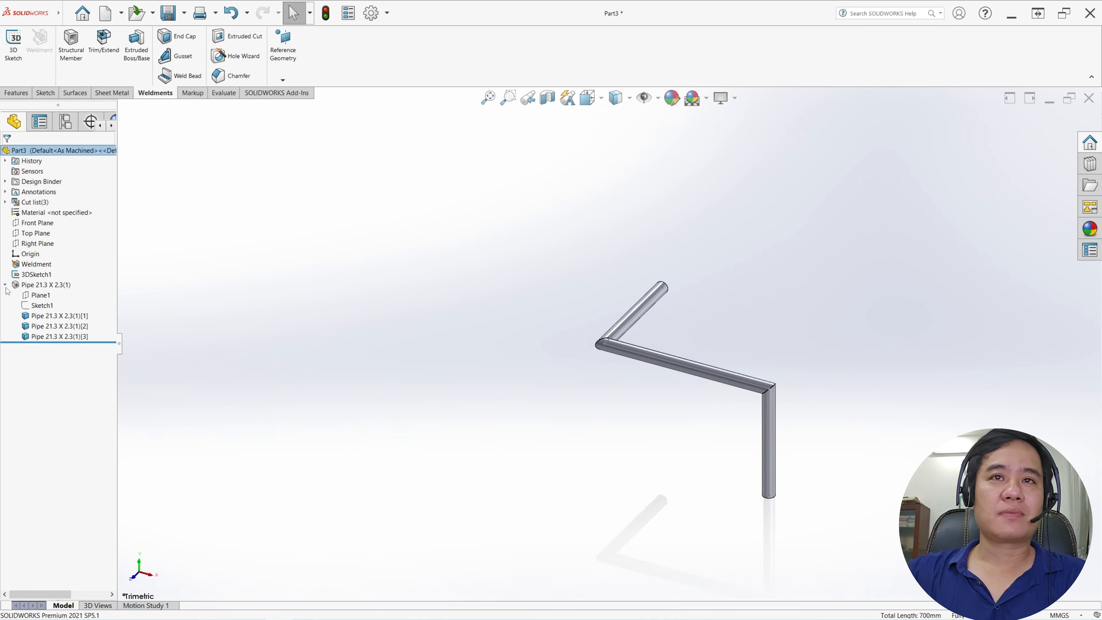
click(41, 306)
click(42, 280)
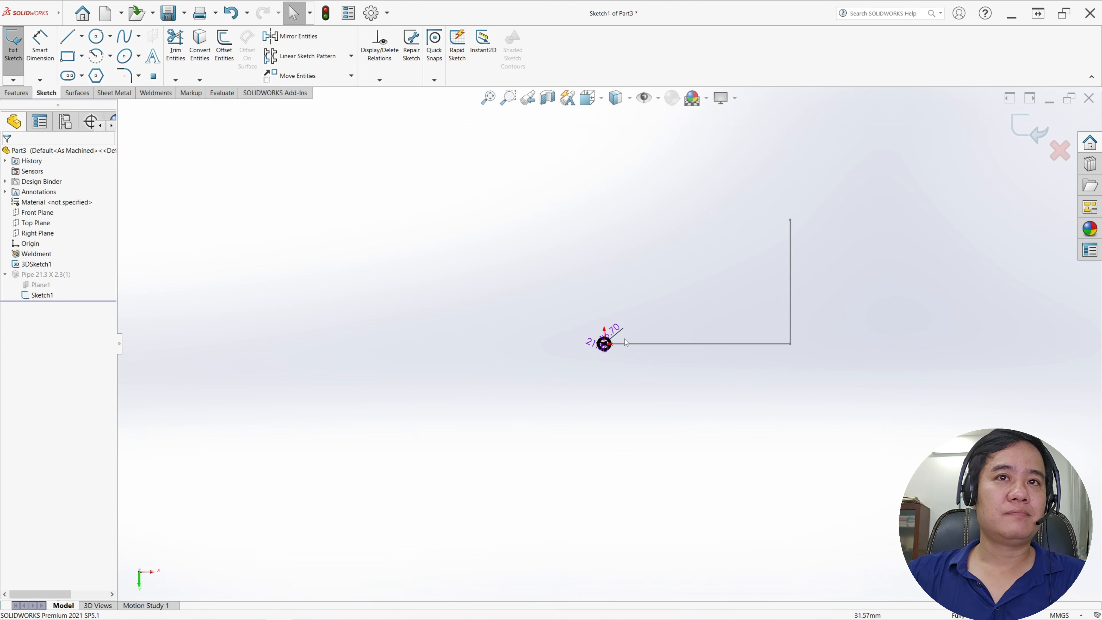
scroll(625, 342, down, 5)
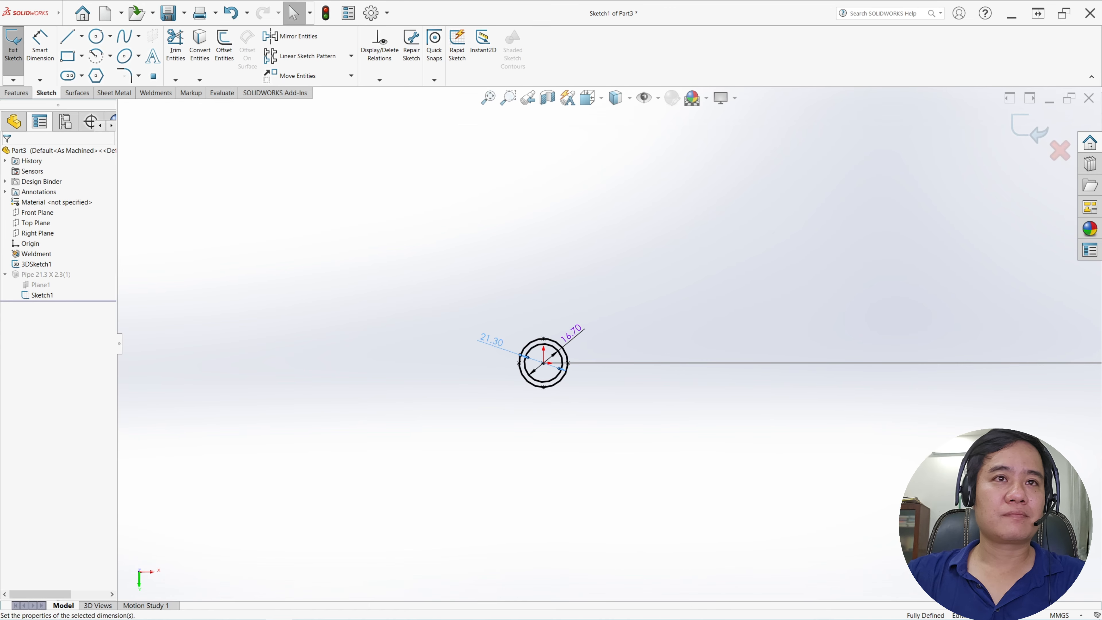
double_click(505, 342)
text(34)
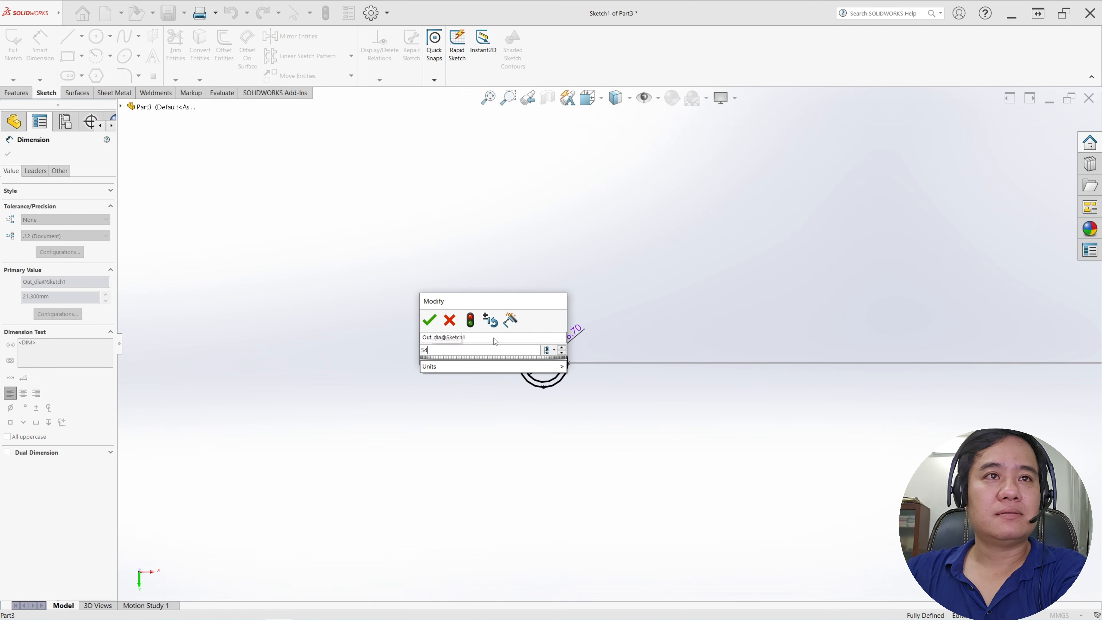
key(Return)
Step: Set the inner circle's diameter in the pipe profile to 31 mm
double_click(578, 331)
text(31)
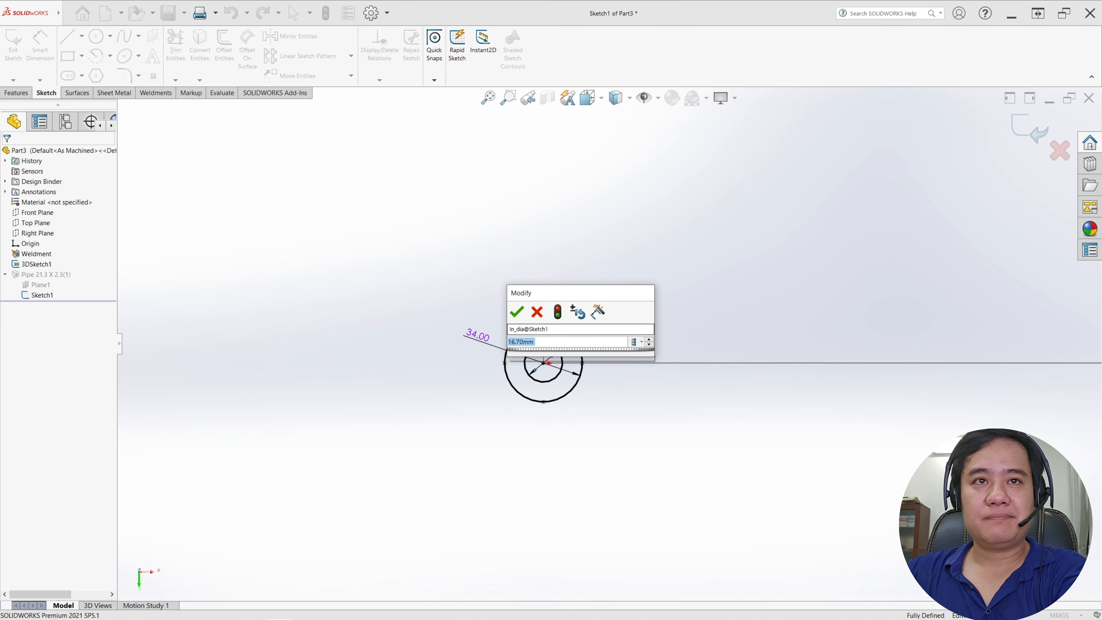
key(Return)
scroll(622, 329, down, 3)
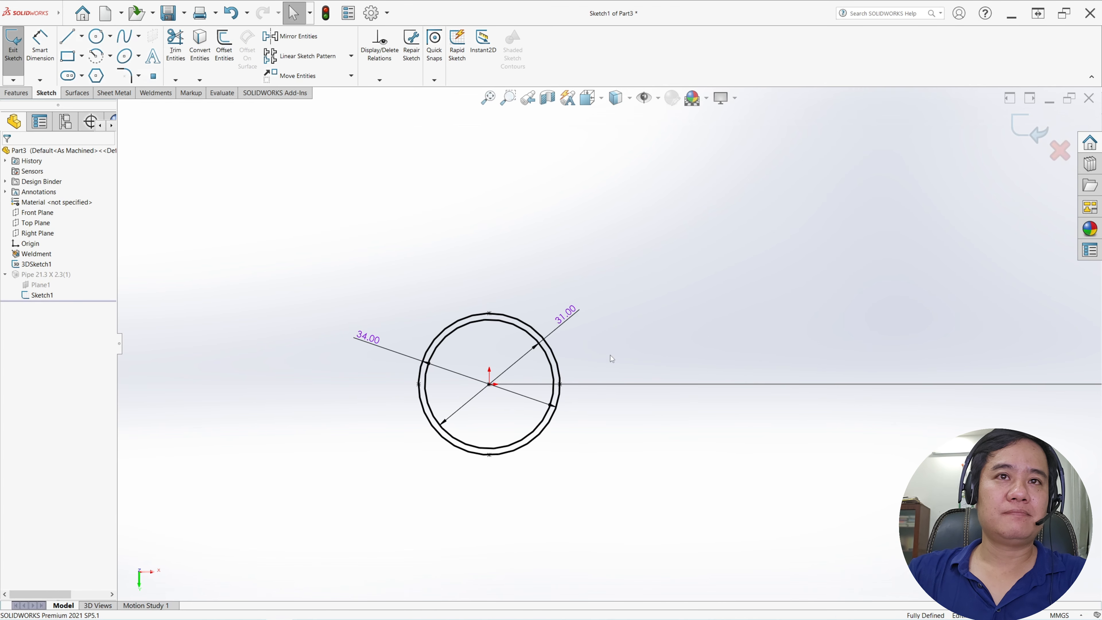
Step: Dimension the gap between the outer and inner circles of the pipe profile as a reference, and finish the profile sketch
right_drag(610, 362, 558, 370)
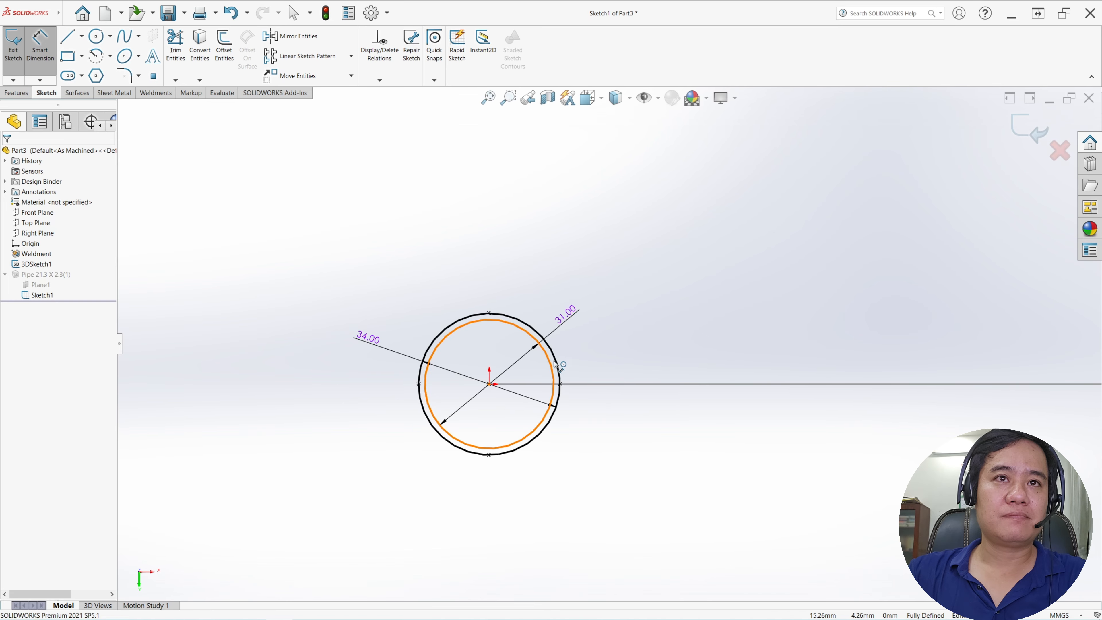
click(558, 370)
click(552, 369)
click(579, 356)
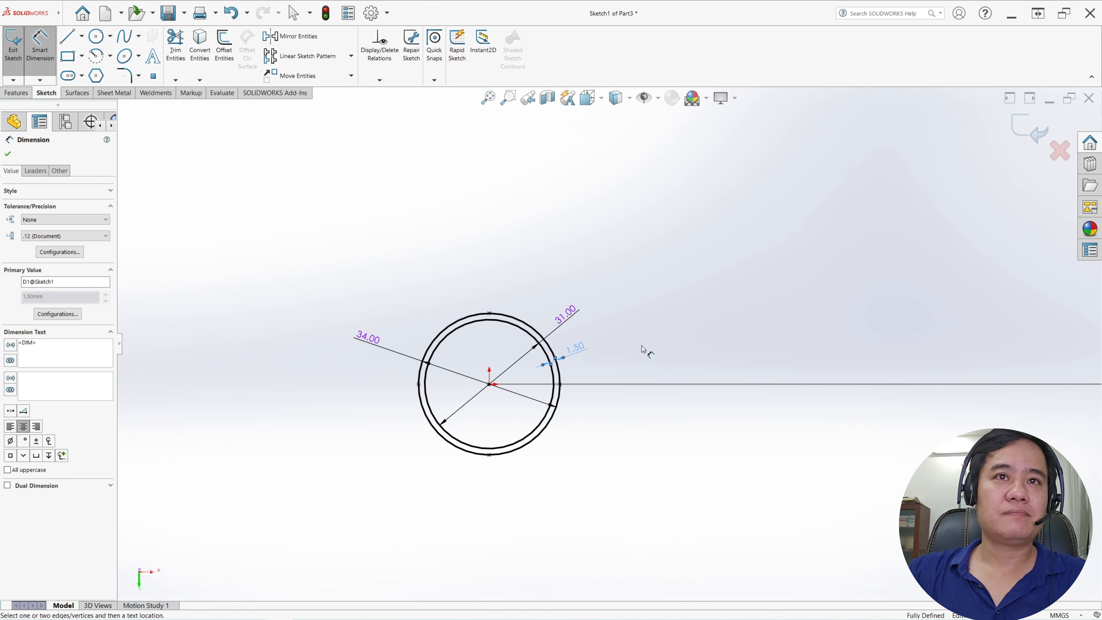
scroll(644, 350, up, 3)
click(12, 47)
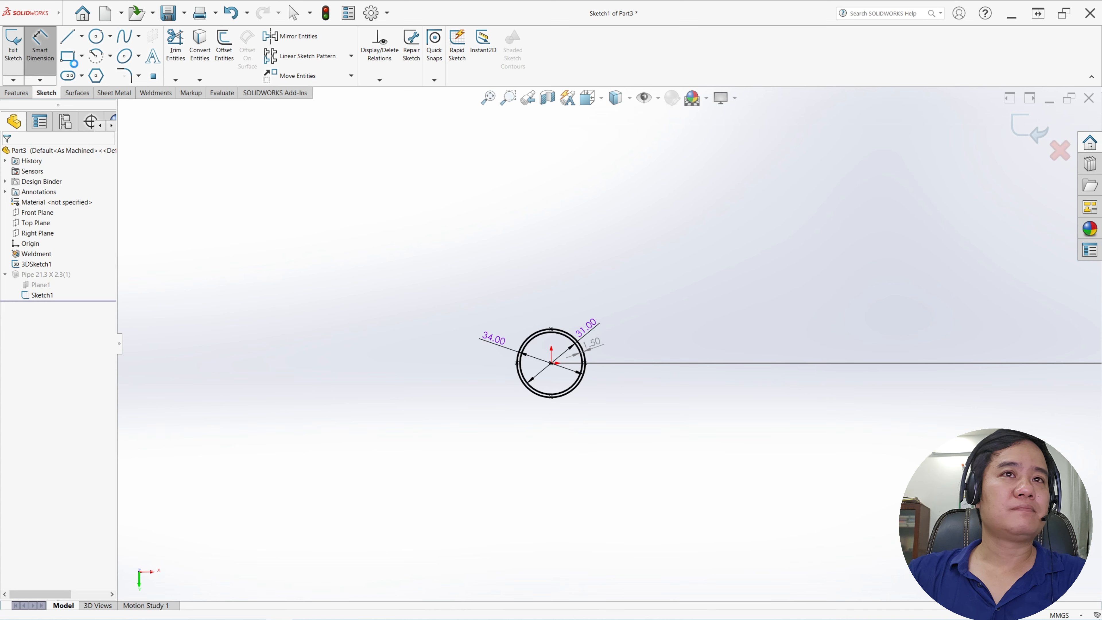
Step: Start a new sketch on the Top Plane for the sheet-metal strip at the first pipe corner
middle_drag(728, 257, 665, 299)
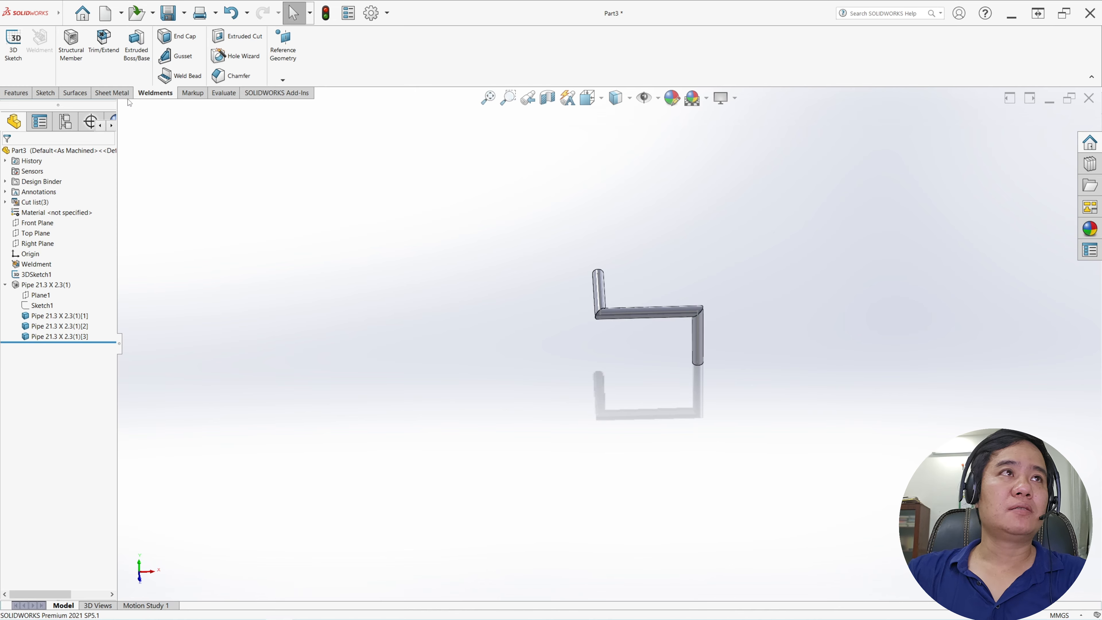
click(116, 94)
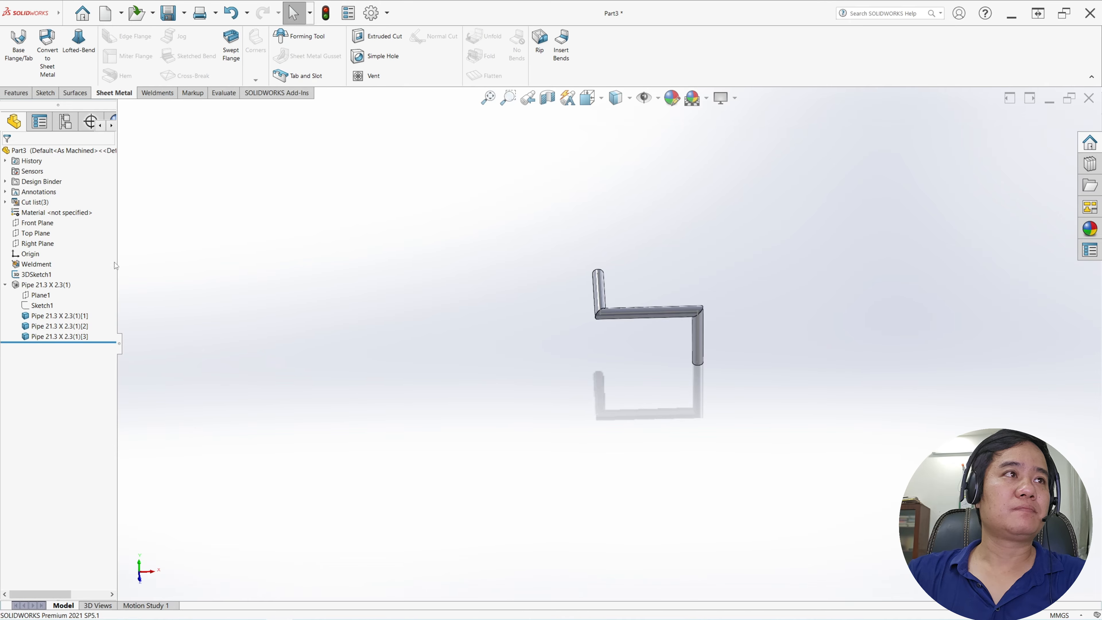
click(37, 223)
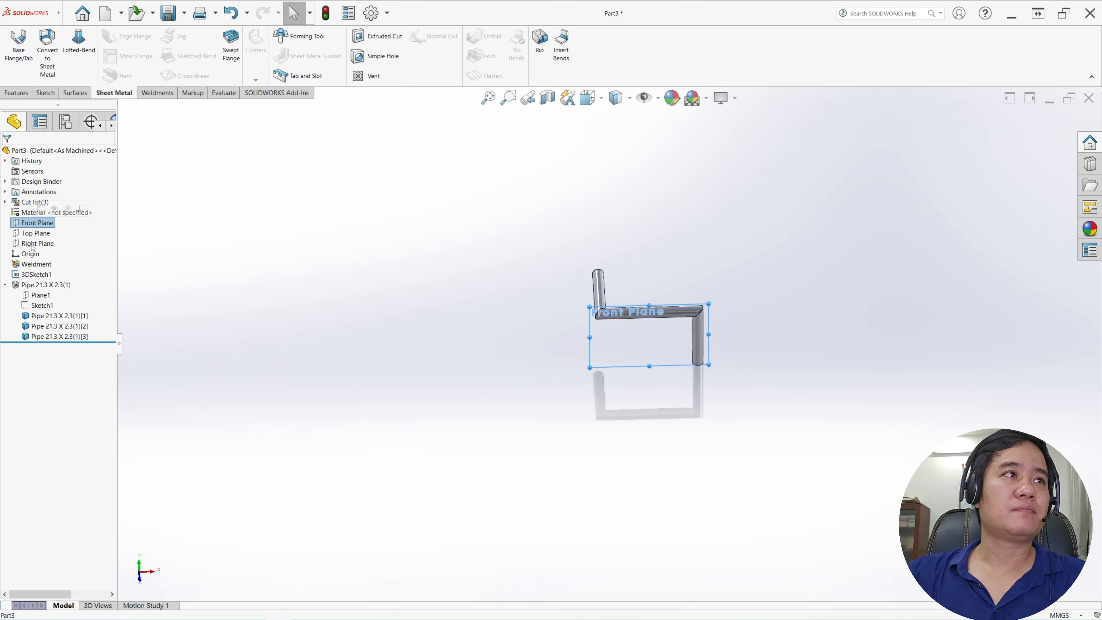
click(35, 244)
click(26, 233)
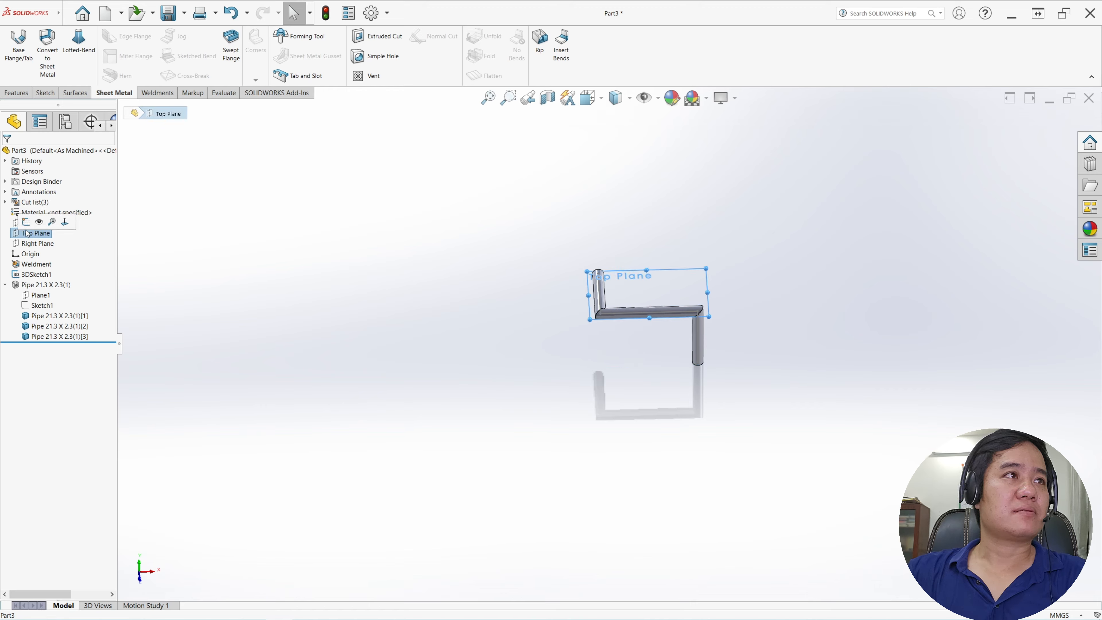
click(26, 222)
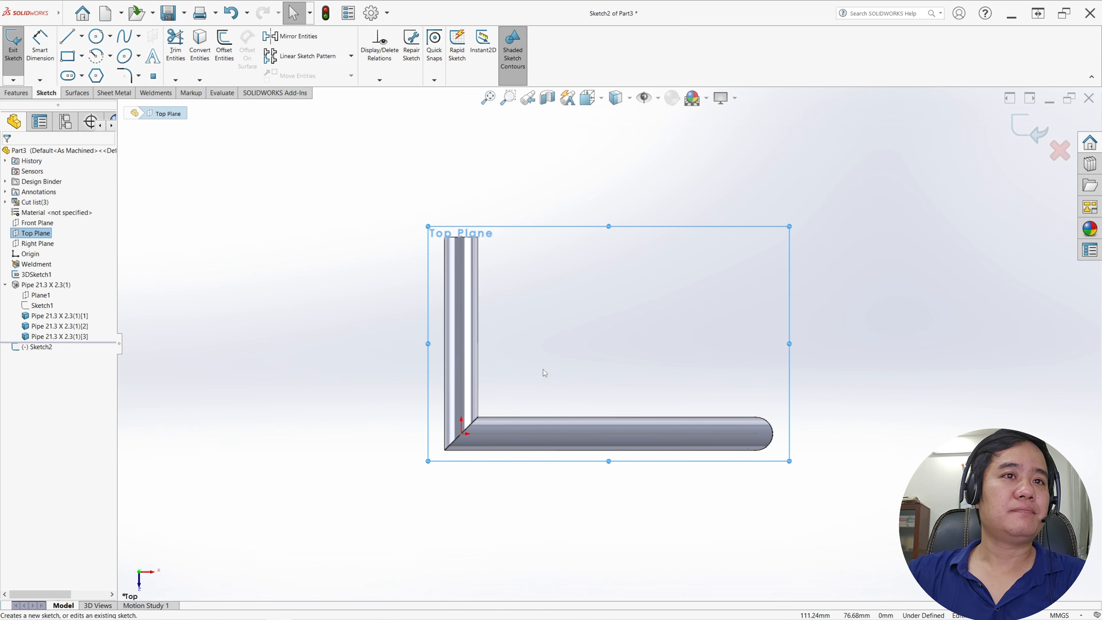
Step: Draw two connected lines around the outside of the first pipe corner, a vertical one and a nearly horizontal one about 31 mm long
scroll(508, 396, down, 2)
click(204, 164)
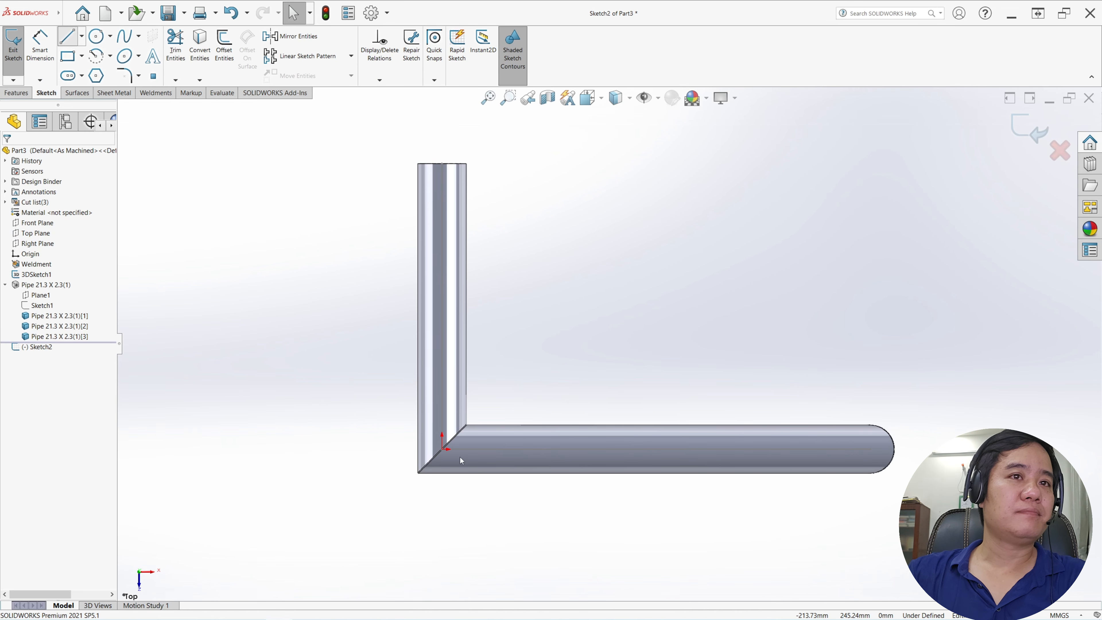
scroll(434, 460, down, 3)
click(410, 363)
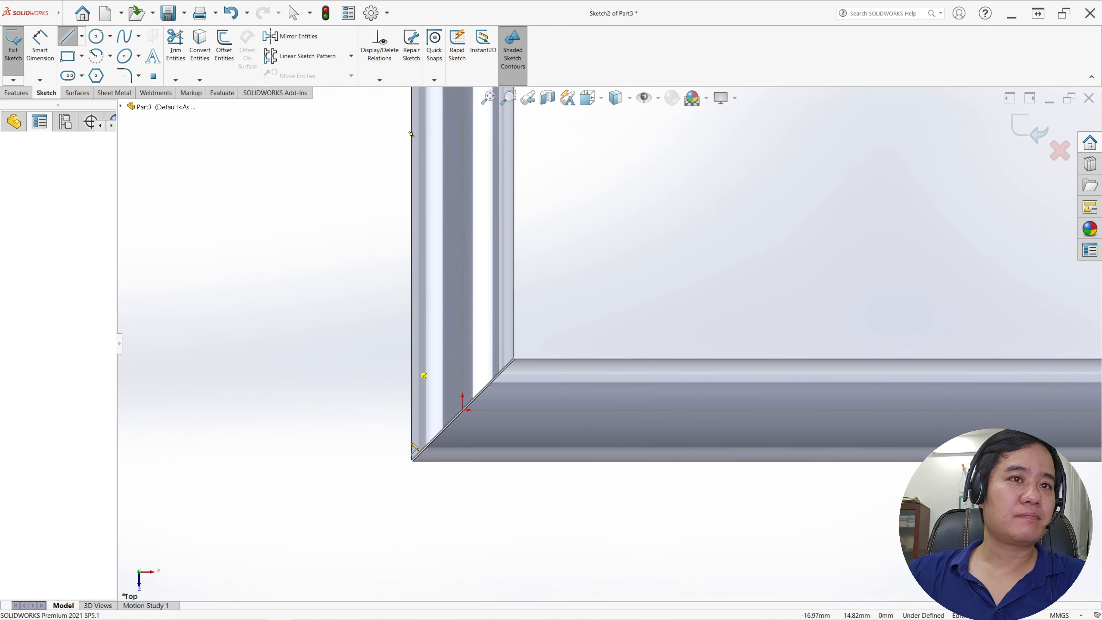
scroll(423, 382, down, 2)
click(445, 449)
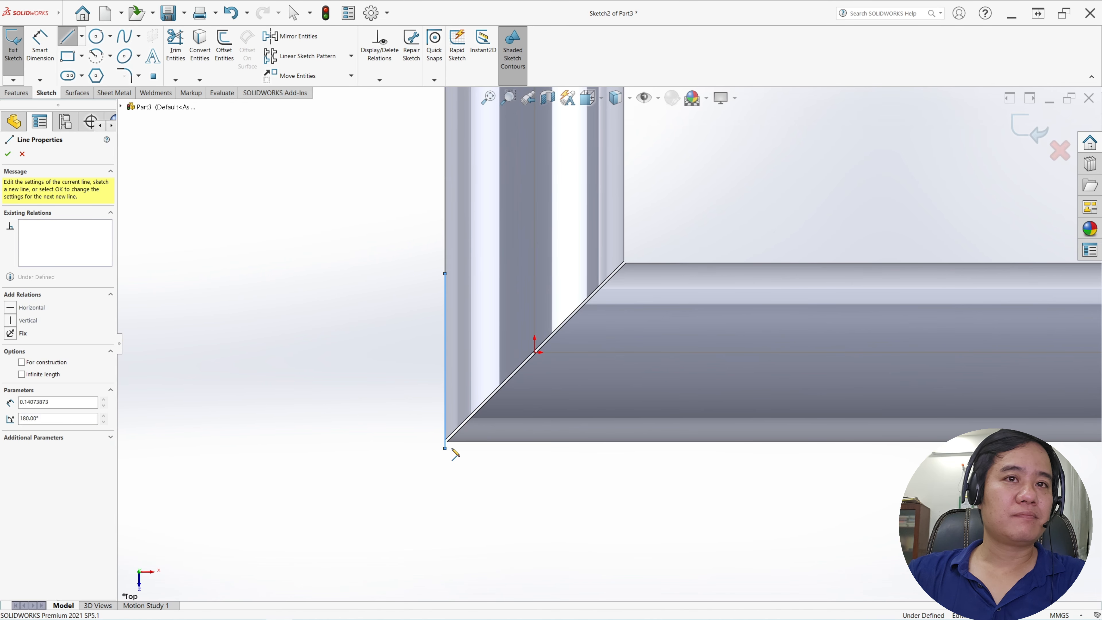
click(610, 442)
key(Escape)
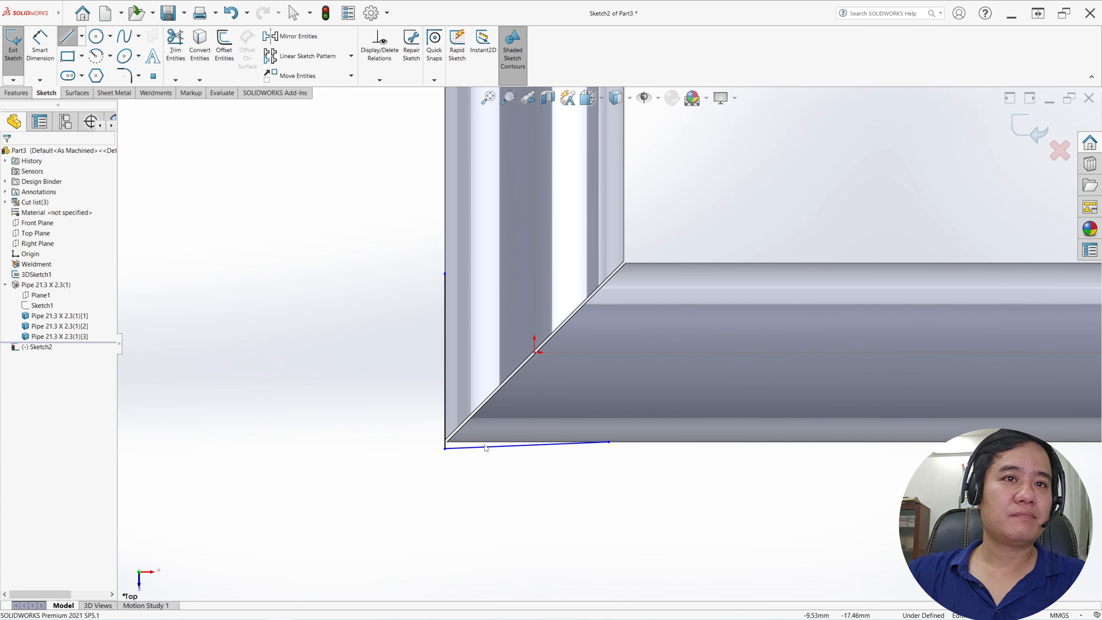
Step: Make the slanted sketch line collinear with the outer silhouette edge of the horizontal pipe
click(485, 447)
scroll(482, 448, down, 2)
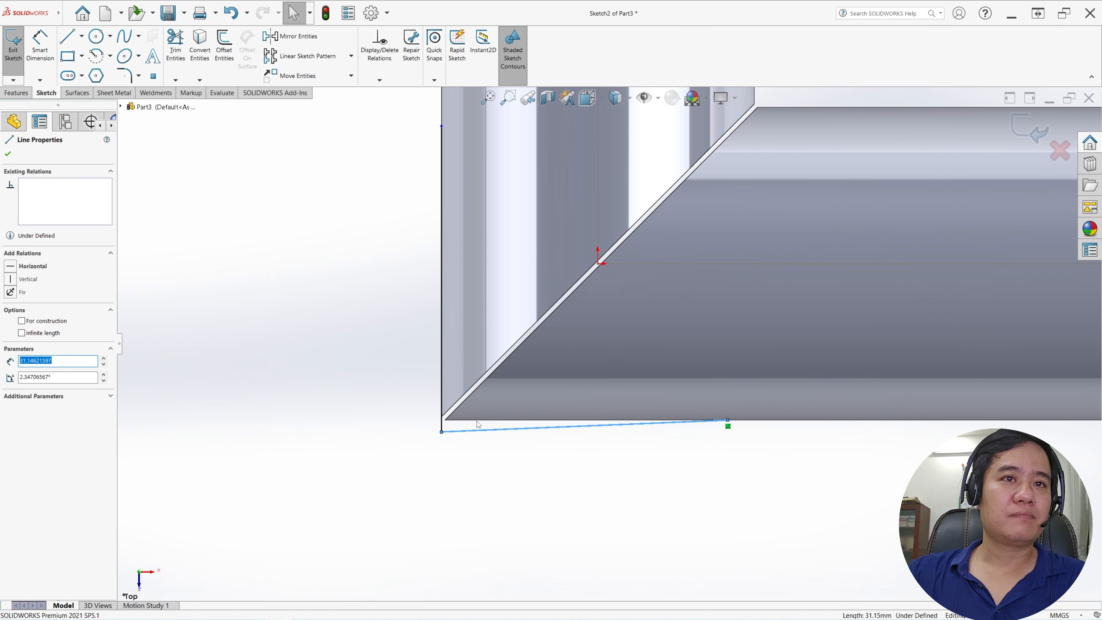
ctrl+click(475, 423)
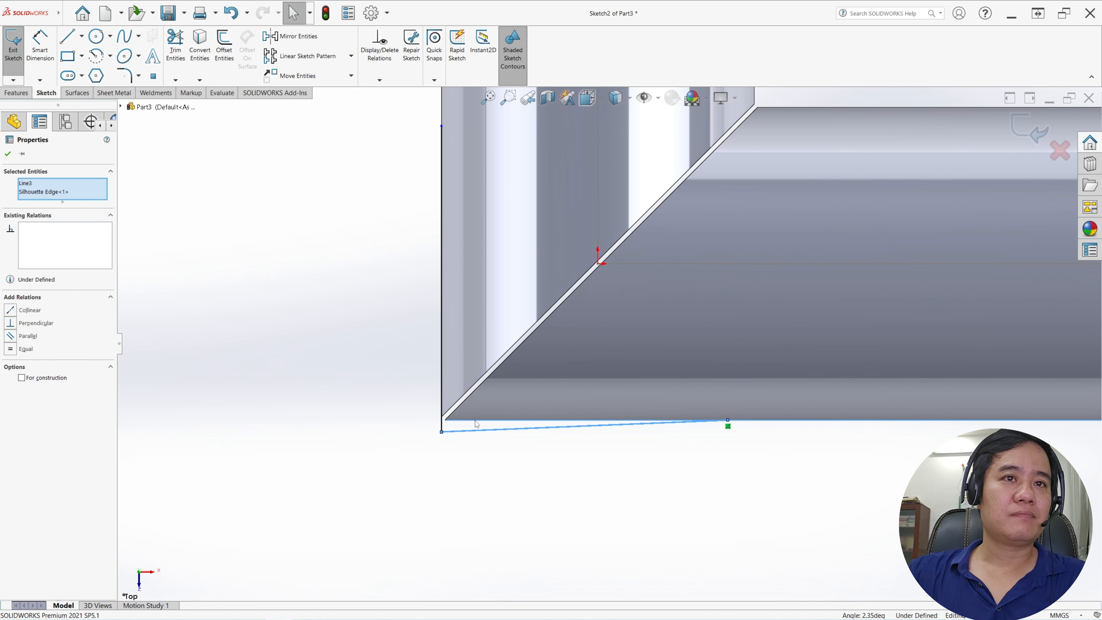
click(10, 310)
click(246, 290)
Step: Make the vertical and horizontal sketch lines at the pipe corner equal in length
scroll(627, 271, up, 2)
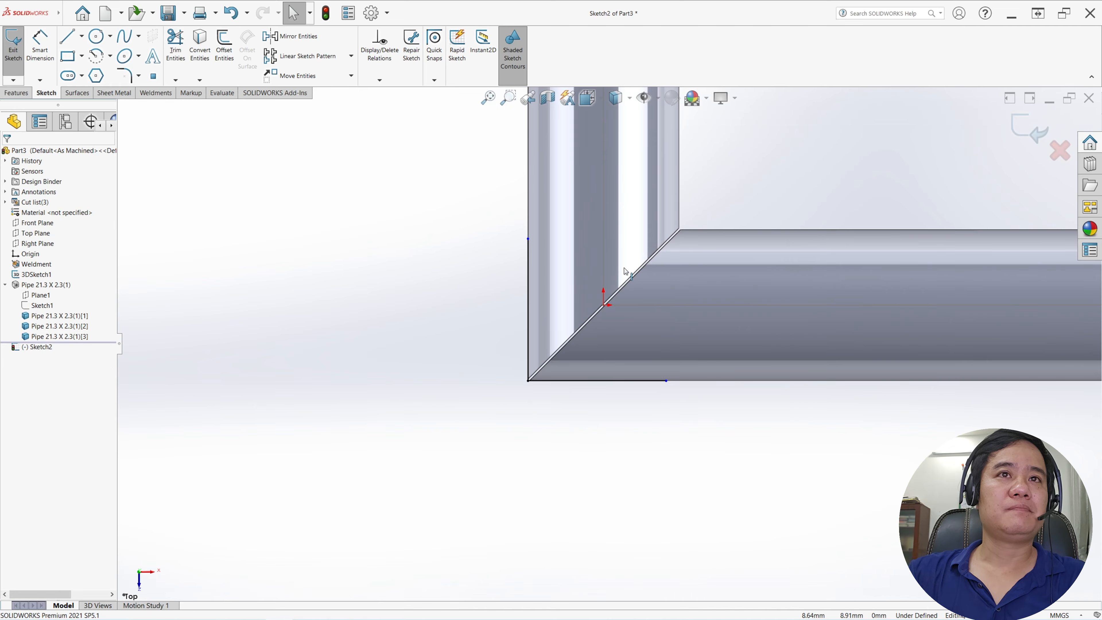
click(527, 285)
ctrl+click(564, 381)
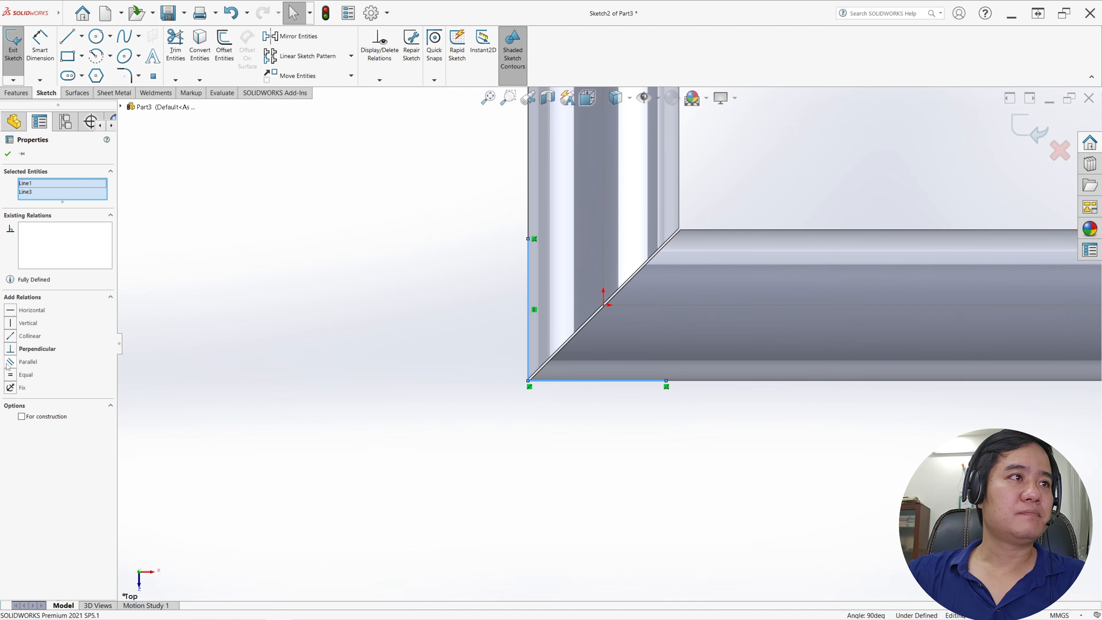
click(10, 375)
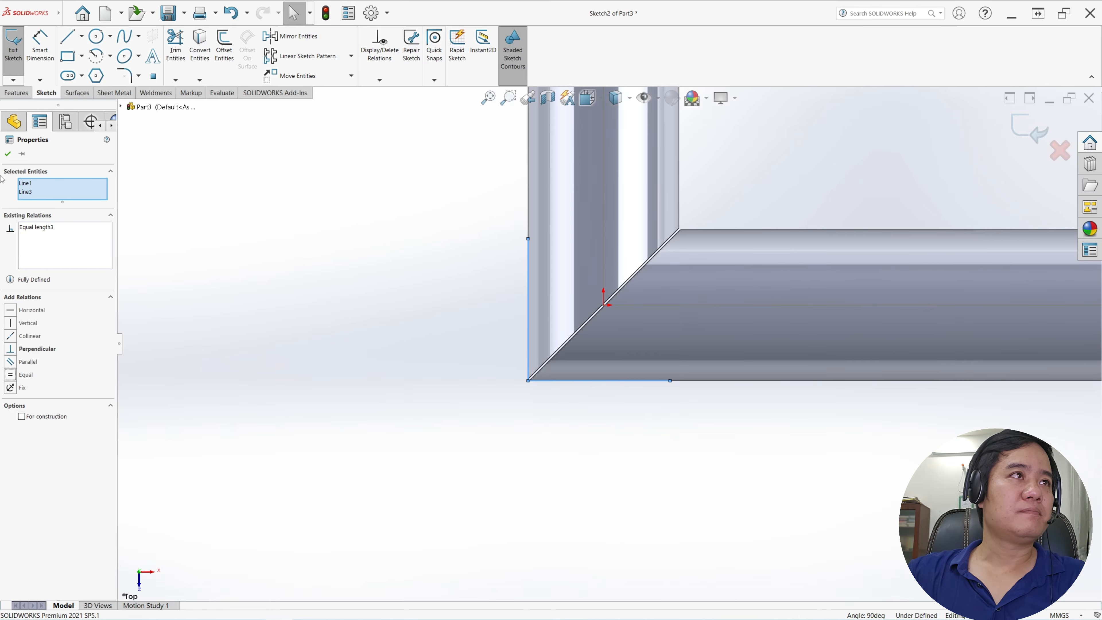
click(7, 153)
Step: Dimension the vertical line at 50 mm and finish the corner sketch
click(40, 43)
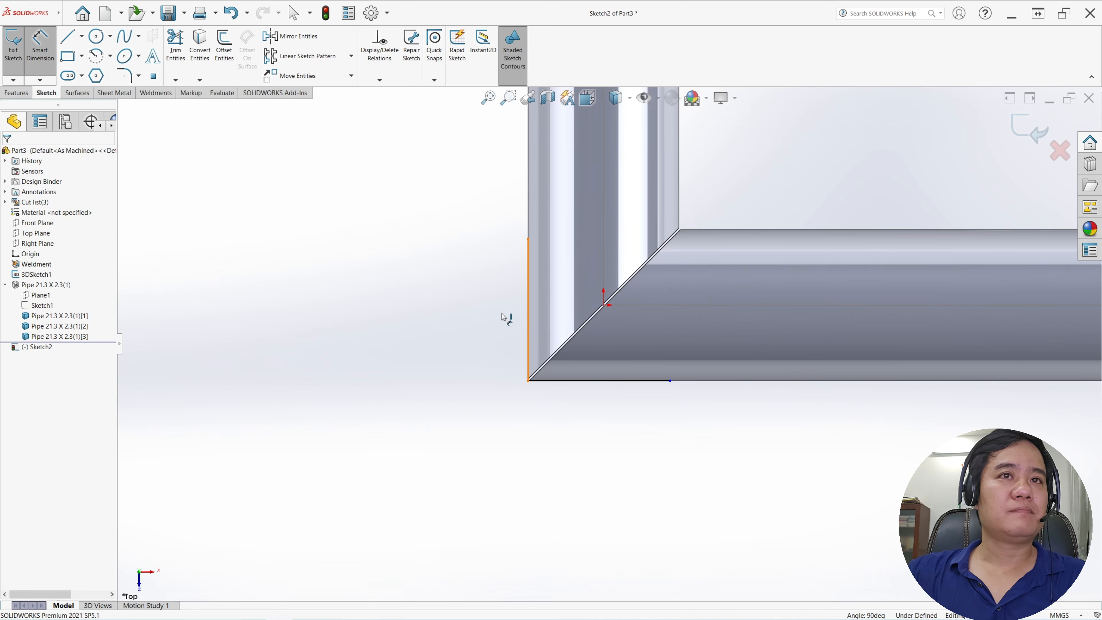
click(527, 313)
click(499, 278)
text(50)
key(Return)
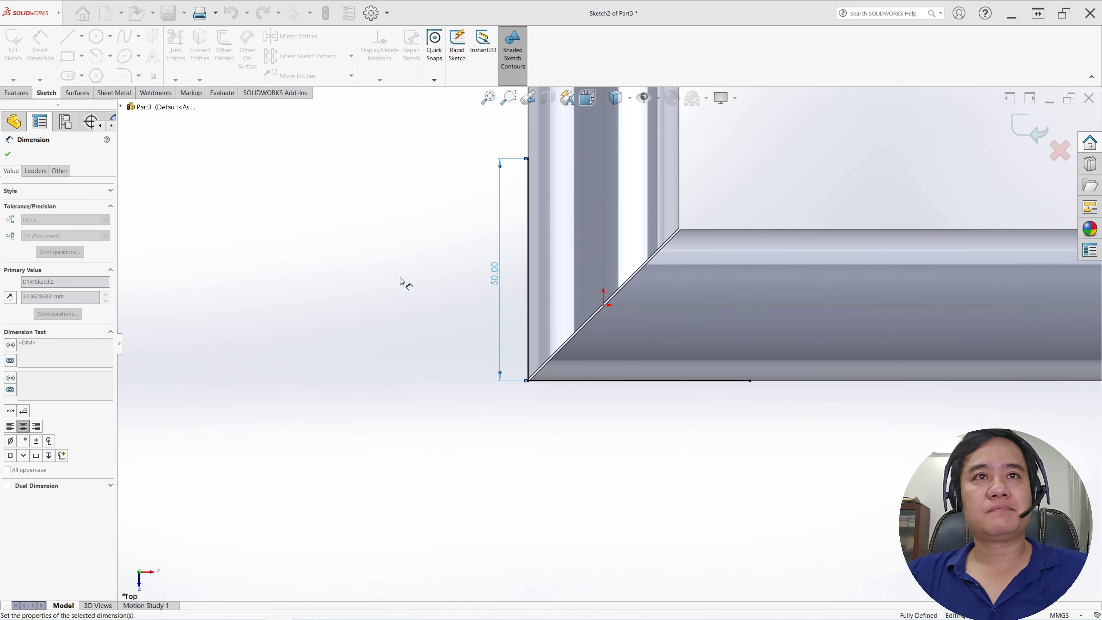
key(Escape)
key(z)
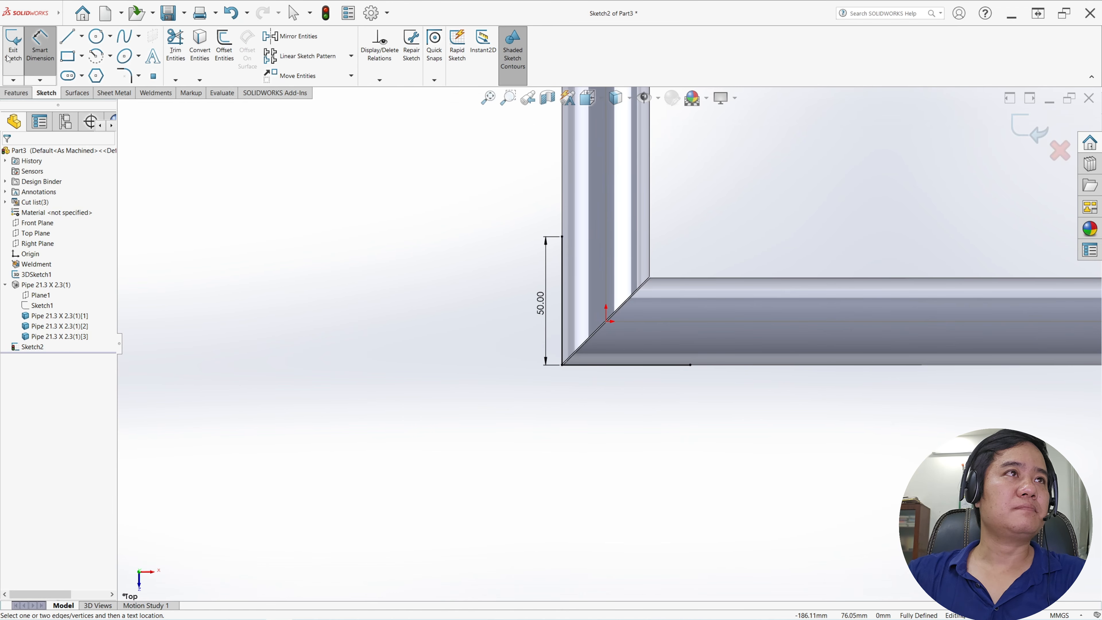
click(13, 43)
Step: Create a base flange from the corner sketch, Mid Plane with 10 mm depth, 1.50 mm thickness and bend radius, with the thickness direction reversed
click(115, 93)
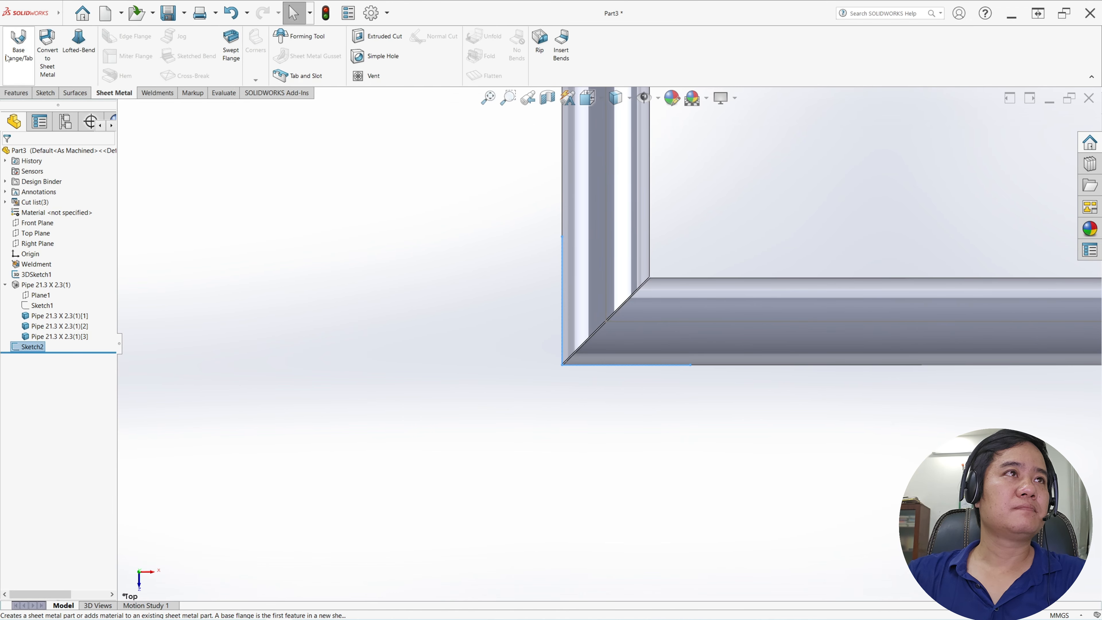
click(18, 44)
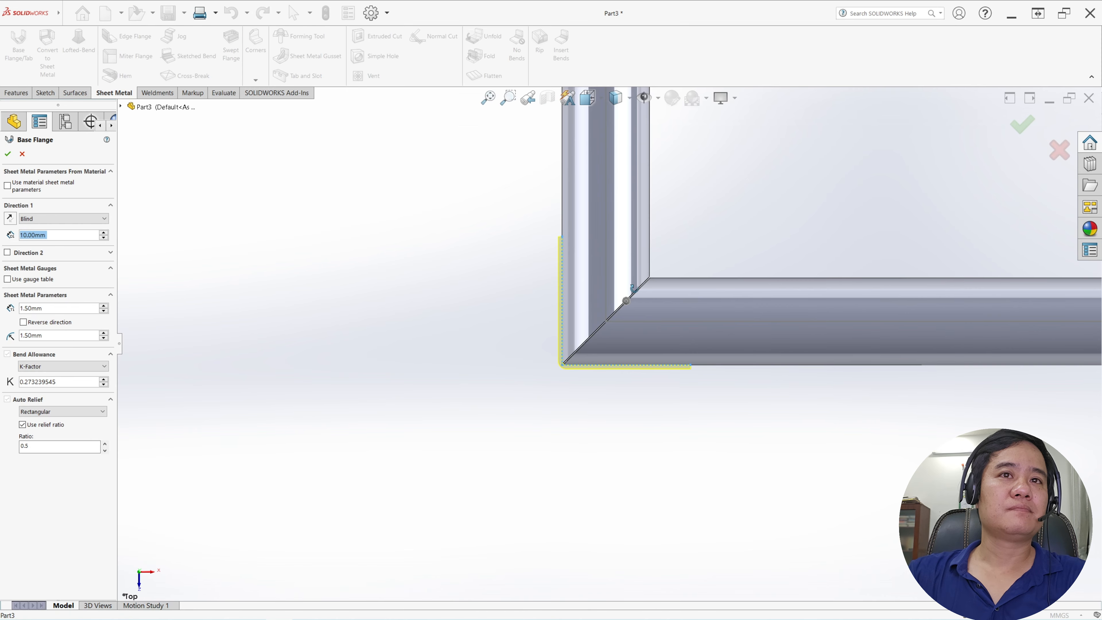
middle_drag(634, 296, 645, 116)
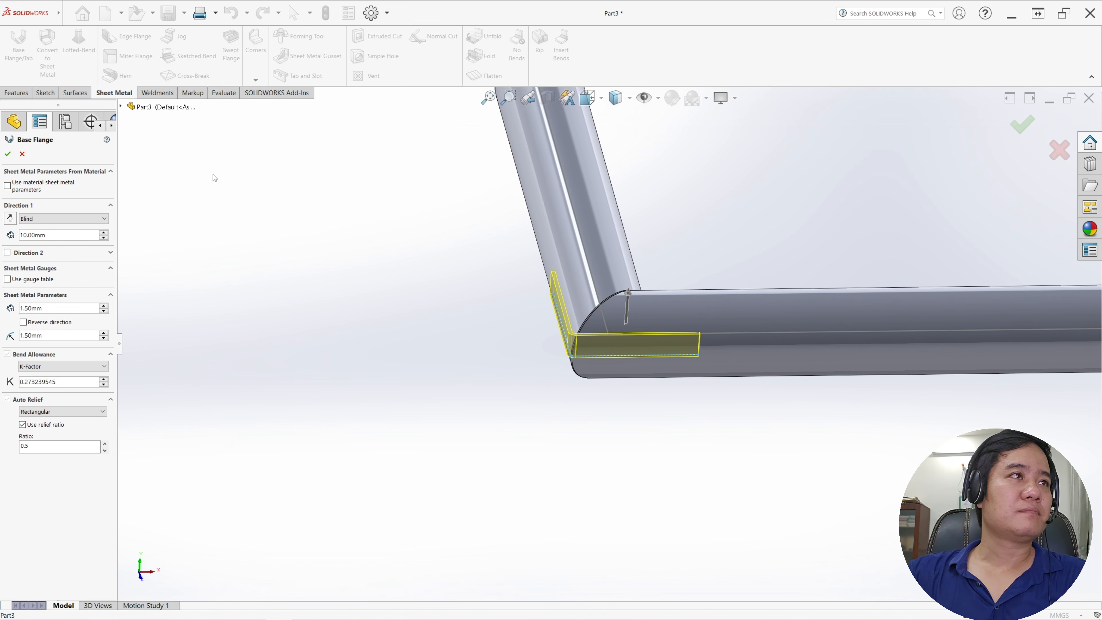
click(59, 218)
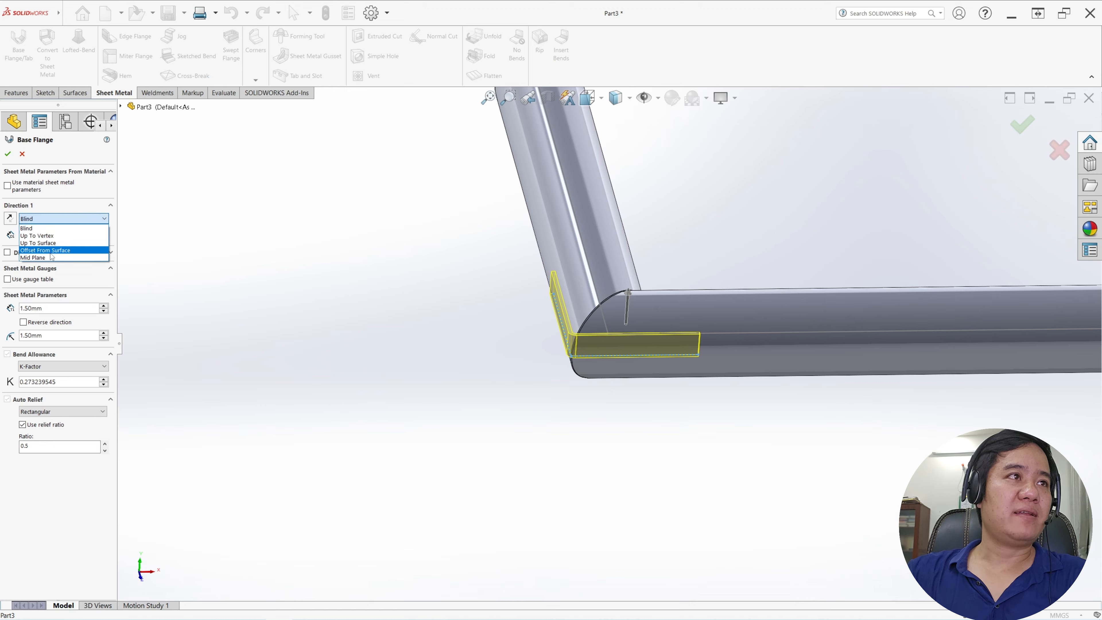
click(65, 262)
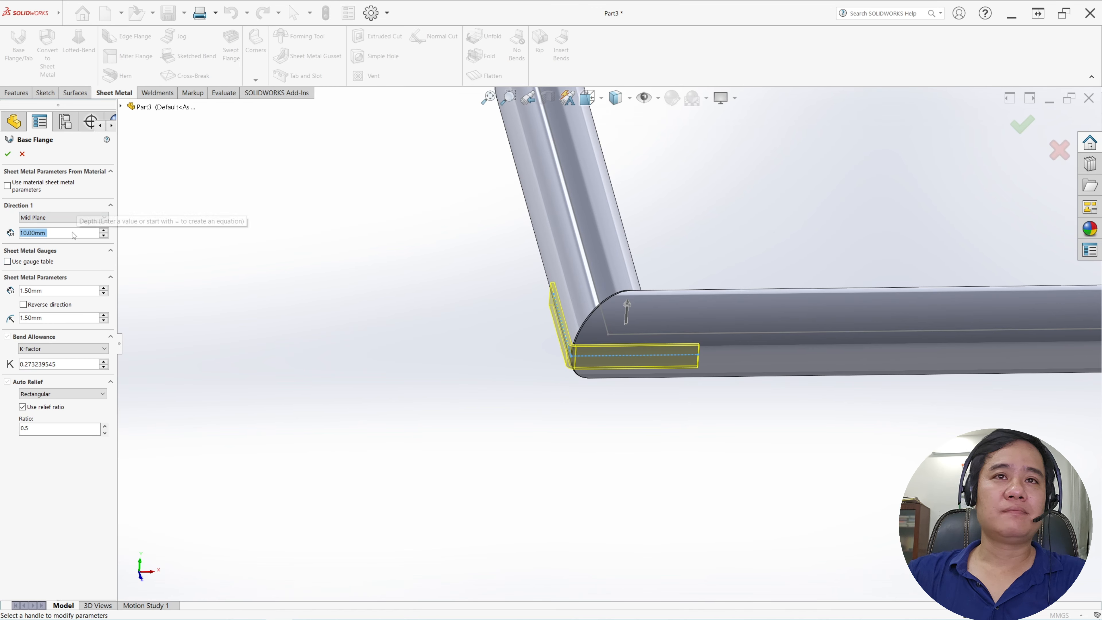
middle_drag(392, 244, 391, 317)
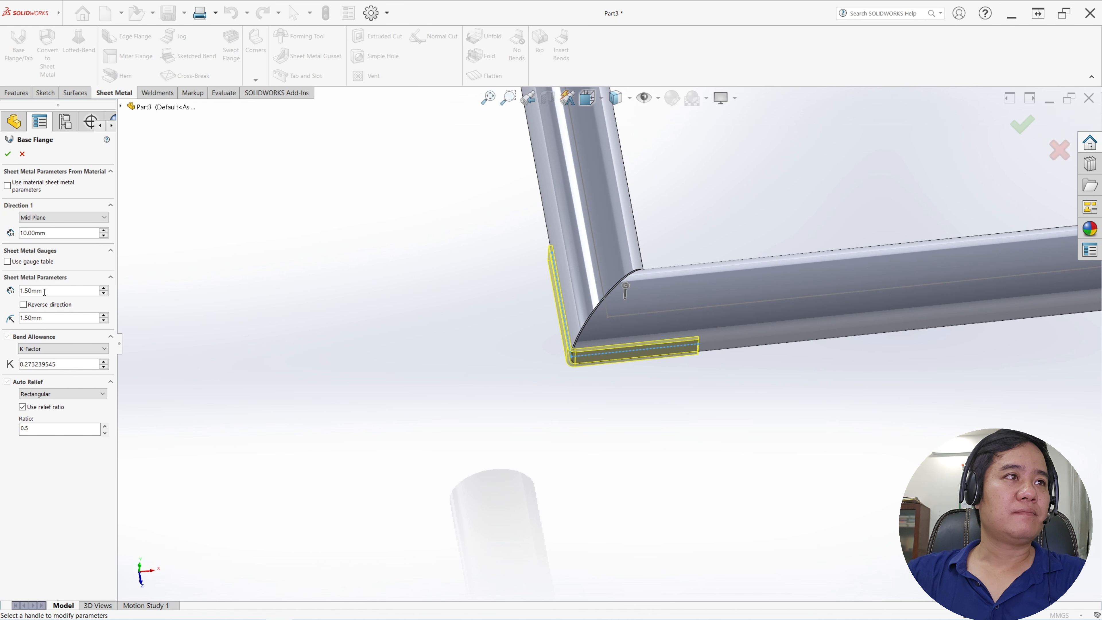
click(23, 305)
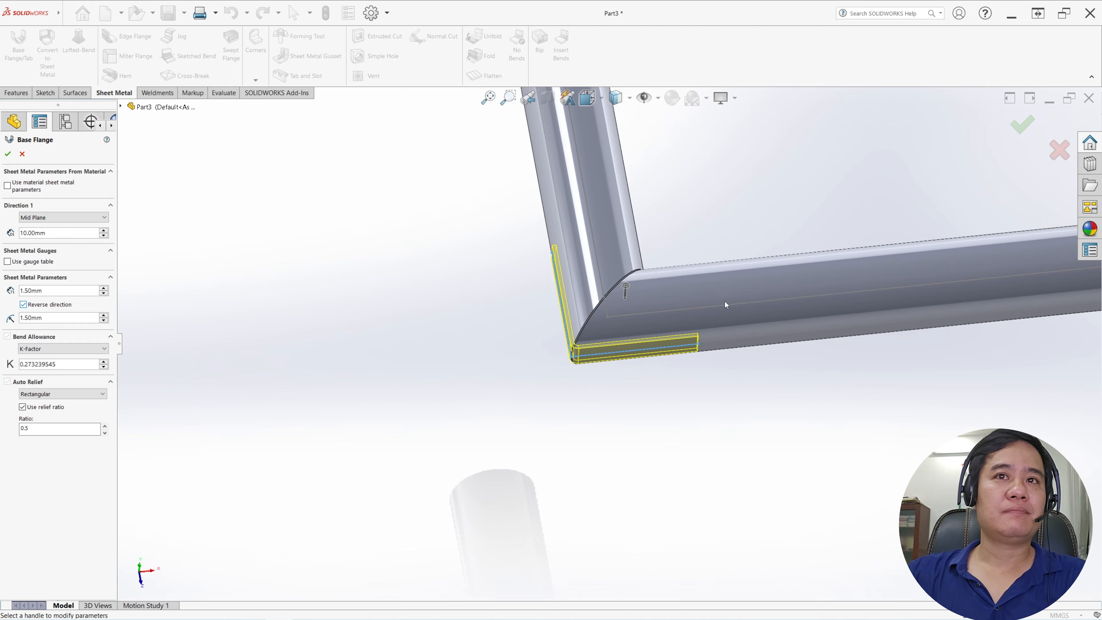
scroll(725, 302, up, 3)
click(8, 153)
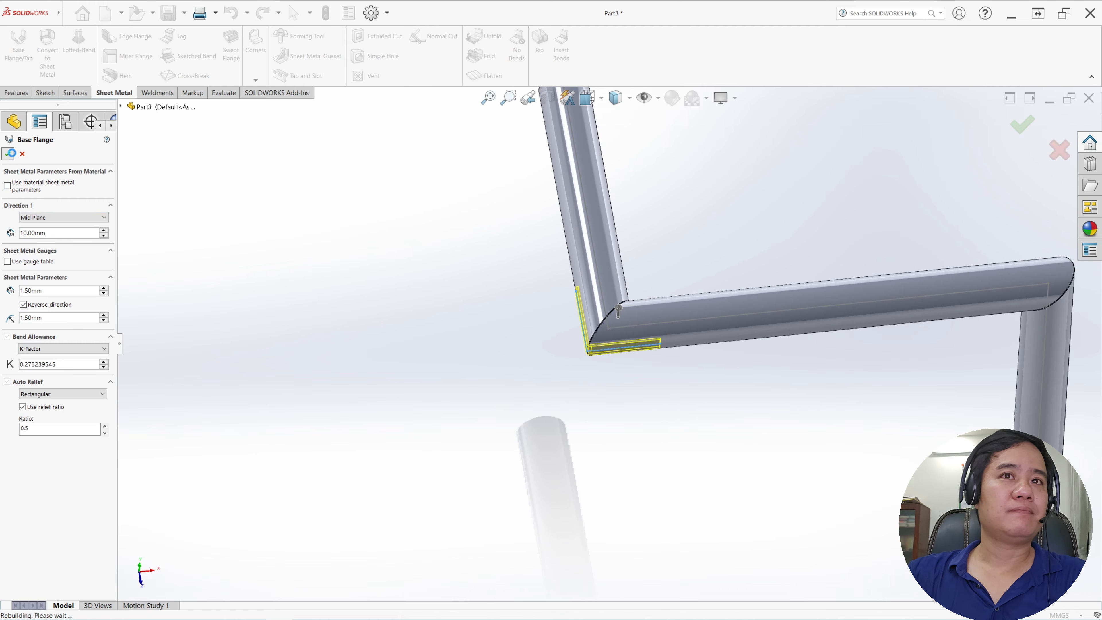
Step: Start a sketch on the Front Plane at the corner between the horizontal pipe and the downward pipe
scroll(900, 301, up, 3)
scroll(866, 303, down, 6)
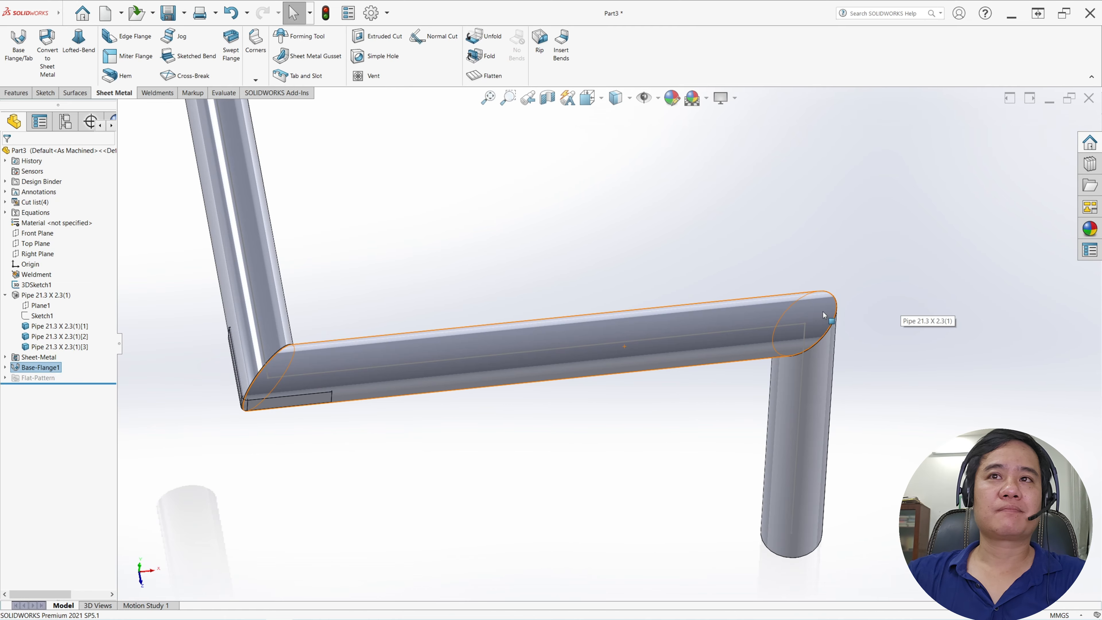
middle_drag(803, 301, 799, 267)
scroll(800, 270, up, 4)
middle_drag(828, 320, 723, 317)
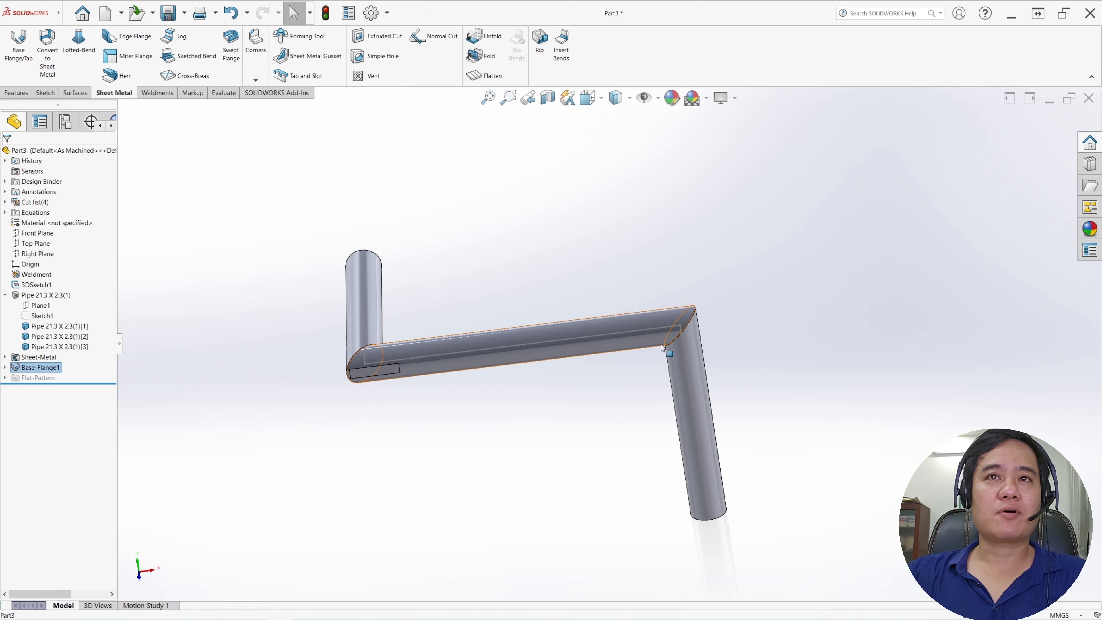
click(35, 245)
click(26, 233)
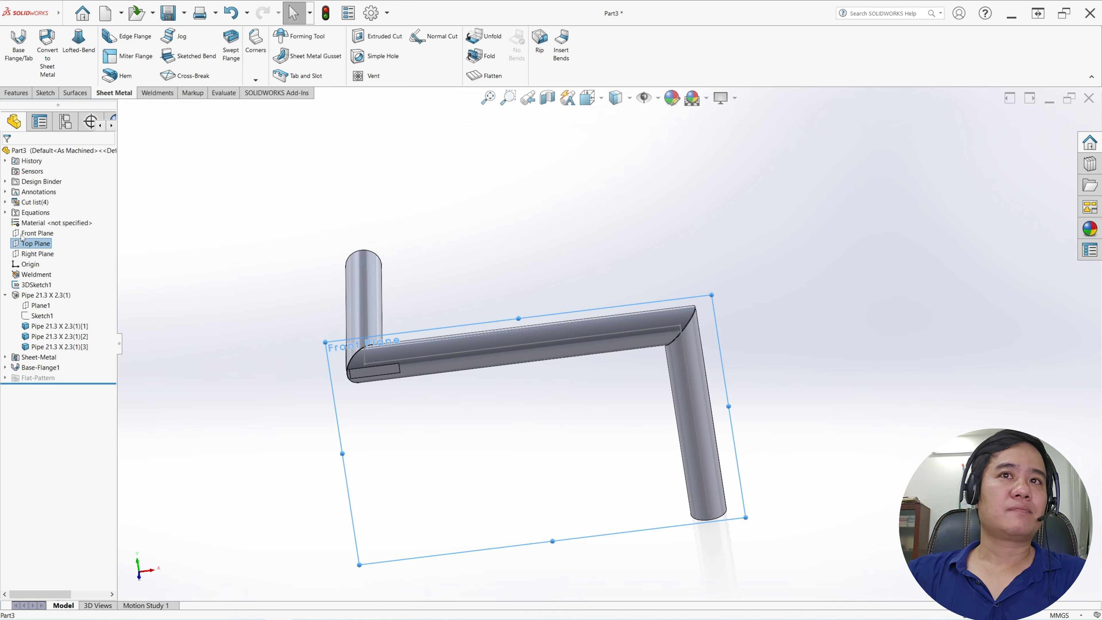
click(29, 222)
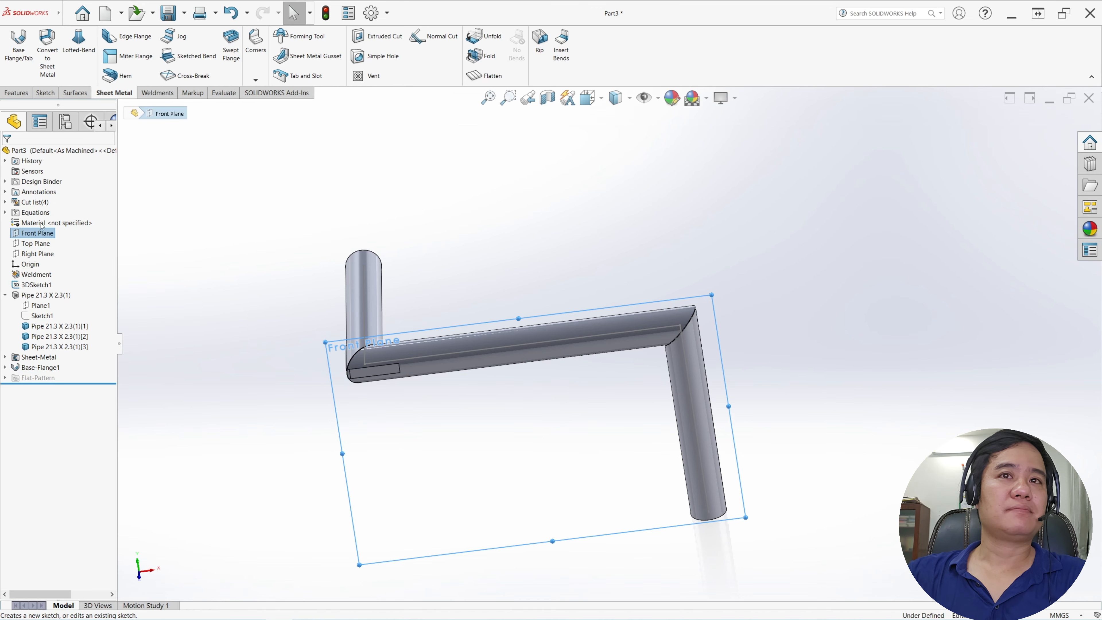
scroll(868, 199, down, 3)
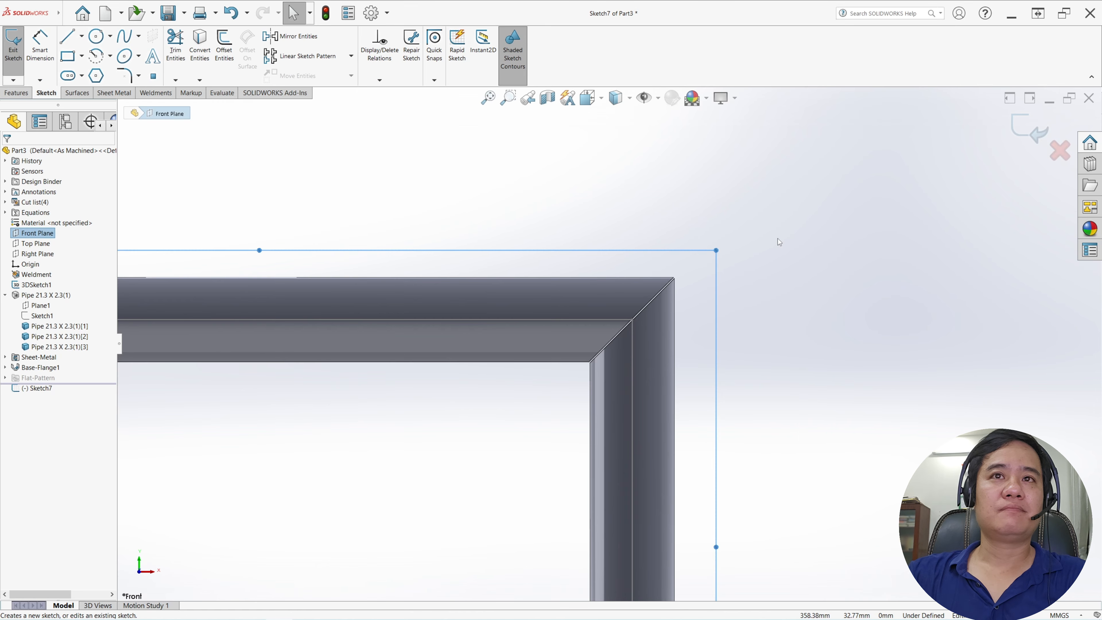
Step: Sketch a horizontal line about 31 mm long and a nearly vertical line about 32 mm long meeting at the pipes' outer corner
click(67, 37)
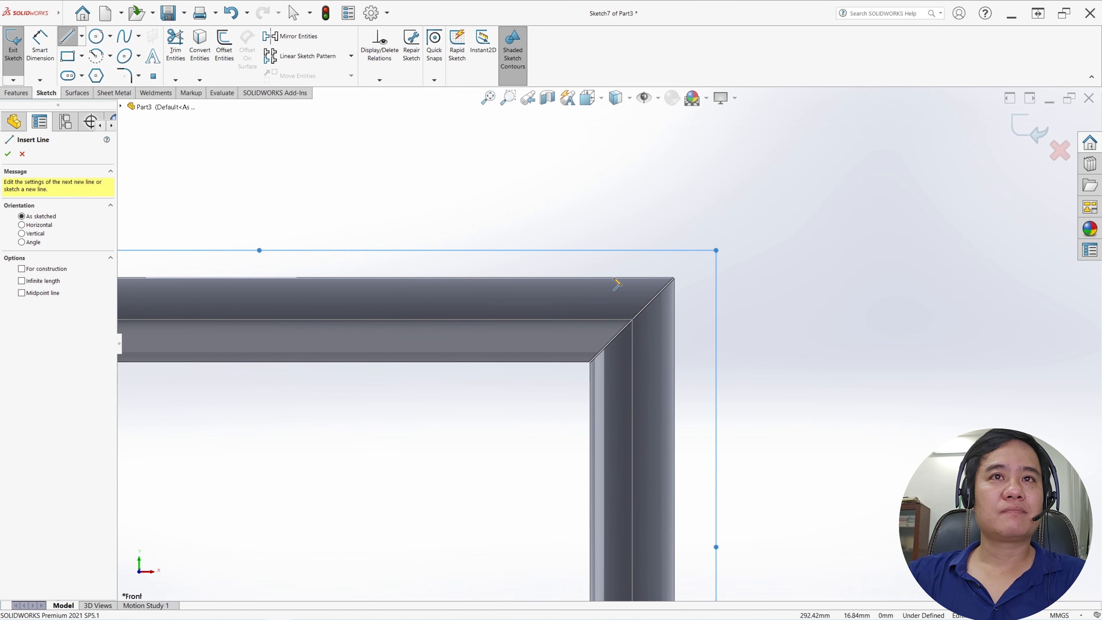
click(600, 277)
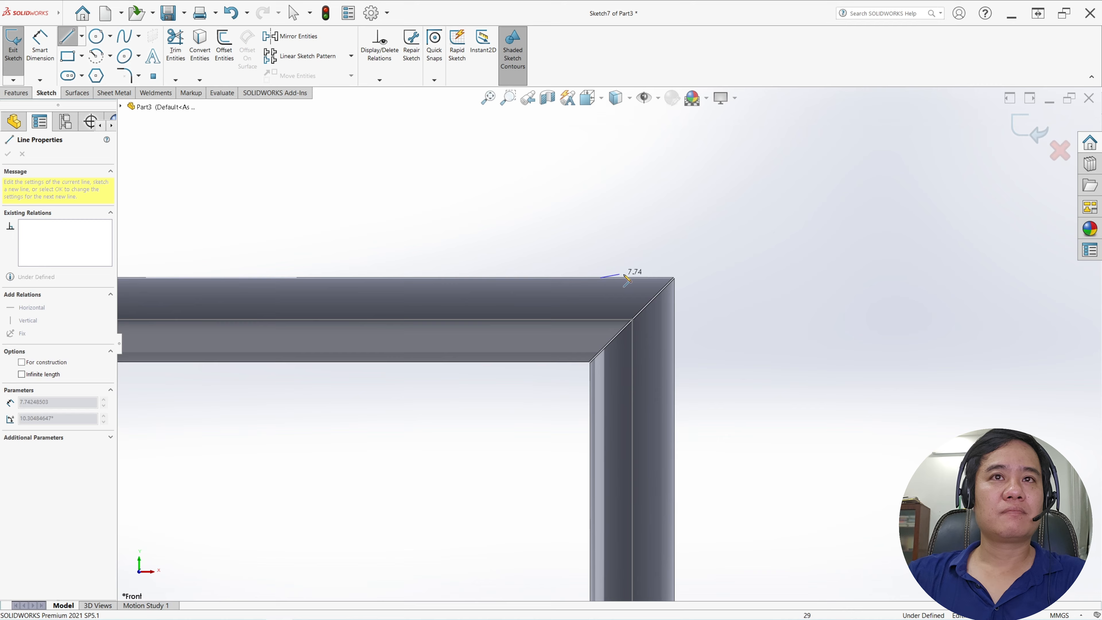
click(678, 278)
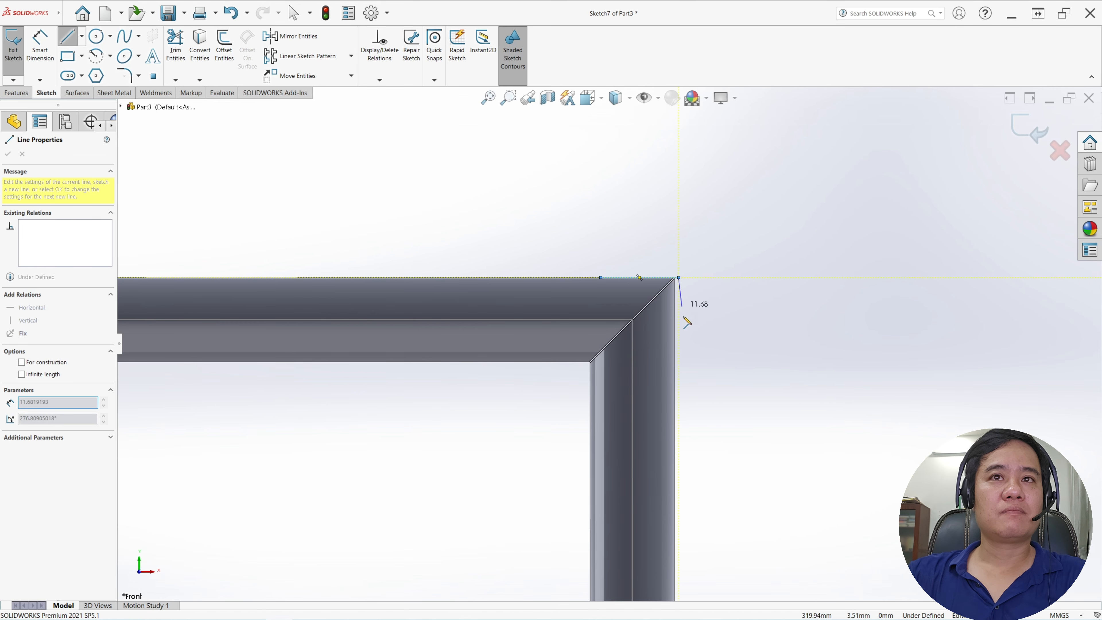
click(674, 356)
key(Escape)
Step: Make the horizontal sketch line collinear with the upper silhouette edge of the horizontal pipe
scroll(620, 274, down, 5)
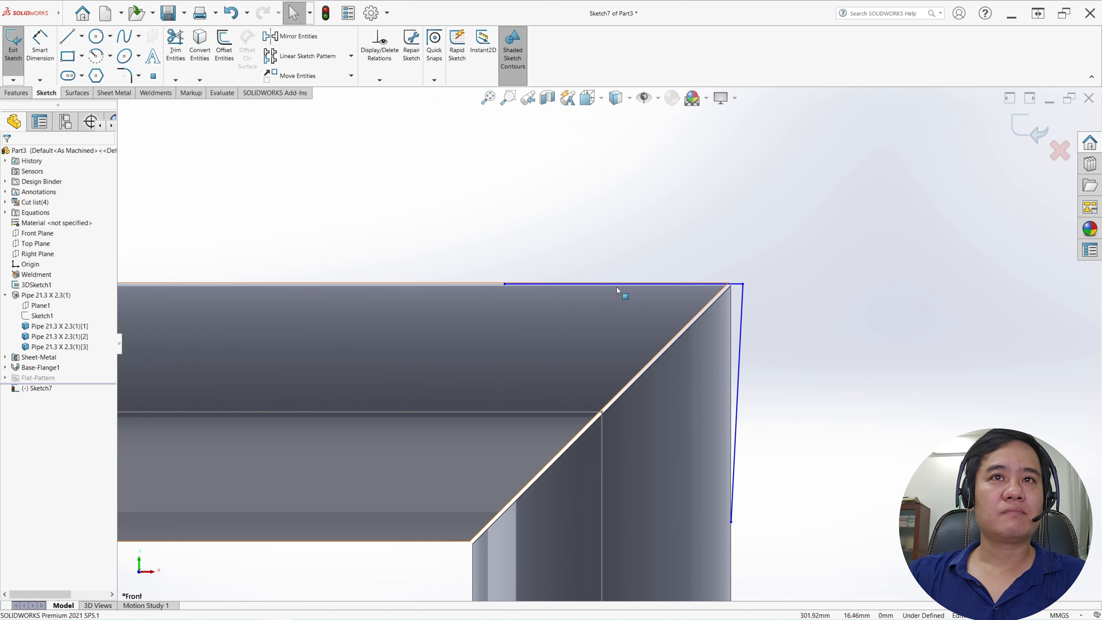
click(622, 284)
scroll(622, 284, down, 3)
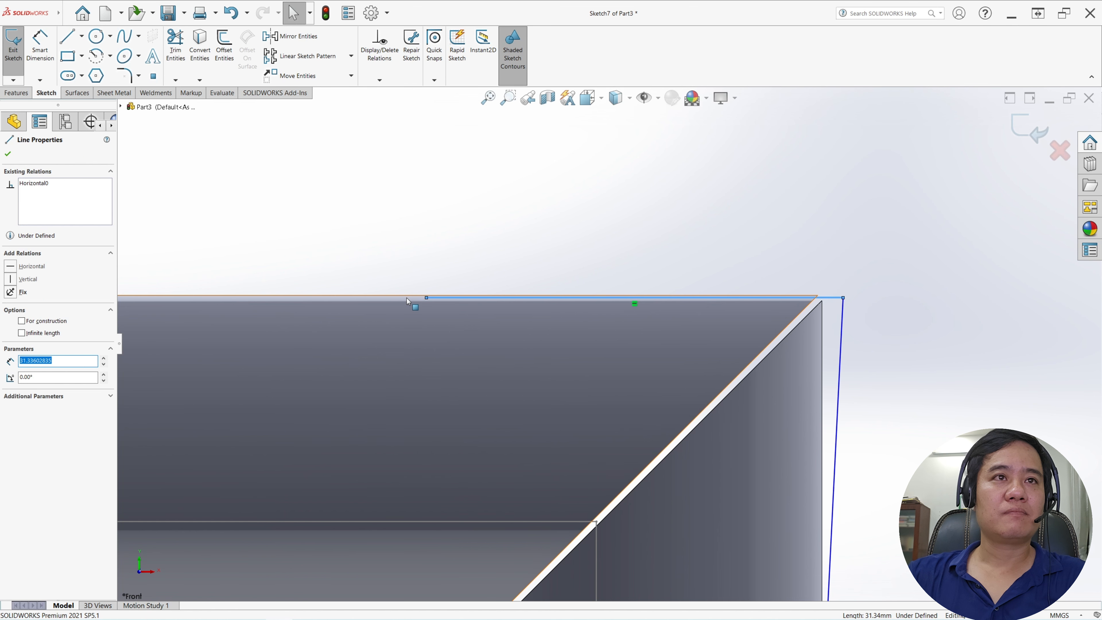
ctrl+click(403, 296)
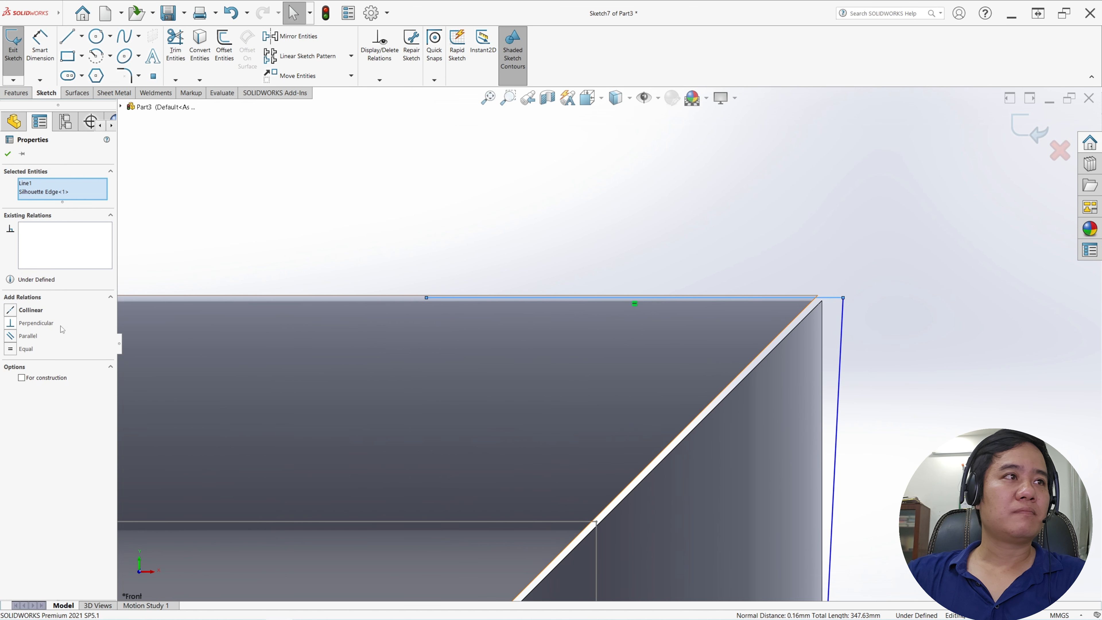
click(11, 311)
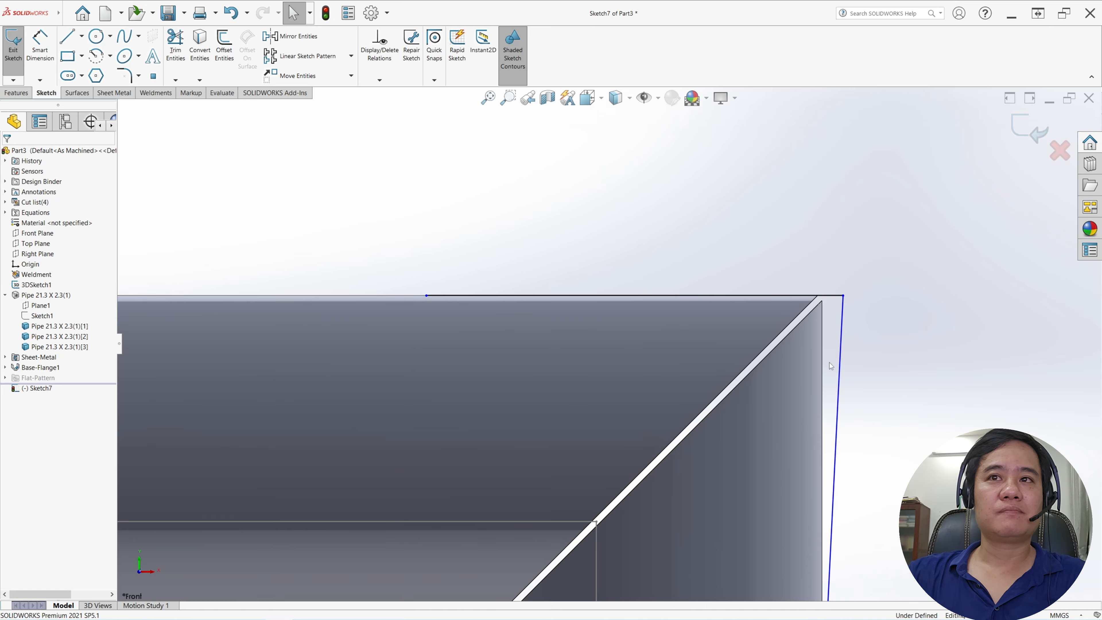
Step: Make the nearly vertical sketch line collinear with the outer silhouette edge of the downward pipe
click(839, 376)
ctrl+click(822, 366)
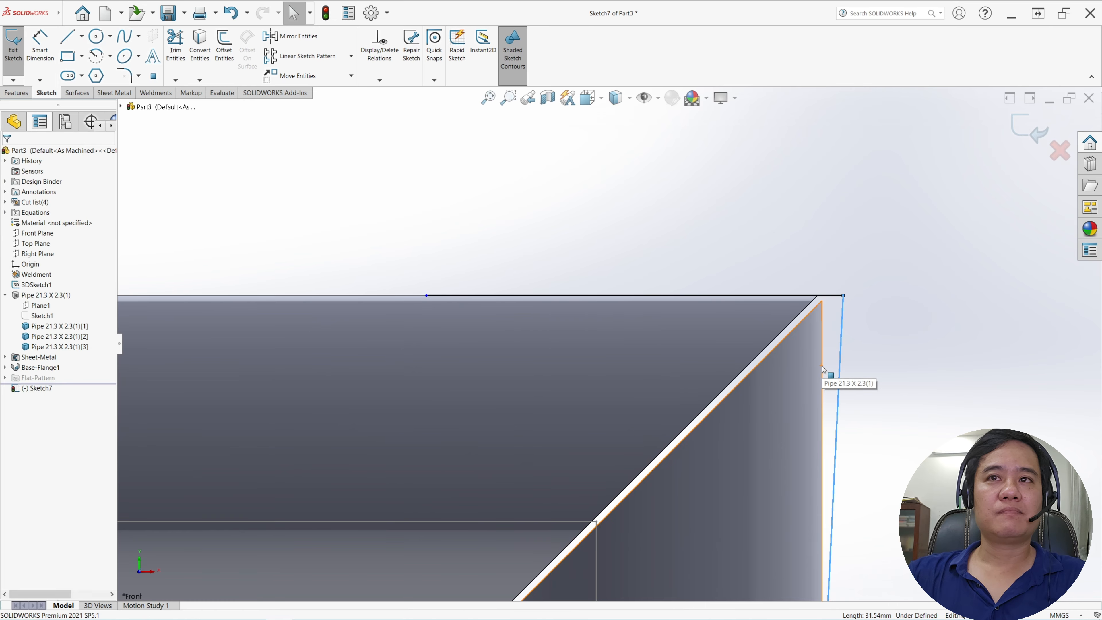
key(Escape)
click(842, 351)
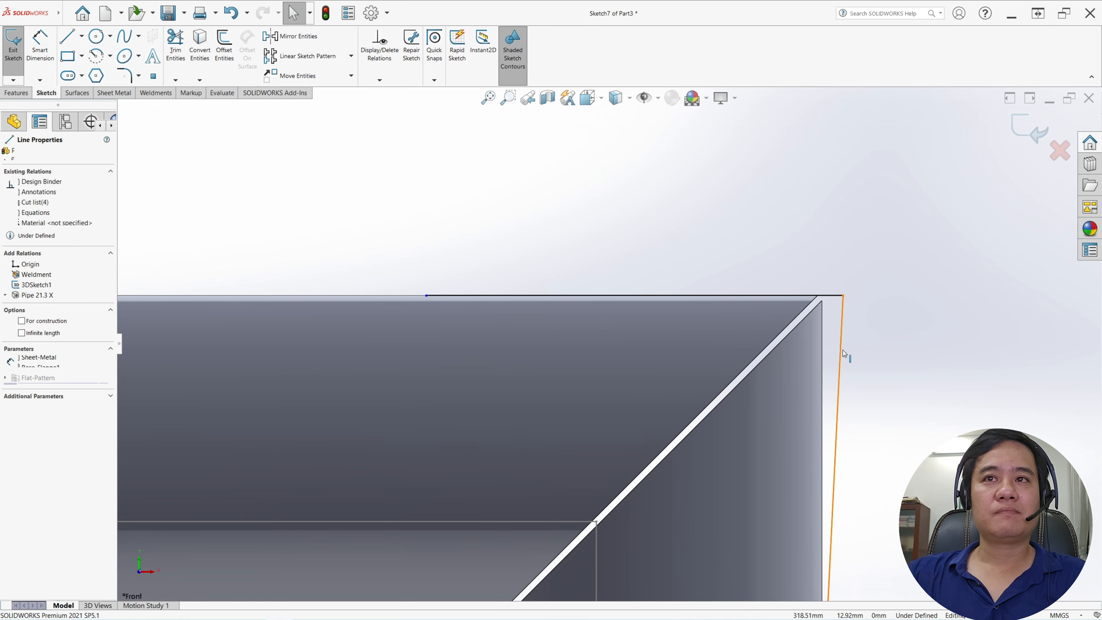
ctrl+click(823, 354)
click(10, 310)
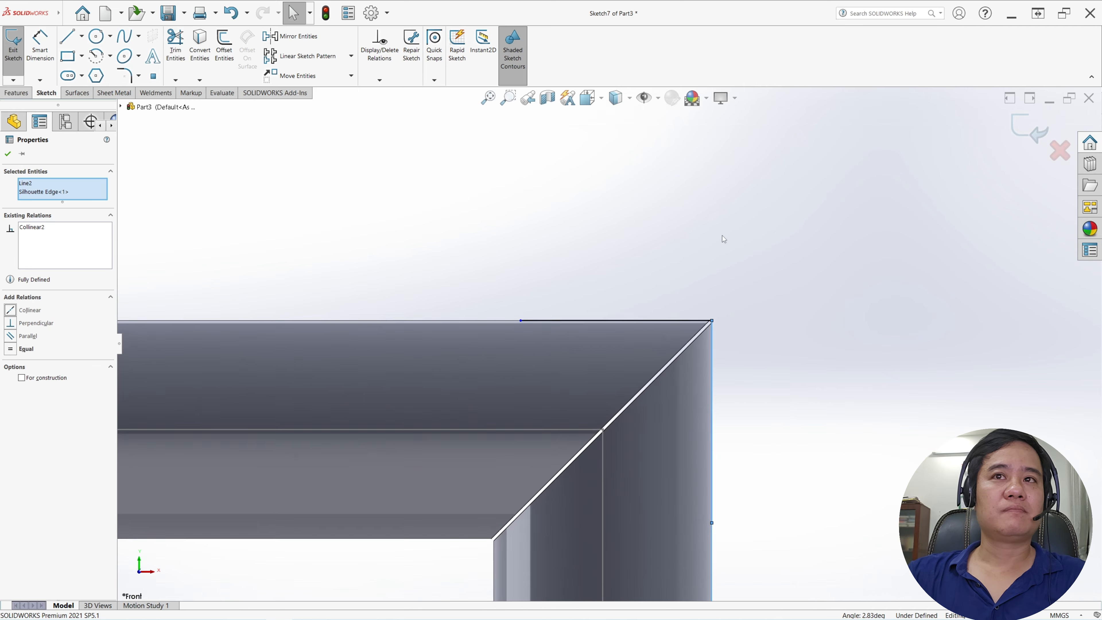
key(Escape)
Step: Make the two corner sketch lines equal in length
click(625, 323)
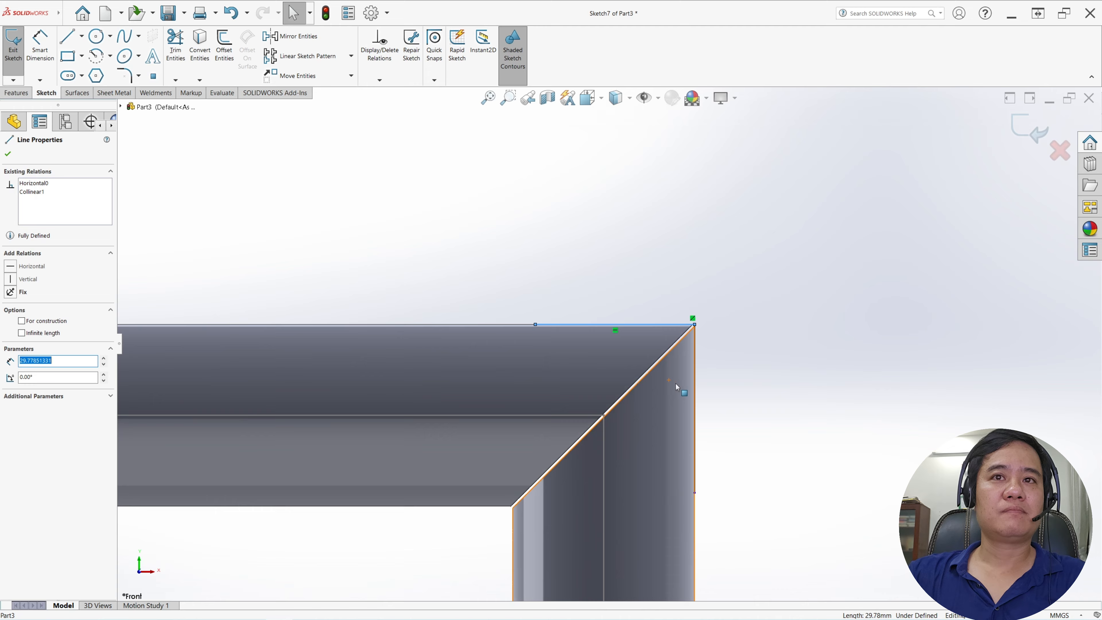
ctrl+click(694, 388)
click(10, 374)
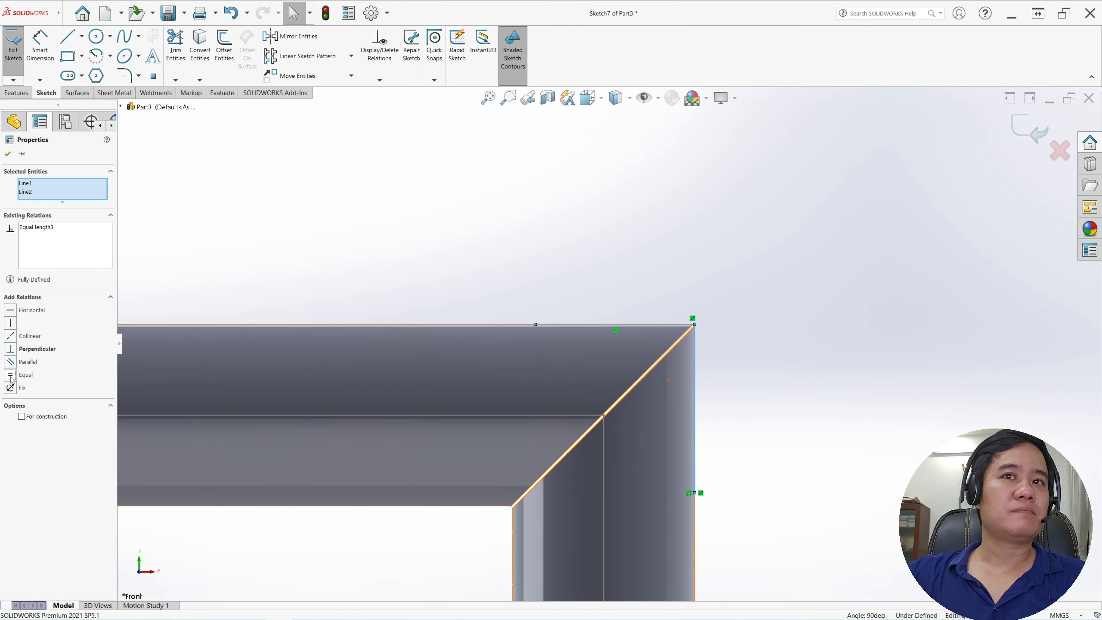
click(8, 153)
Step: Dimension the horizontal sketch line at 50 mm and finish the corner sketch
click(49, 61)
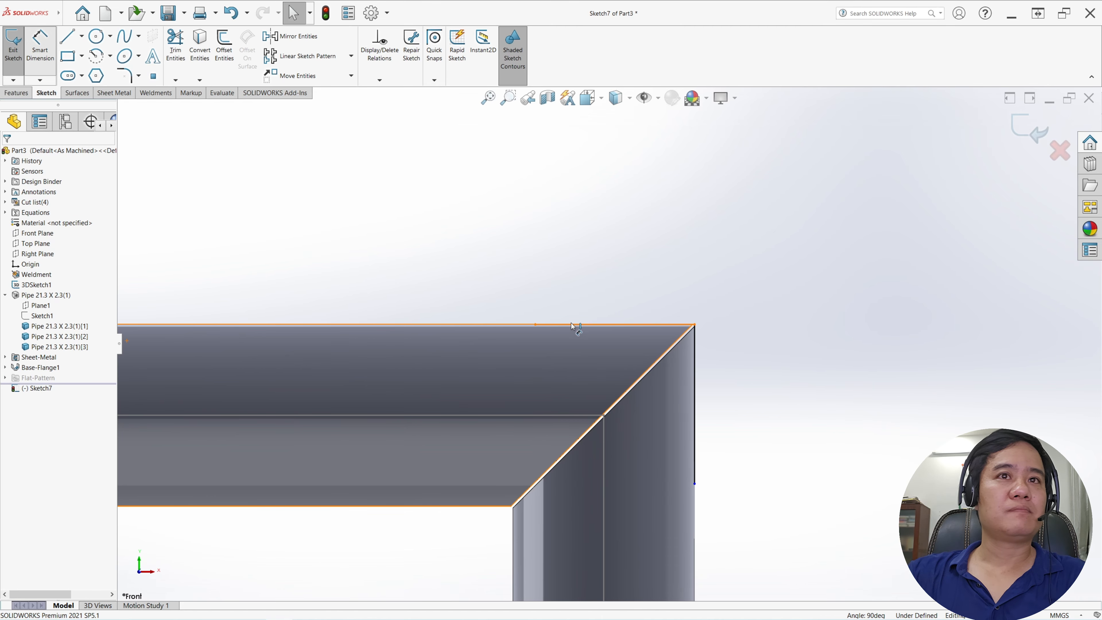
click(584, 325)
click(620, 292)
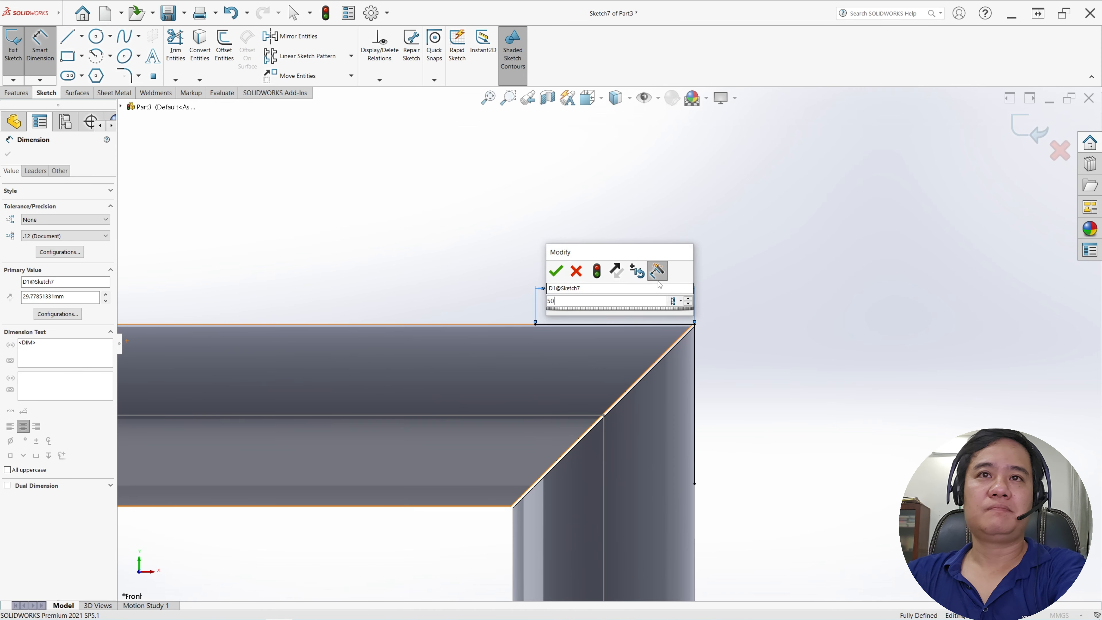
text(50)
key(Return)
click(16, 46)
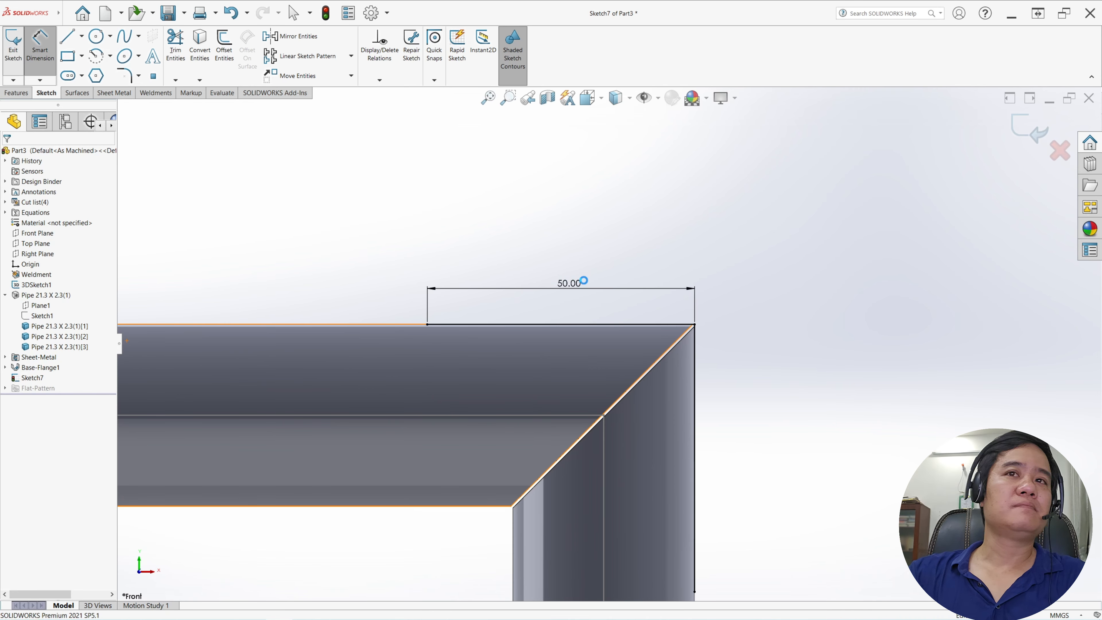
Step: Create a base flange from the second corner sketch, Mid Plane with 10 mm depth and the default sheet-metal parameters
scroll(590, 288, up, 4)
scroll(593, 291, up, 4)
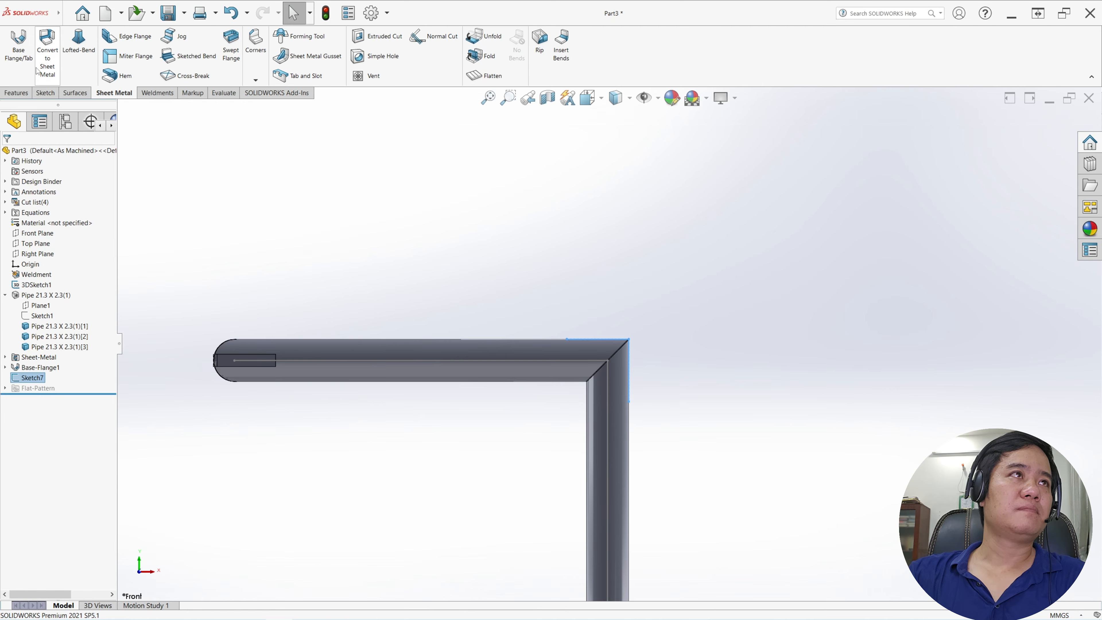
click(22, 55)
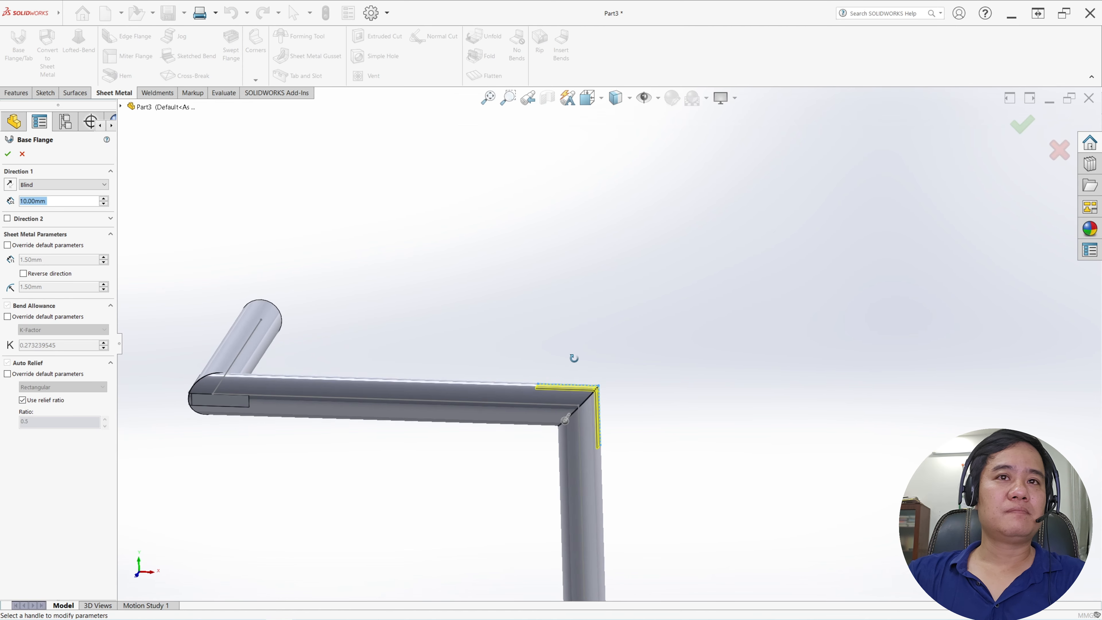
click(30, 184)
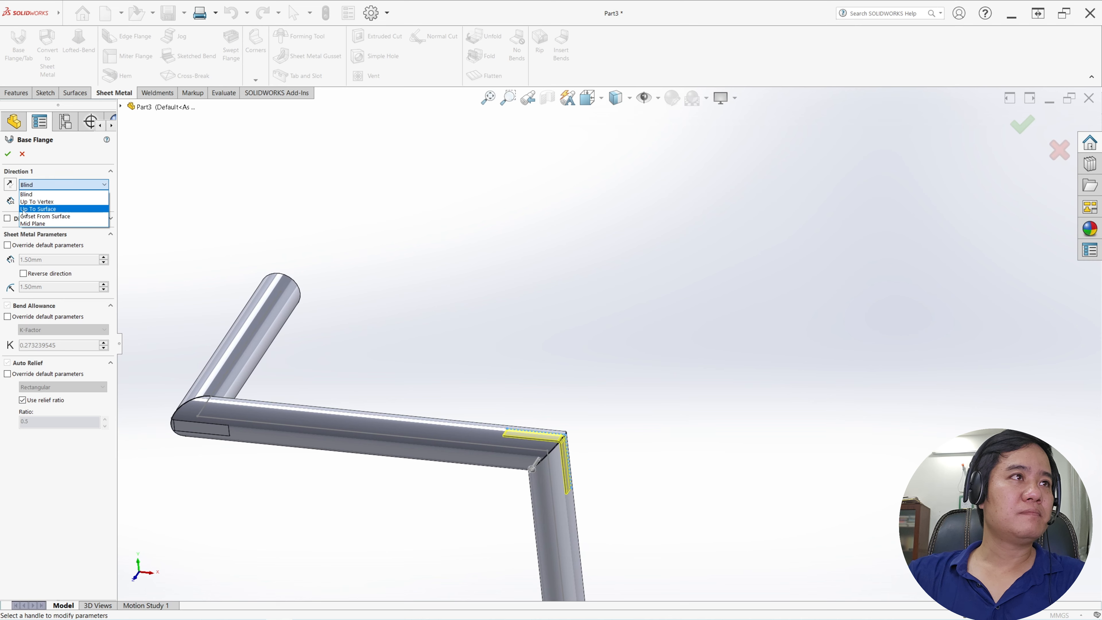
click(35, 216)
scroll(556, 436, down, 3)
middle_drag(556, 436, 557, 324)
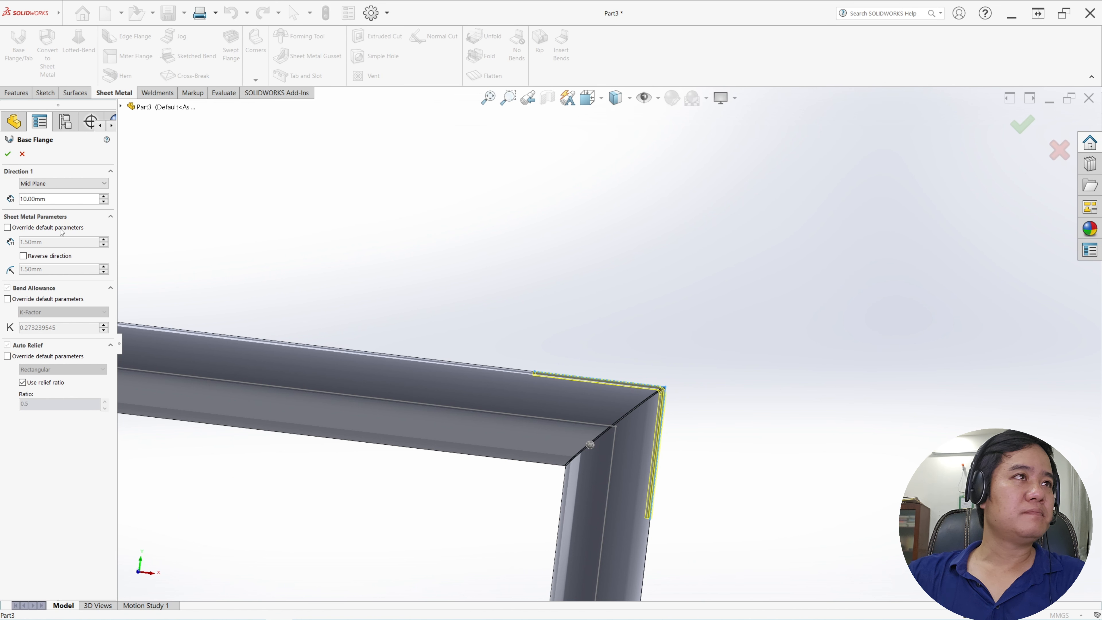
click(8, 154)
Step: Examine the base flanges at both corners of the bent pipe
scroll(657, 351, up, 5)
middle_drag(647, 349, 578, 425)
scroll(576, 346, up, 4)
middle_drag(576, 346, 529, 422)
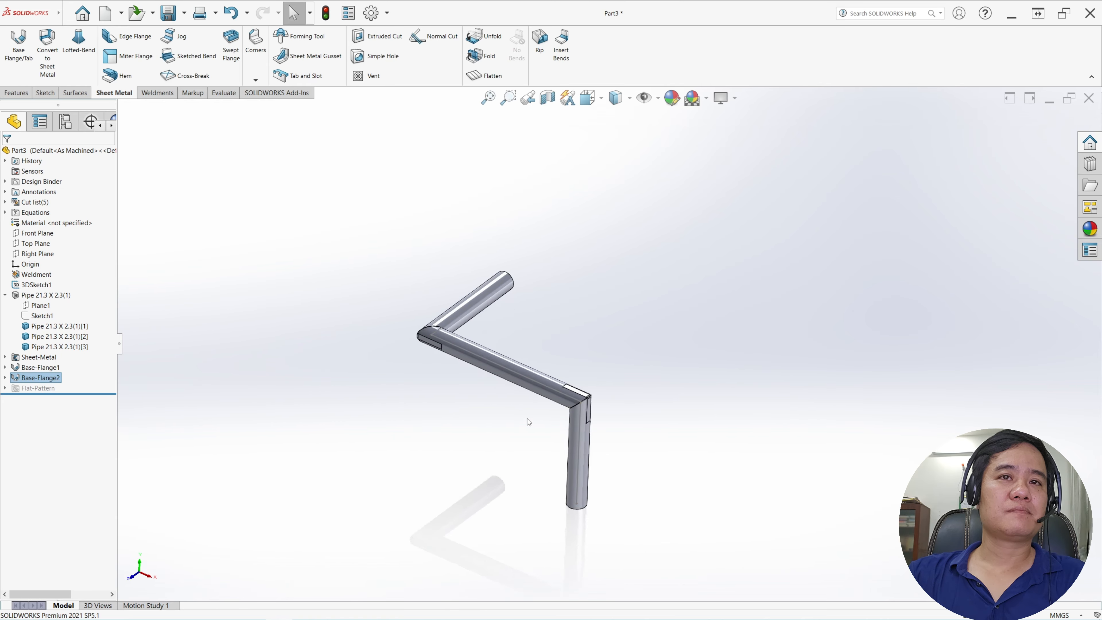
scroll(527, 420, down, 3)
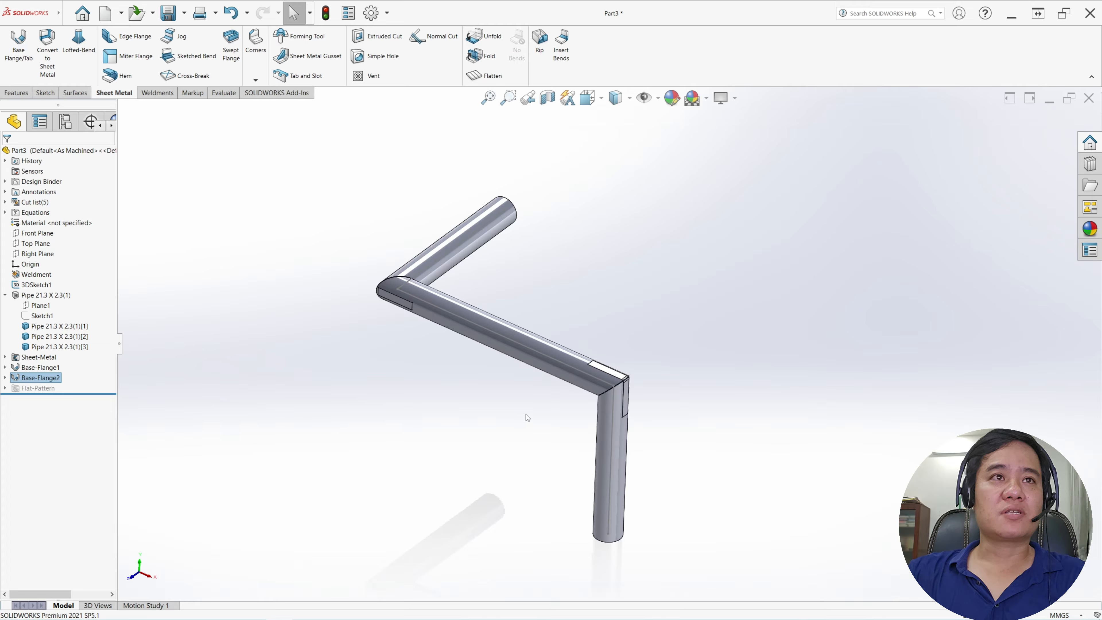
scroll(413, 279, down, 3)
middle_drag(413, 279, 521, 289)
scroll(520, 289, down, 2)
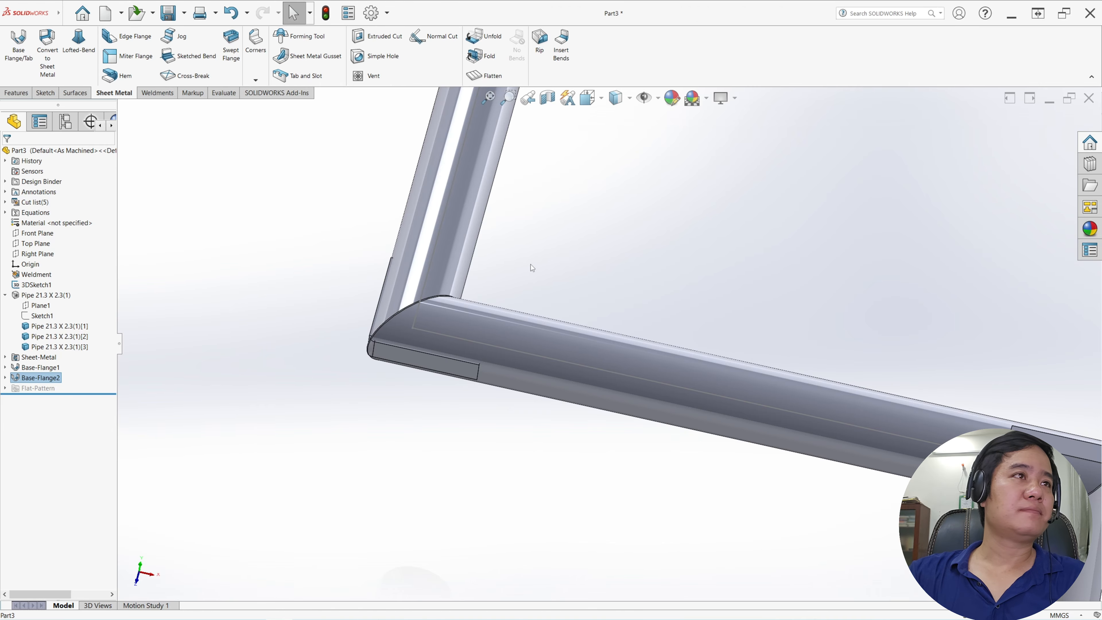
Step: Start a sketch on the Top Plane at the first pipe corner, near the origin
click(37, 233)
key(f)
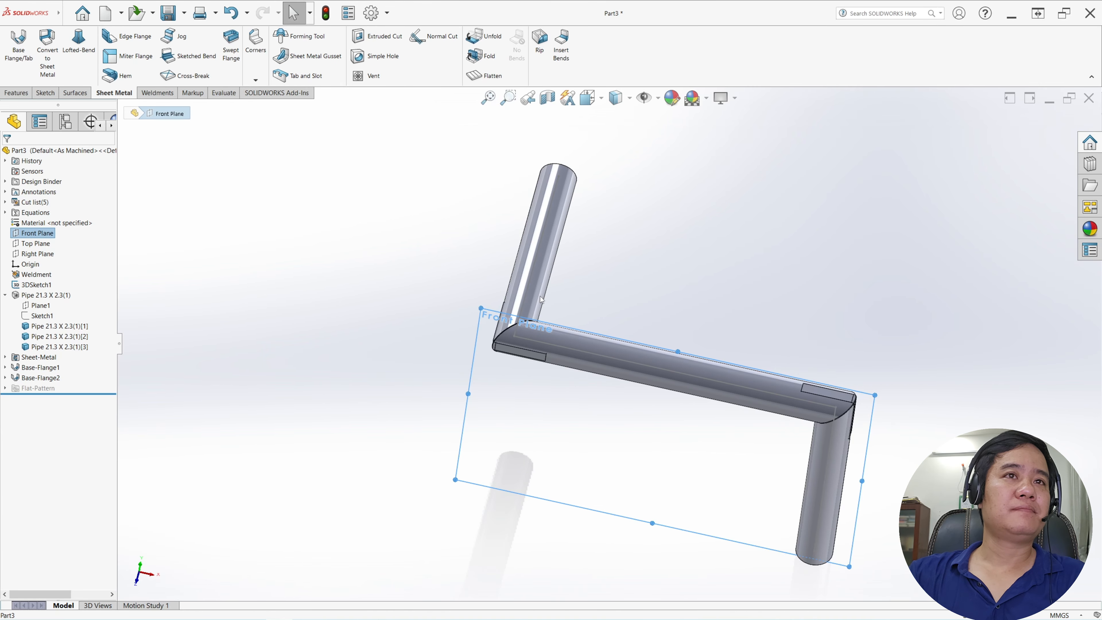
click(34, 244)
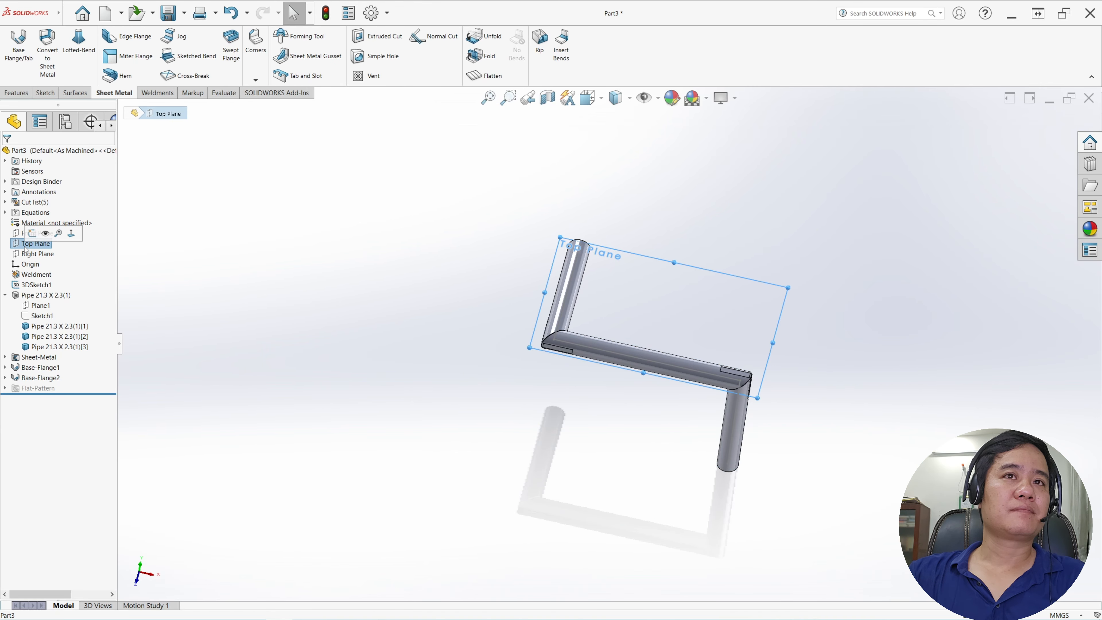
click(33, 233)
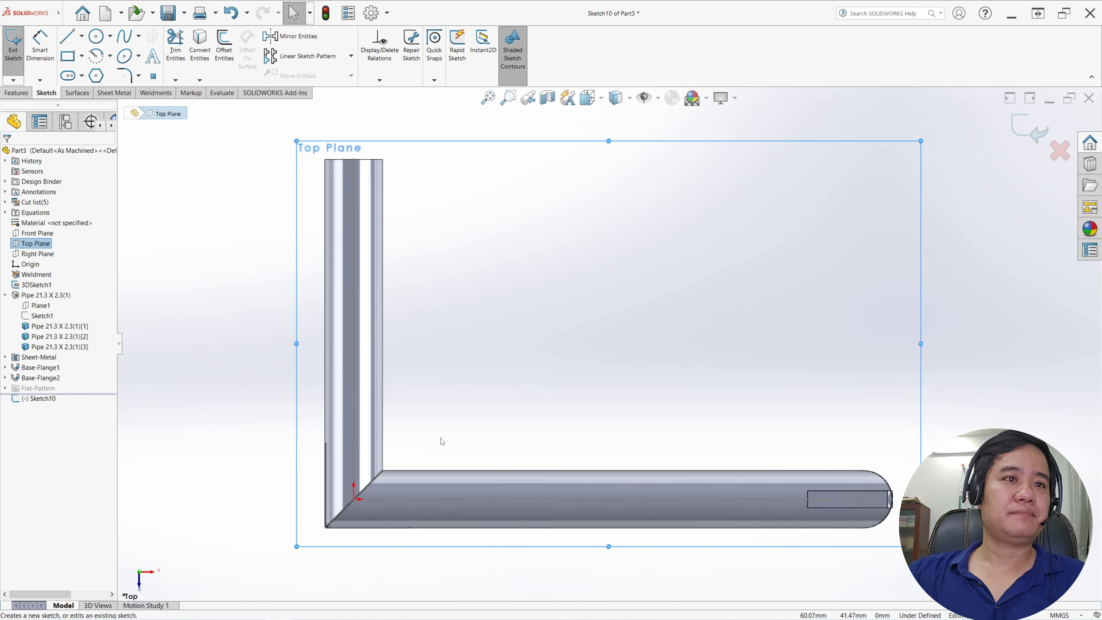
scroll(440, 437, down, 6)
scroll(334, 467, down, 3)
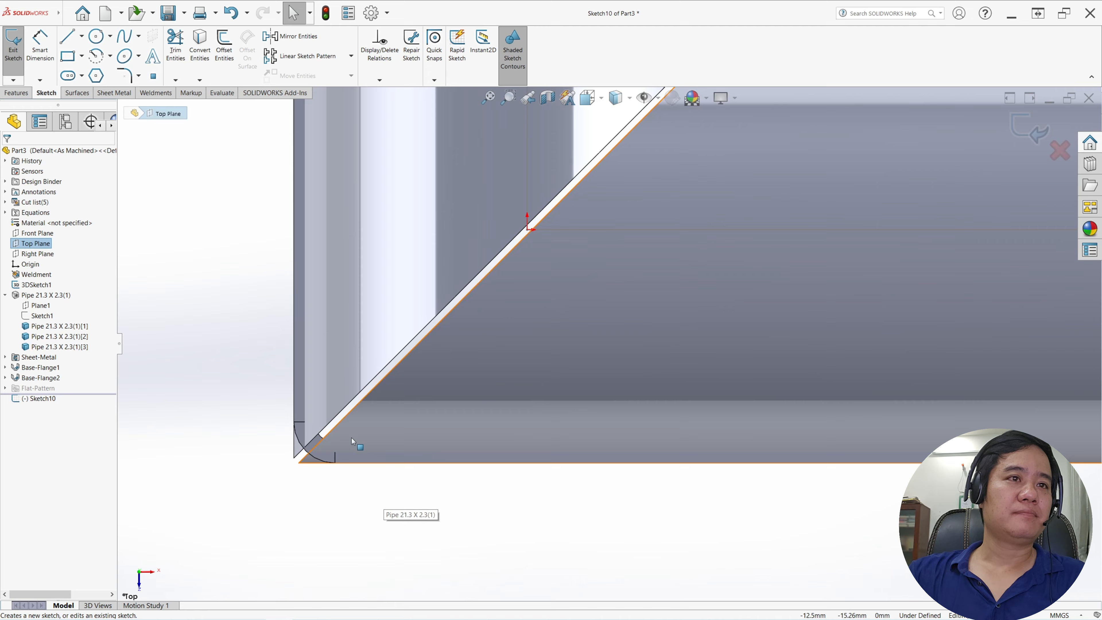
Step: Convert the outline of the curved bend face of the first corner's flange into sketch entities
click(313, 449)
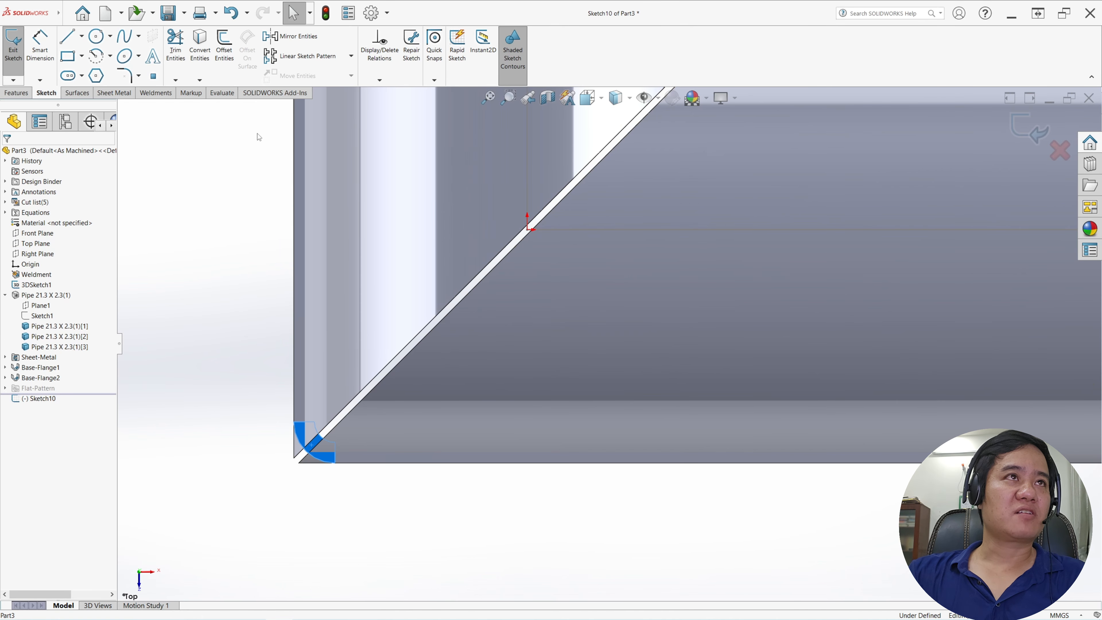
click(199, 51)
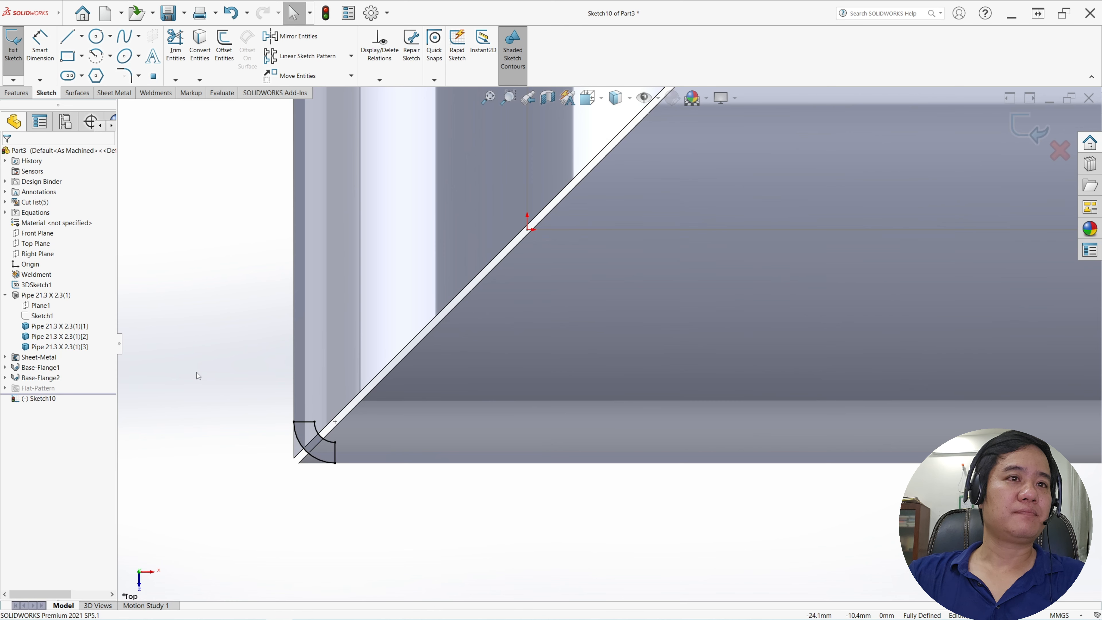
drag(196, 372, 380, 499)
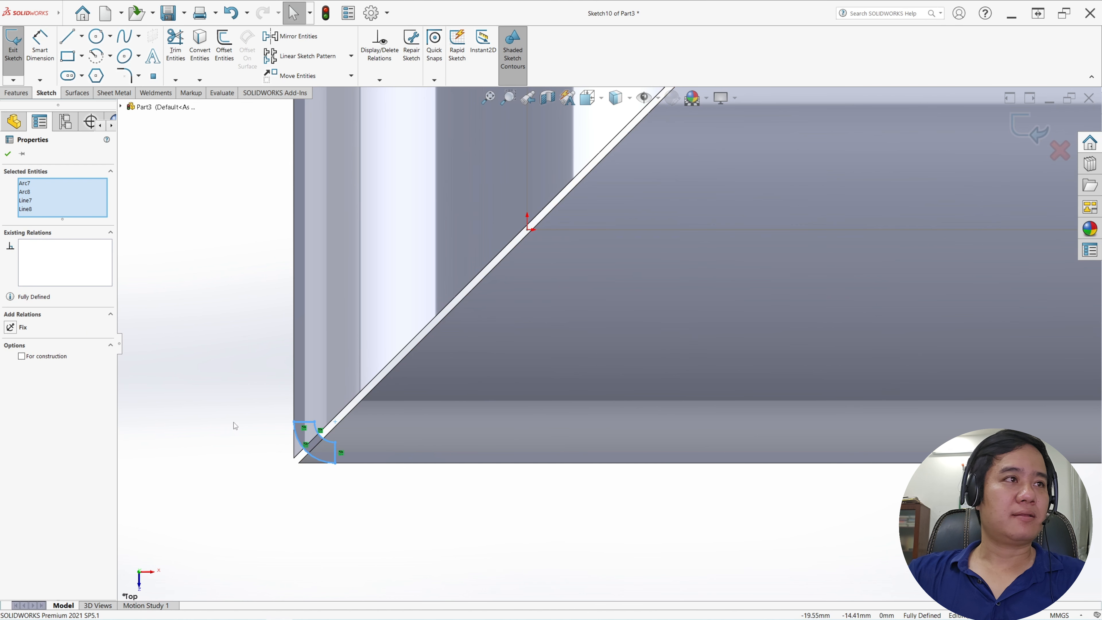
click(8, 154)
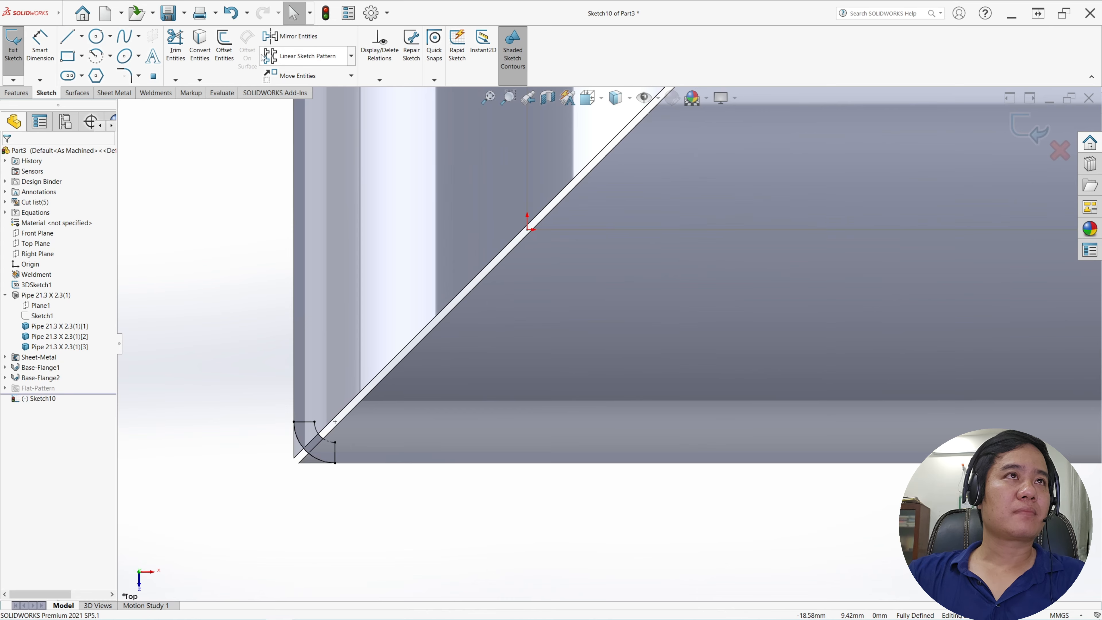
Step: Offset both straight end lines of the converted bend outline outward by 0.5 mm
click(224, 46)
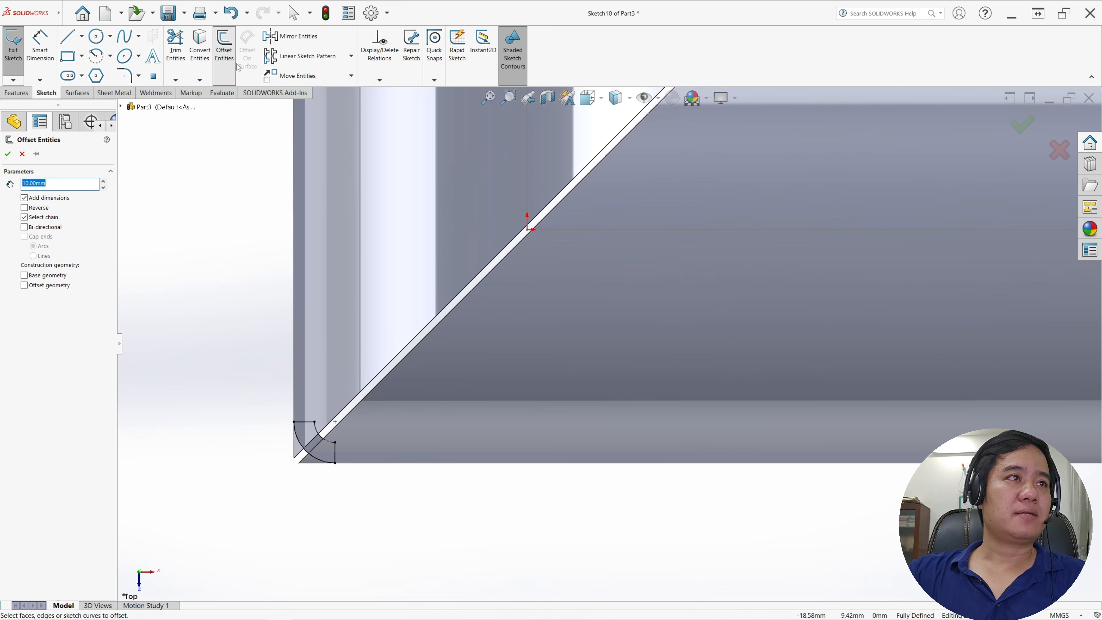
text(0.5)
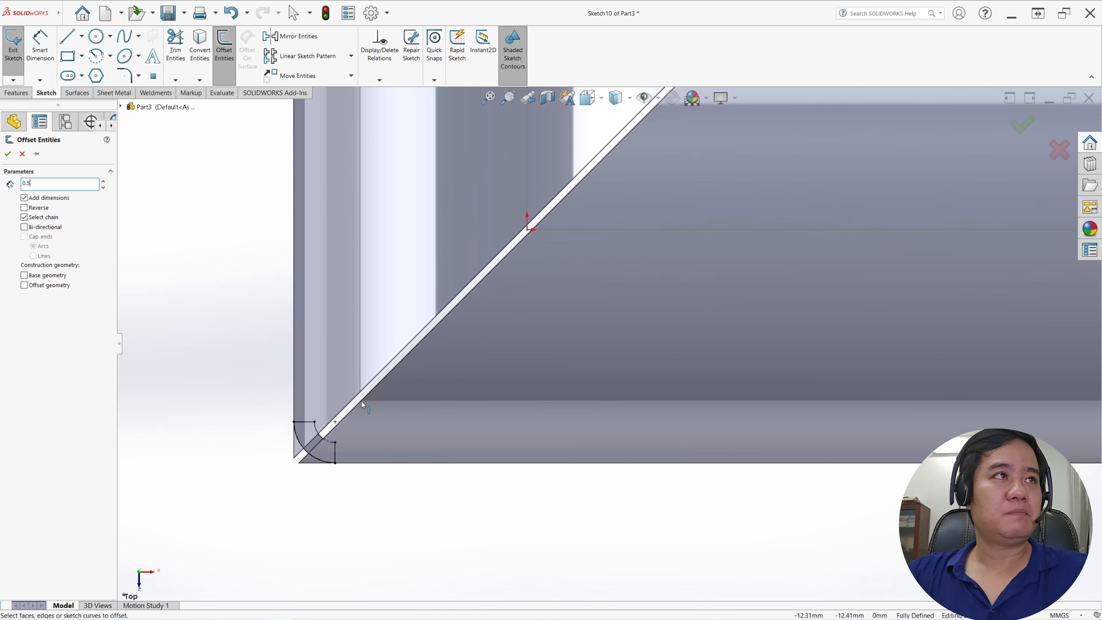
scroll(319, 416, down, 2)
click(312, 427)
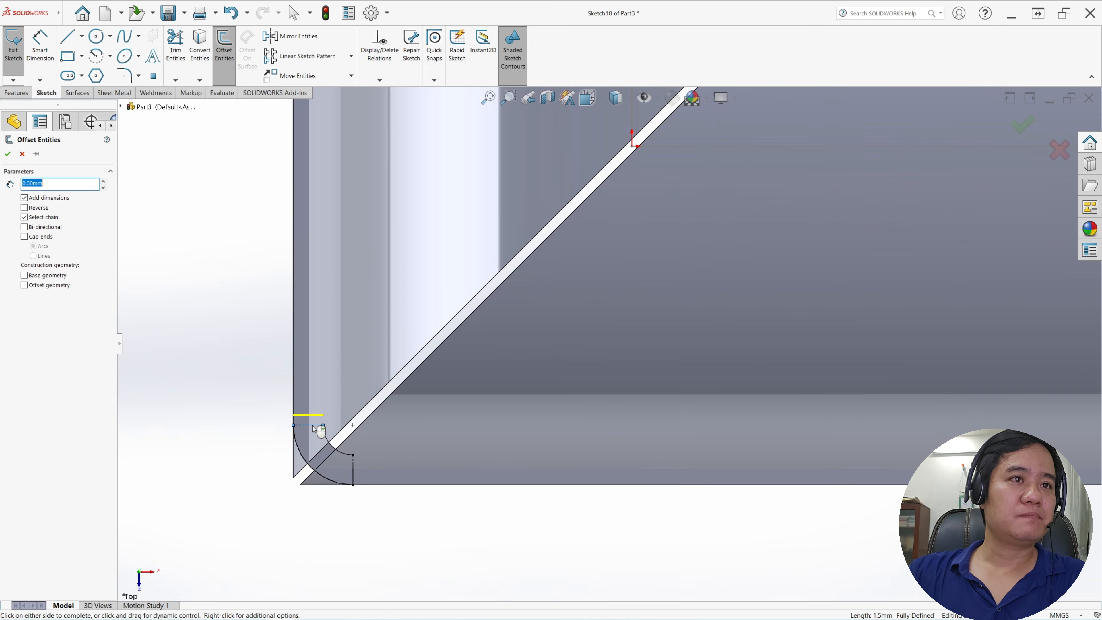
click(328, 461)
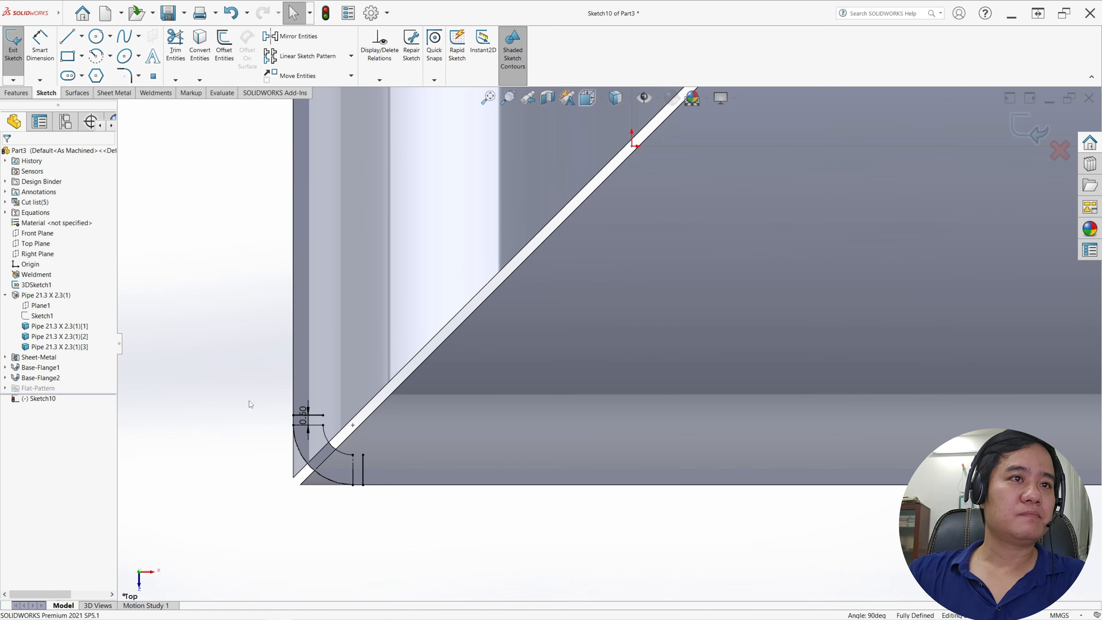
Step: Draw an inner and an outer two-line chain joining the offset lines' endpoints into a closed outline around the bend
click(68, 36)
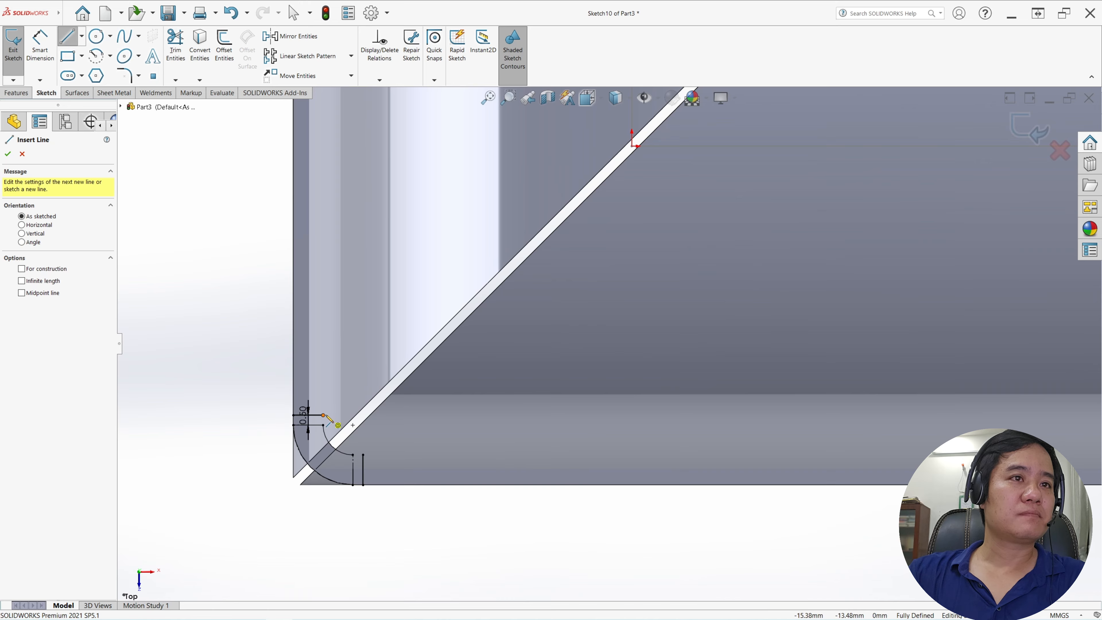
click(323, 415)
click(374, 372)
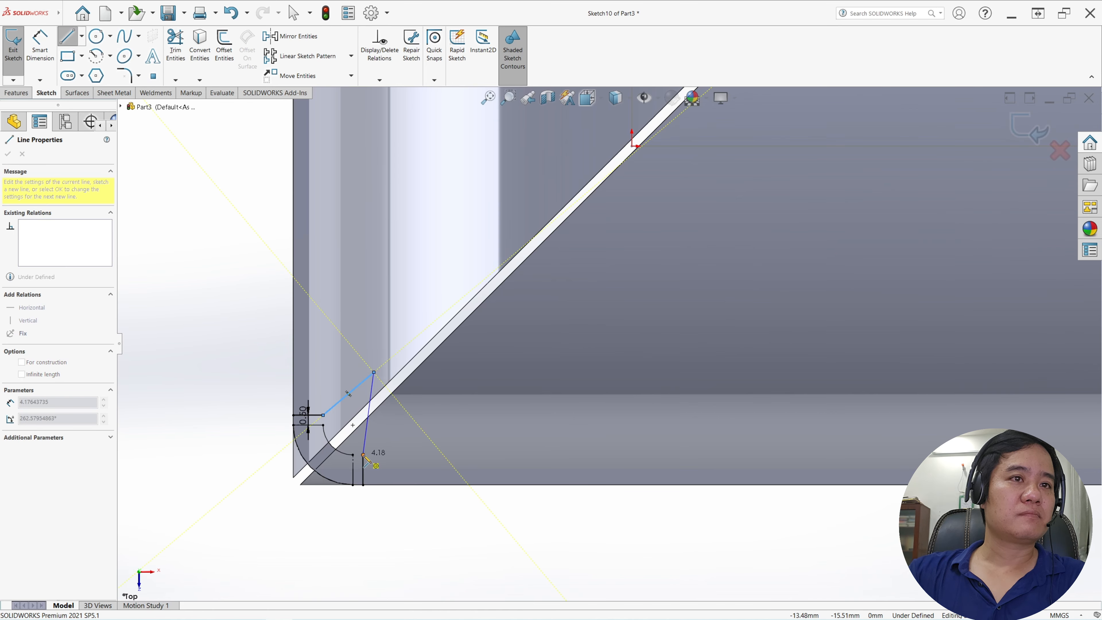
click(363, 485)
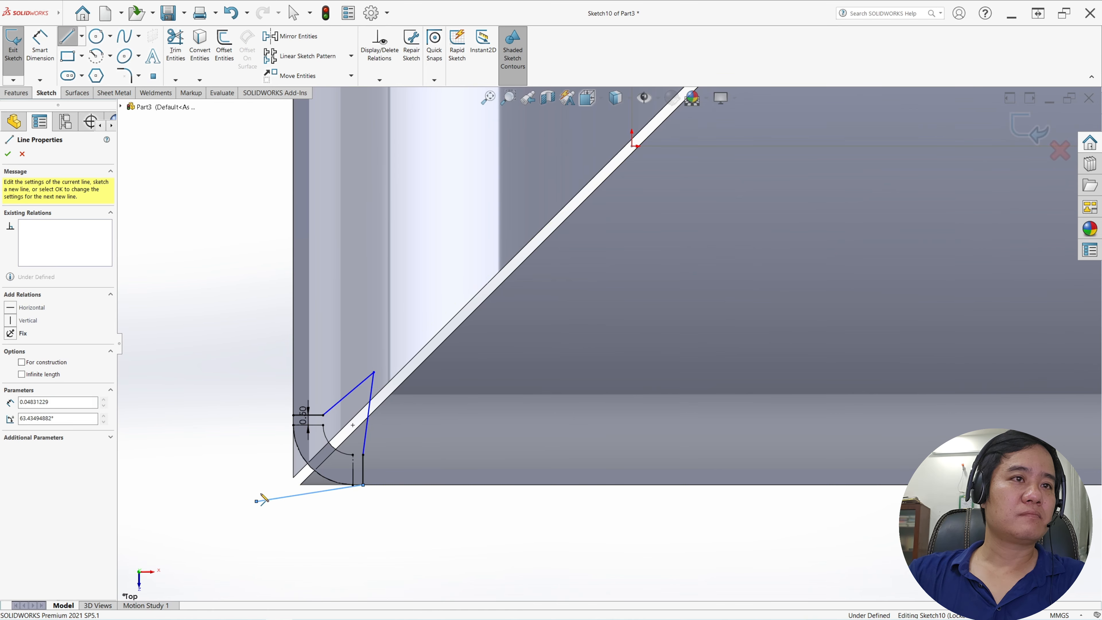
click(257, 501)
click(293, 415)
key(Escape)
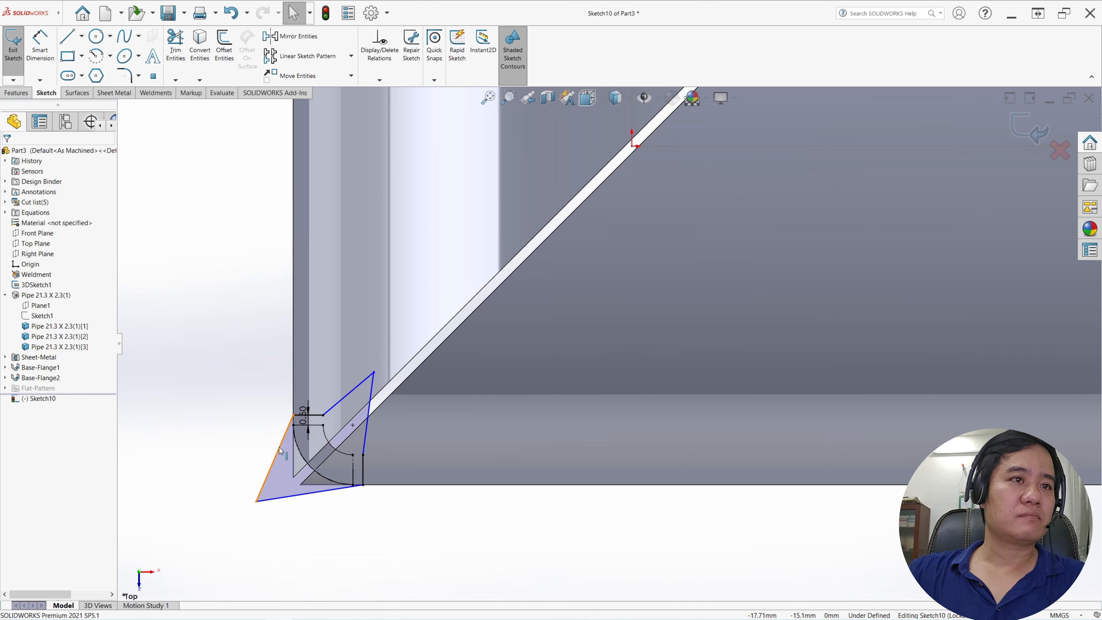
Step: Make the two outer connecting lines collinear with the outer silhouette edges of the adjoining pipes
click(289, 462)
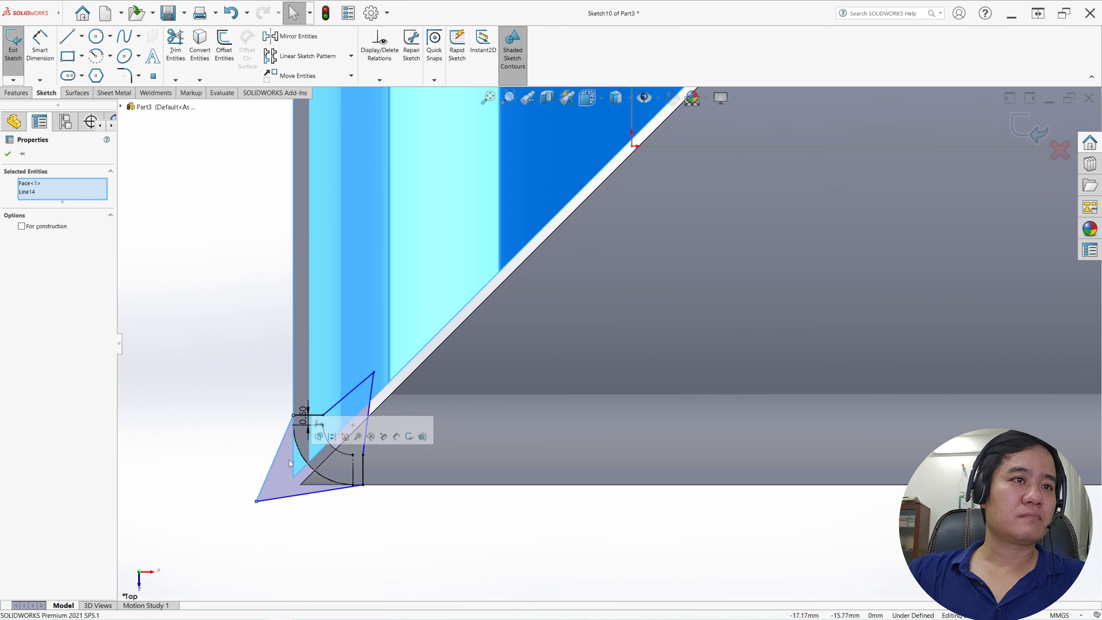
key(Escape)
click(273, 458)
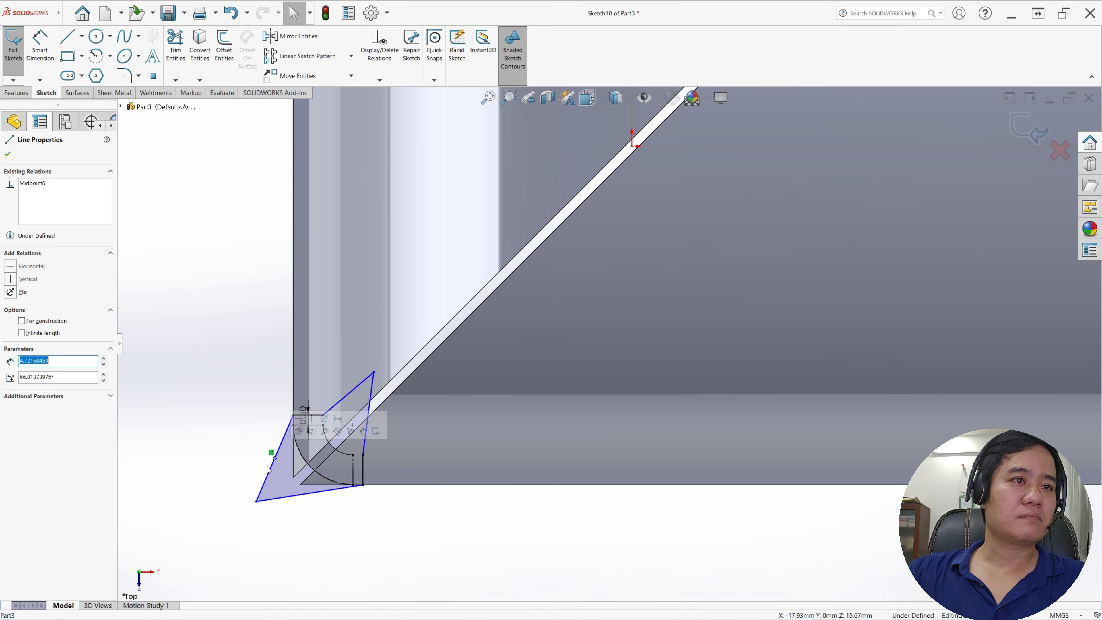
key(Escape)
click(271, 469)
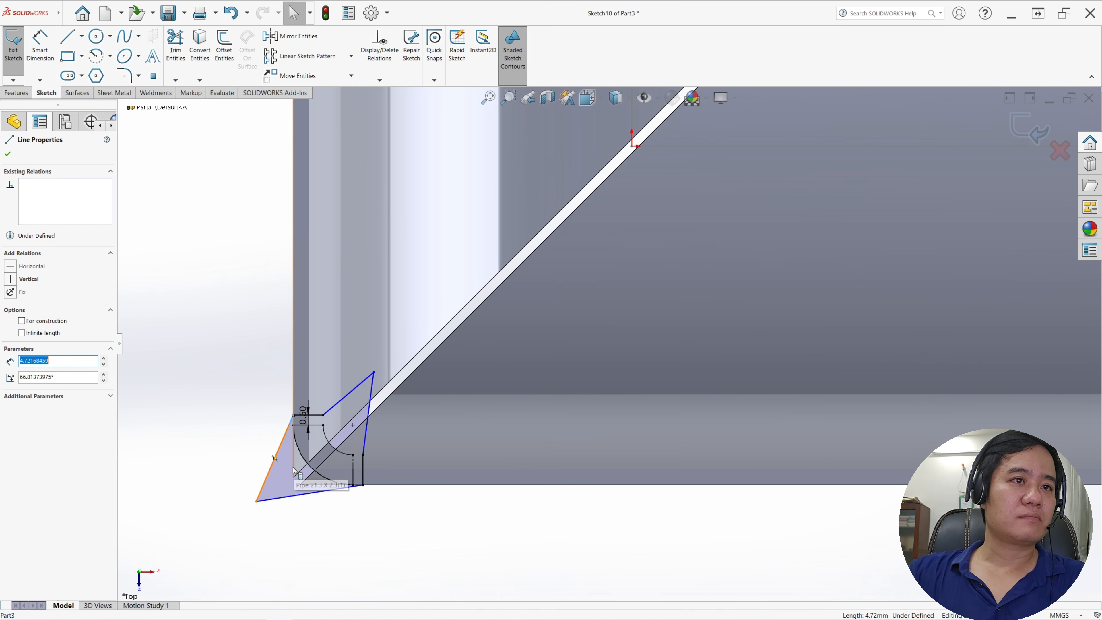
ctrl+click(294, 471)
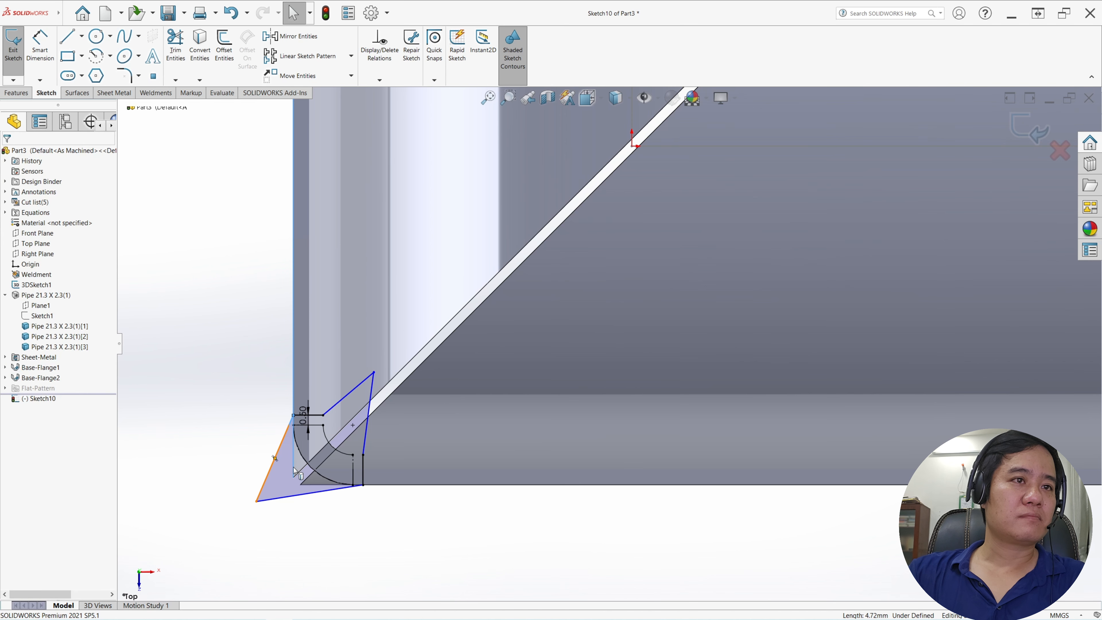
click(10, 310)
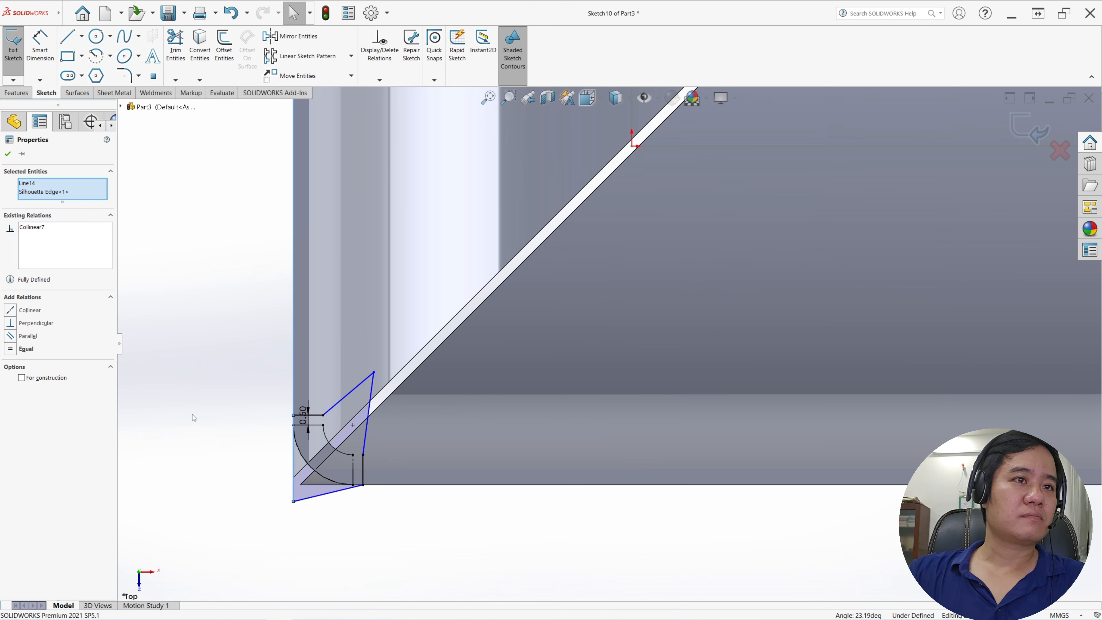
click(314, 499)
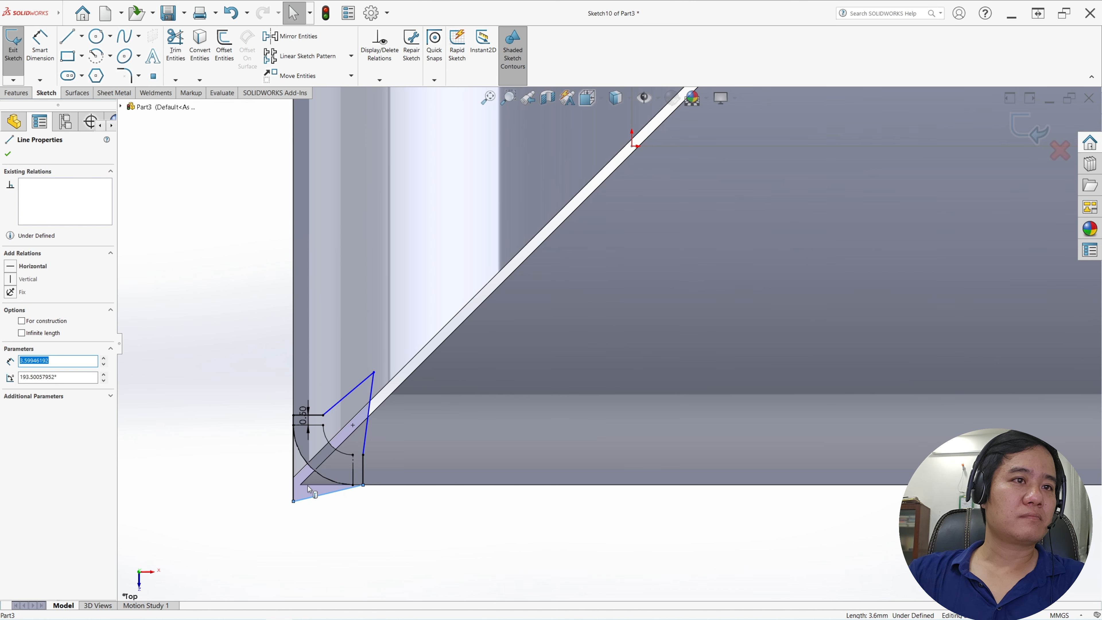
ctrl+click(309, 485)
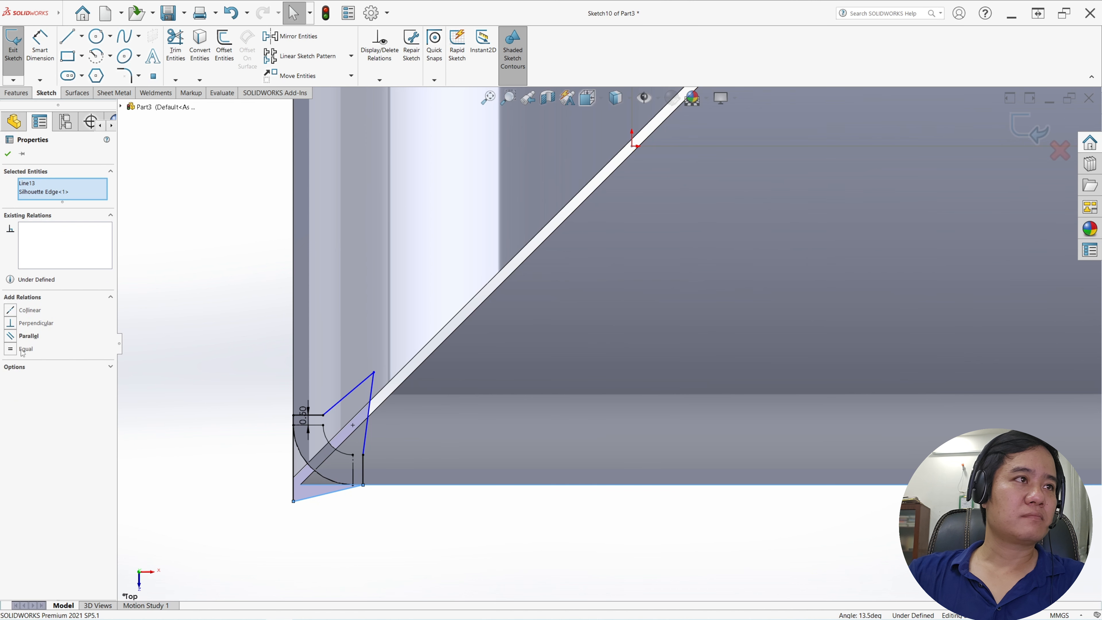
click(9, 311)
Step: Make each inner connecting line collinear with its adjacent offset line to square off the outline
click(321, 416)
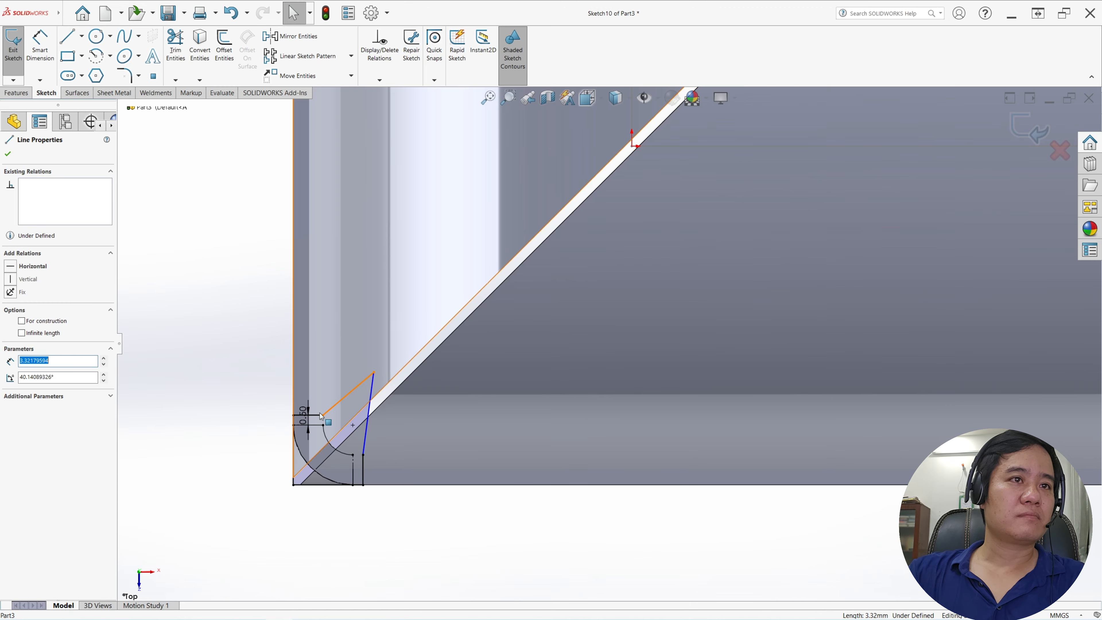
ctrl+click(311, 415)
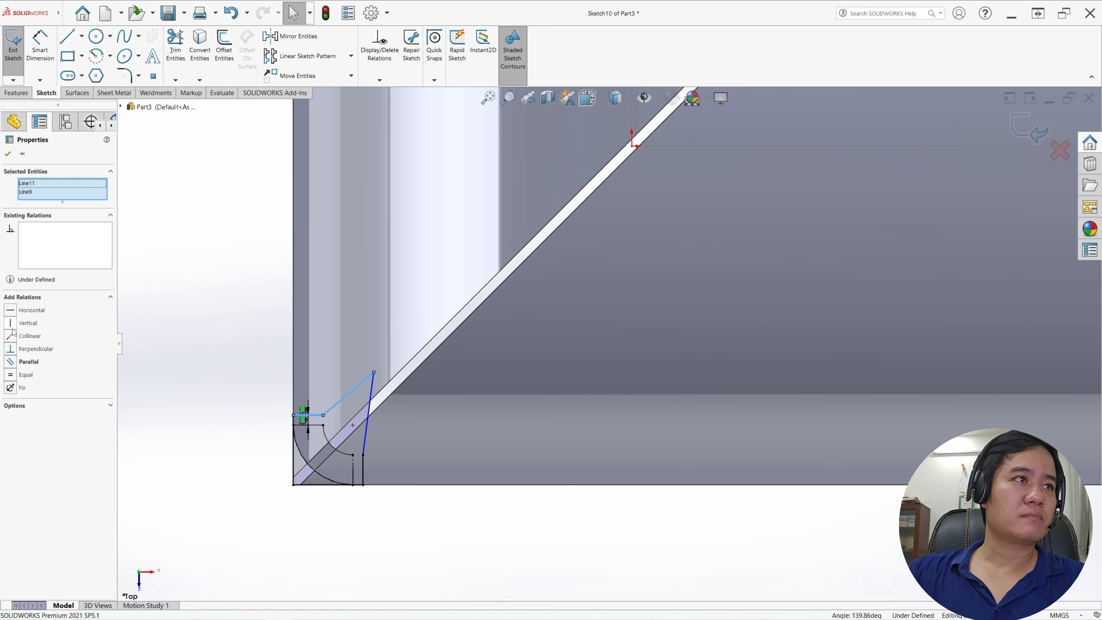
click(10, 335)
click(143, 350)
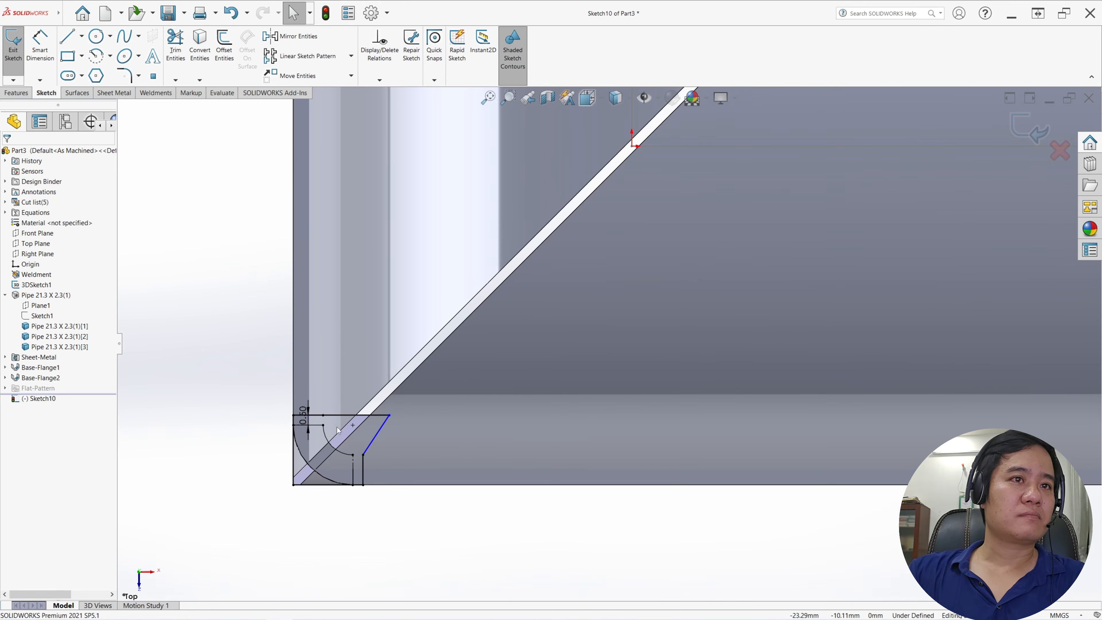
click(369, 448)
ctrl+click(363, 466)
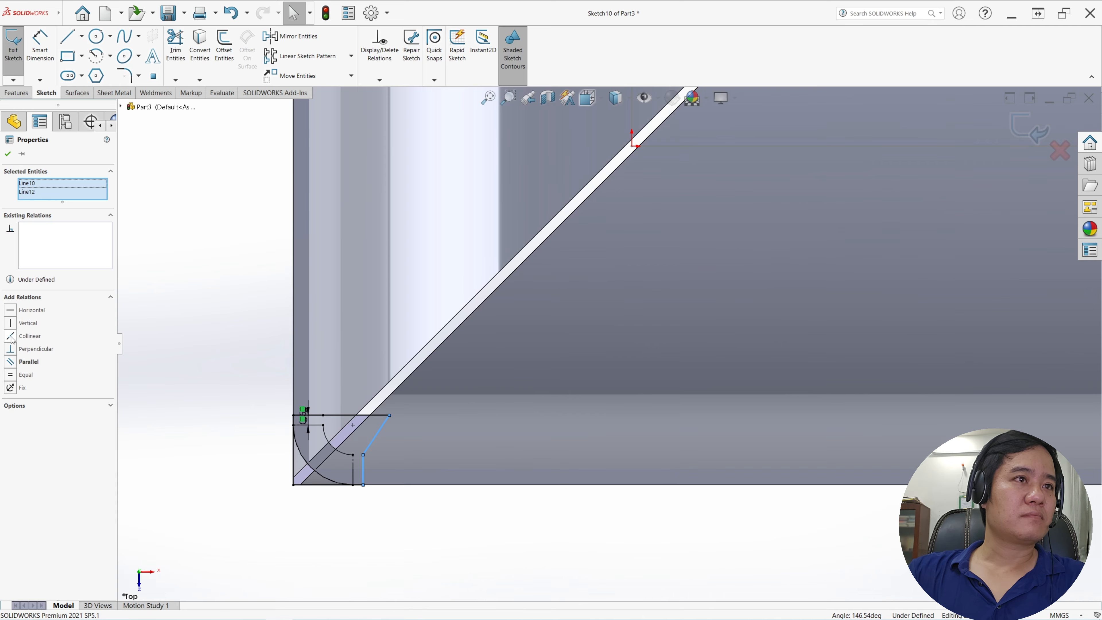
click(11, 336)
click(148, 320)
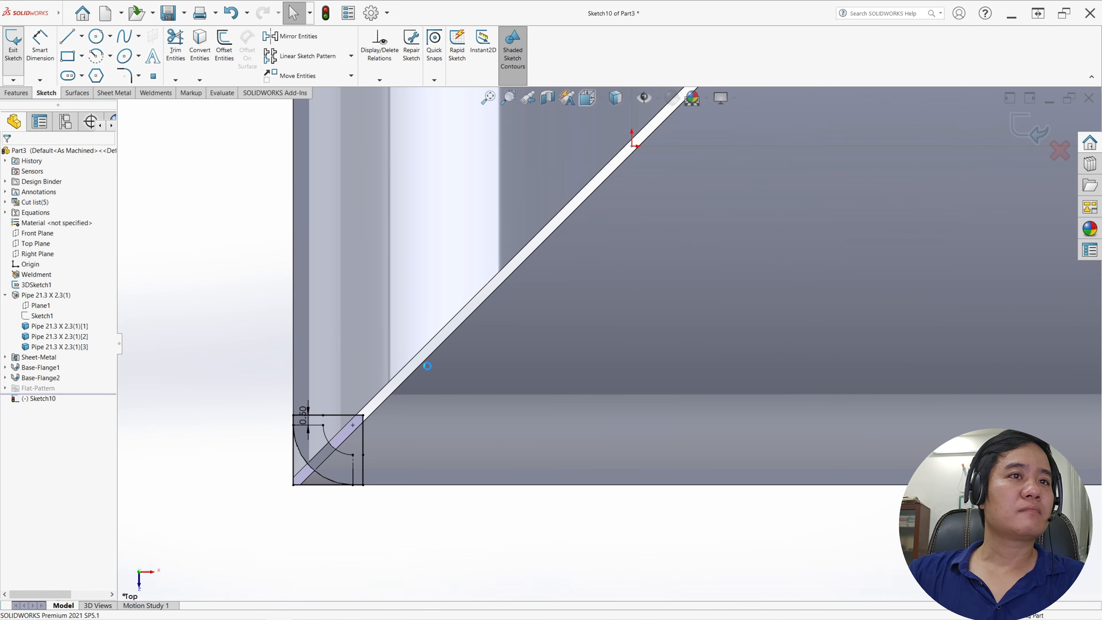
Step: Cut-extrude the corner sketch Through All - Both, without auto-select, limiting the scope to the two pipes meeting at the first corner
scroll(495, 396, up, 17)
mouse_move(655, 328)
middle_down()
mouse_move(643, 313)
mouse_move(647, 185)
mouse_move(743, 250)
middle_up()
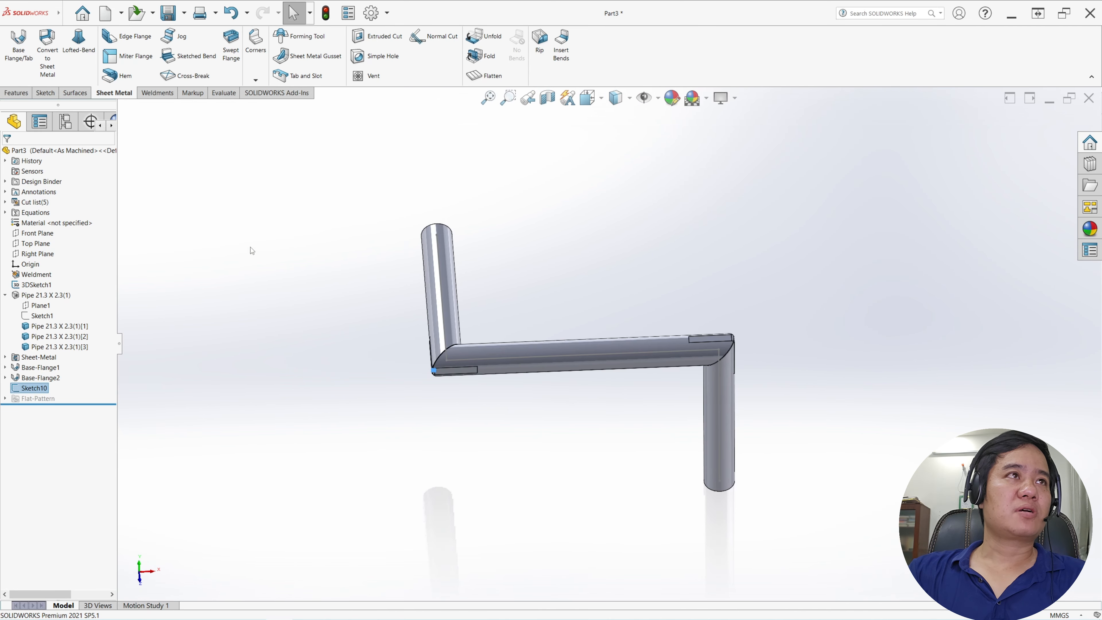
click(16, 93)
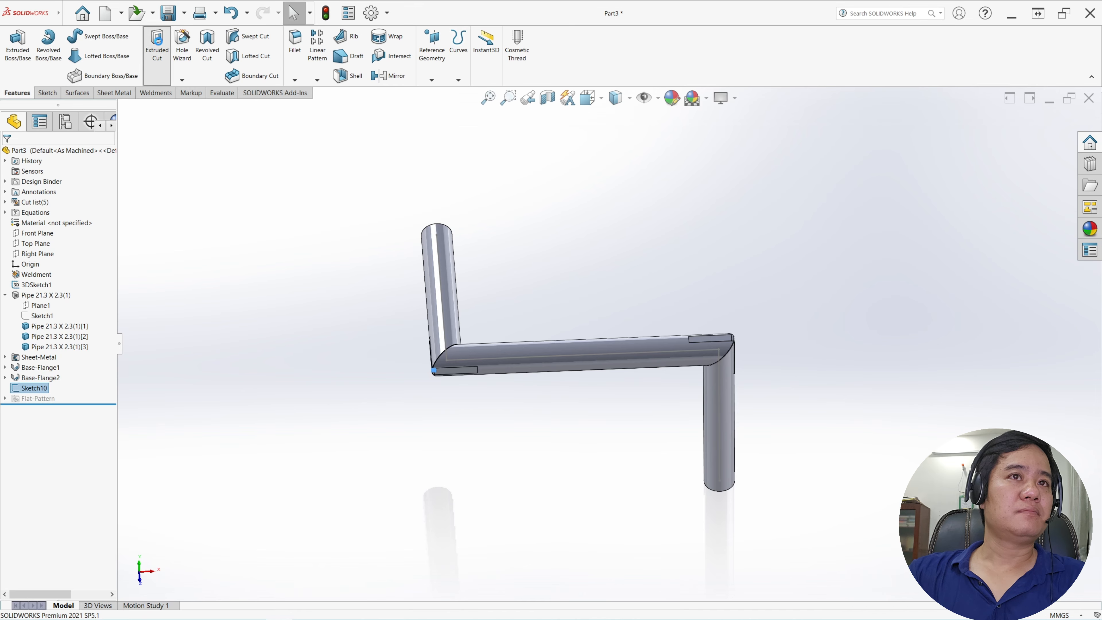
click(156, 42)
click(38, 214)
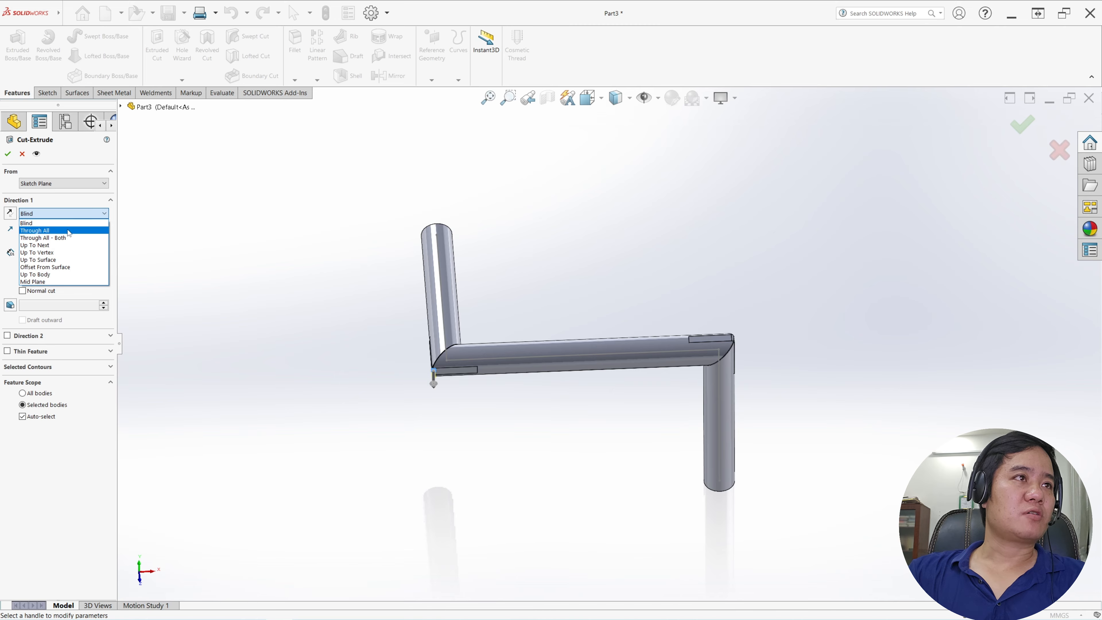
click(72, 238)
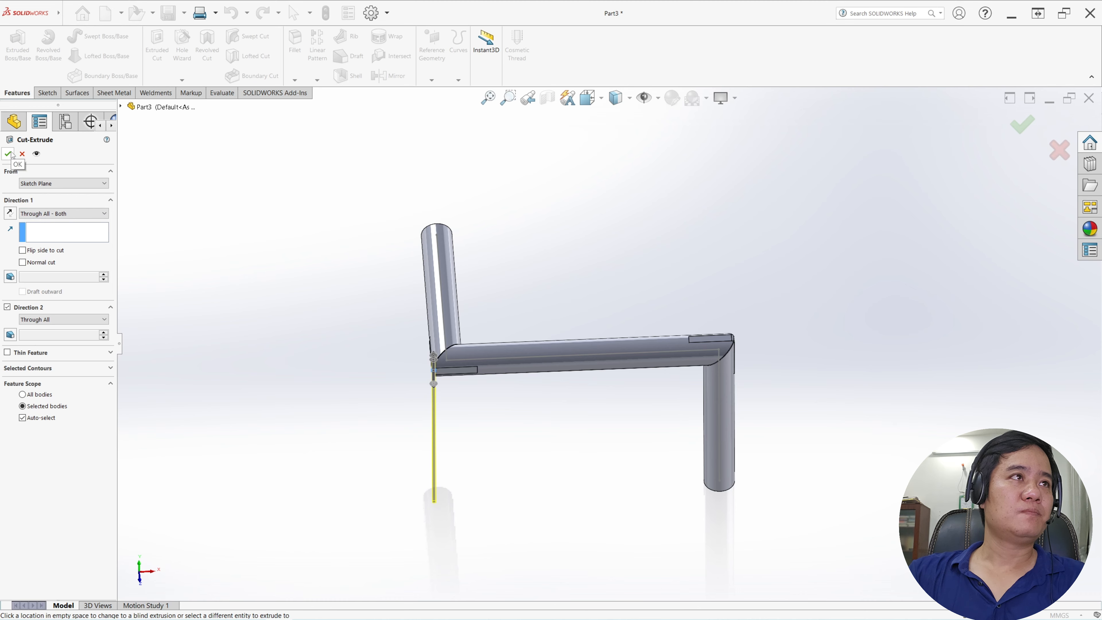
click(22, 418)
mouse_move(548, 323)
middle_down()
mouse_move(529, 332)
mouse_move(542, 343)
middle_up()
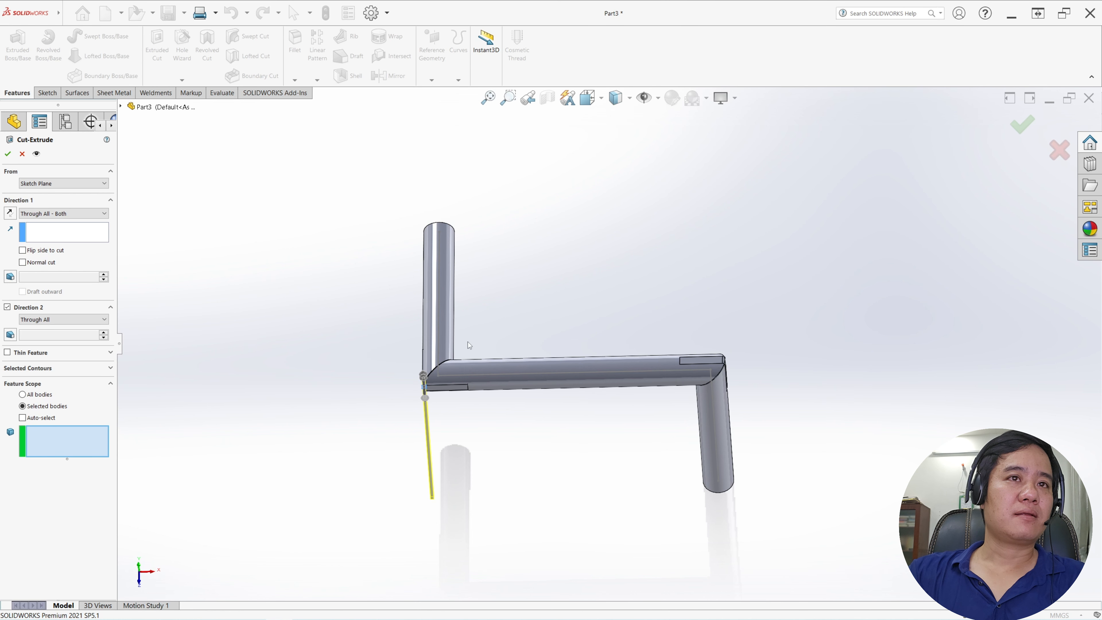
click(440, 337)
click(503, 375)
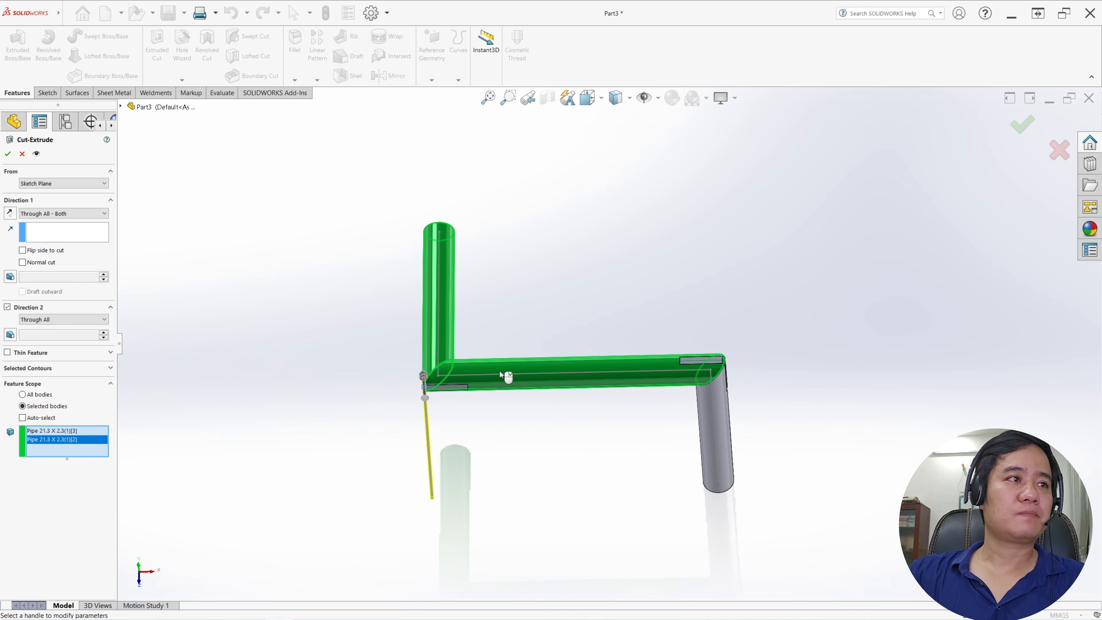
click(8, 154)
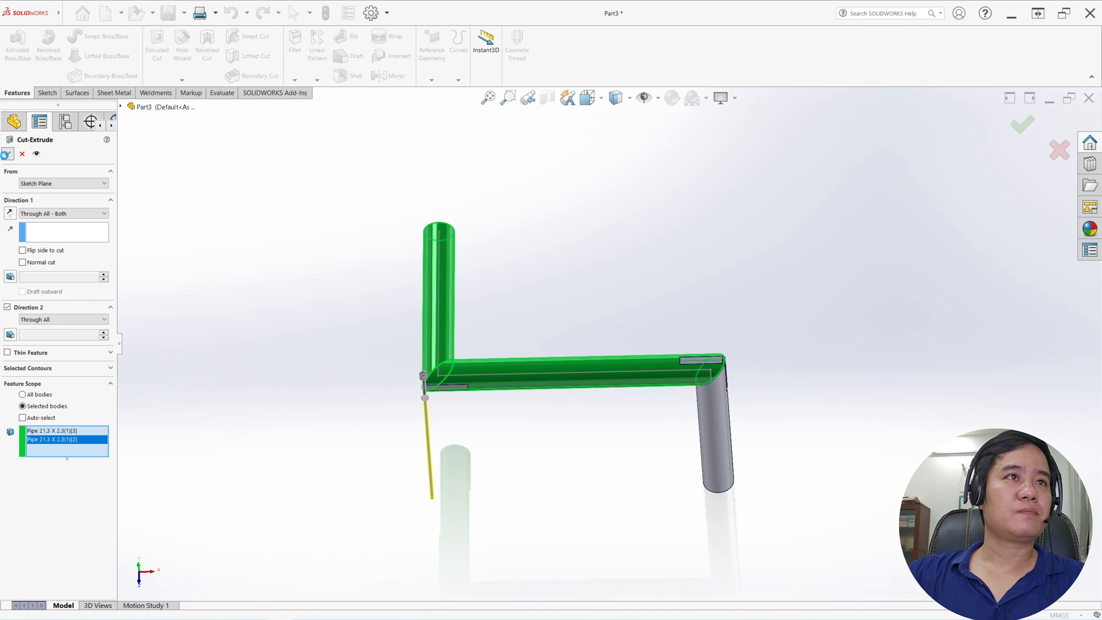
Step: Start a sketch on the Front Plane for the second pipe corner
scroll(718, 364, down, 5)
middle_drag(718, 364, 629, 367)
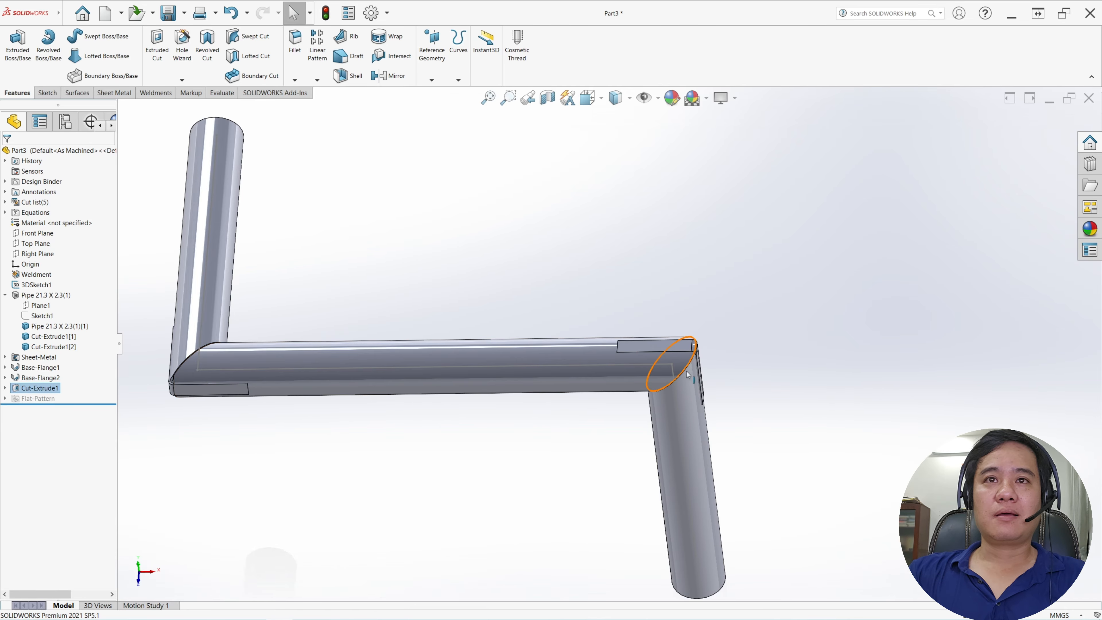
scroll(687, 375, down, 6)
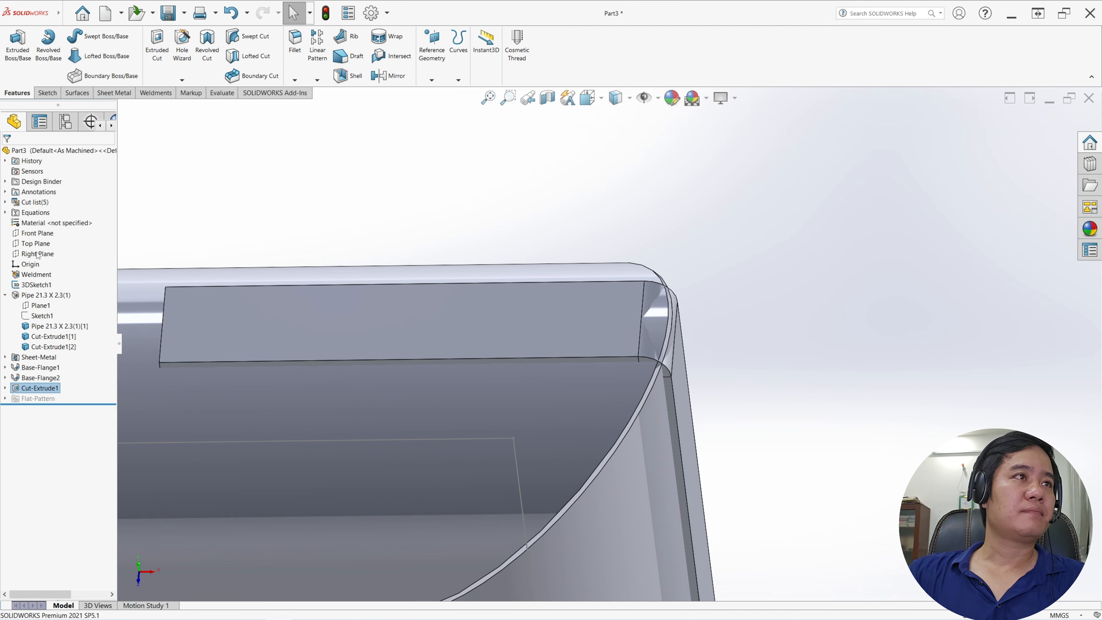
click(38, 233)
scroll(472, 259, up, 10)
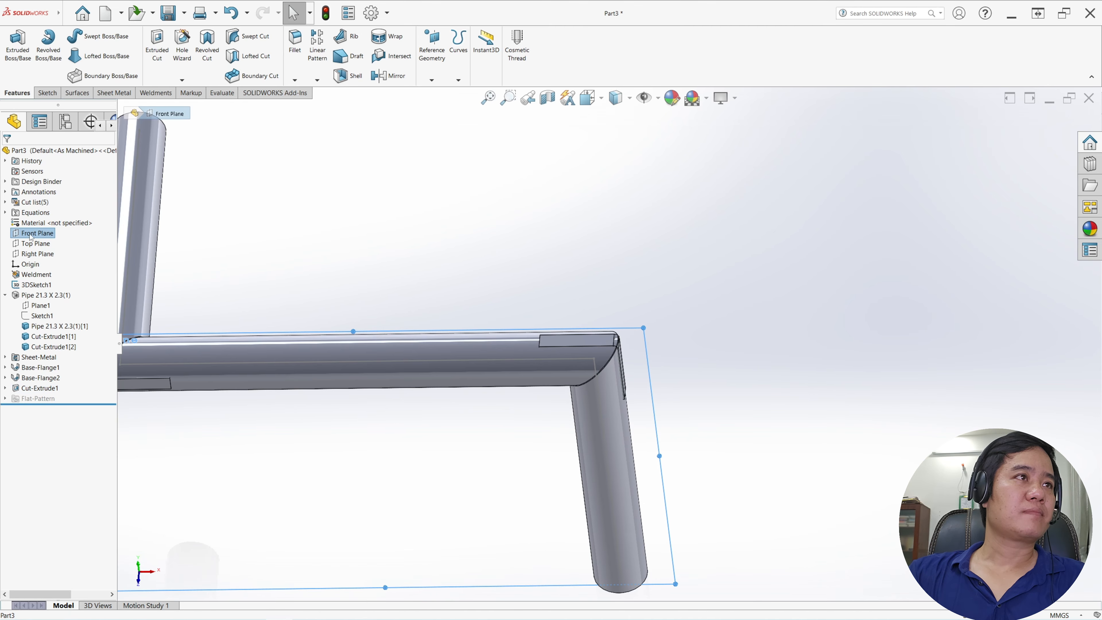
right_click(31, 235)
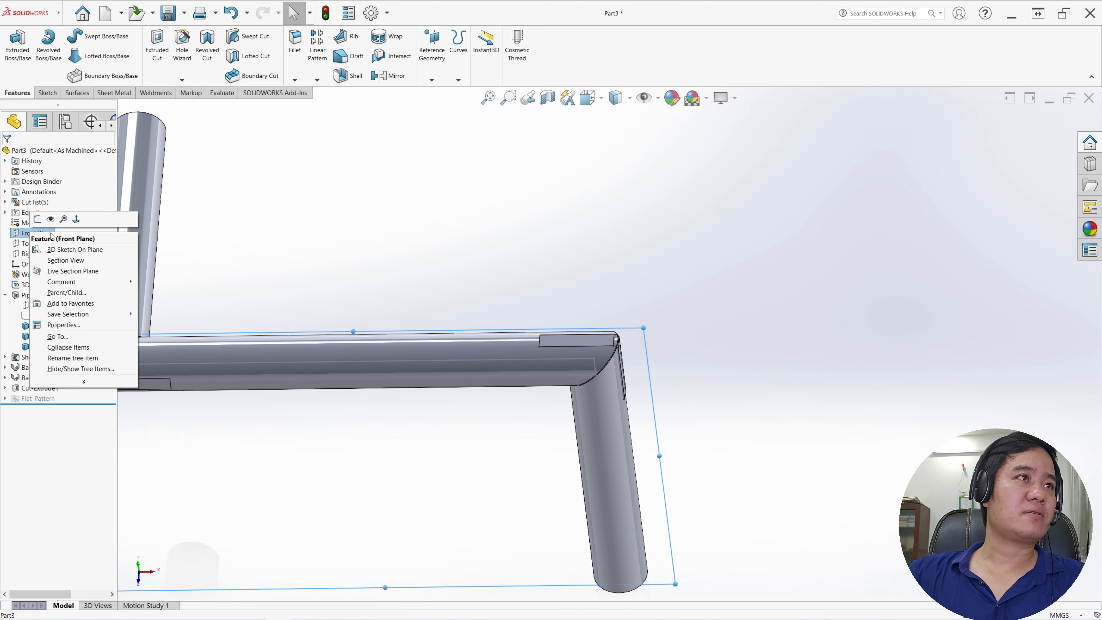
click(37, 219)
scroll(935, 183, down, 5)
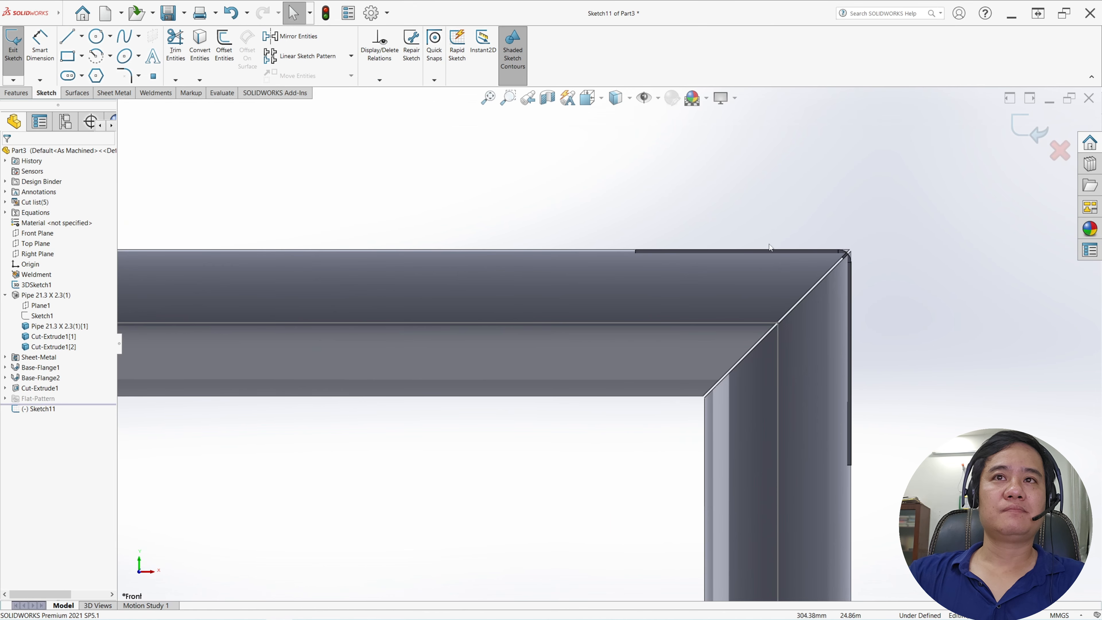
scroll(770, 247, down, 5)
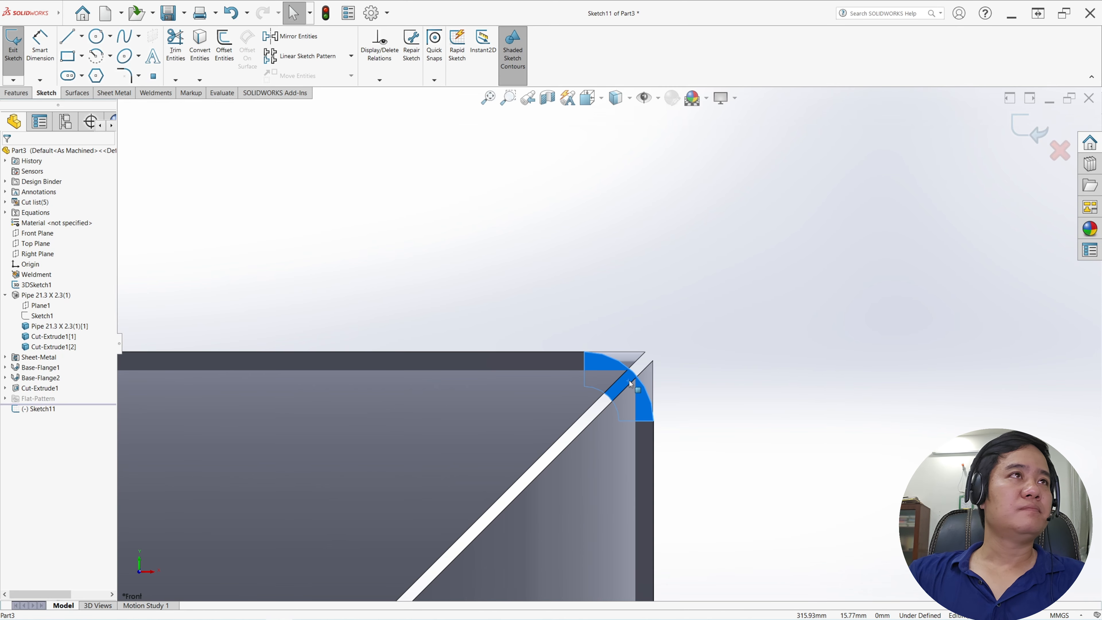
click(199, 43)
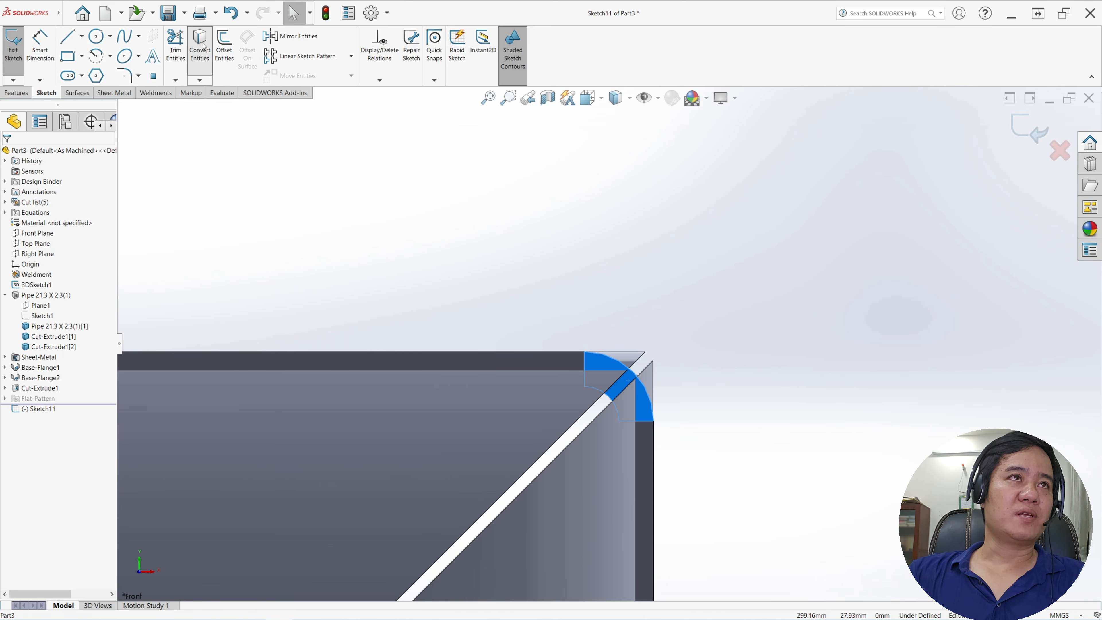
drag(527, 316, 709, 452)
drag(523, 308, 695, 455)
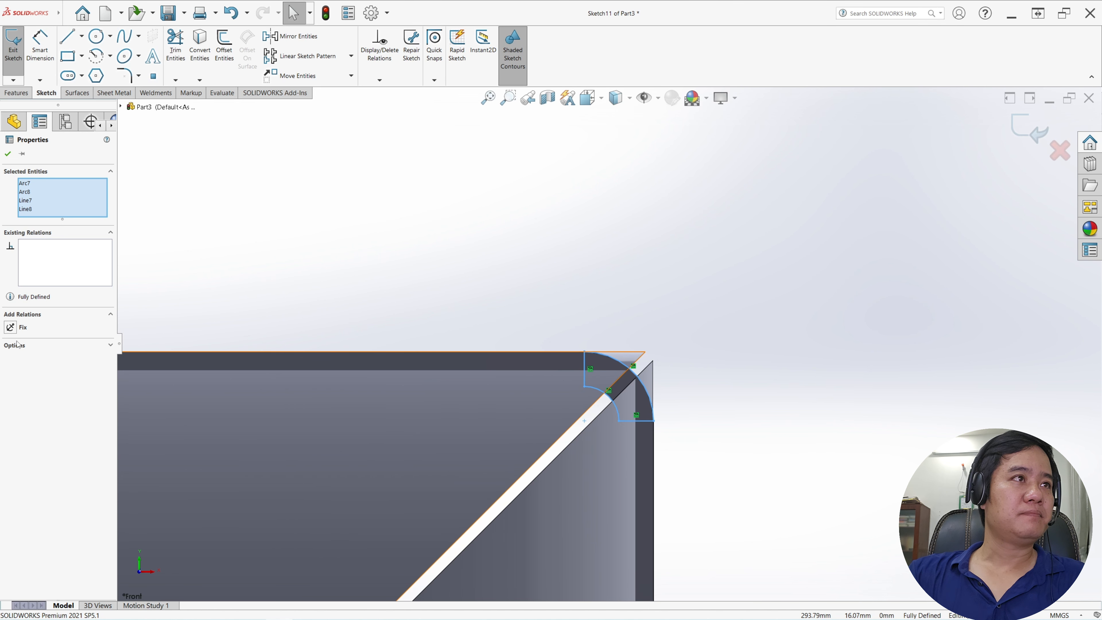
click(662, 391)
scroll(662, 390, down, 2)
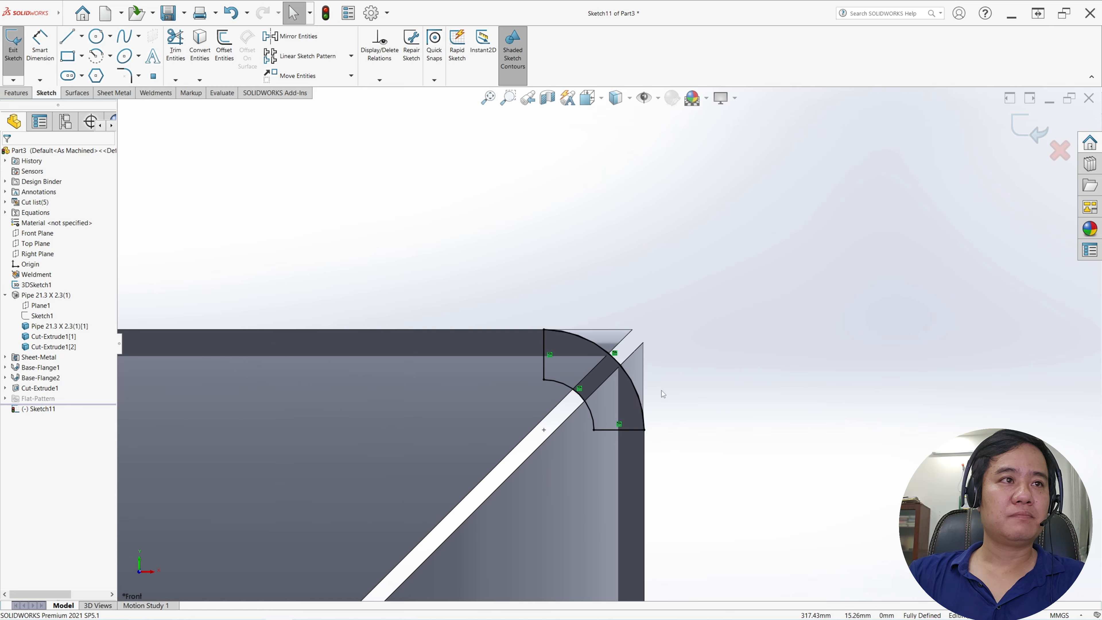
scroll(658, 390, up, 1)
drag(425, 259, 700, 467)
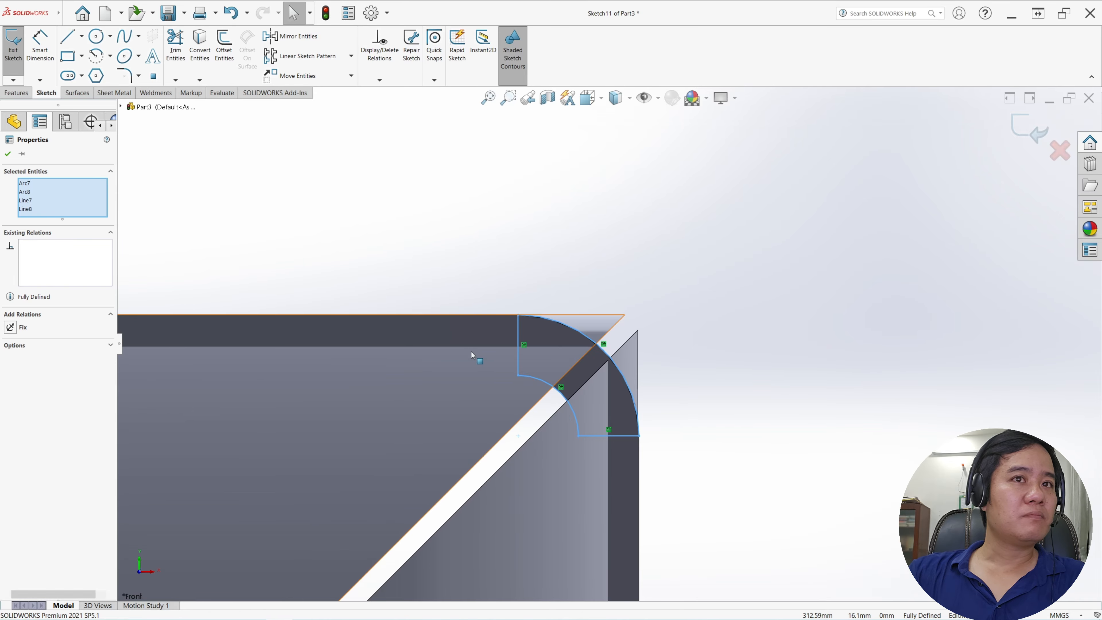
key(Escape)
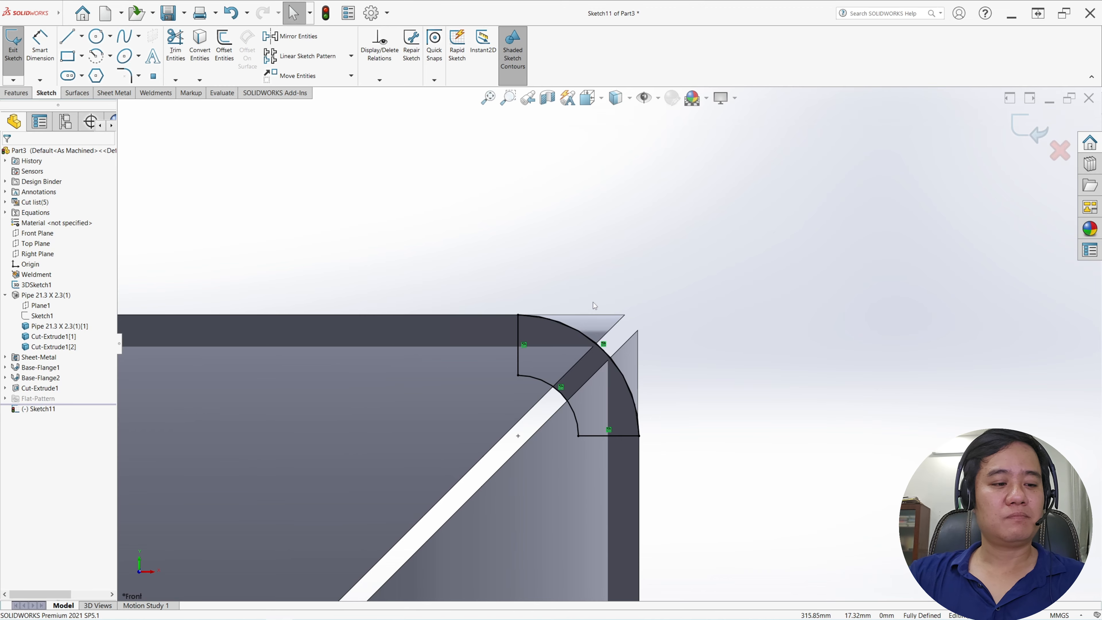
mouse_move(472, 259)
mouse_down()
mouse_move(661, 454)
mouse_move(767, 509)
mouse_up()
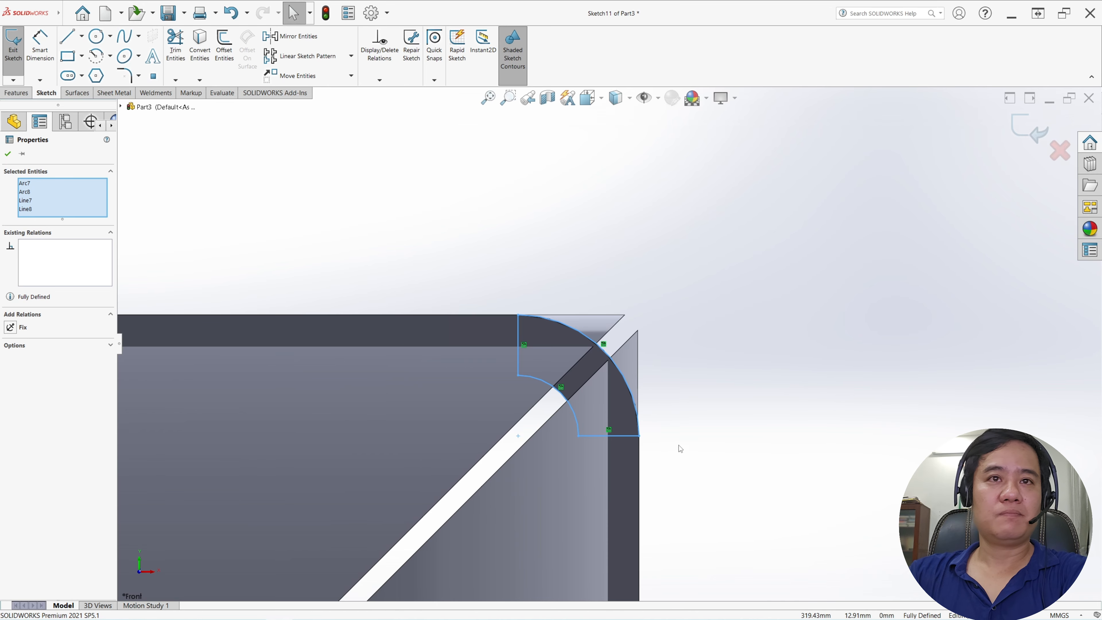
key(Escape)
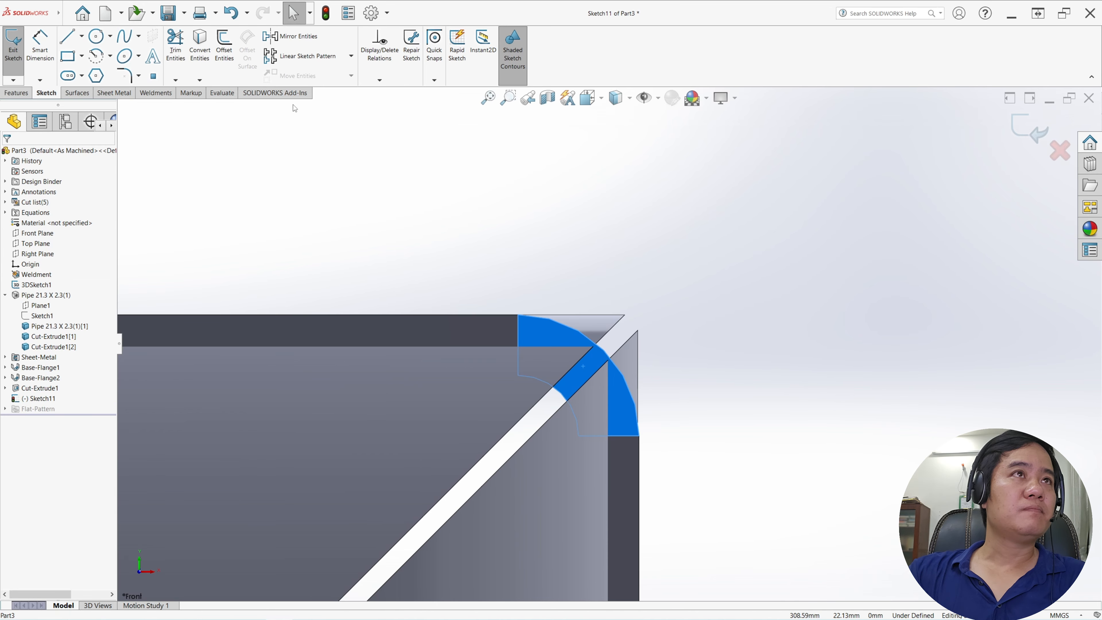
Step: Convert the outline of the base flange face at the second corner into the sketch and set it as construction geometry
click(199, 45)
mouse_move(461, 236)
mouse_down()
mouse_move(713, 492)
mouse_move(707, 485)
mouse_up()
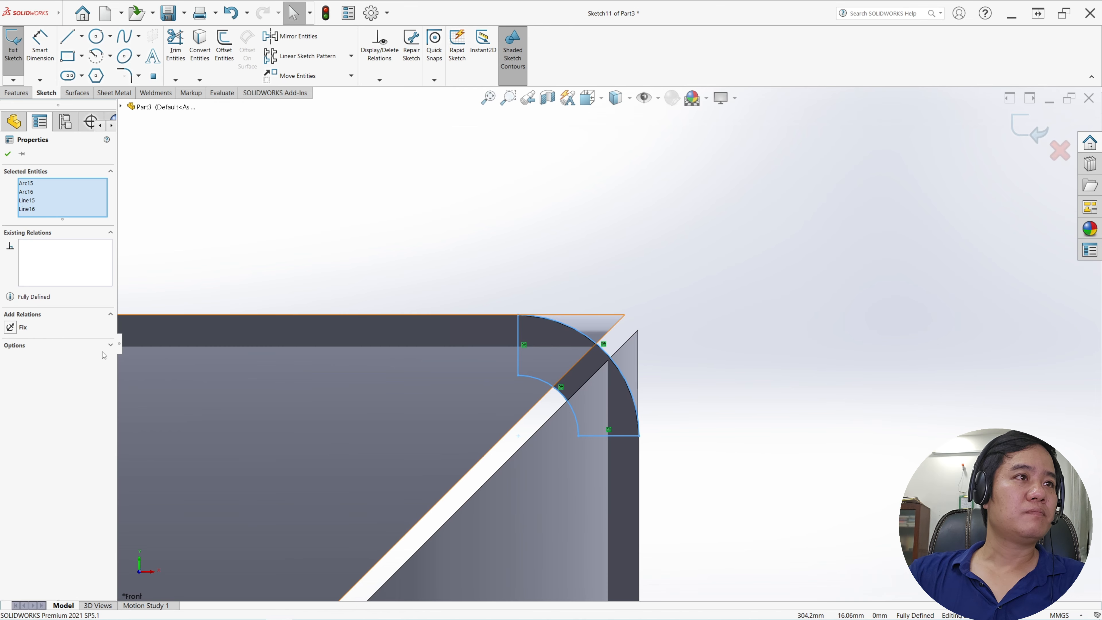
click(110, 345)
click(22, 356)
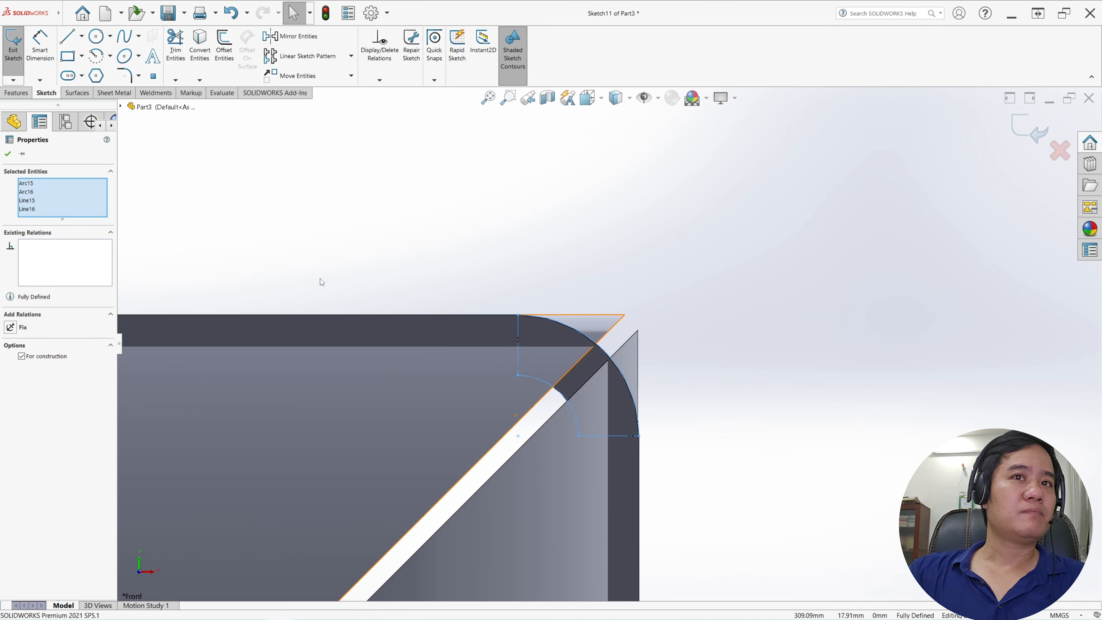
click(7, 154)
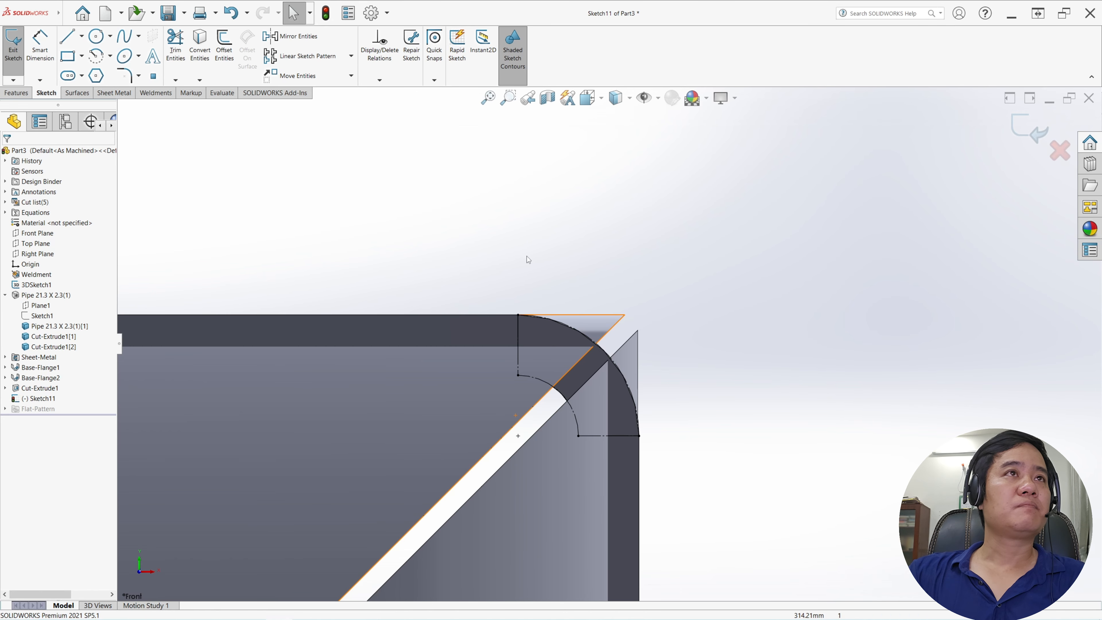
Step: Offset the flange outline's two straight end lines 0.50 mm outward, away from the bend
click(224, 48)
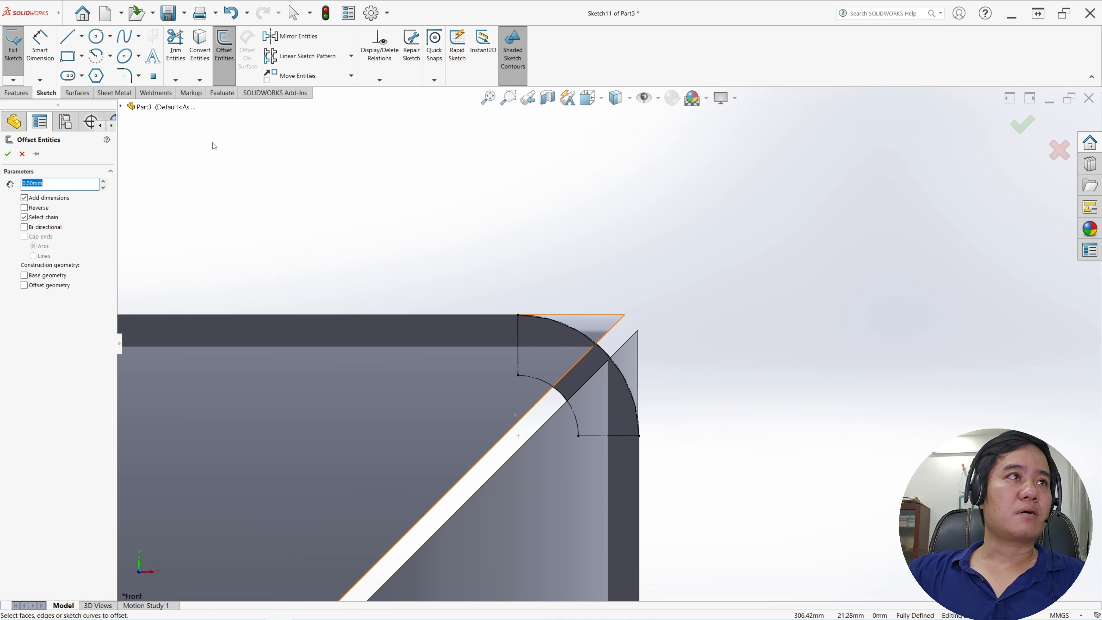
click(518, 358)
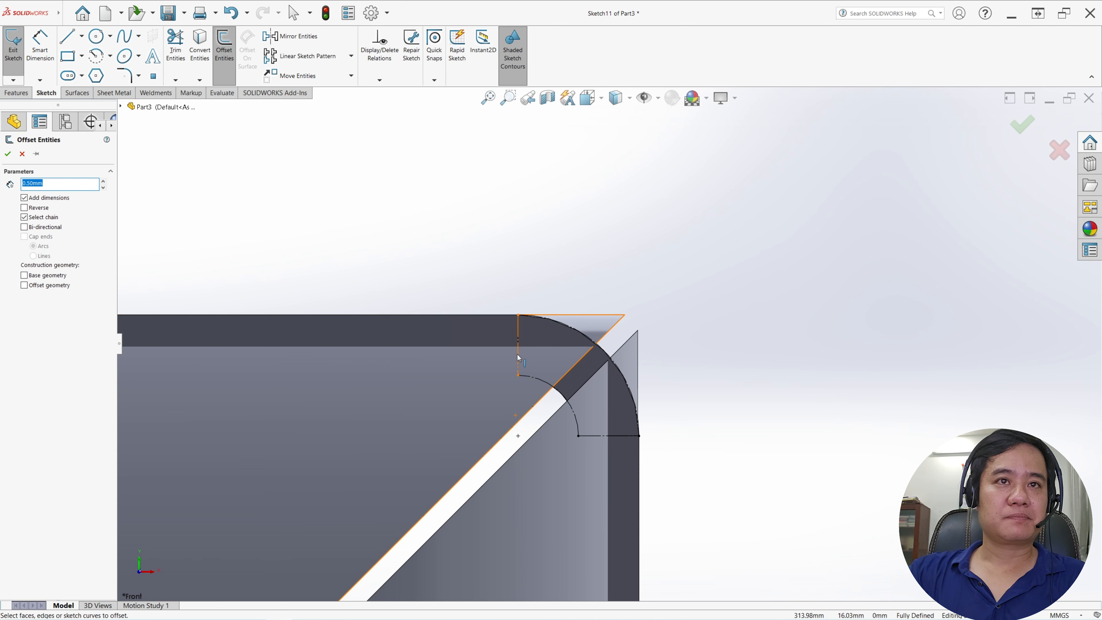
click(607, 435)
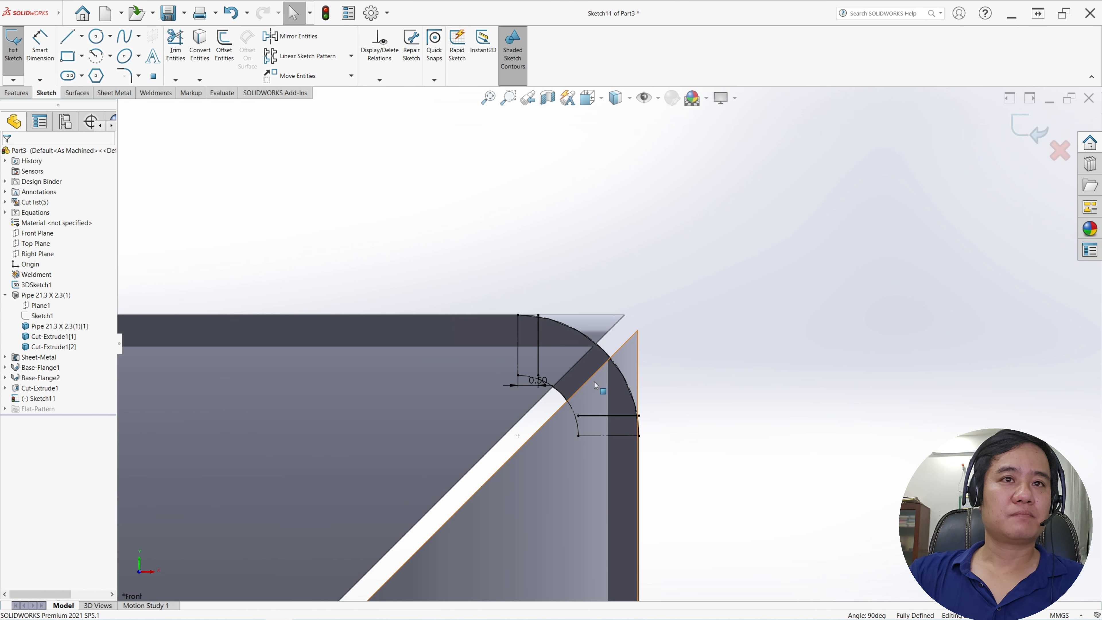
double_click(536, 381)
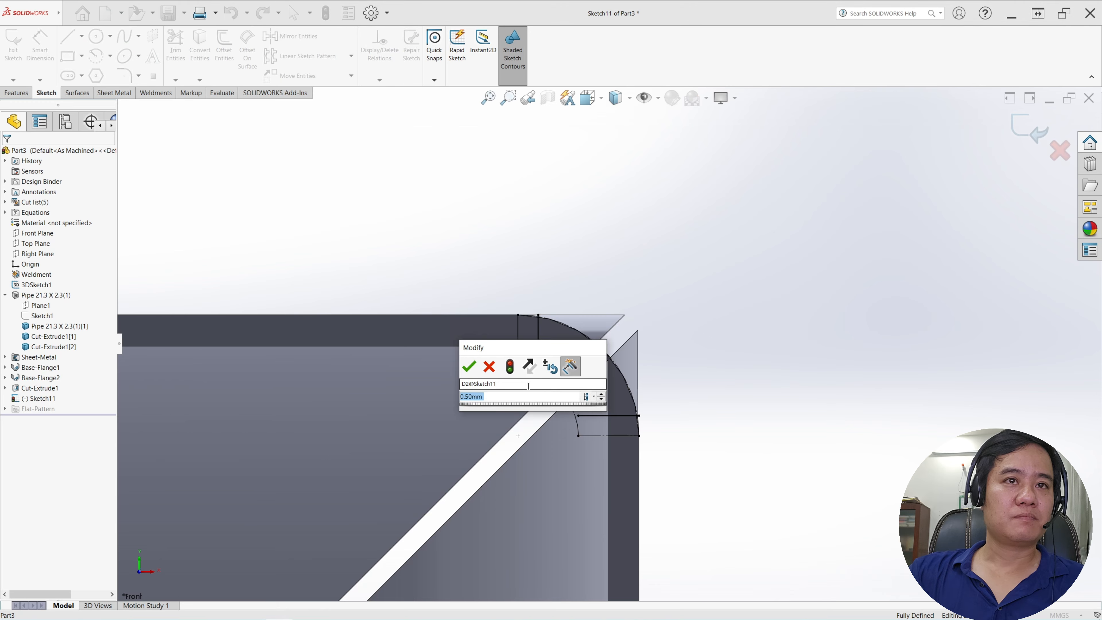
click(529, 366)
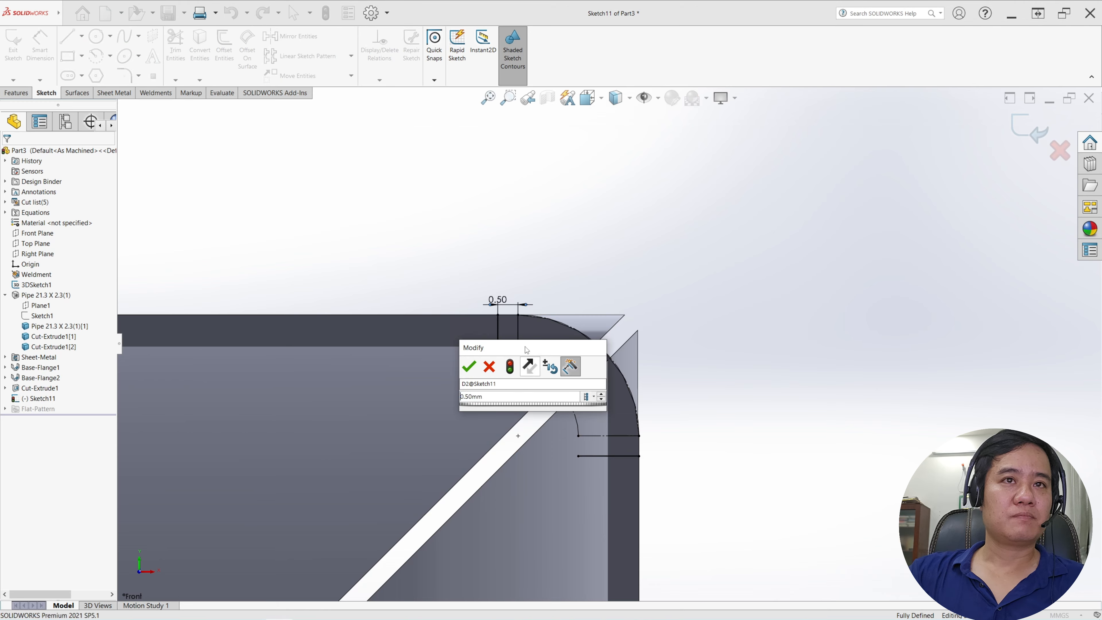
click(469, 367)
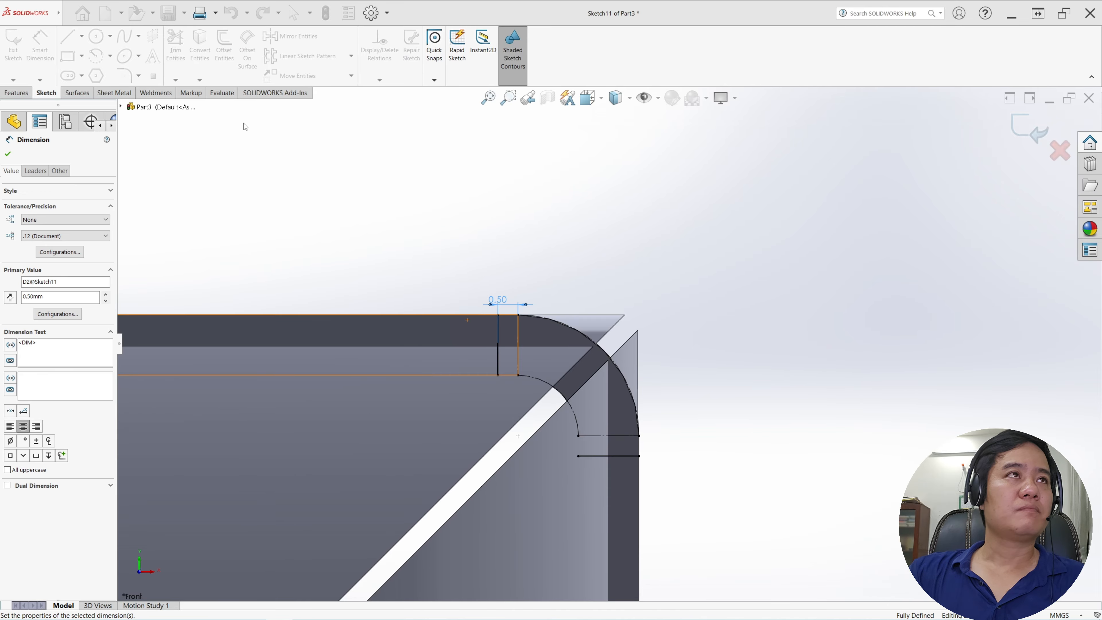
Step: Connect the two offset lines into a closed outline with two lines outside the corner and two lines inside it
key(l)
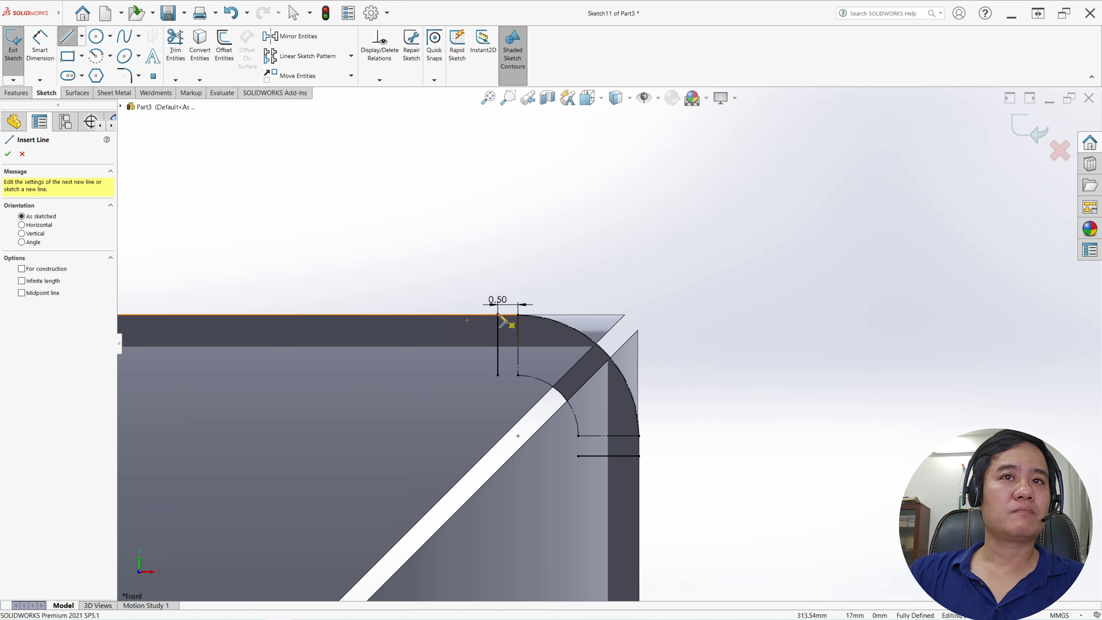
click(498, 315)
click(682, 257)
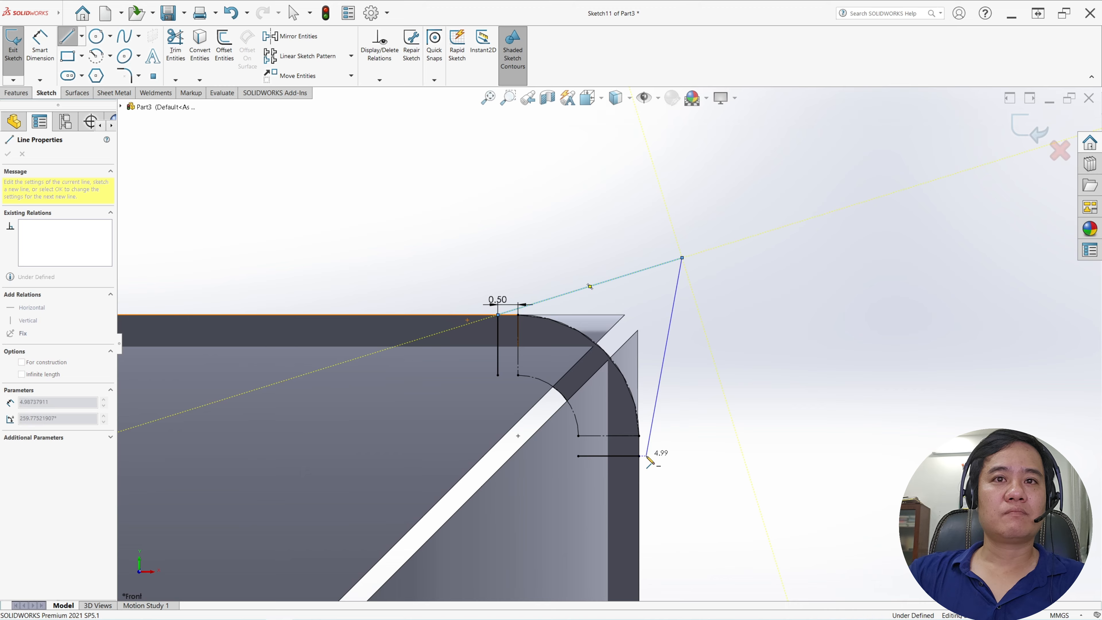
click(639, 456)
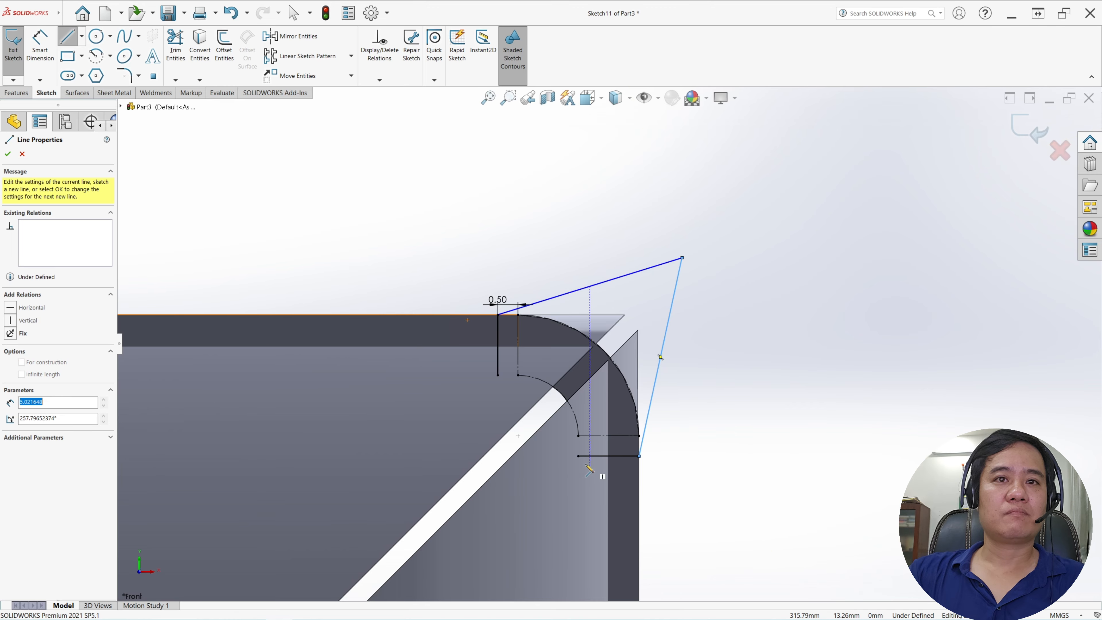
click(439, 419)
click(499, 375)
key(Escape)
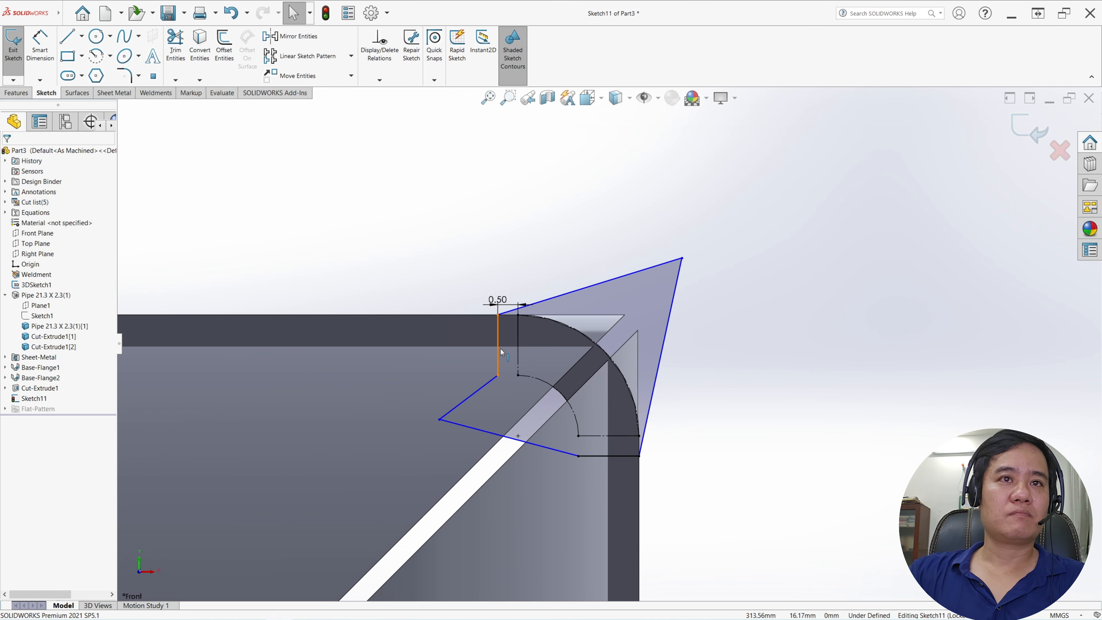
Step: Make each of the two inner connecting lines collinear with the offset line it touches
click(499, 352)
ctrl+click(468, 398)
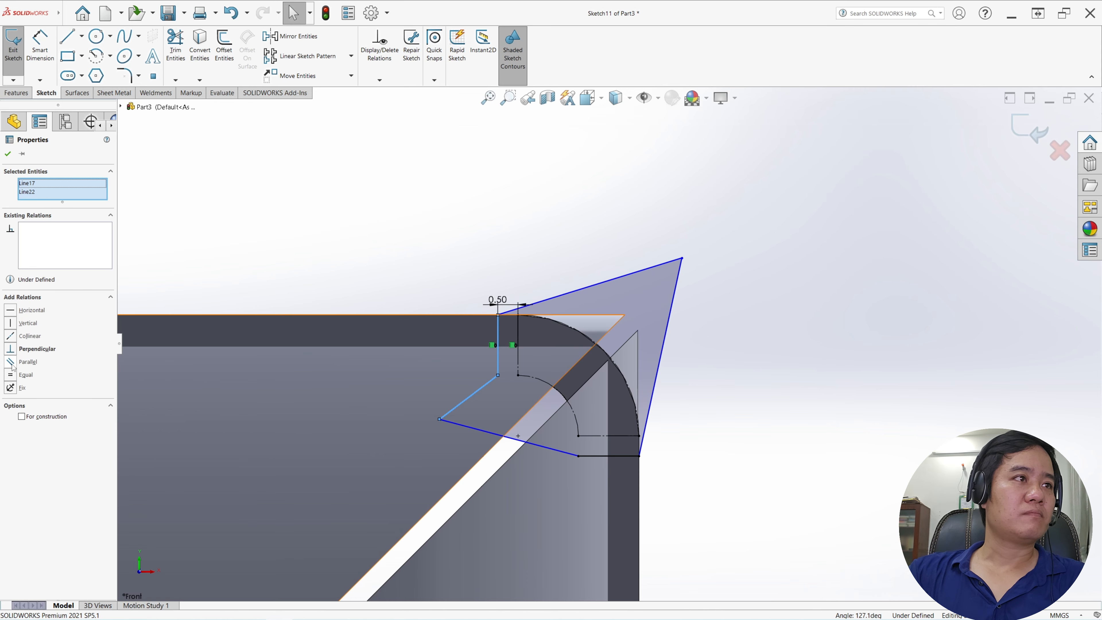
click(12, 339)
key(Escape)
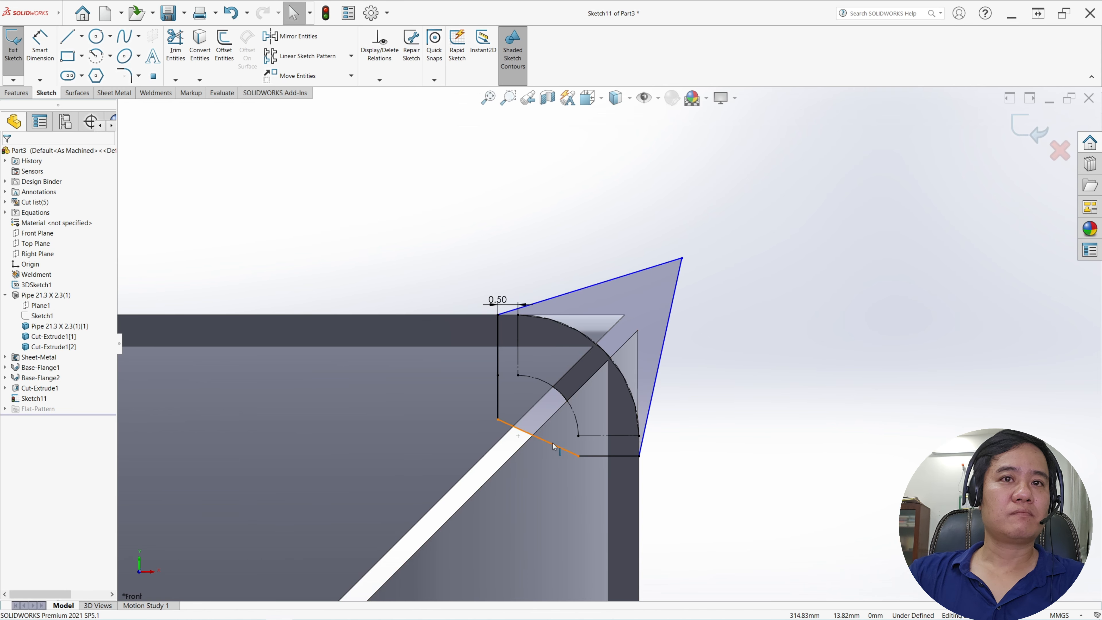
click(552, 444)
ctrl+click(614, 456)
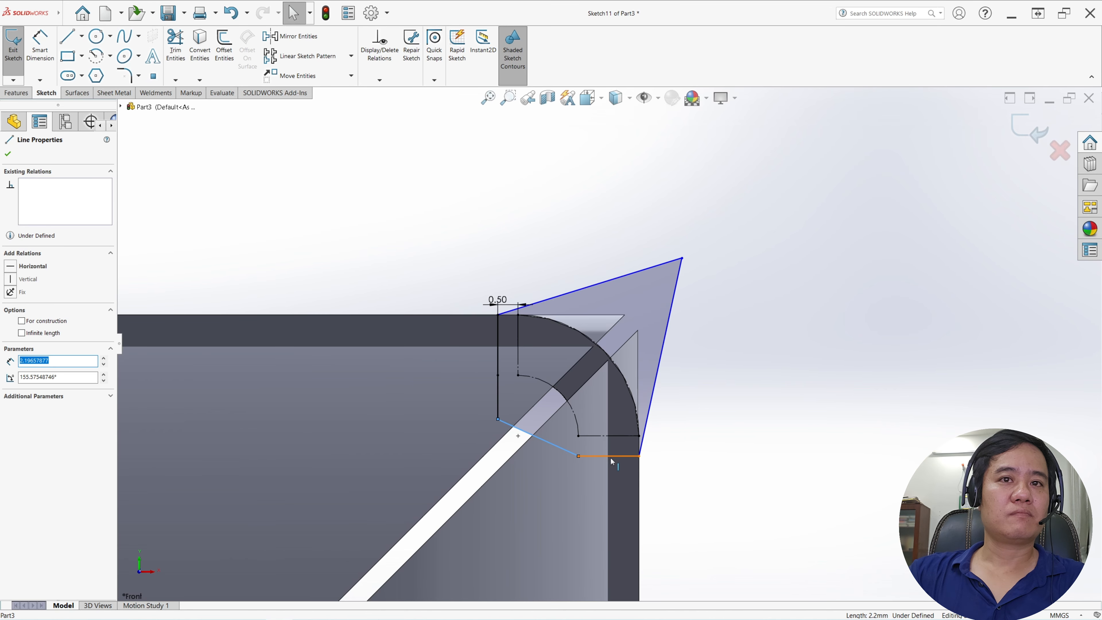
click(9, 336)
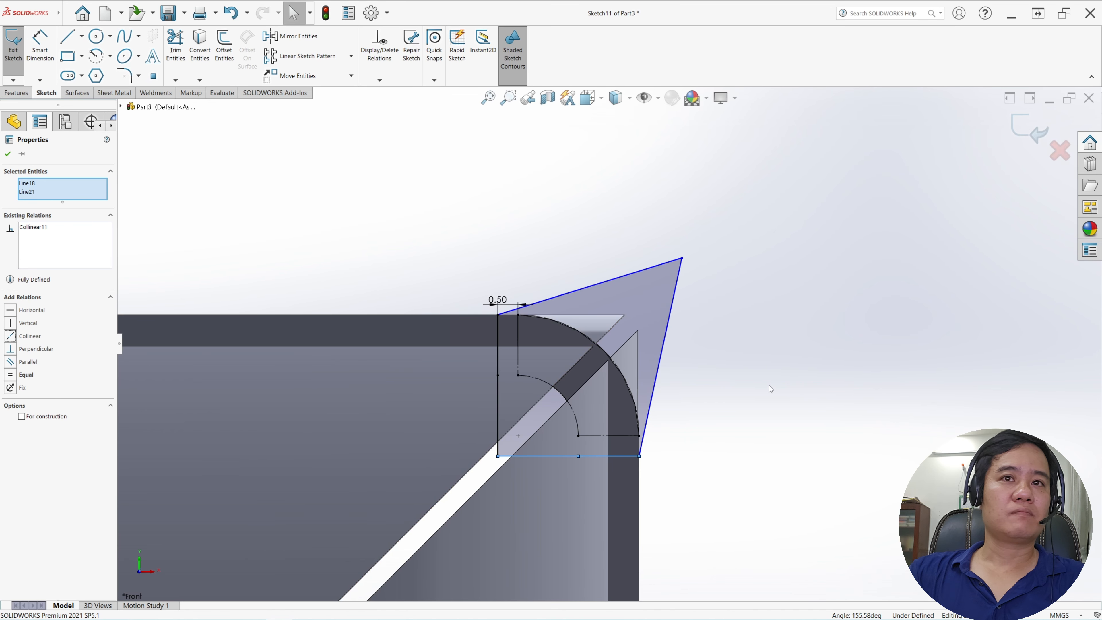
click(667, 377)
Step: Make the two outer connecting lines at the second corner collinear with the outer silhouette edges of the horizontal and vertical pipes
click(658, 371)
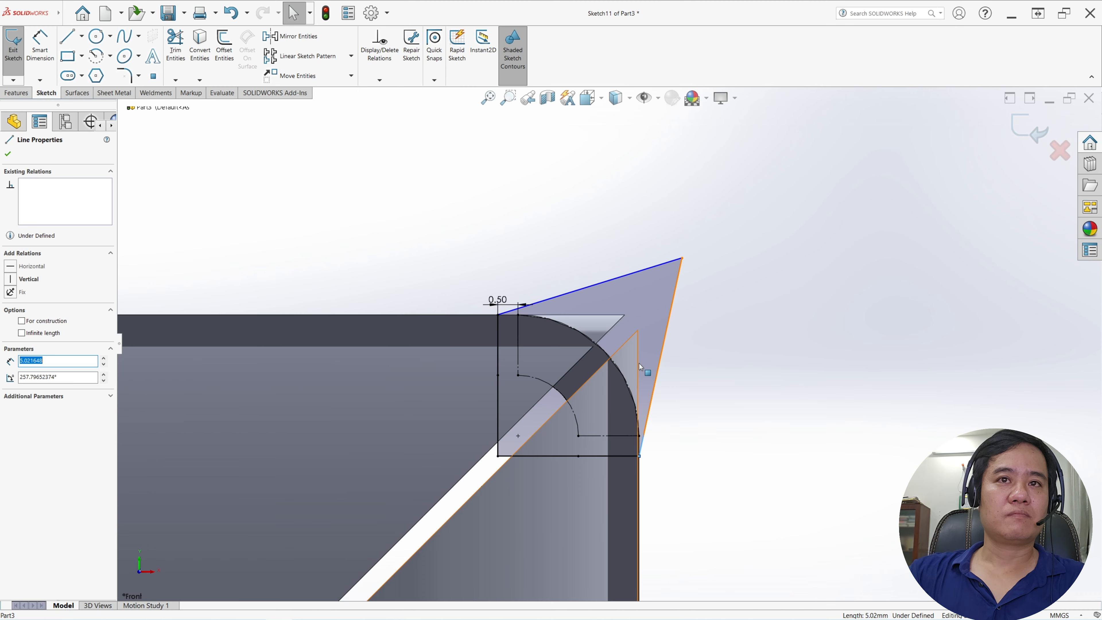
ctrl+click(640, 483)
click(11, 311)
click(407, 227)
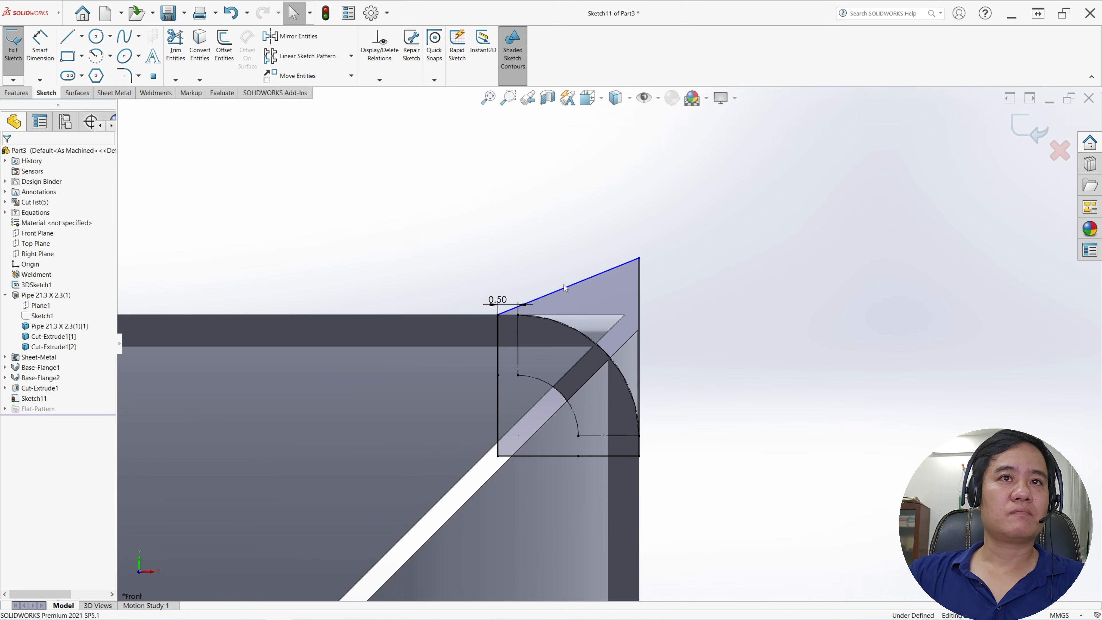
click(572, 286)
ctrl+click(593, 316)
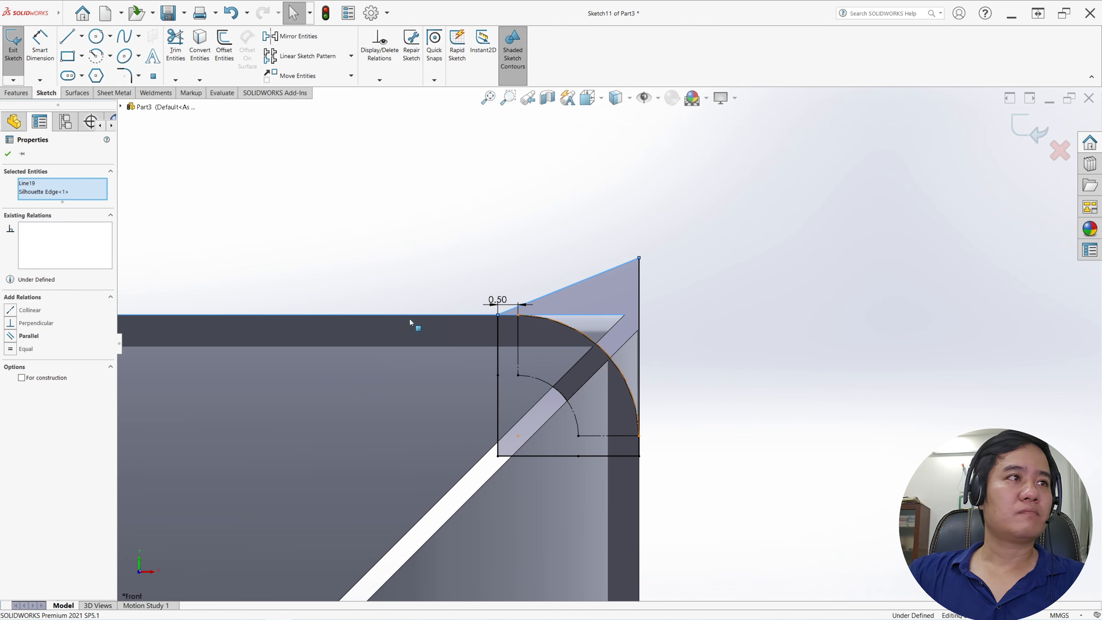
click(10, 310)
click(416, 228)
Step: Cut-extrude the second corner's sketch Through All - Both, with auto-select off and only the two pipes meeting there in the feature scope
scroll(460, 242, down, 3)
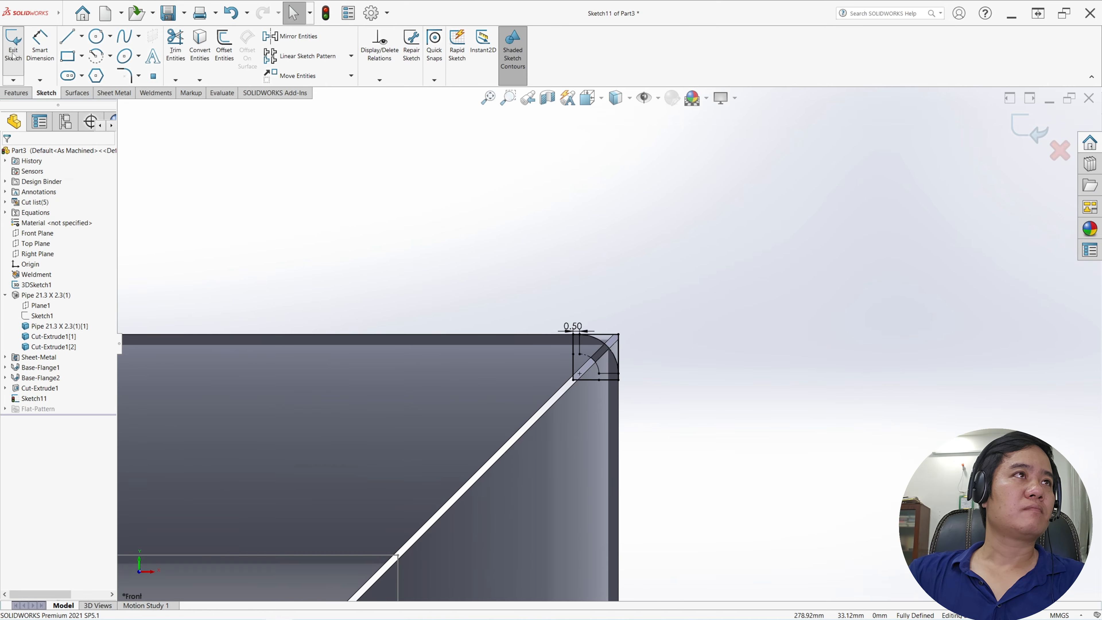
mouse_move(671, 293)
middle_down()
mouse_move(622, 293)
mouse_move(602, 160)
middle_up()
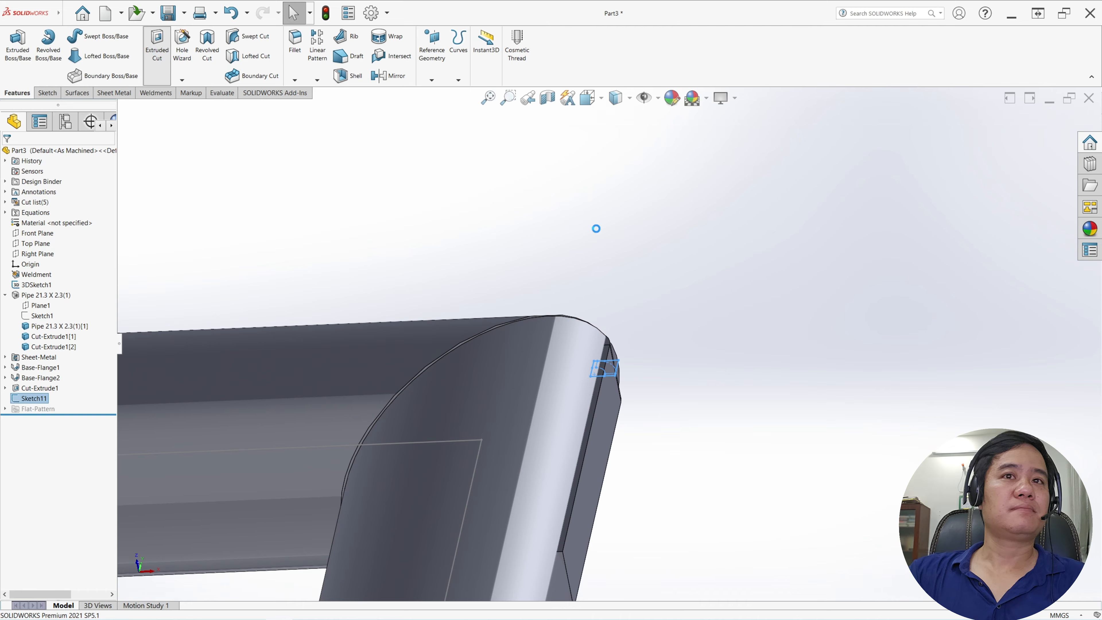
click(41, 214)
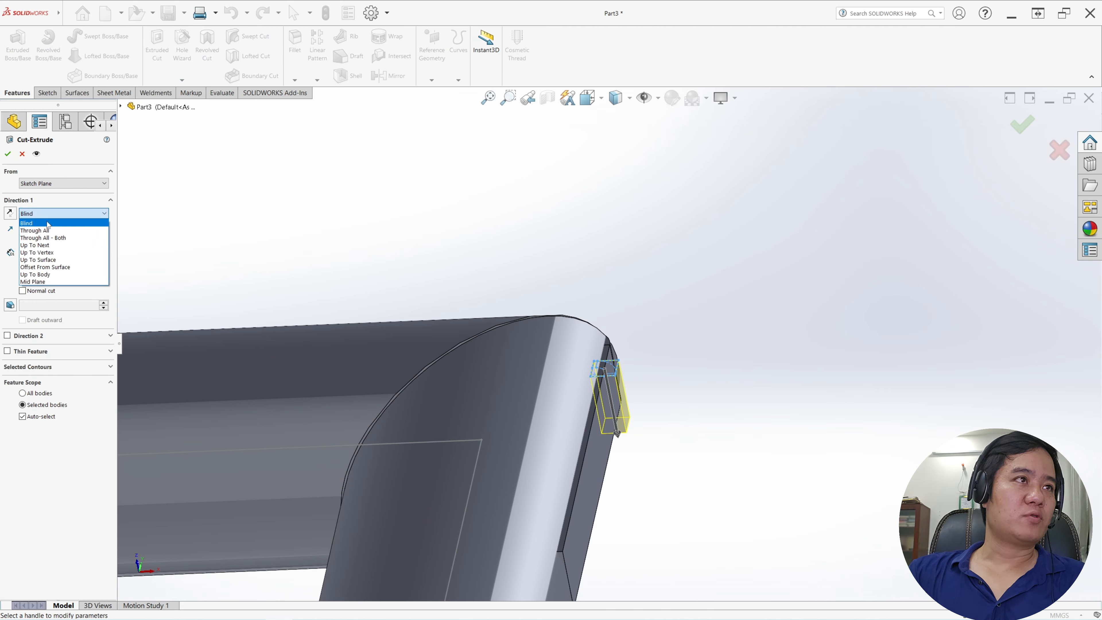
click(67, 238)
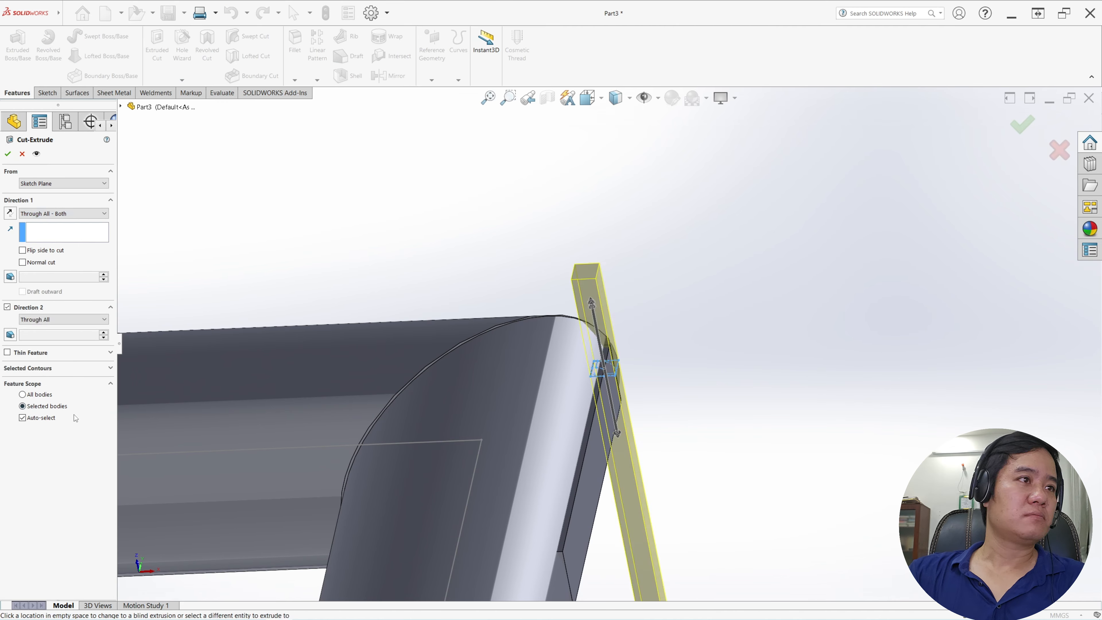
click(23, 418)
scroll(408, 365, up, 3)
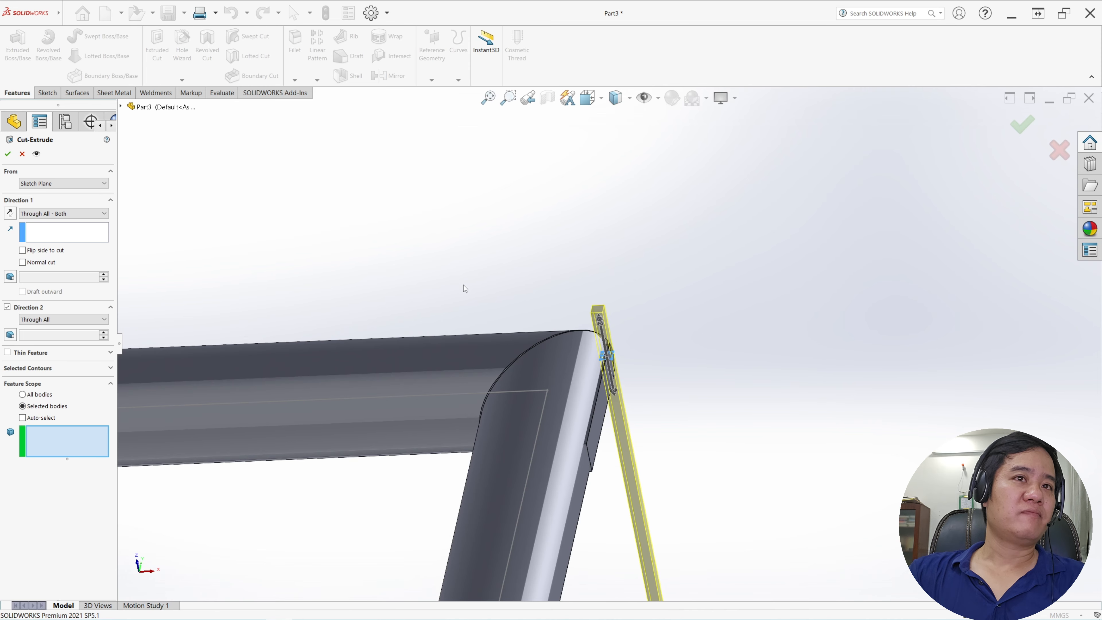
click(564, 395)
click(563, 395)
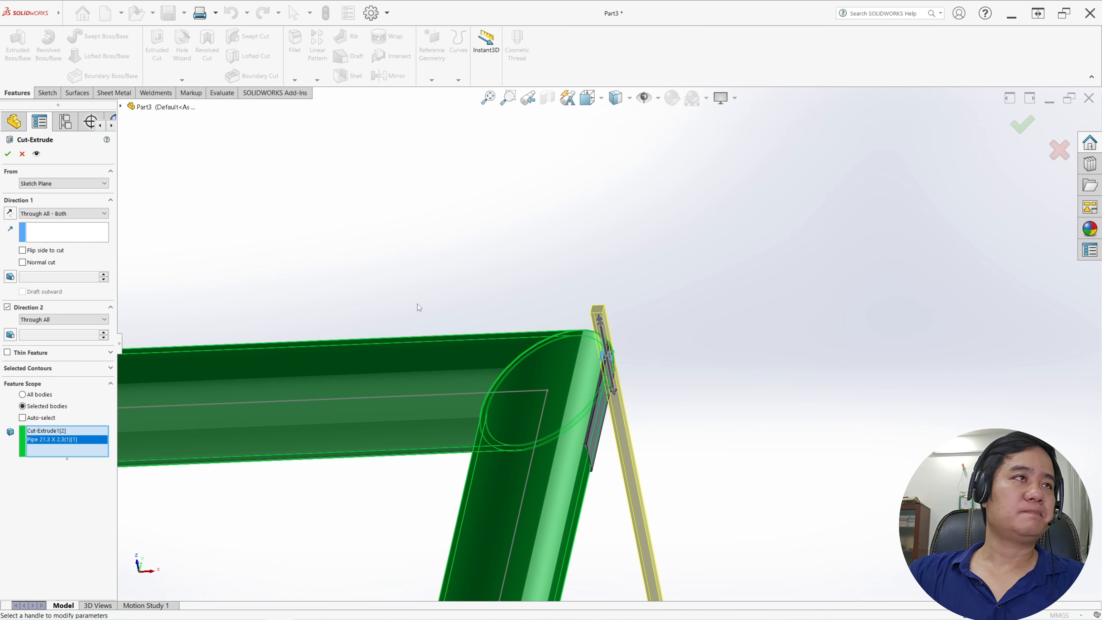
click(10, 155)
scroll(616, 327, up, 5)
middle_drag(618, 328, 578, 441)
click(586, 336)
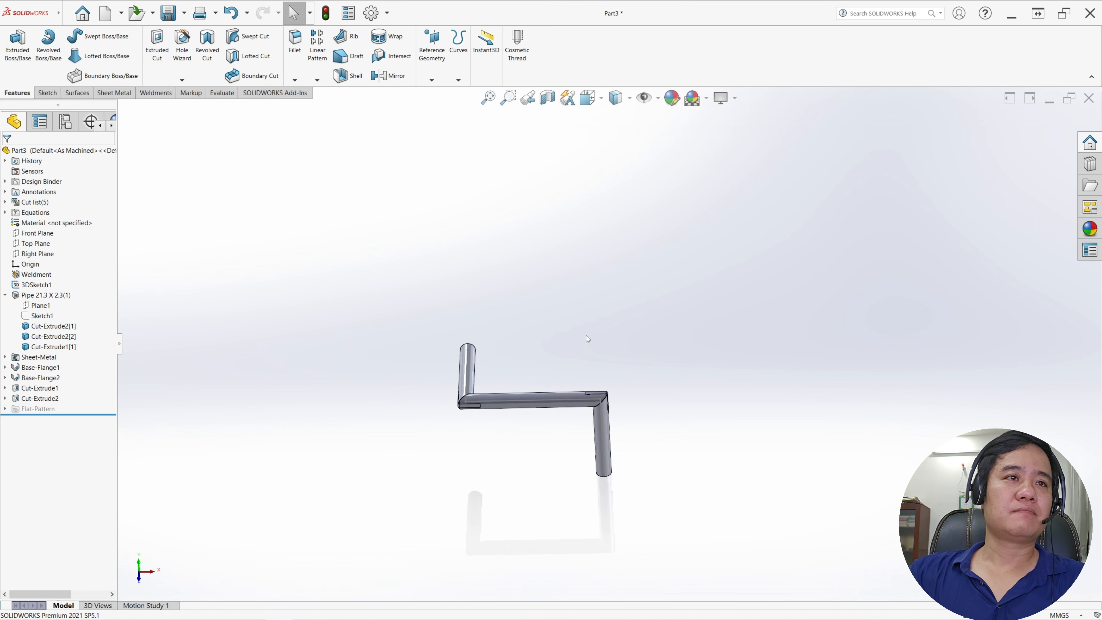
click(35, 287)
click(641, 299)
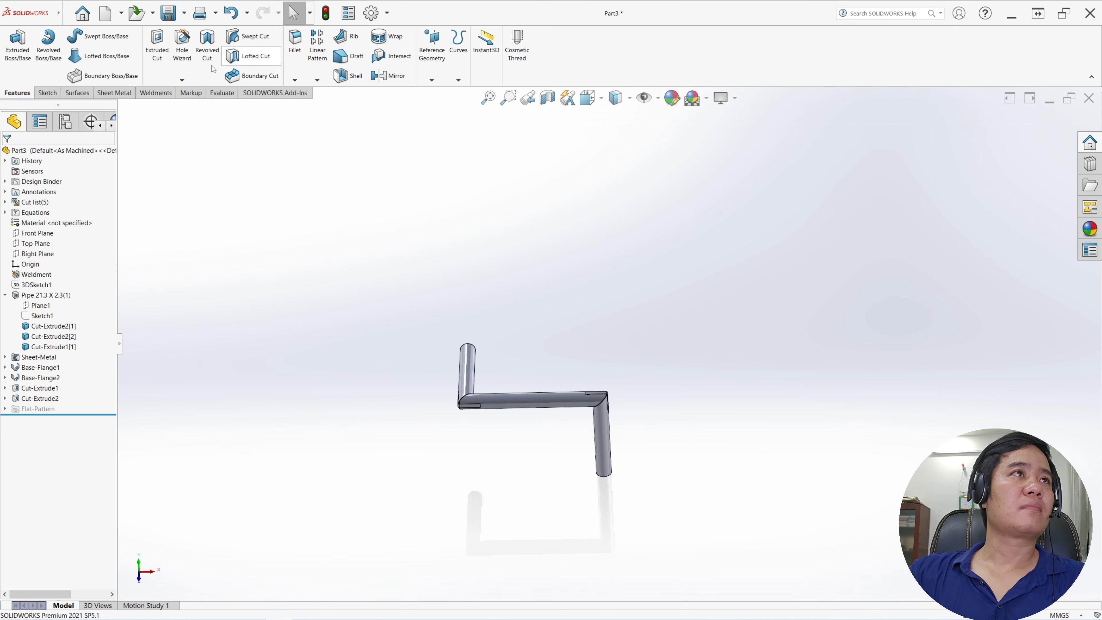
Step: Combine all five bodies, the three pipes and two base flanges, with the Add operation
click(67, 13)
mouse_move(123, 14)
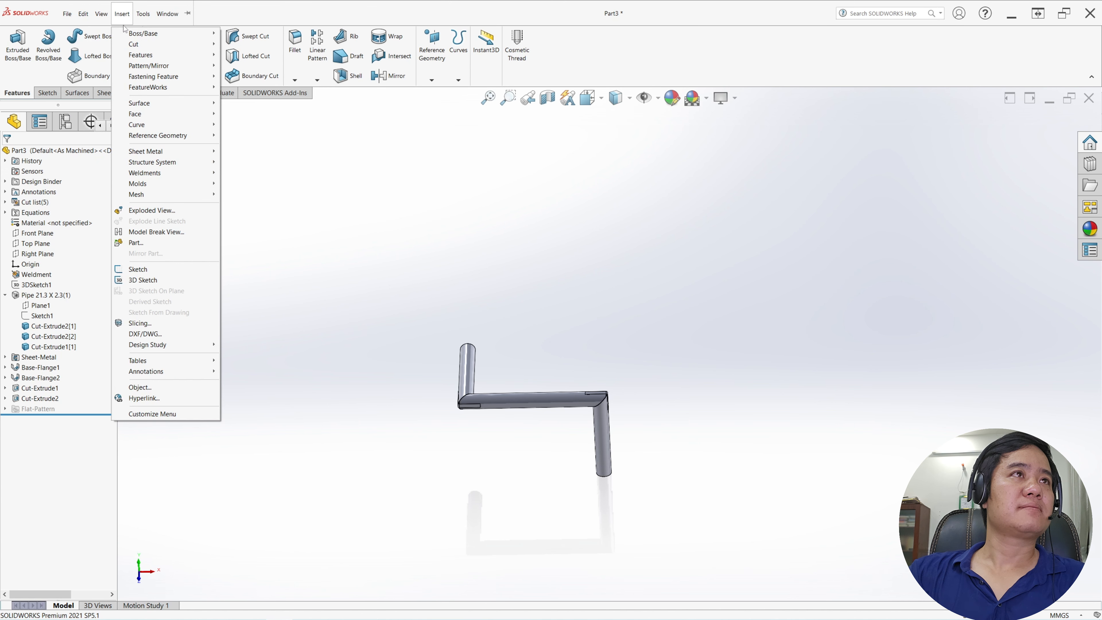
mouse_move(154, 55)
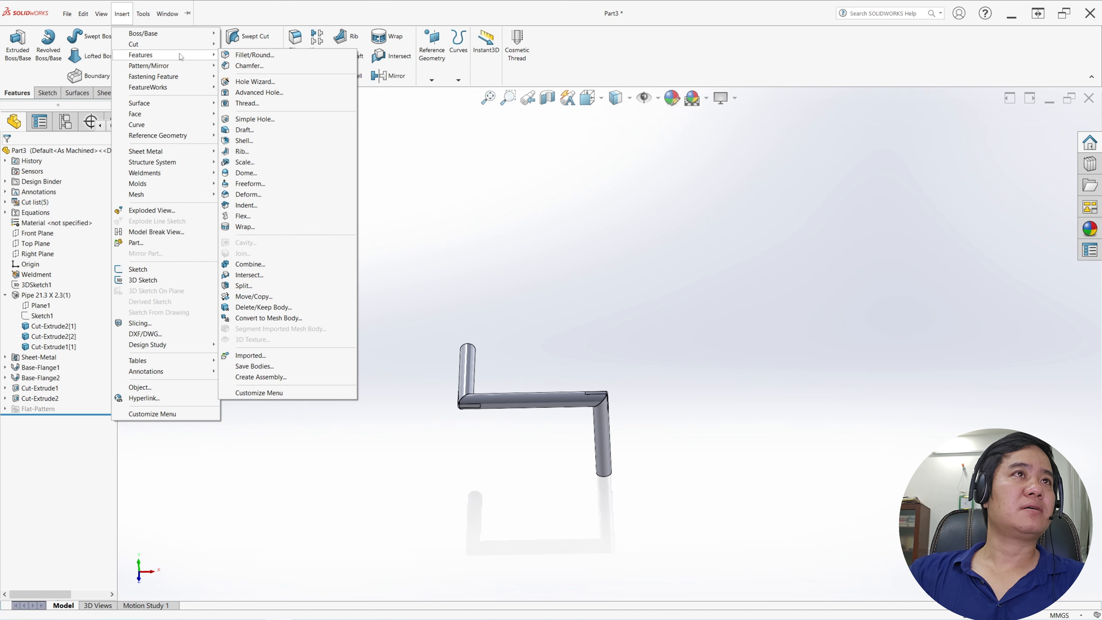
click(266, 267)
drag(372, 287, 729, 515)
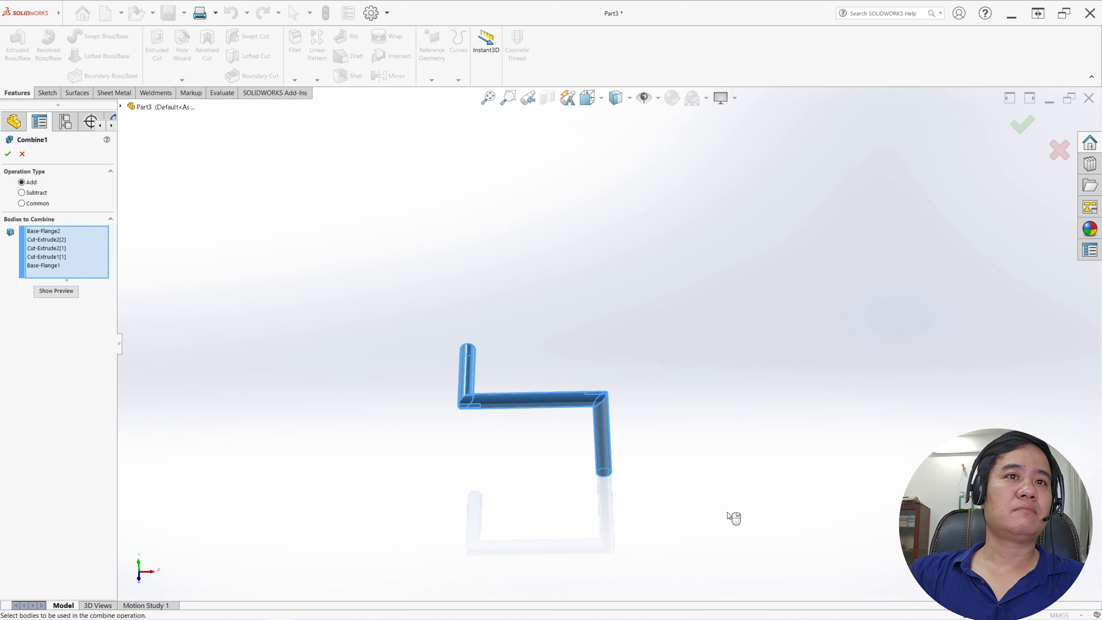
click(7, 154)
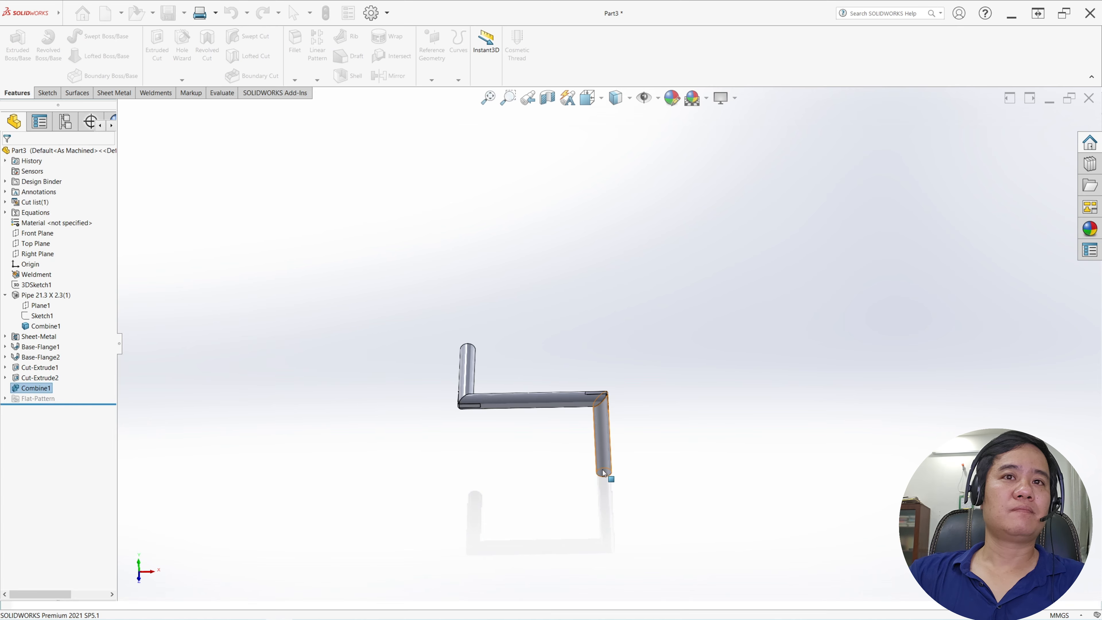
Step: Flatten the combined sheet-metal pipe and examine the cut corner joints
scroll(603, 475, down, 3)
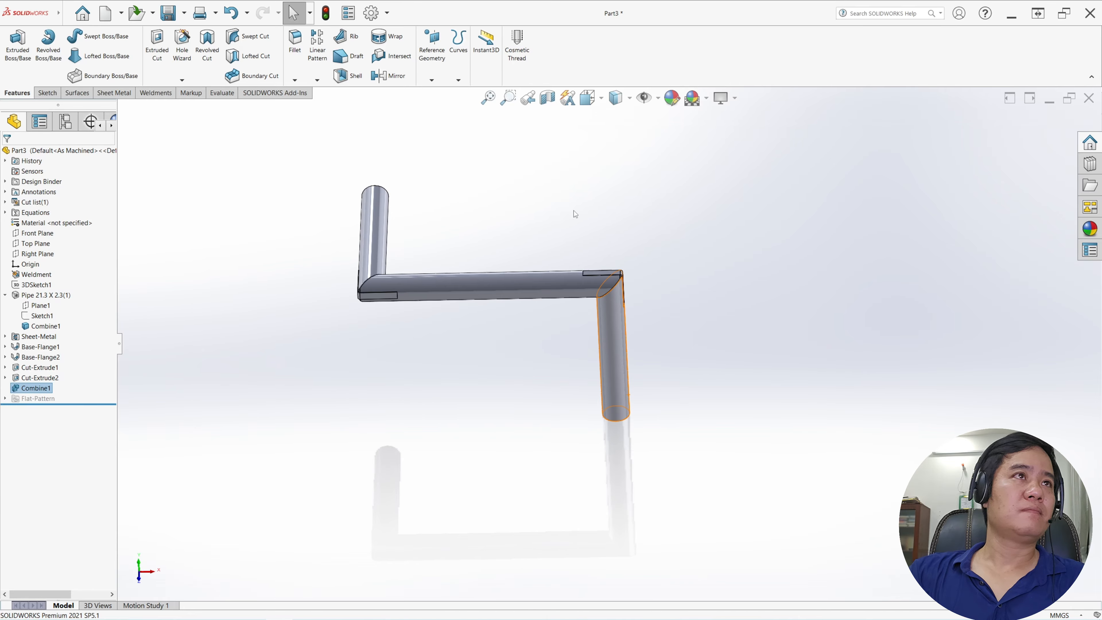
click(132, 94)
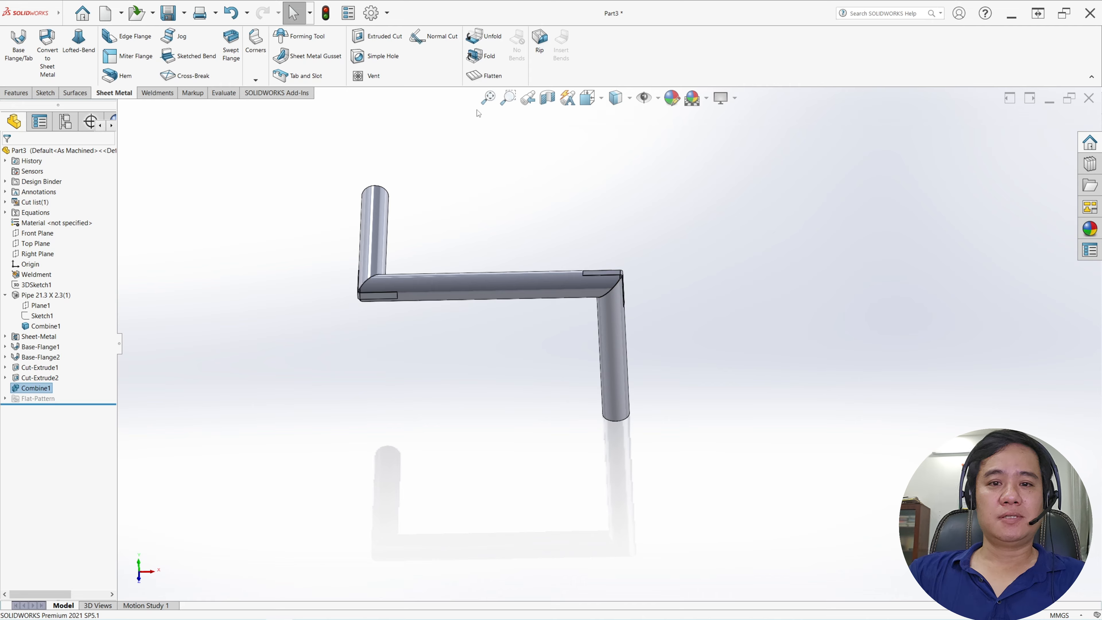
click(484, 76)
middle_drag(561, 264, 269, 365)
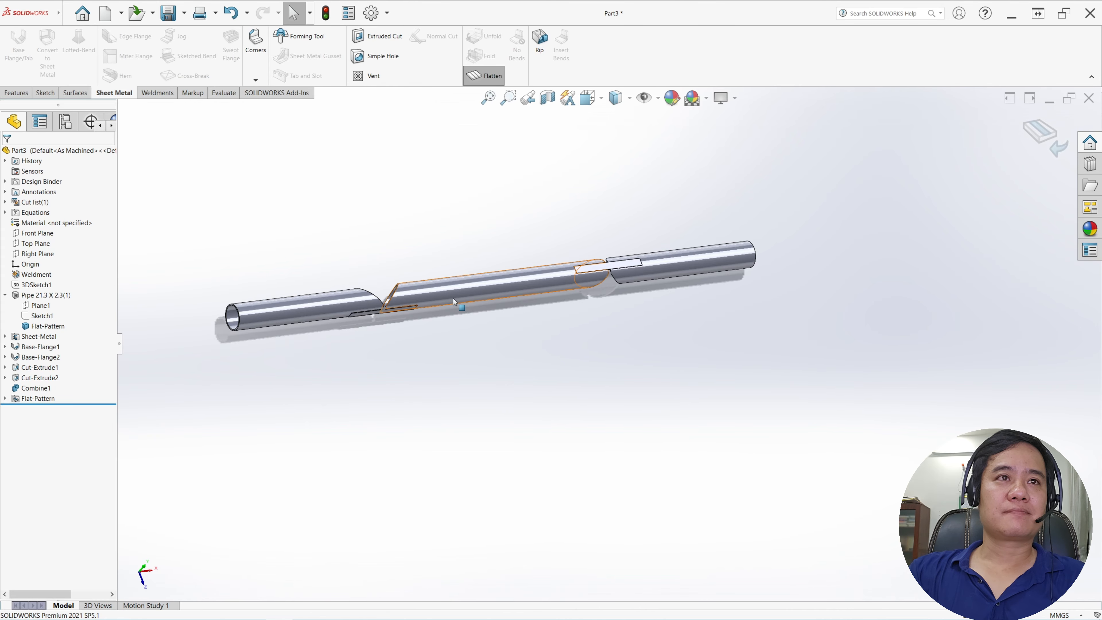
scroll(453, 299, down, 2)
middle_drag(452, 300, 495, 328)
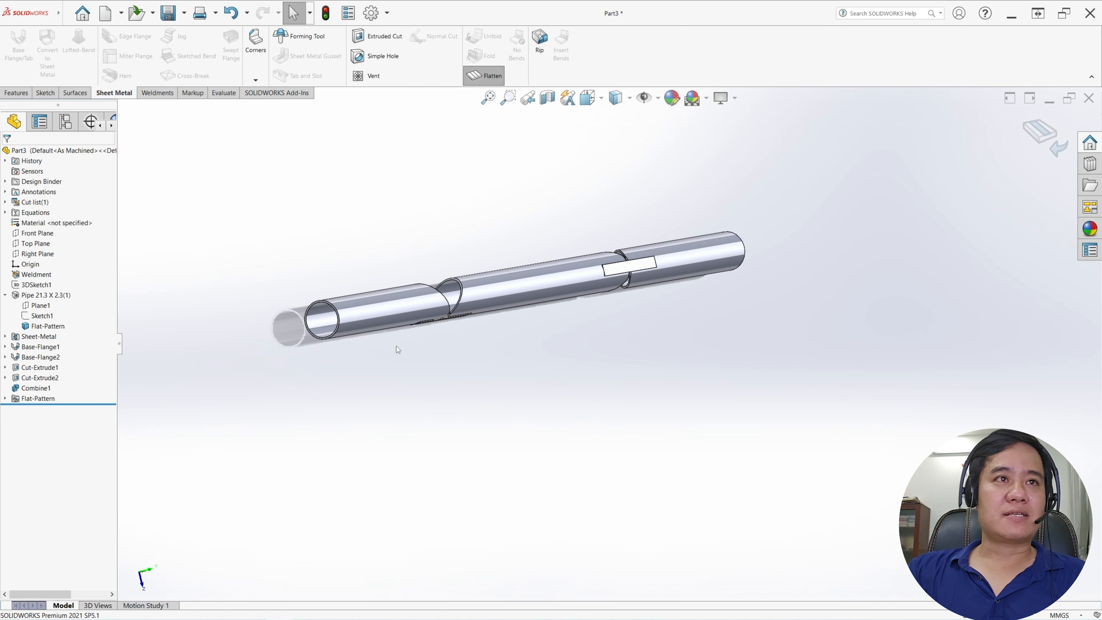
scroll(396, 350, down, 2)
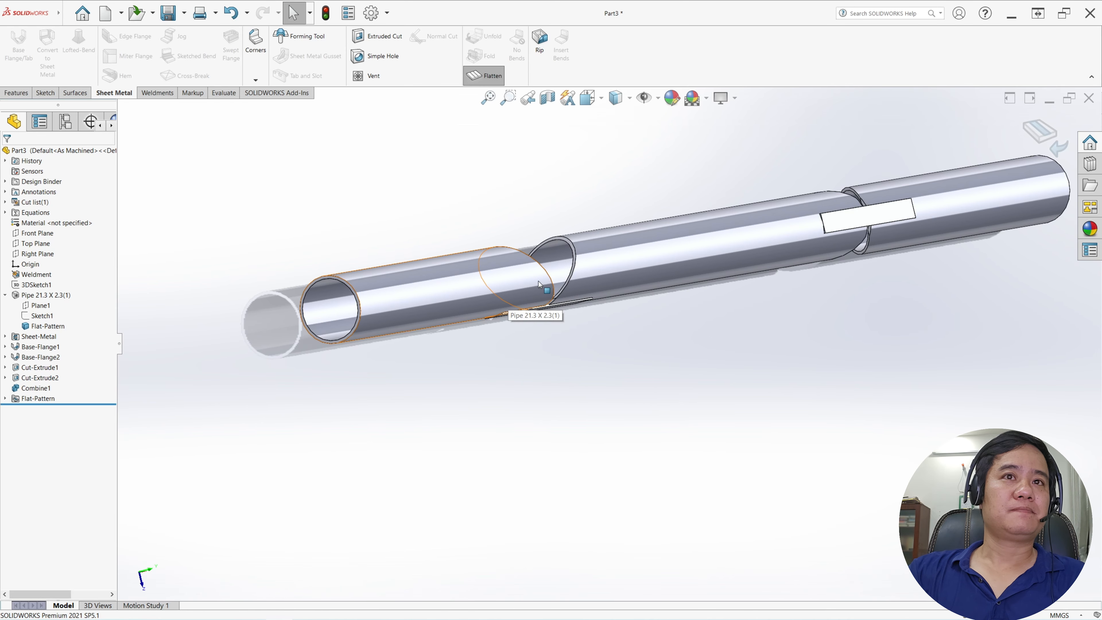
scroll(539, 282, down, 5)
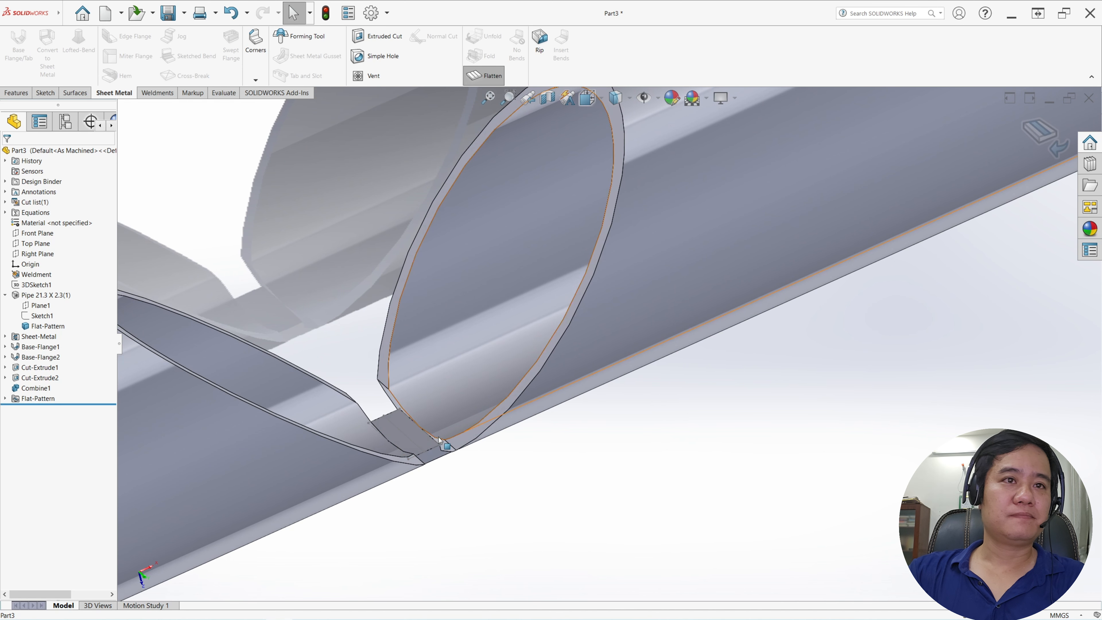
scroll(456, 400, up, 6)
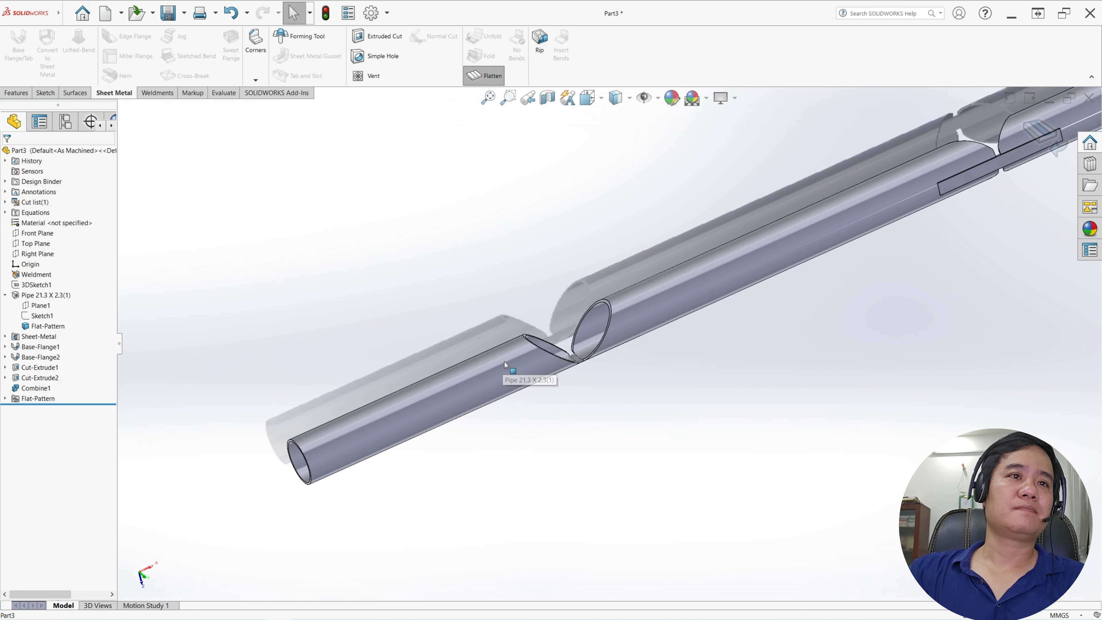
Step: Start a sketch on the end face of the first base flange and draw a horizontal centerline from the origin to the flange's outer edge
middle_drag(505, 362, 527, 262)
scroll(540, 413, down, 6)
middle_drag(533, 338, 574, 305)
click(500, 344)
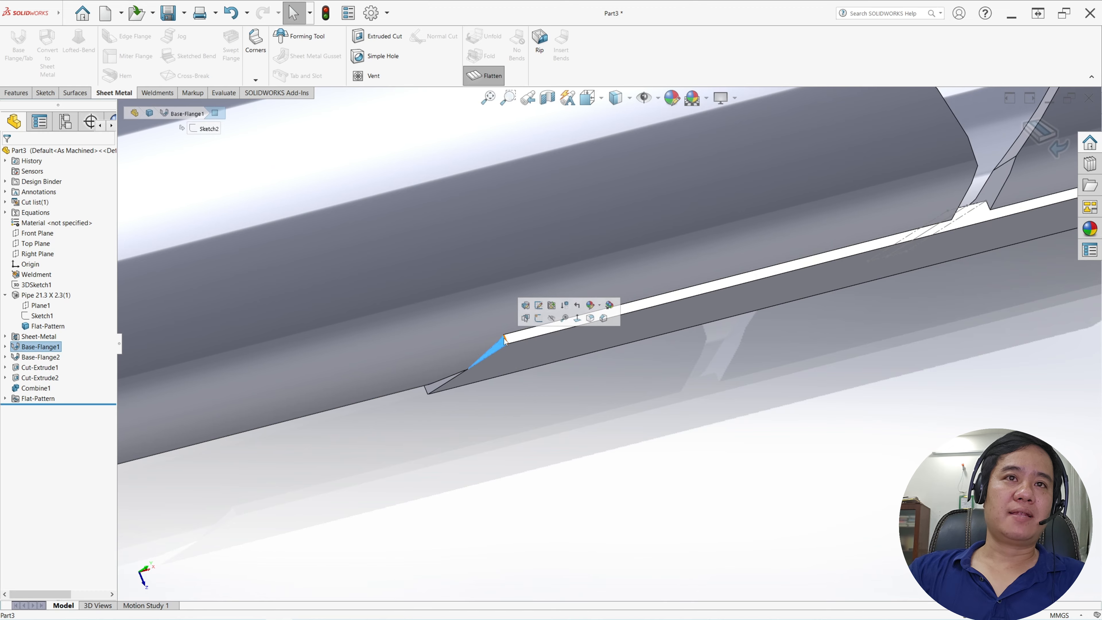
click(541, 321)
click(907, 388)
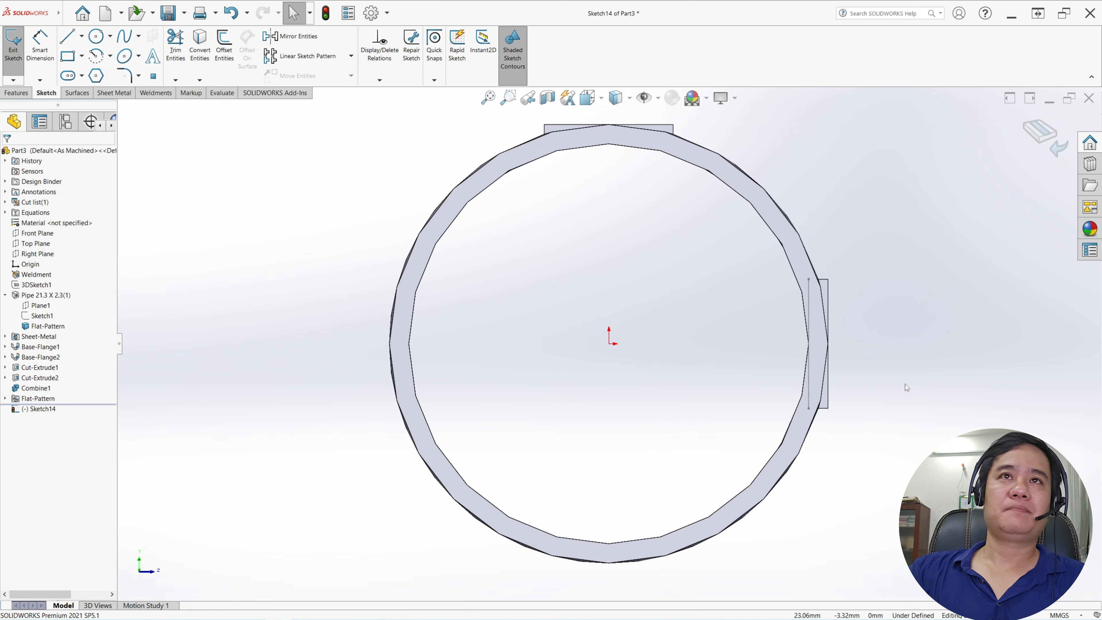
scroll(842, 355, down, 2)
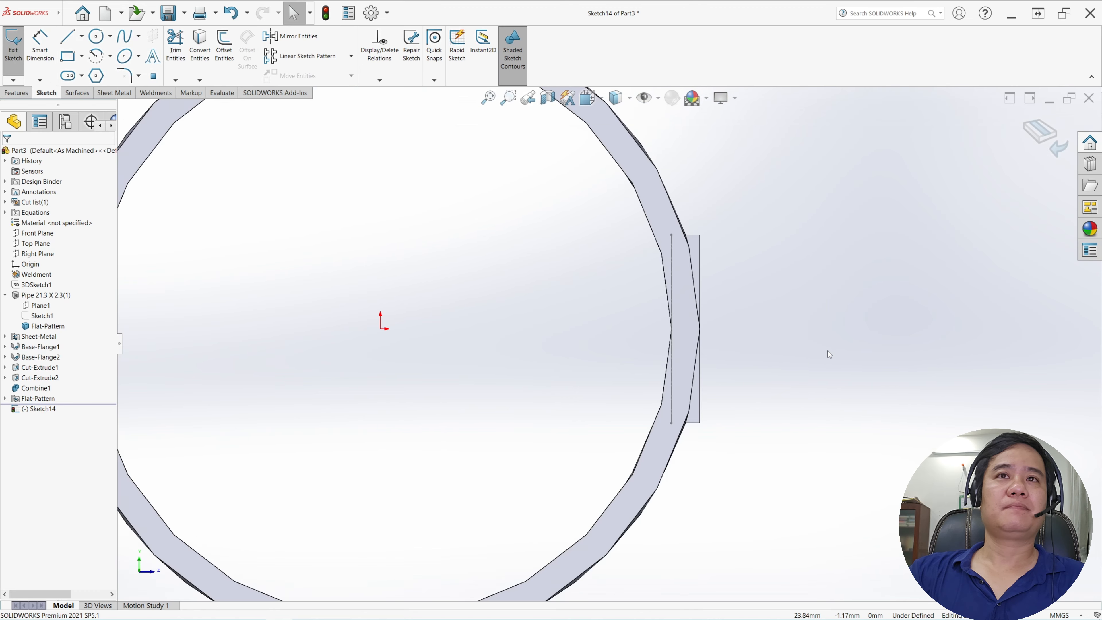
click(82, 37)
click(80, 52)
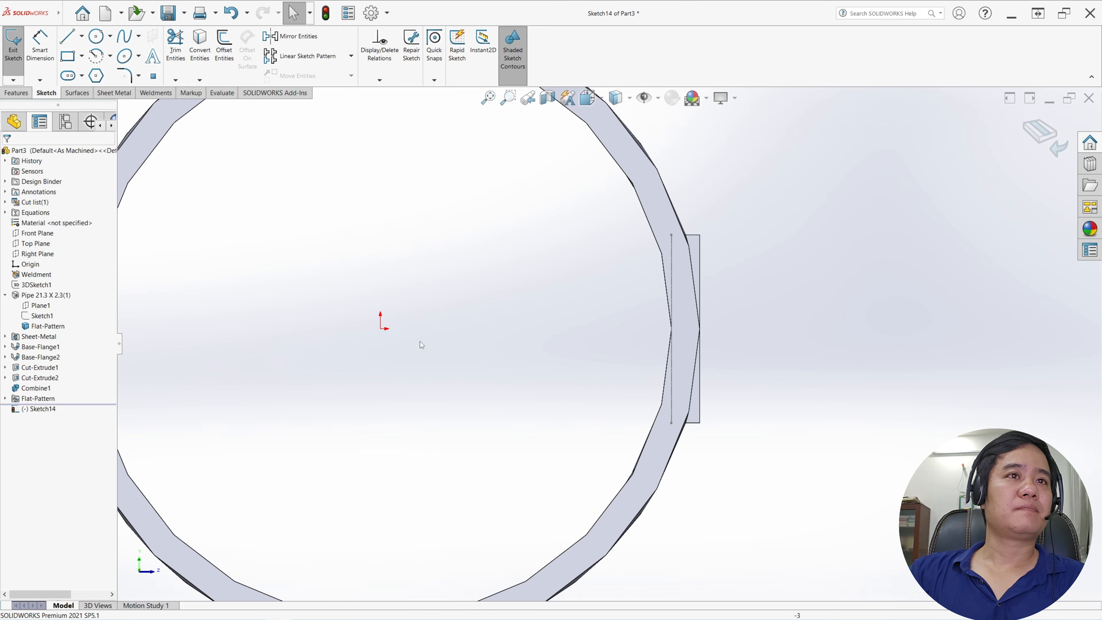
click(380, 328)
click(699, 329)
key(Escape)
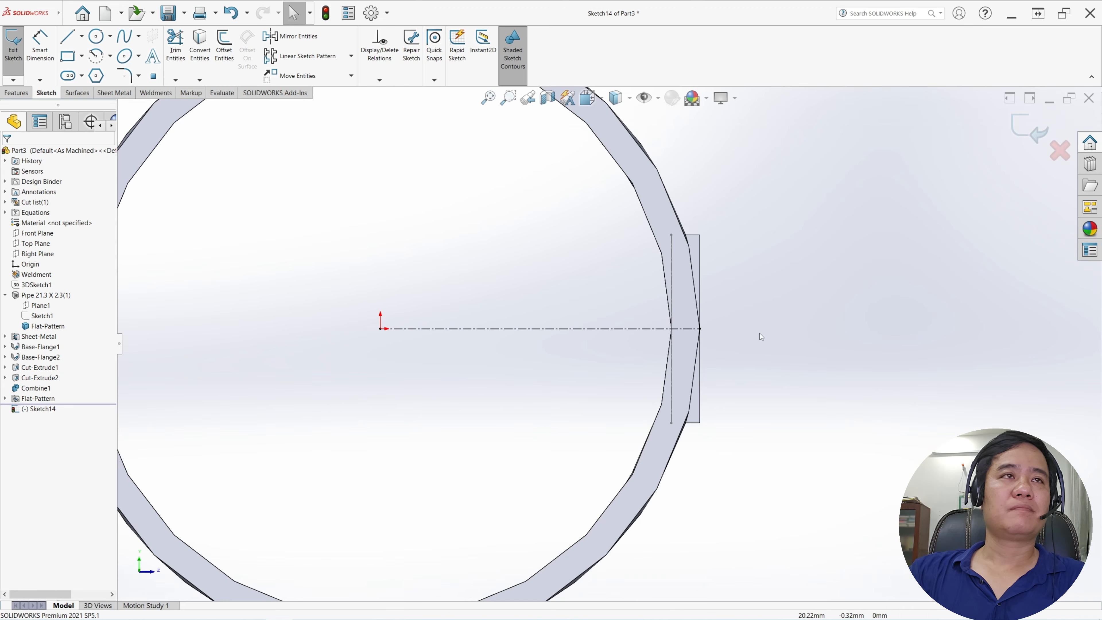
Step: Draw a centerpoint arc centred on the origin, with its radius reaching the centerline's outer end and spanning past both flange ends
click(108, 57)
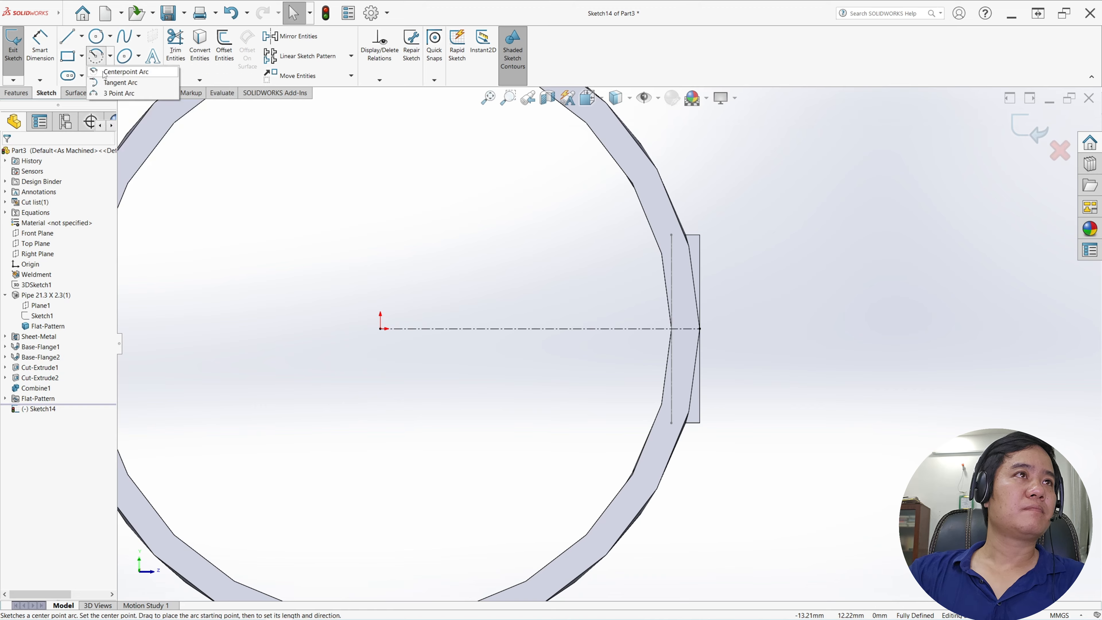
click(105, 72)
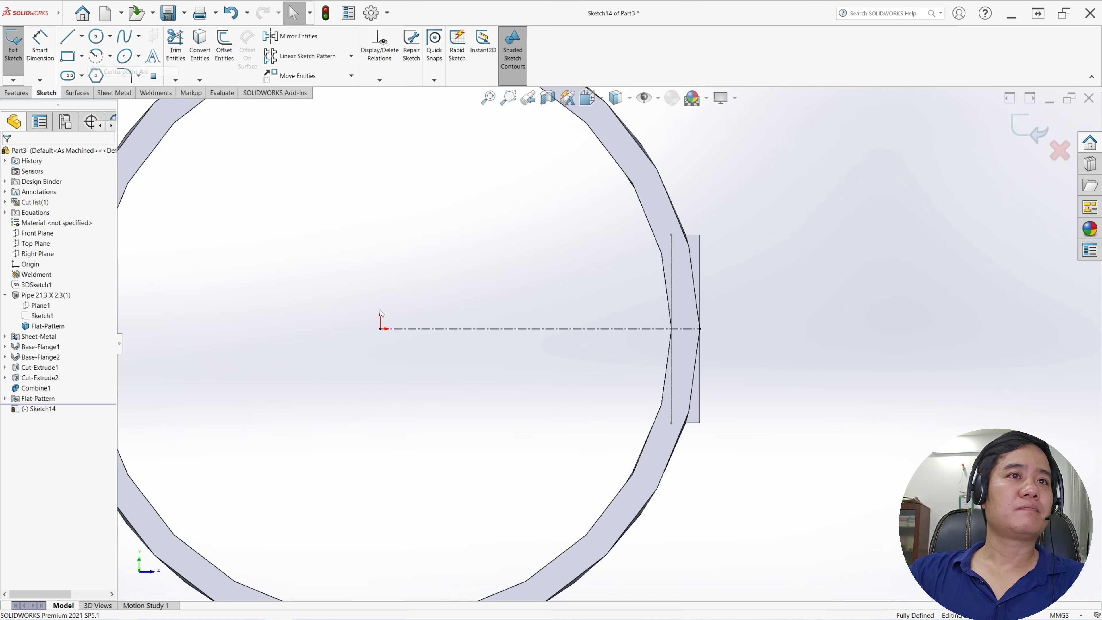
click(380, 328)
click(699, 328)
click(684, 225)
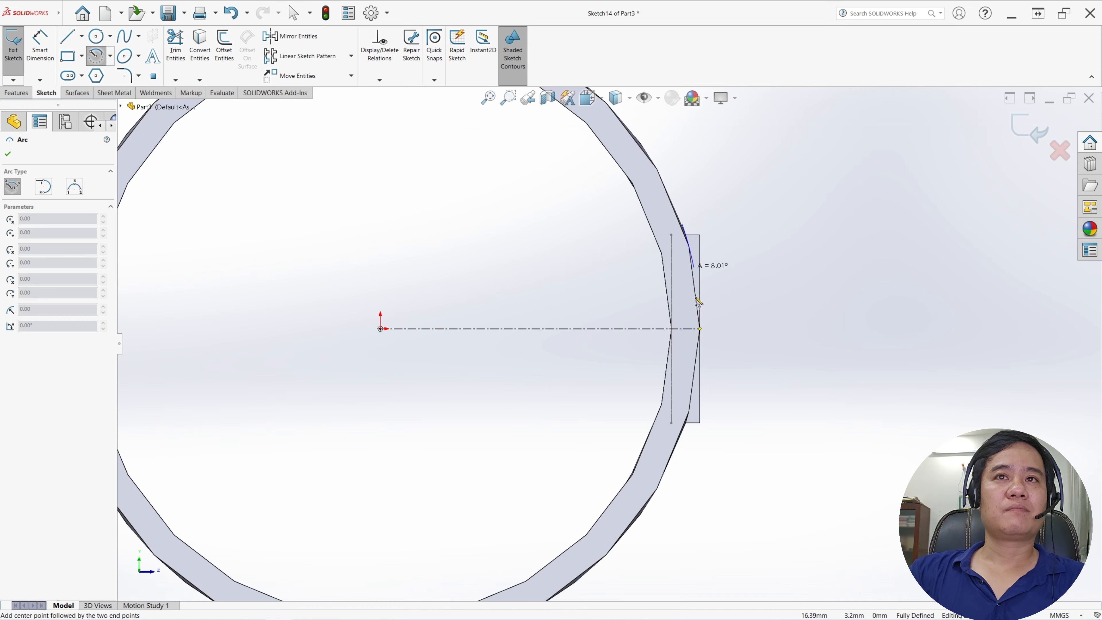
click(678, 446)
key(Escape)
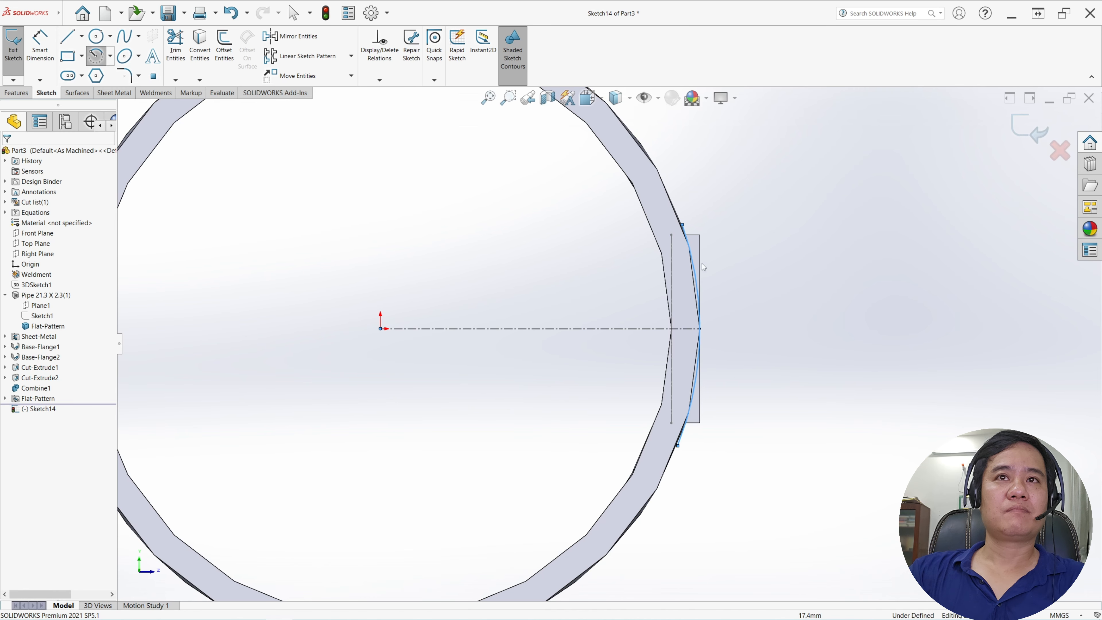
Step: Make the arc's two endpoints symmetric about the horizontal centerline
ctrl+click(682, 225)
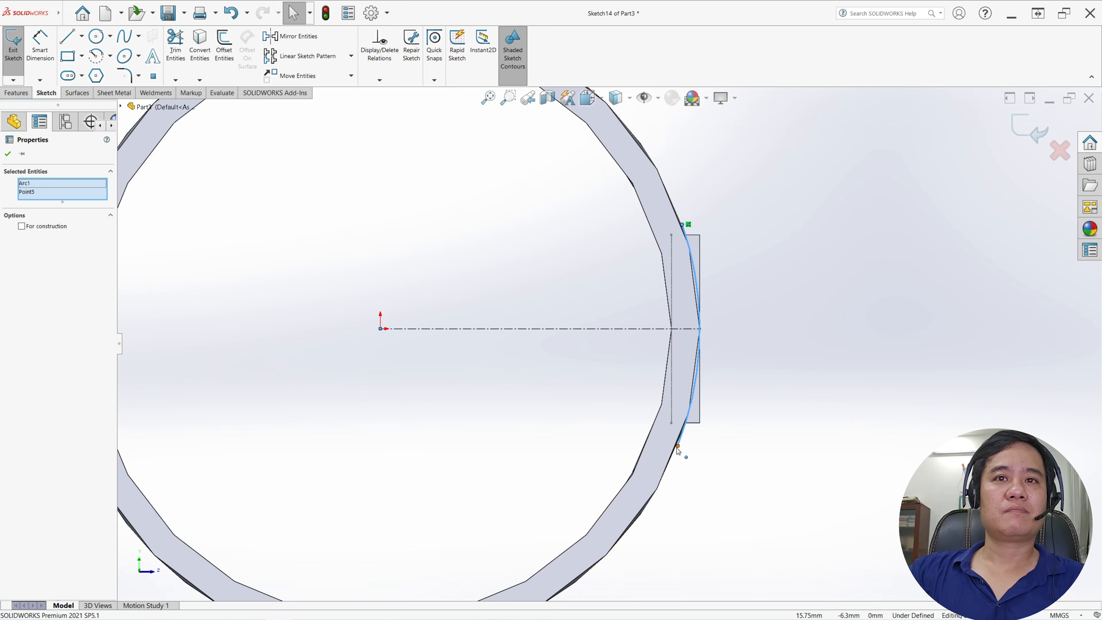
ctrl+click(678, 446)
ctrl+click(542, 331)
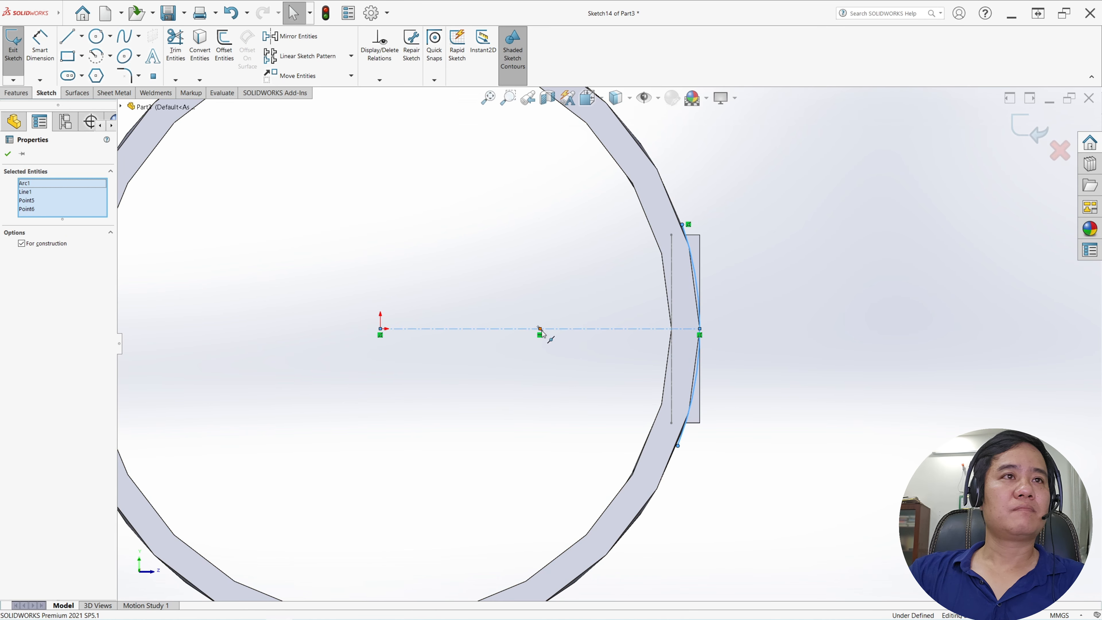
key(Escape)
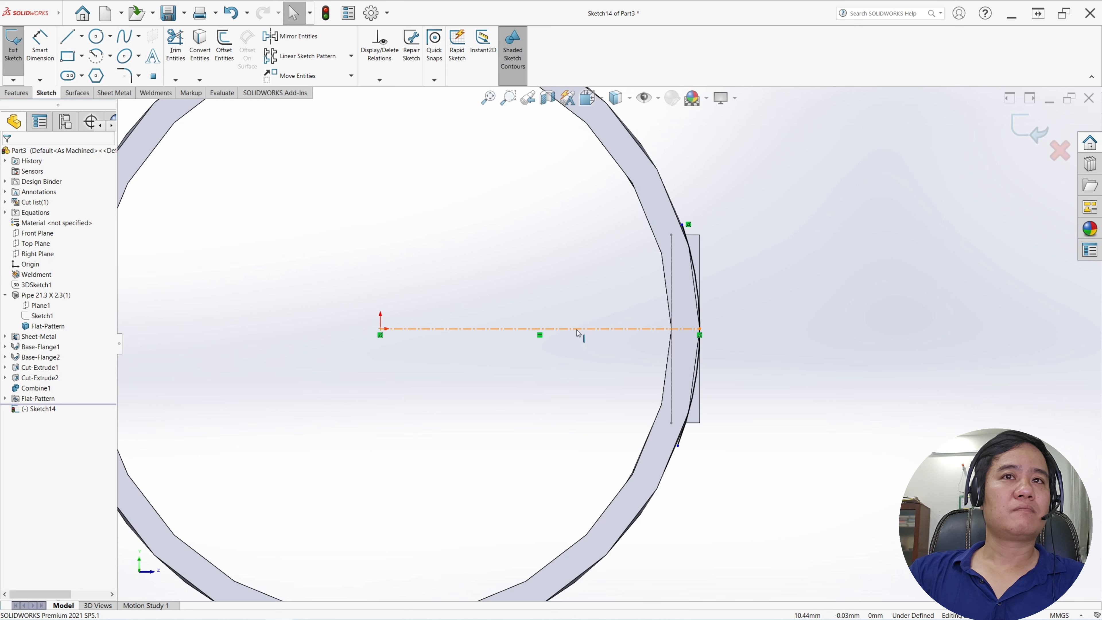
click(577, 329)
ctrl+click(682, 225)
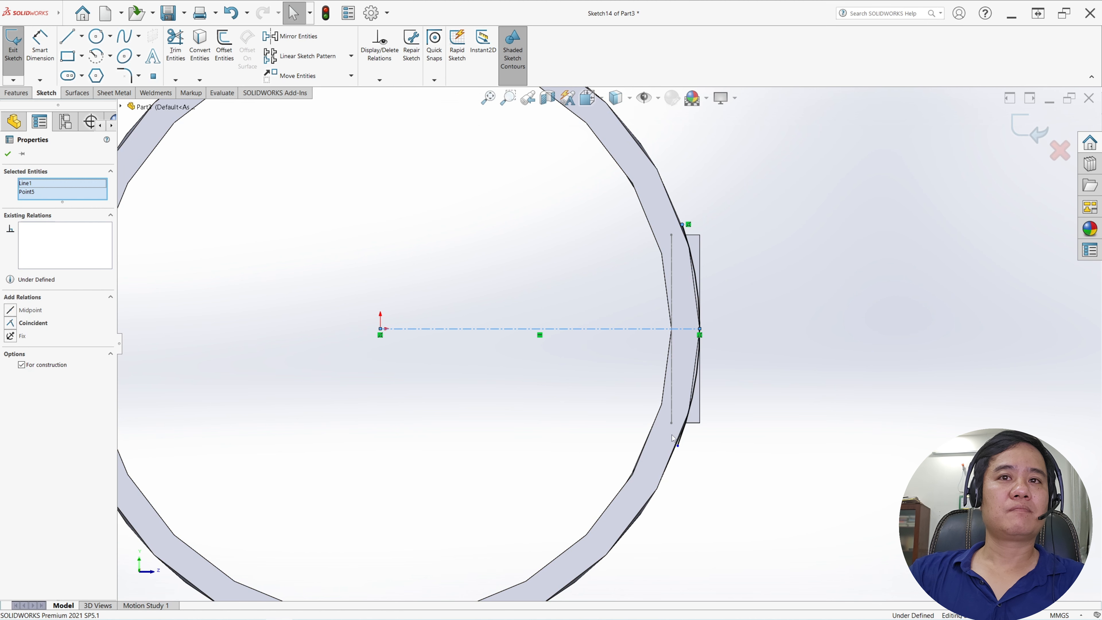
ctrl+click(677, 446)
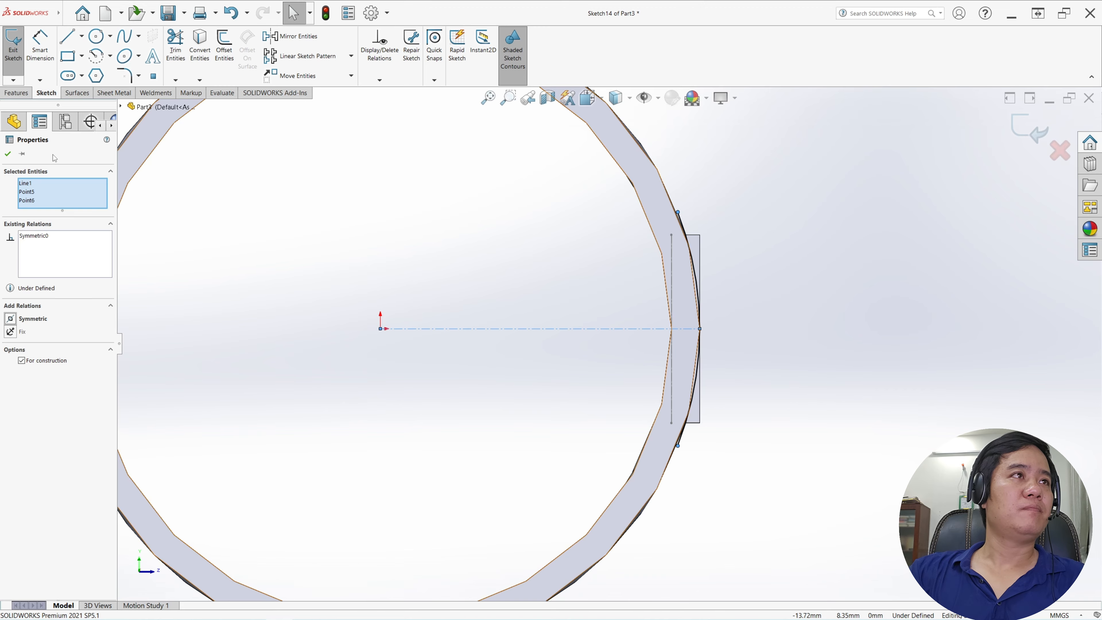
click(6, 155)
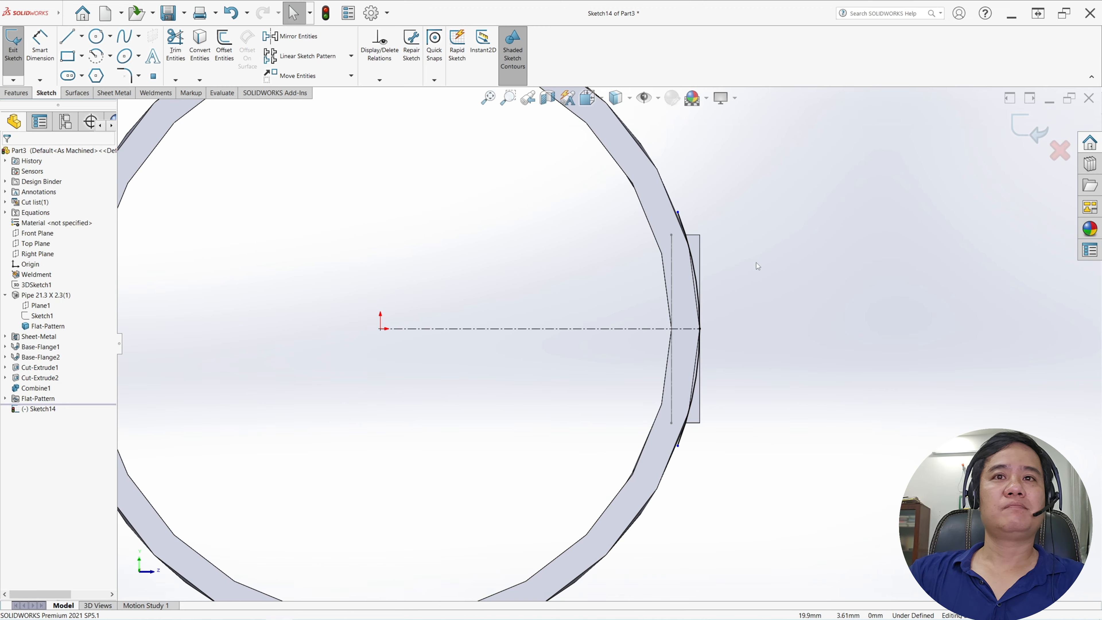
Step: Draw a 10 mm vertical construction line along the flange's outer edge between its two corners
click(200, 45)
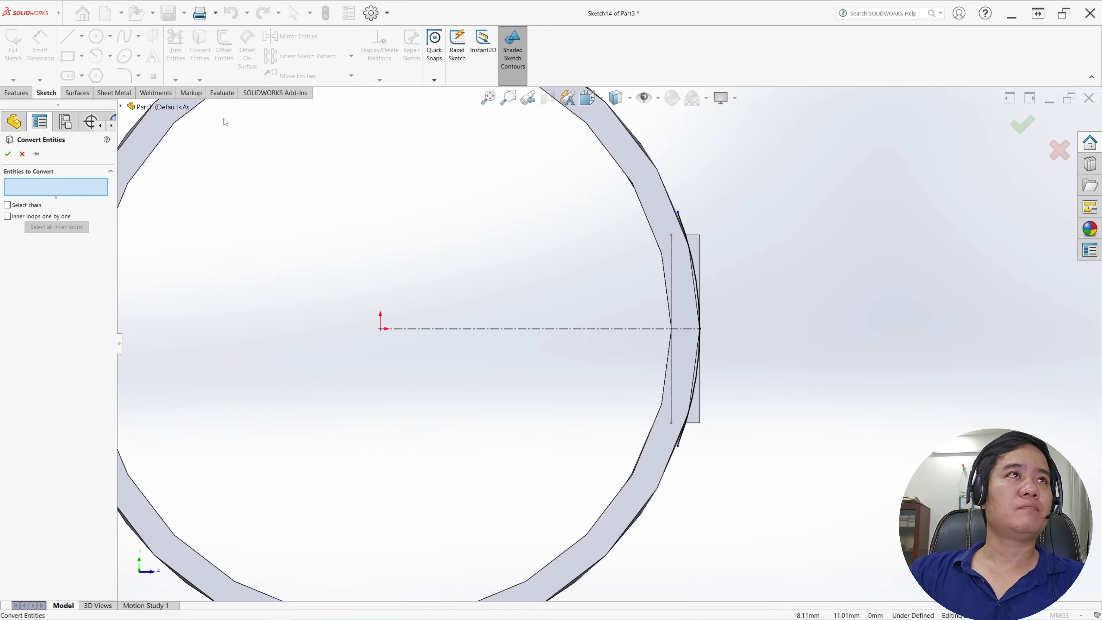
key(Escape)
click(81, 36)
click(93, 61)
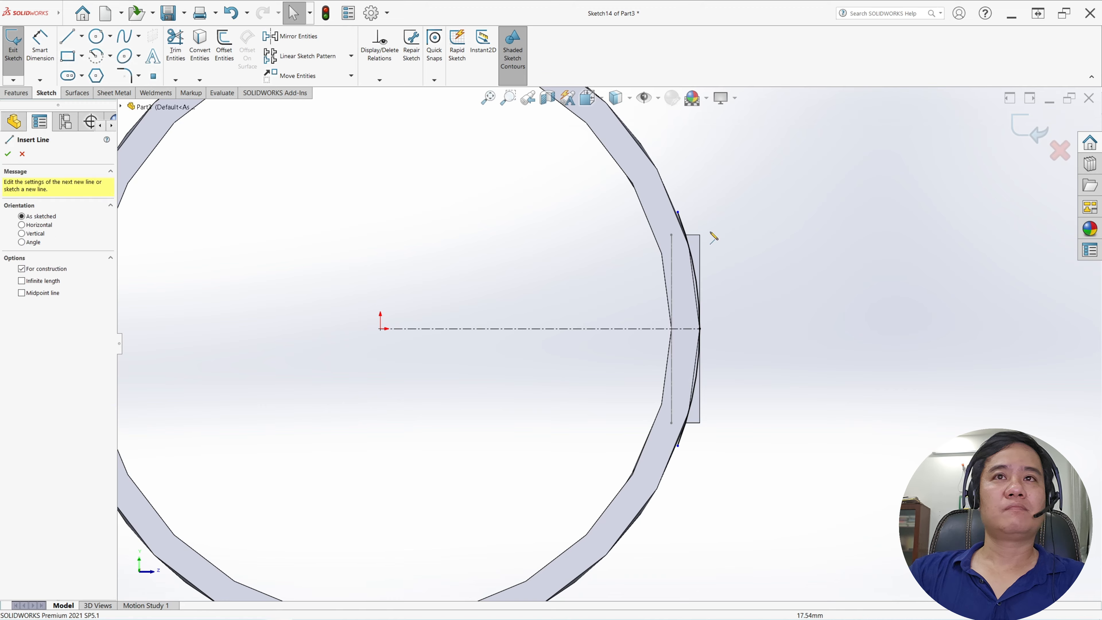
click(700, 235)
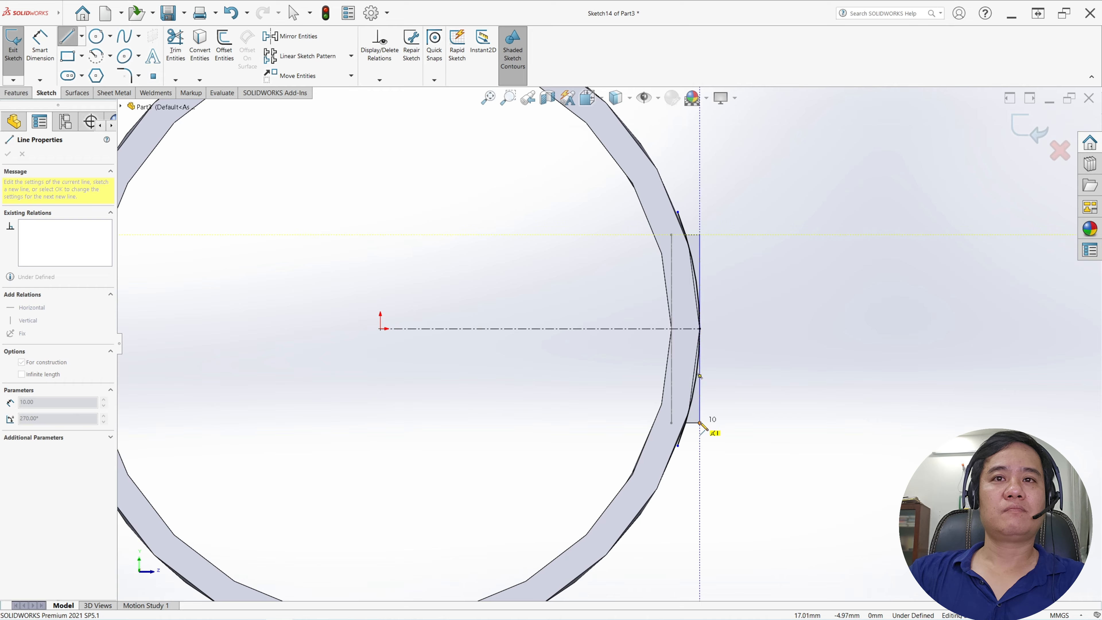
click(700, 423)
key(Escape)
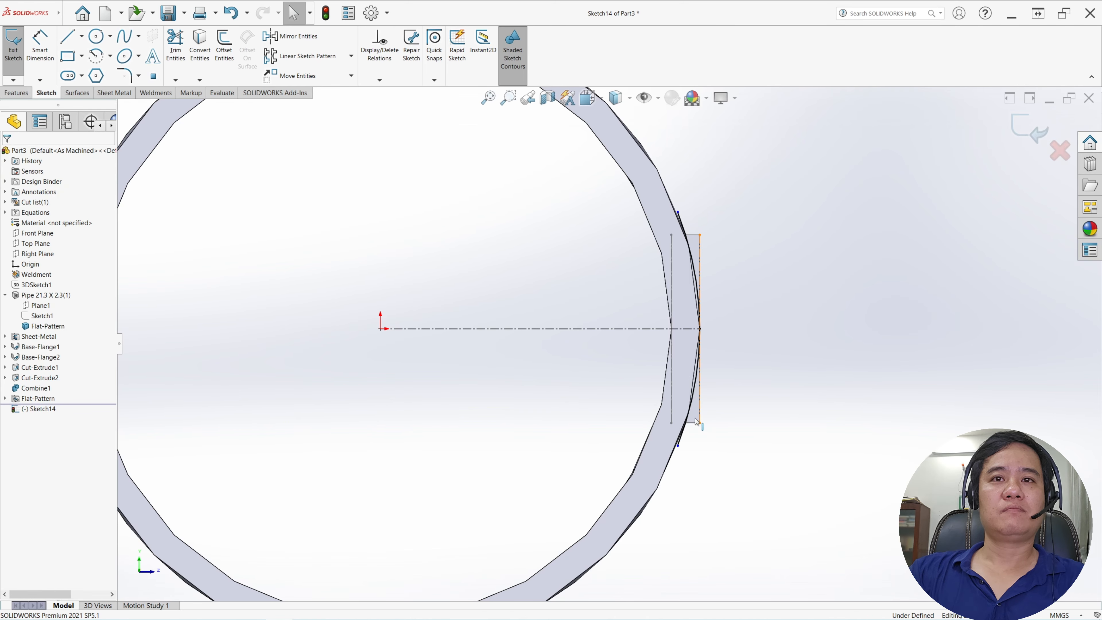
Step: Give the arc and the vertical construction line an Equal Curve Length relation
click(697, 420)
ctrl+click(686, 437)
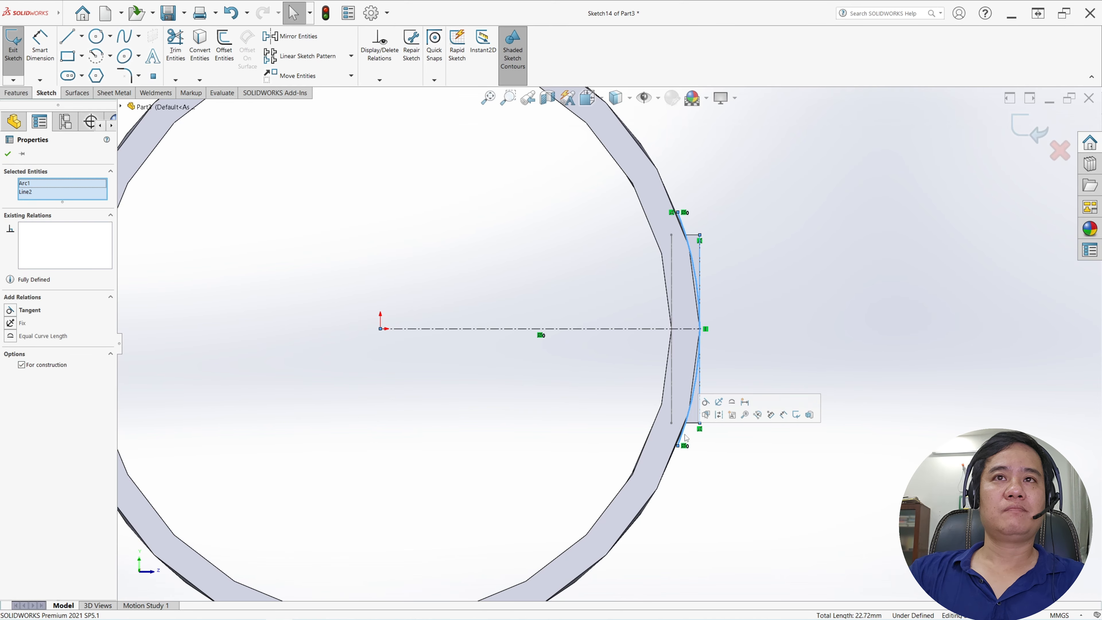
click(10, 336)
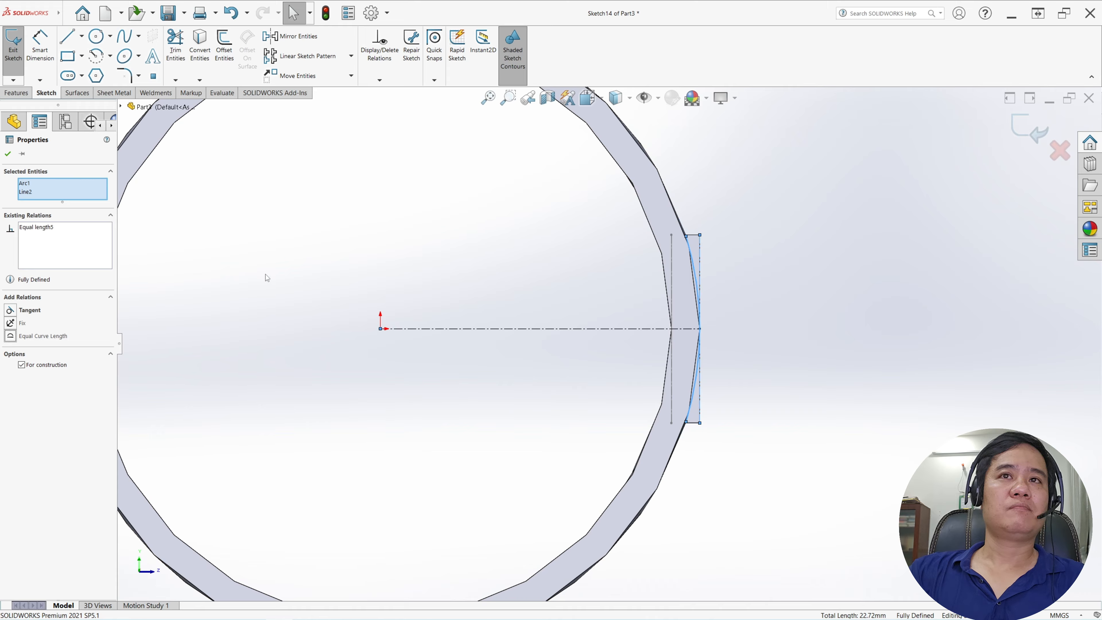
click(8, 153)
Step: Offset the flange-end arc 1.5 mm inward toward the origin
scroll(698, 332, down, 2)
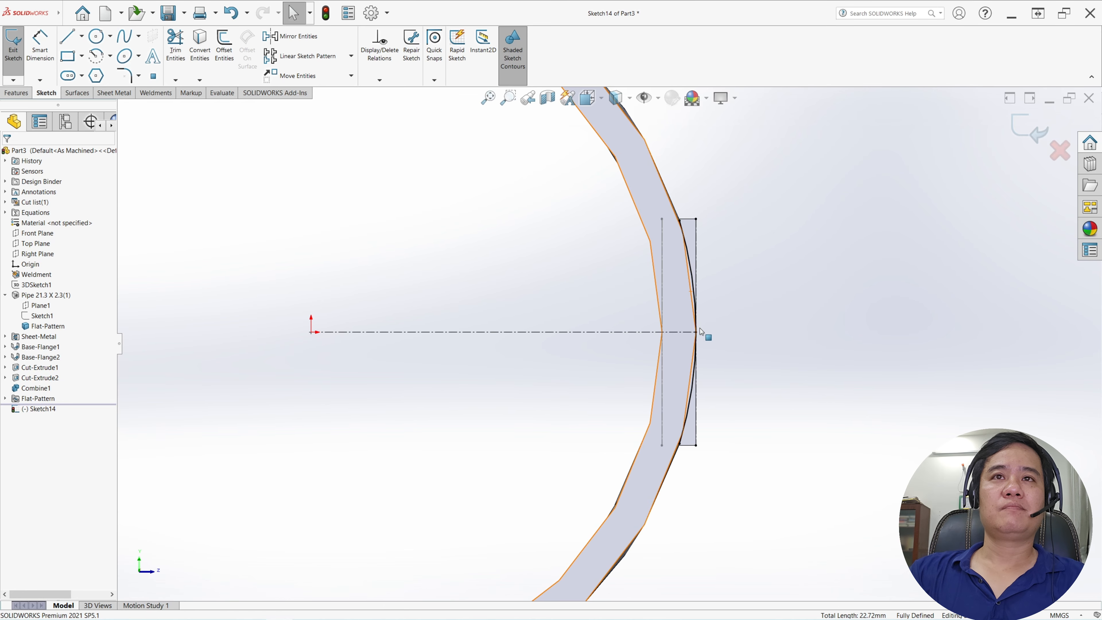
scroll(760, 315, up, 2)
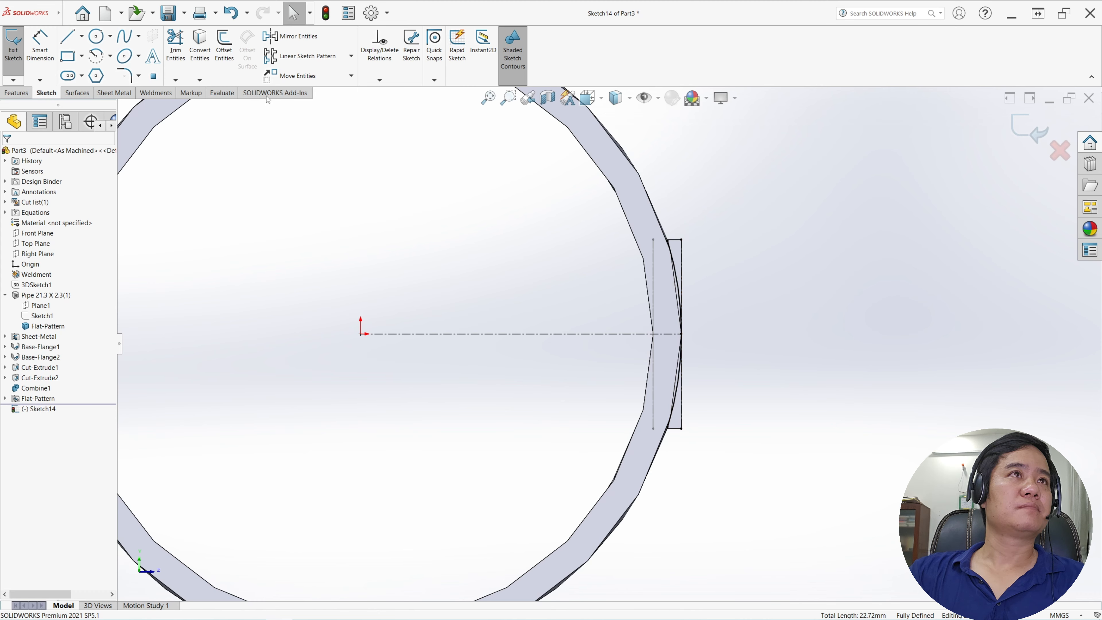
click(224, 43)
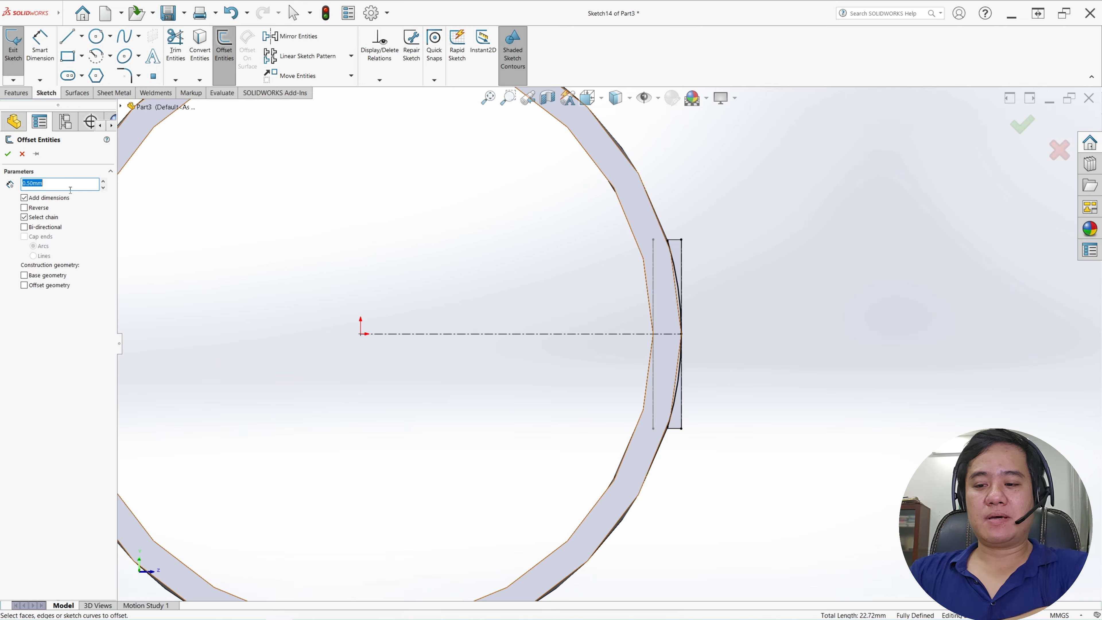
text(1.5)
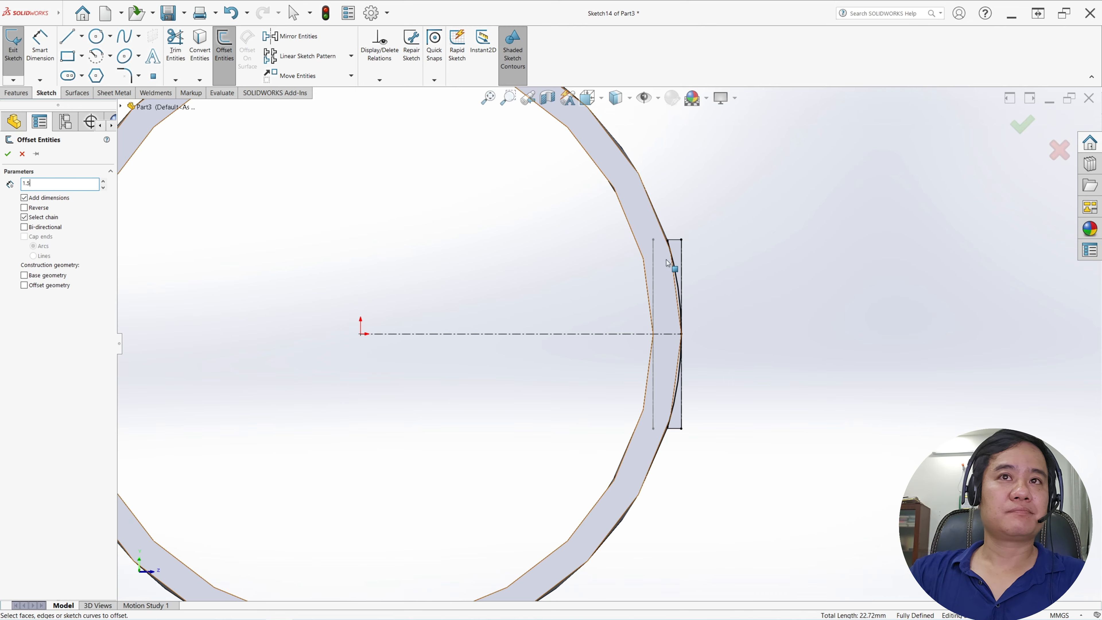
click(671, 272)
click(624, 284)
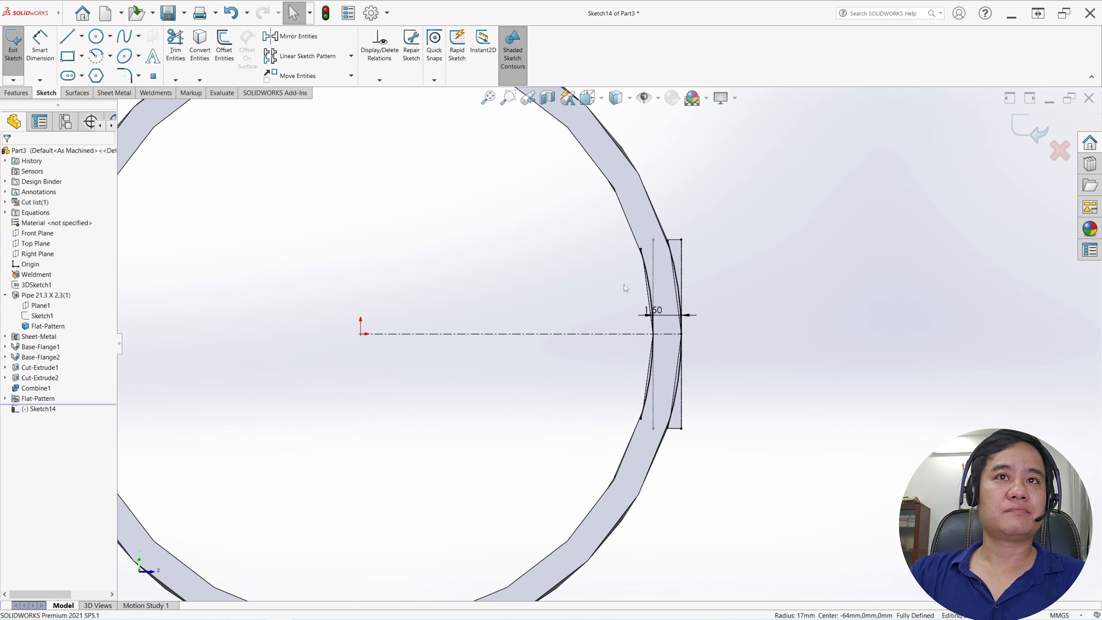
Step: Close both ends of the two concentric arcs with straight lines and finish the sketch
click(642, 248)
click(668, 239)
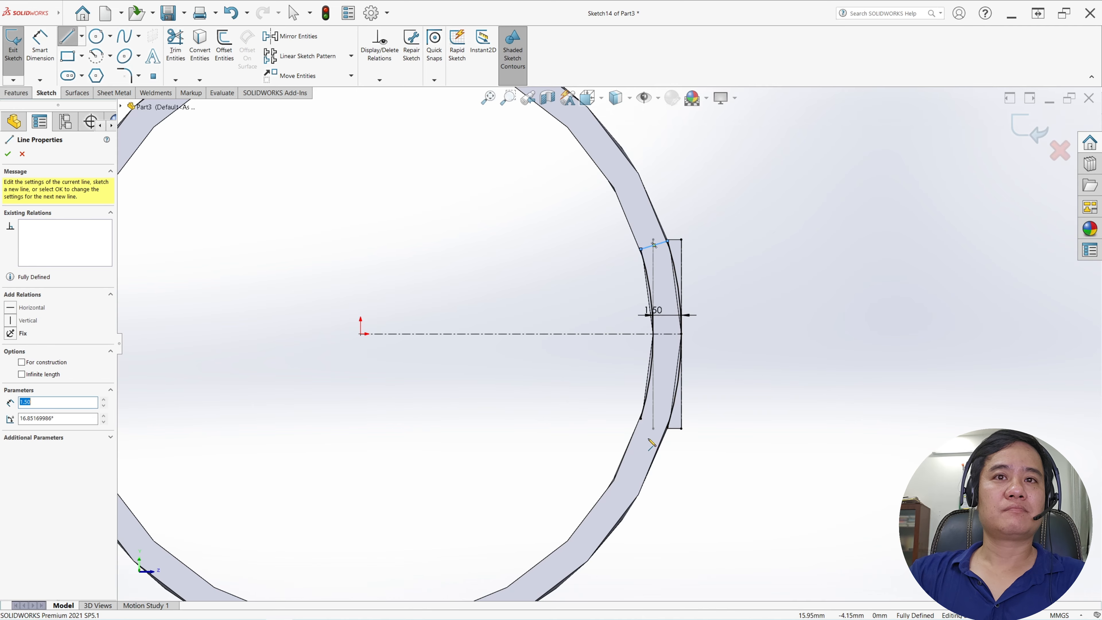
click(641, 419)
click(667, 426)
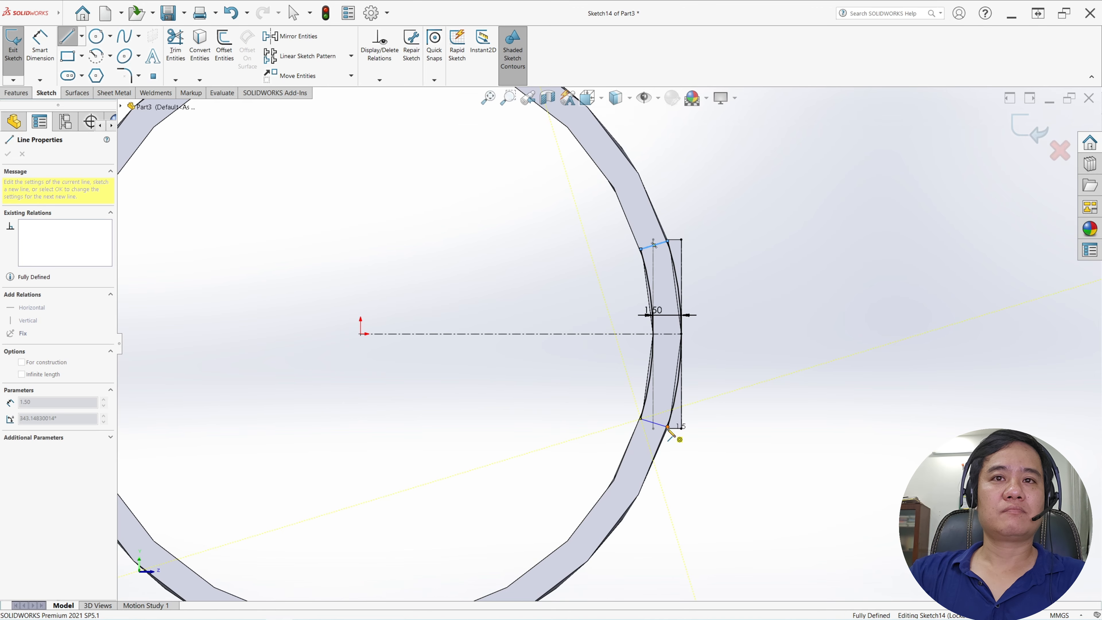
key(Escape)
scroll(638, 390, down, 5)
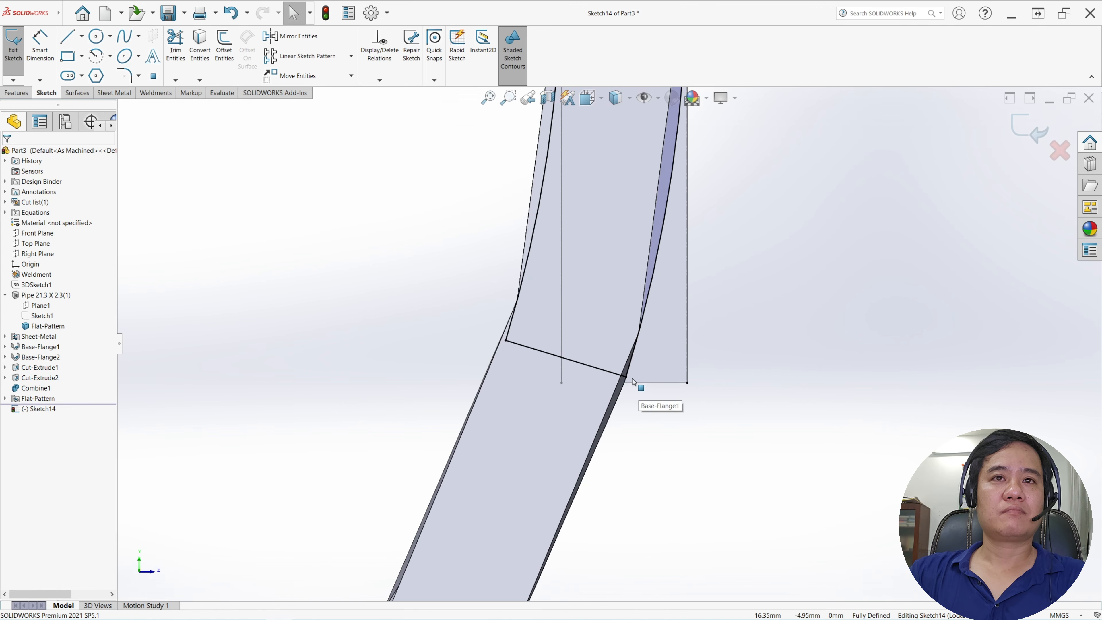
scroll(659, 361, up, 6)
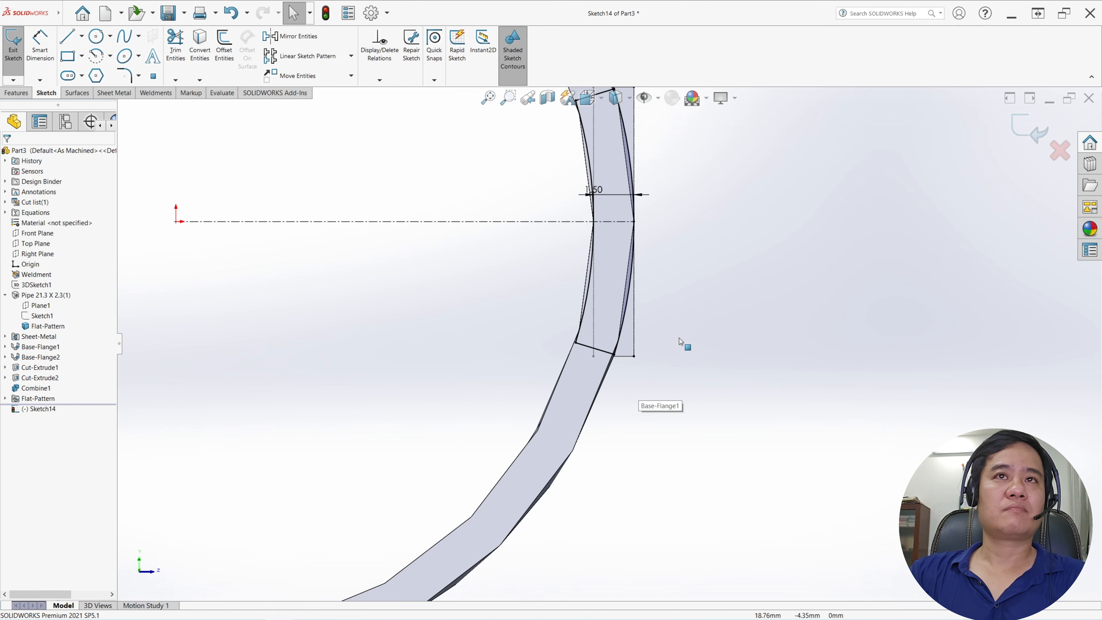
click(11, 71)
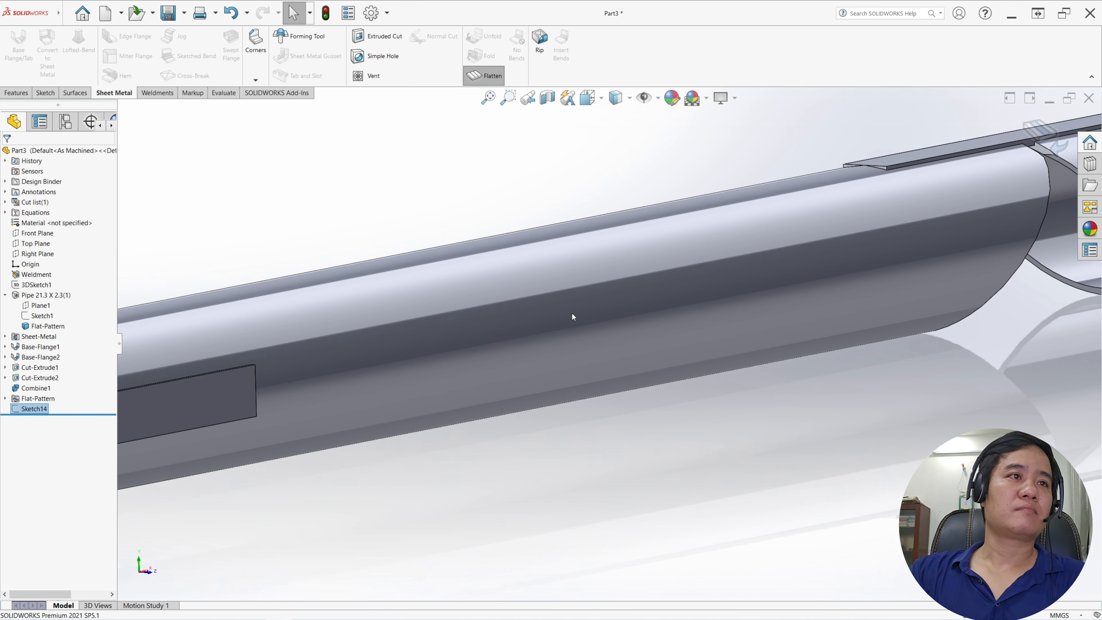
Step: Extrude the closed arc profile Up To Vertex, ending at the corner of the flange's opposite end, with the result merged
scroll(572, 313, up, 4)
middle_drag(444, 354, 319, 236)
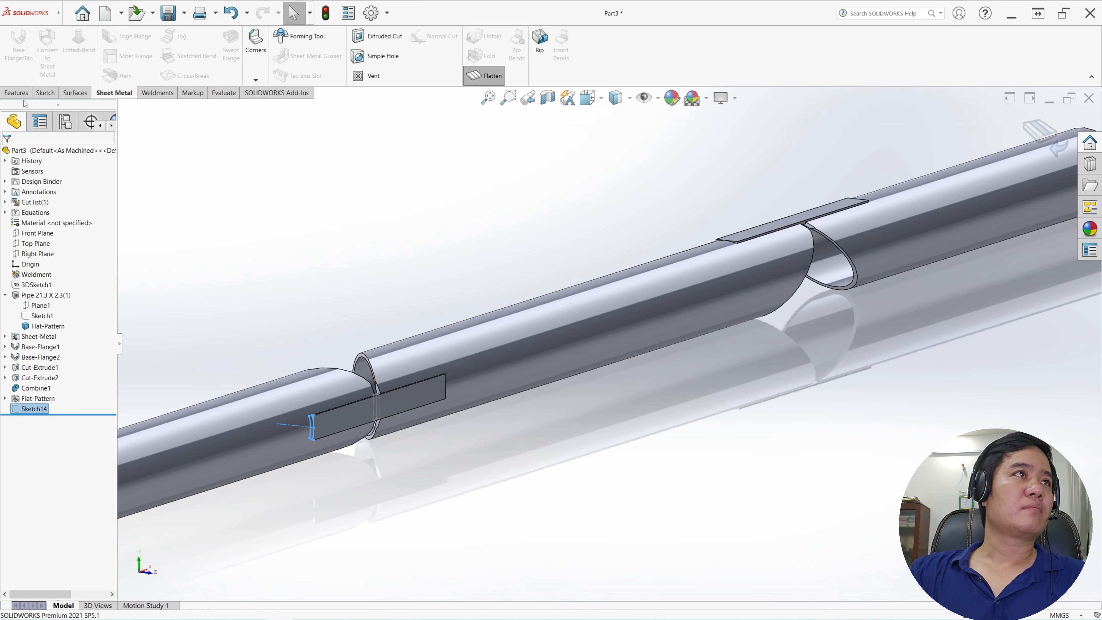
click(13, 93)
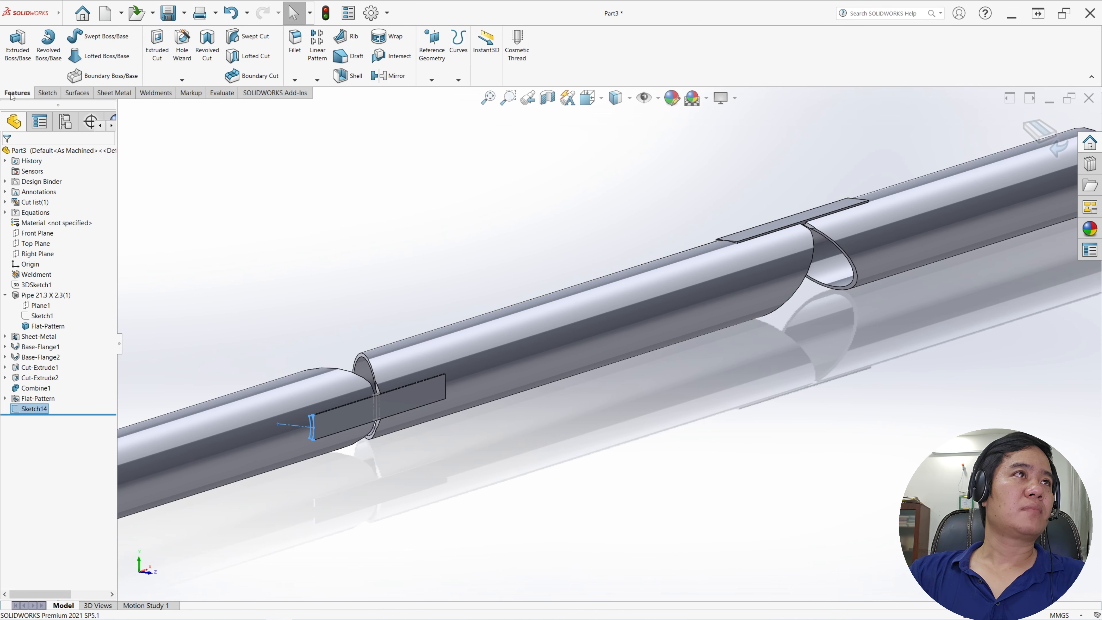
click(21, 61)
scroll(450, 383, down, 5)
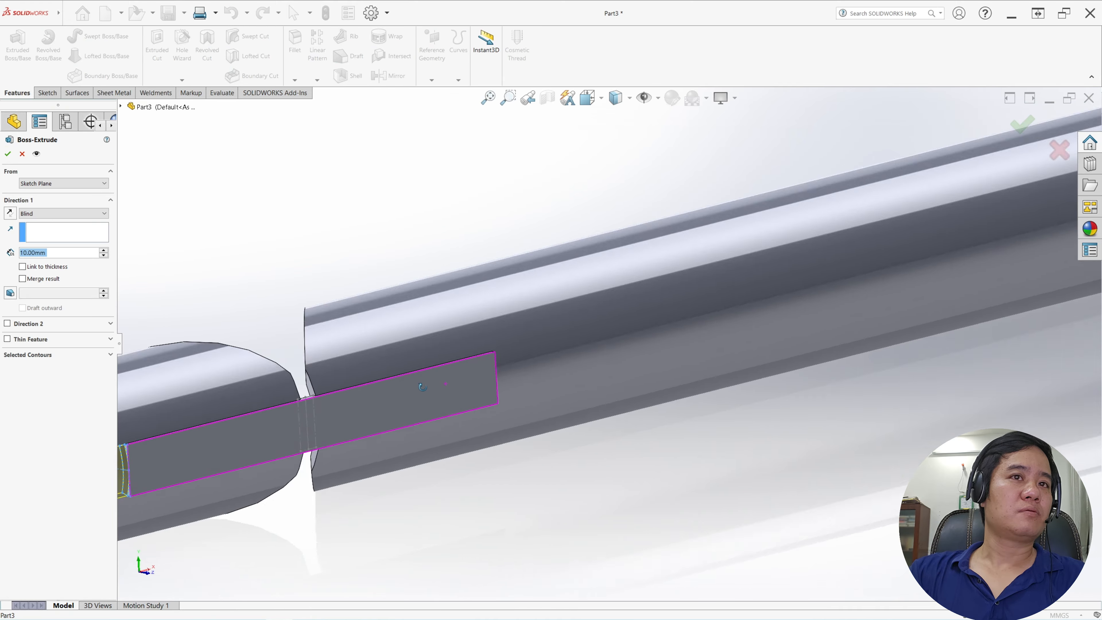
scroll(447, 384, up, 5)
middle_drag(315, 456, 268, 400)
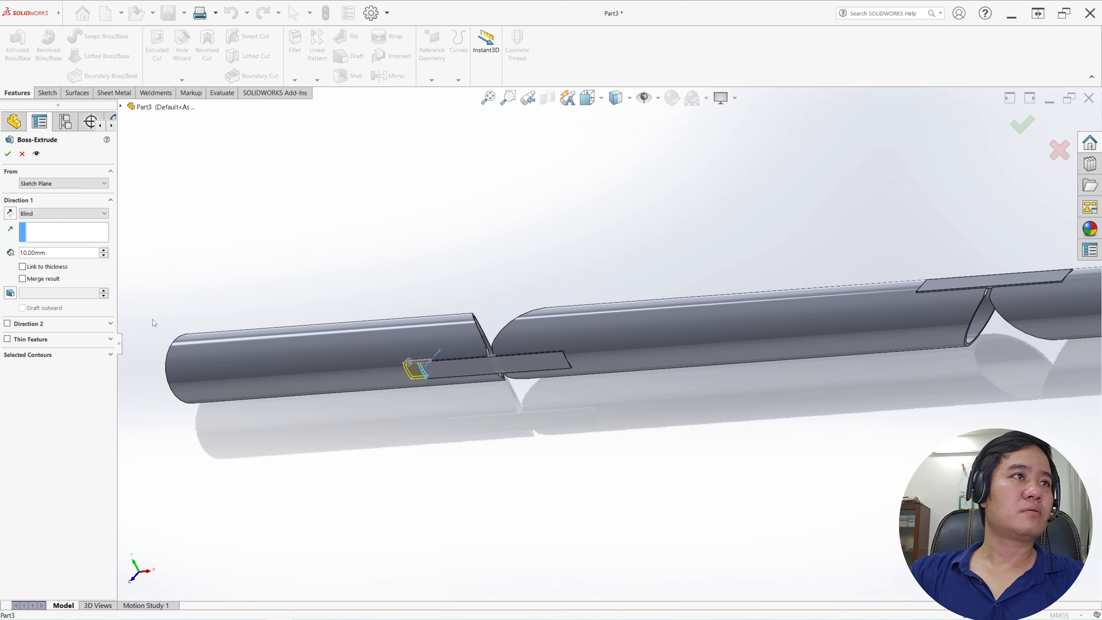
click(57, 214)
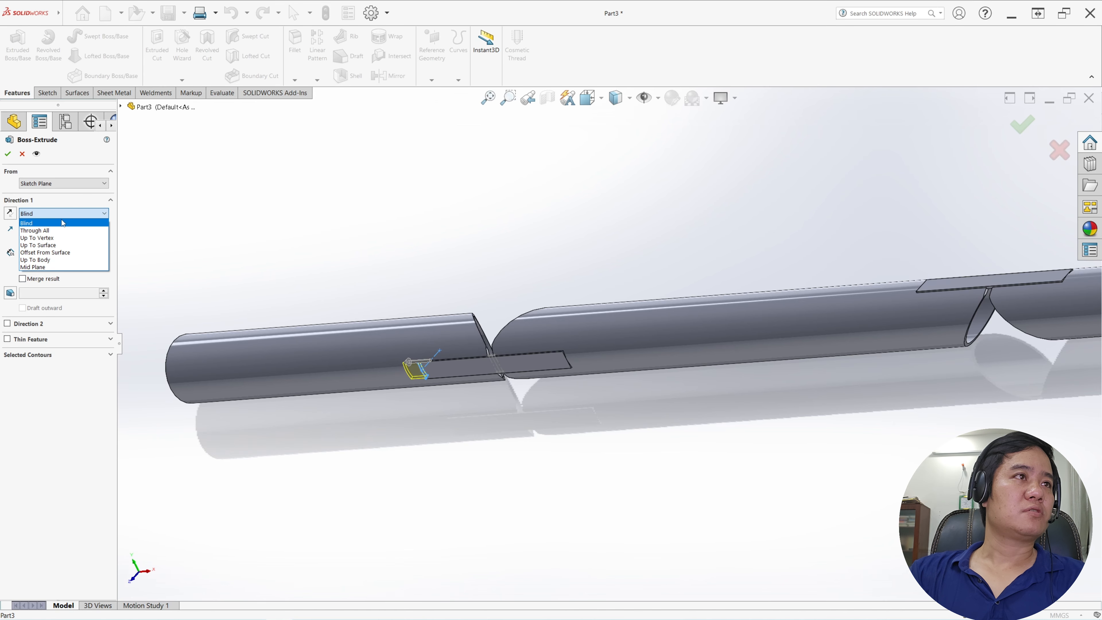
click(72, 239)
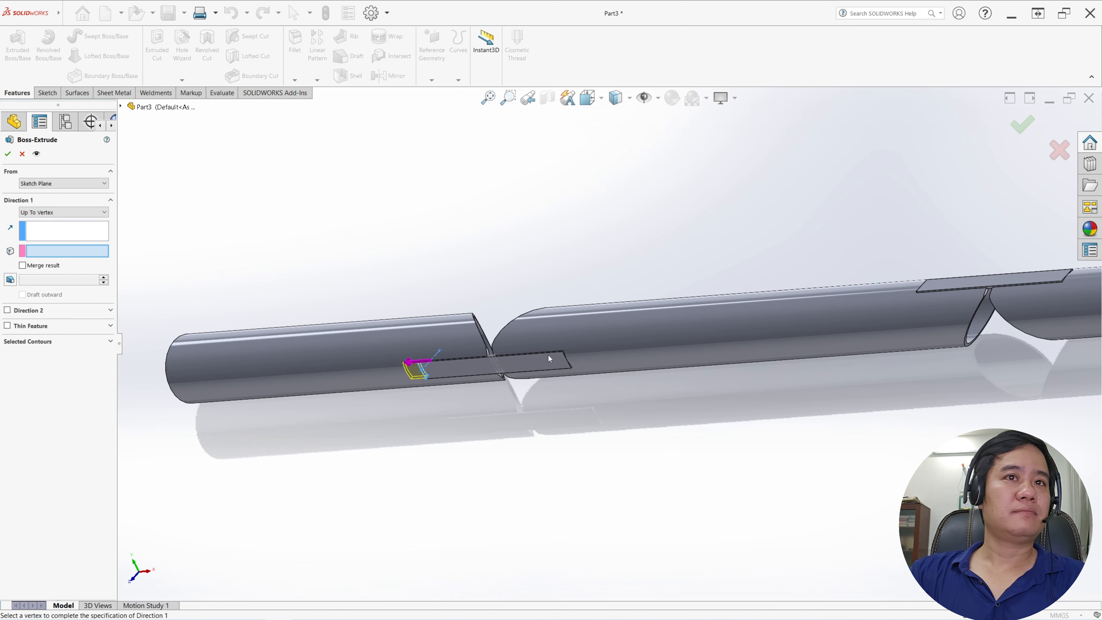
scroll(579, 358, down, 8)
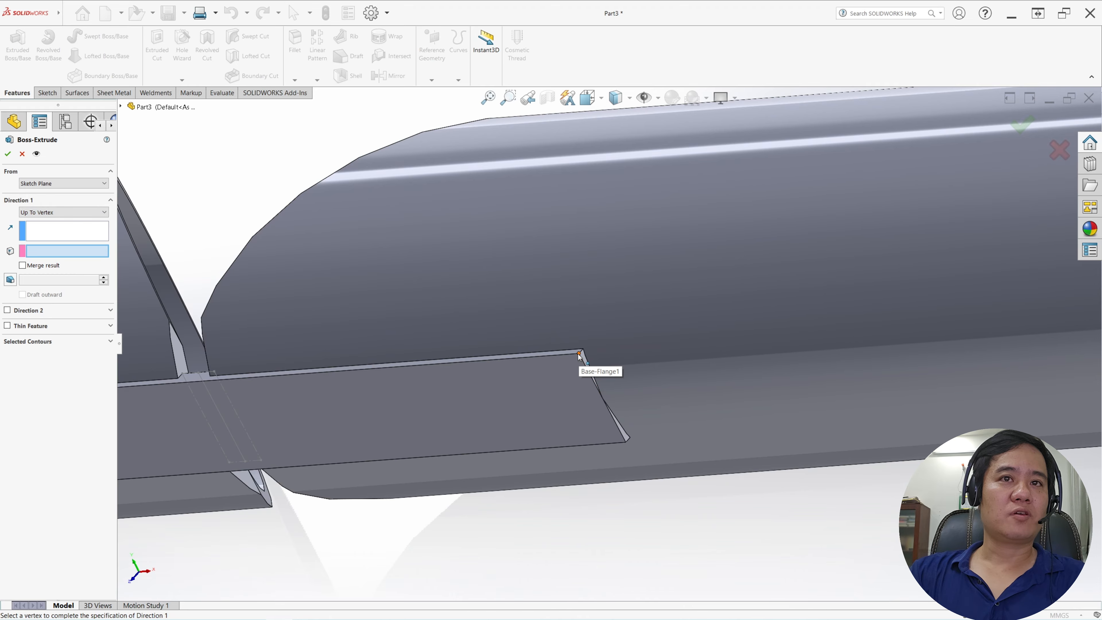
click(579, 355)
scroll(529, 376, up, 5)
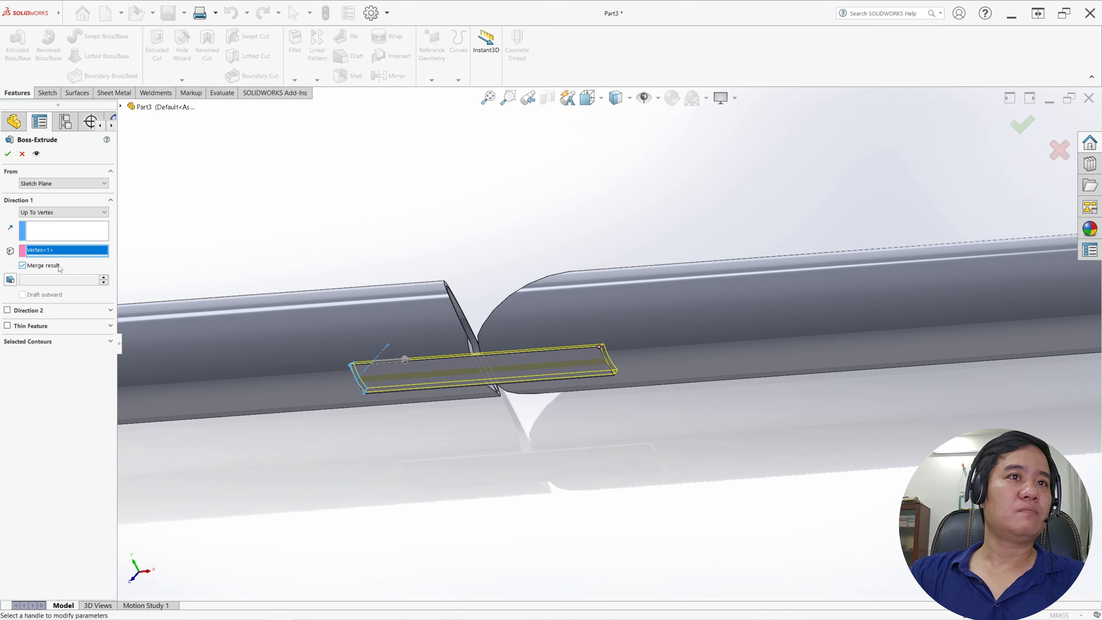
click(8, 157)
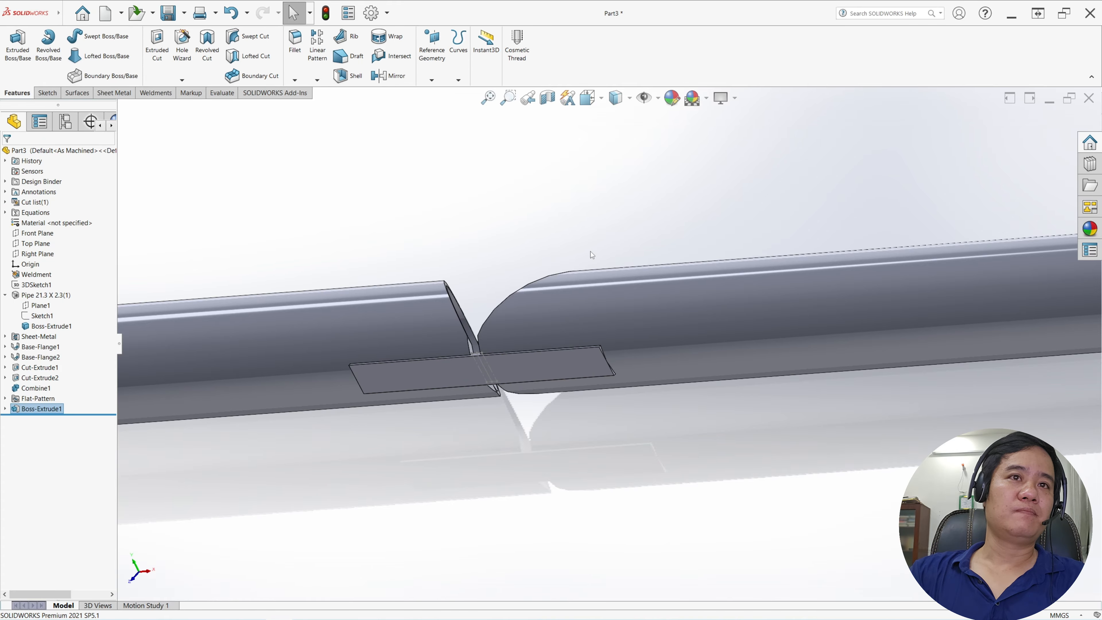
Step: Start a new sketch on the end face of the second flange, Base-Flange2, at the other pipe joint
middle_drag(591, 252, 578, 406)
scroll(506, 305, down, 6)
middle_drag(506, 305, 538, 239)
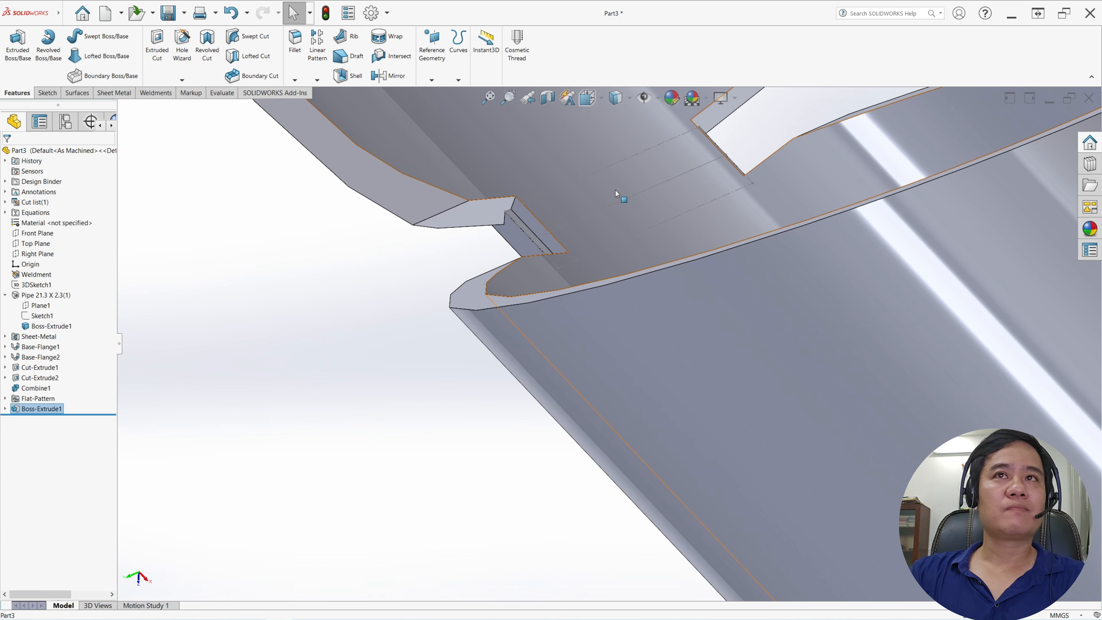
middle_drag(681, 217, 650, 245)
scroll(719, 257, up, 6)
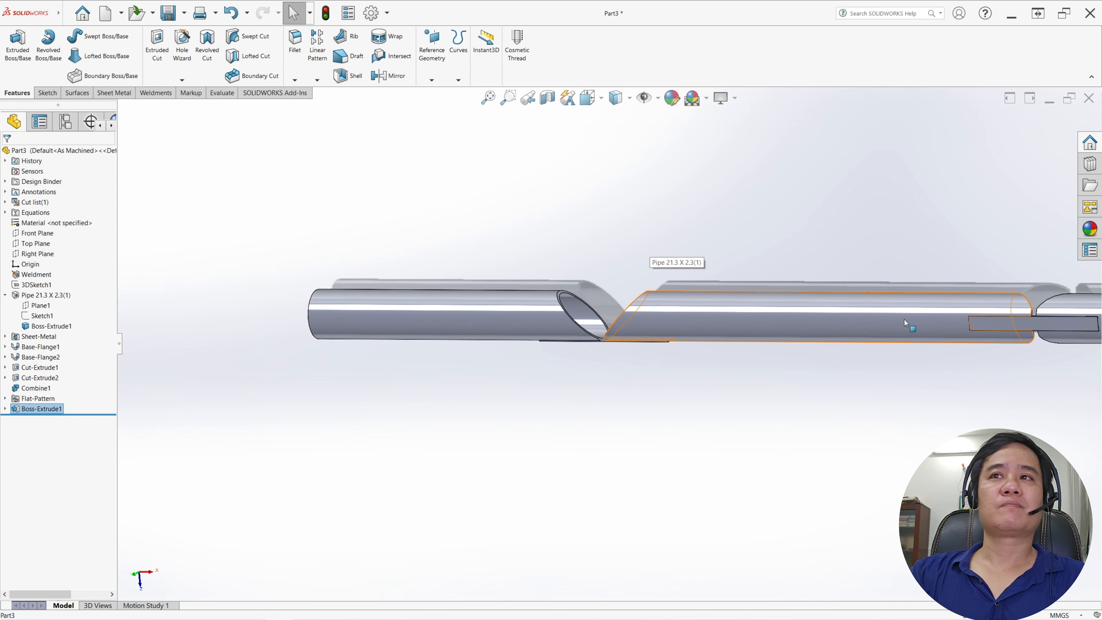
middle_drag(719, 257, 764, 352)
scroll(754, 337, down, 7)
scroll(765, 364, down, 5)
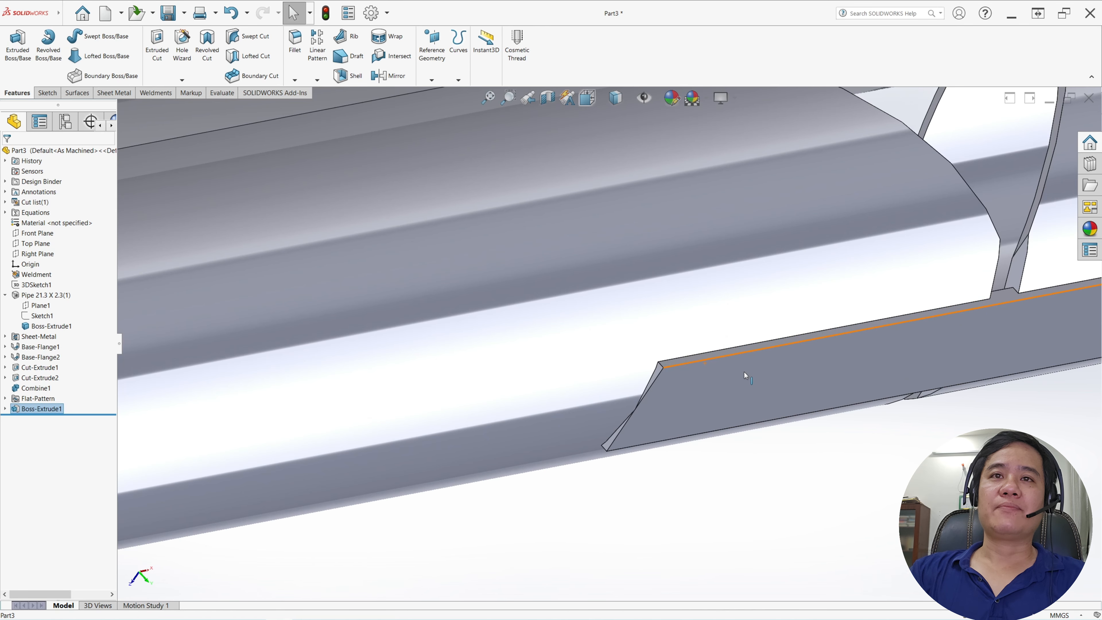
click(659, 372)
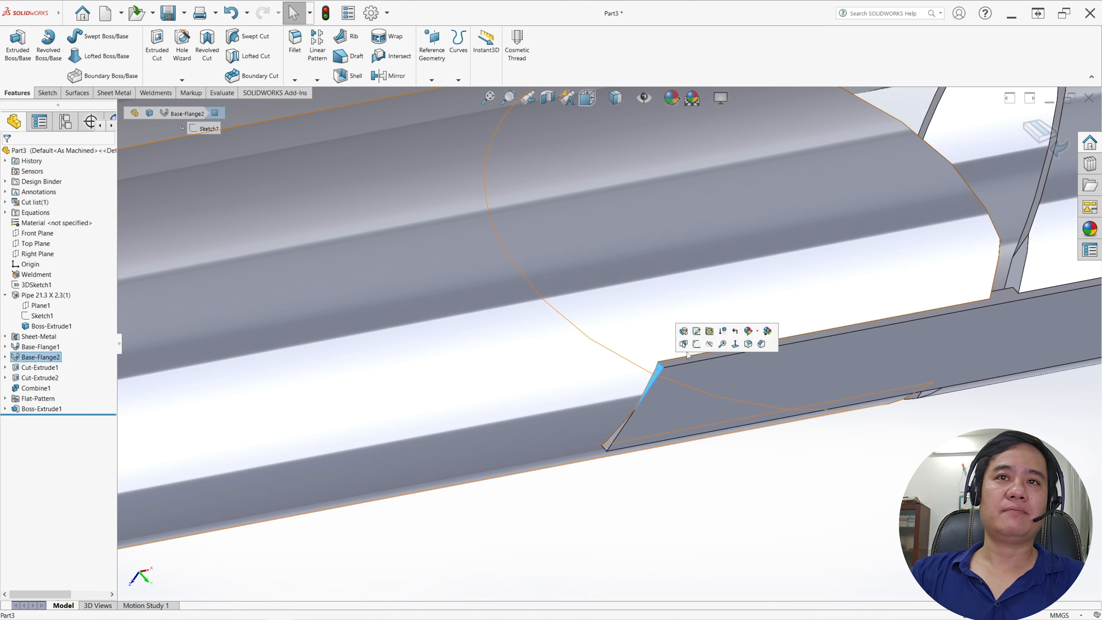
click(697, 345)
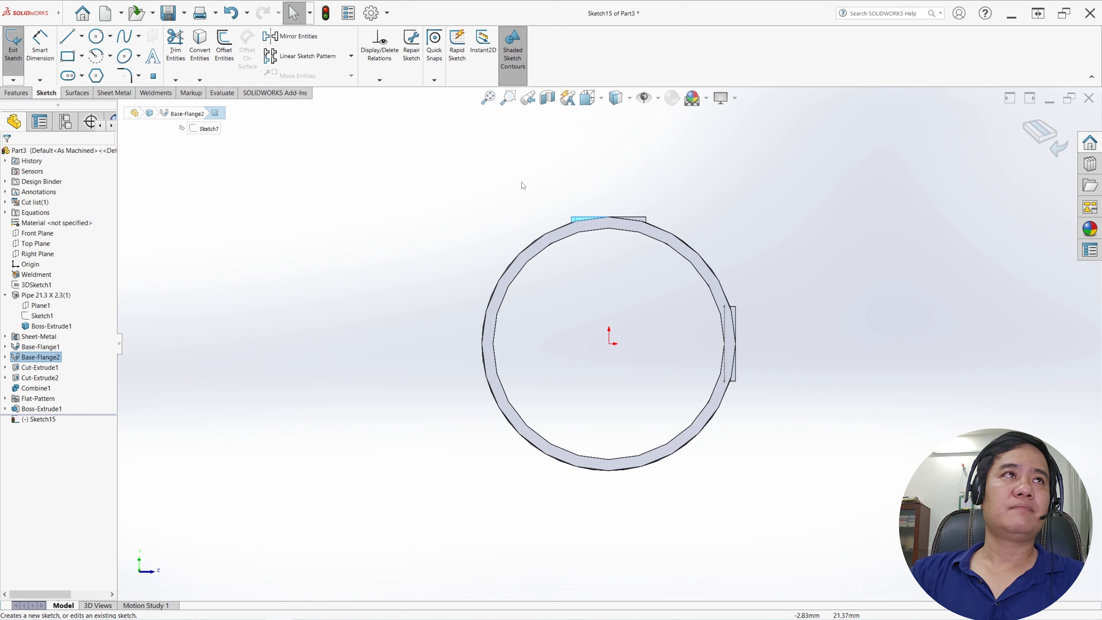
Step: Draw a 17 mm vertical centerline from the origin up to the midpoint of the flange's outer edge
click(81, 36)
click(83, 61)
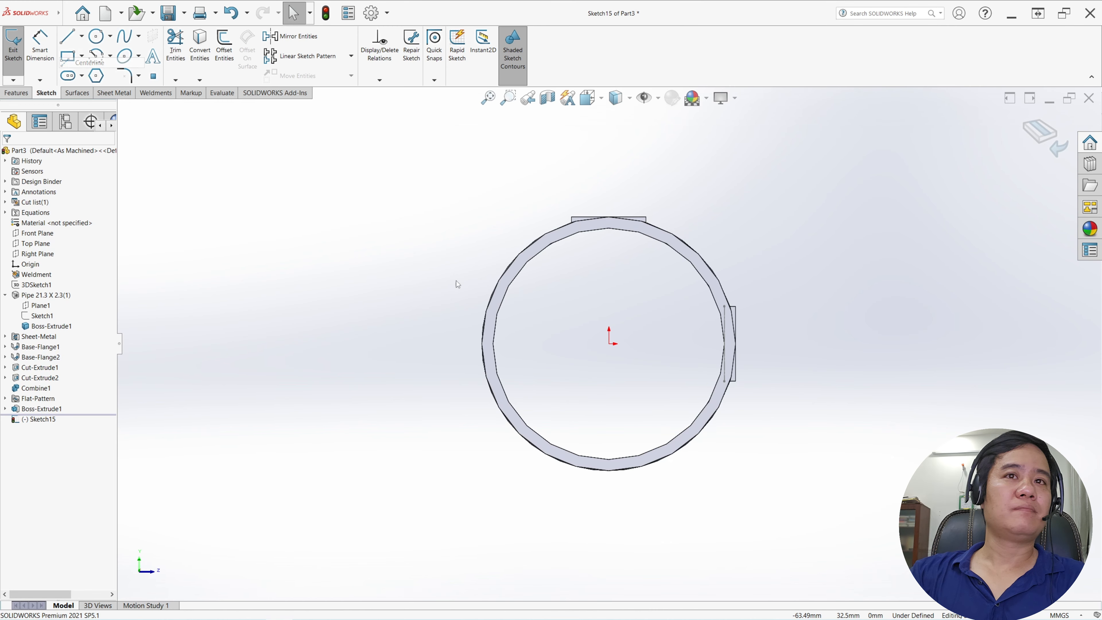
click(609, 343)
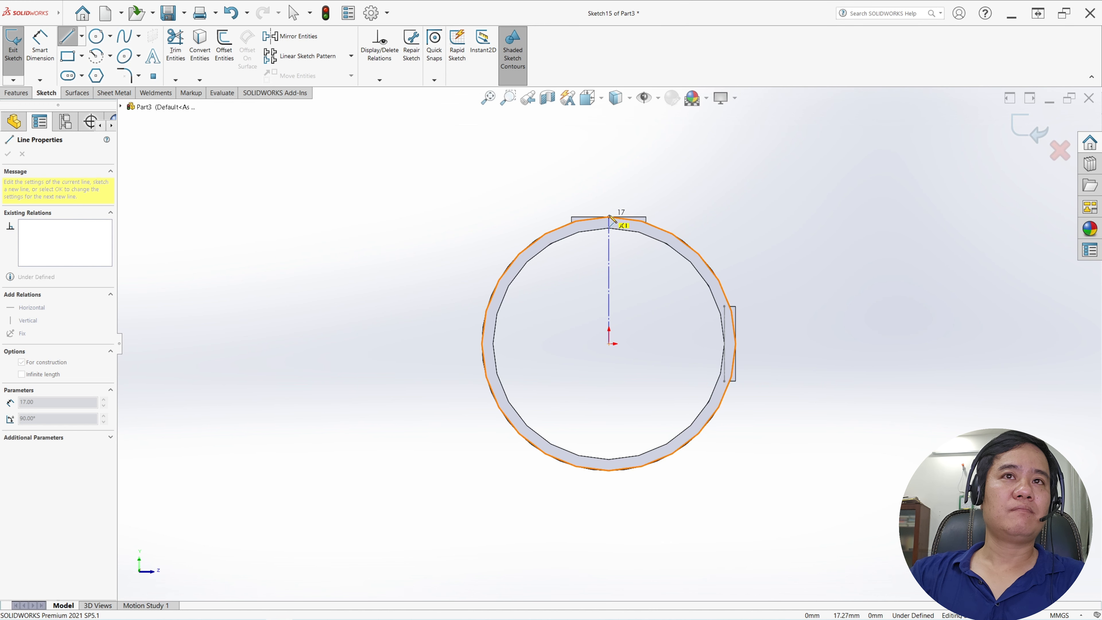
click(609, 217)
key(Escape)
Step: Draw a centerpoint arc of 17 mm radius centred on the origin, spanning past both ends of the second flange's edge
click(96, 55)
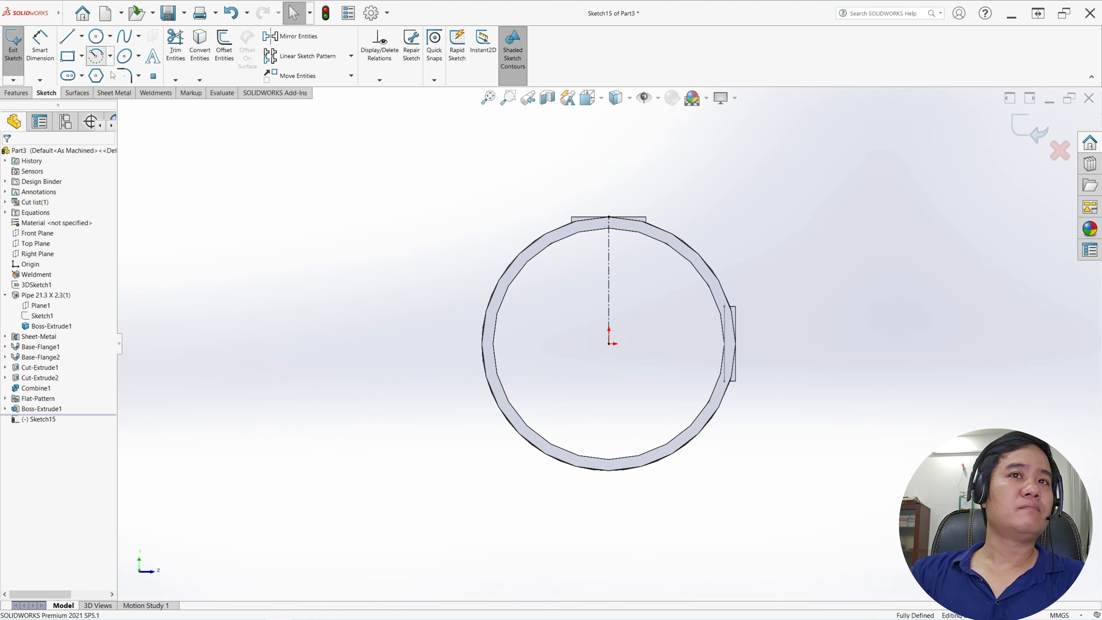
click(609, 343)
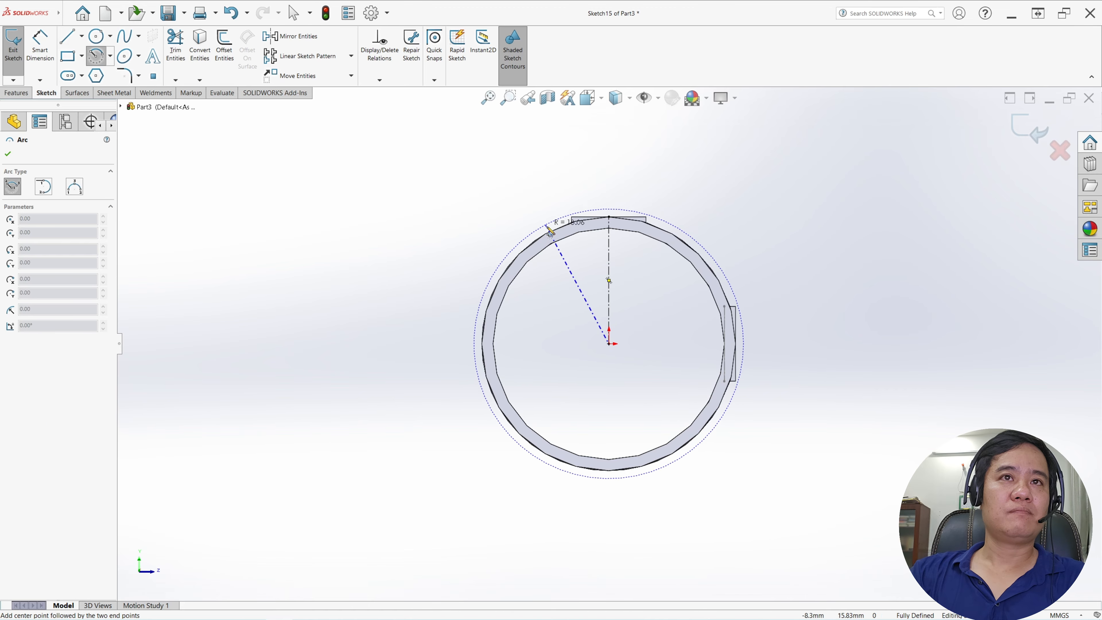
click(554, 227)
click(674, 234)
key(Escape)
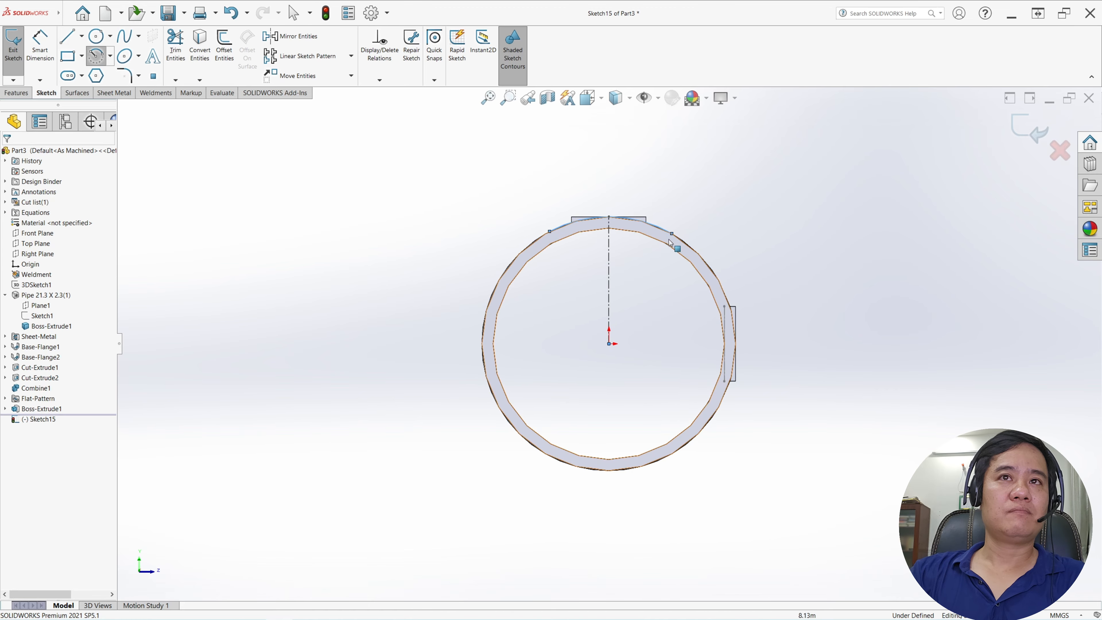
Step: Make the arc's two endpoints symmetric about the vertical centerline
click(548, 232)
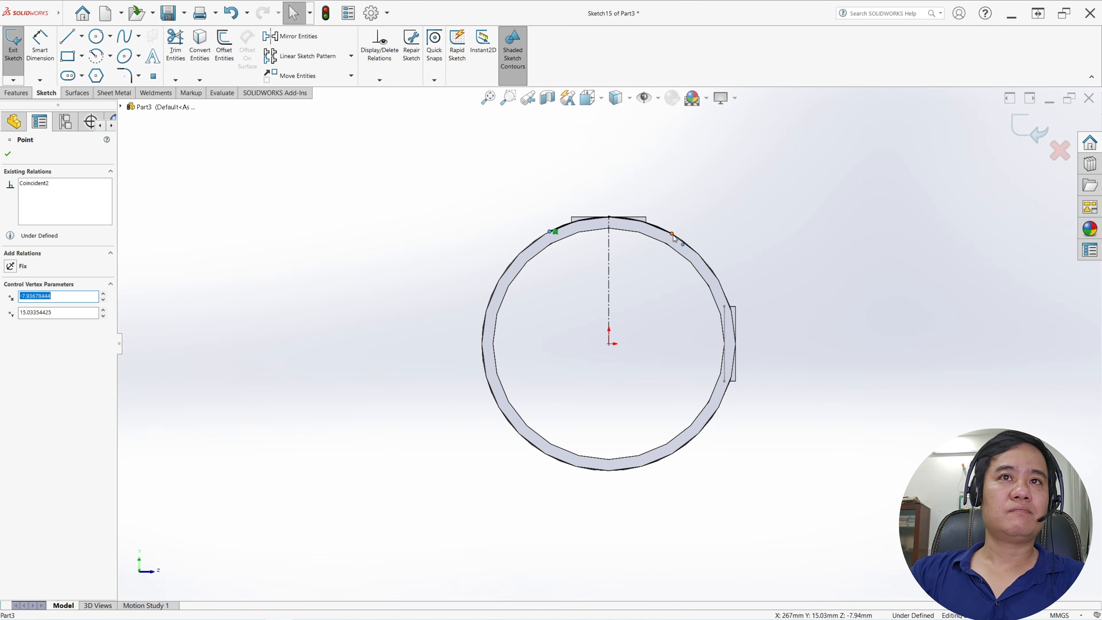
ctrl+click(672, 235)
ctrl+click(608, 273)
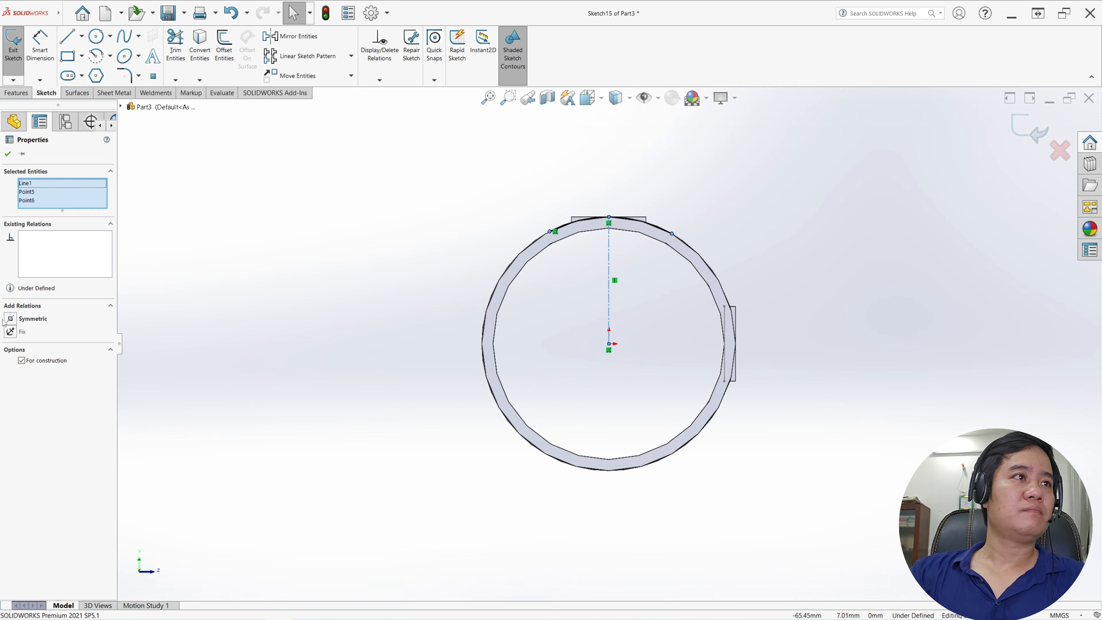
click(10, 319)
click(7, 151)
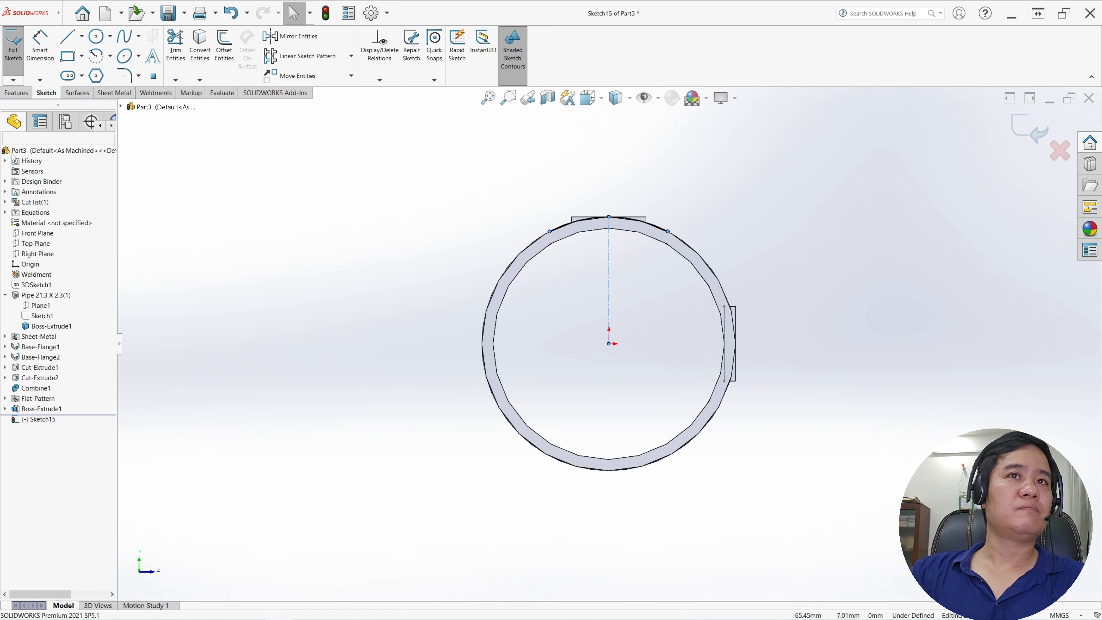
Step: Draw a horizontal construction line along the second flange's outer edge between its two corners
scroll(717, 181, up, 1)
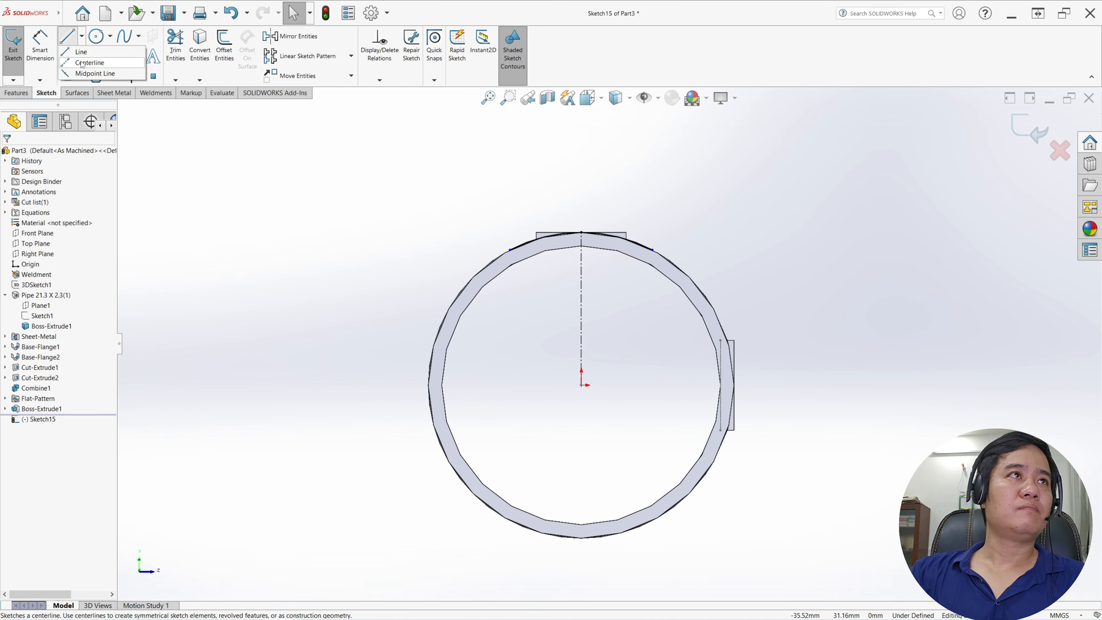
click(67, 37)
click(536, 232)
click(580, 233)
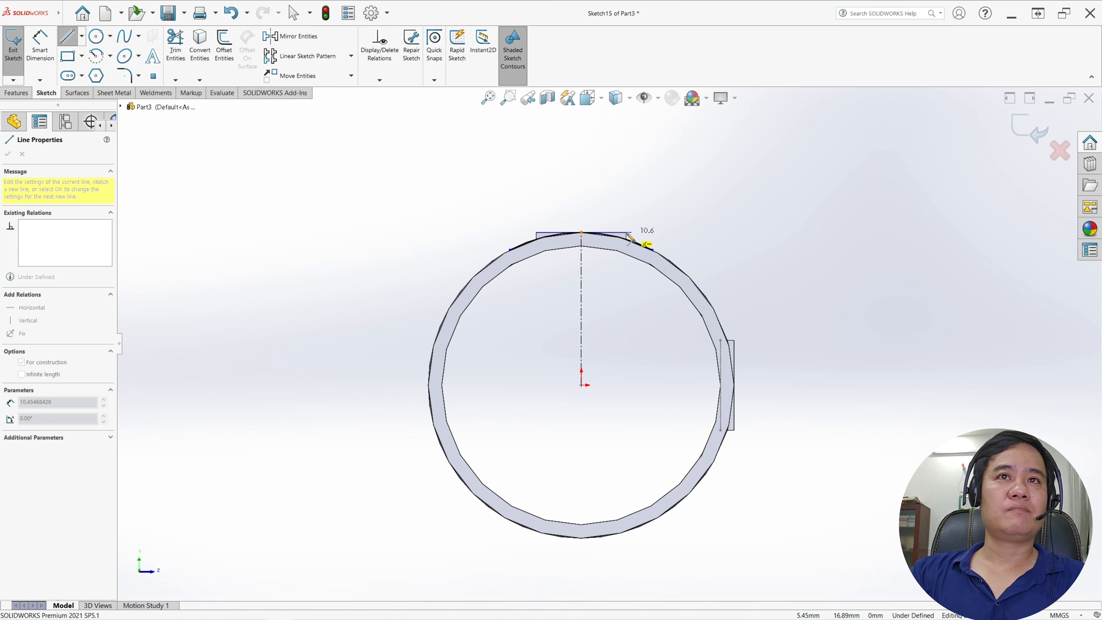
key(Escape)
Step: Apply an equal curve length relation between the 17 mm arc and the horizontal construction line on the second flange's edge
click(627, 242)
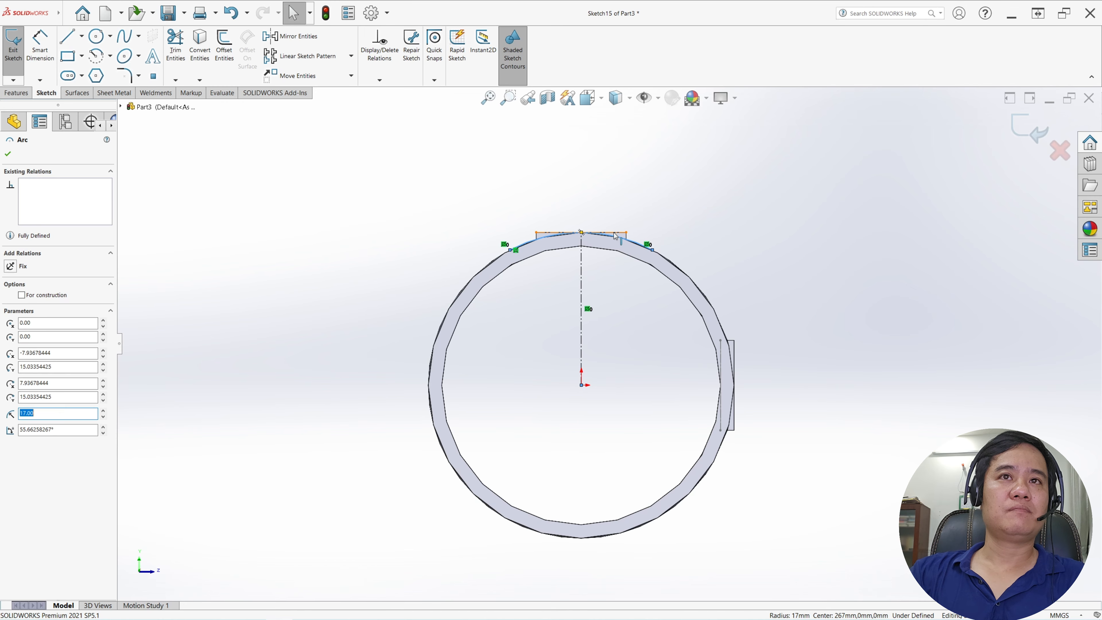
ctrl+click(603, 233)
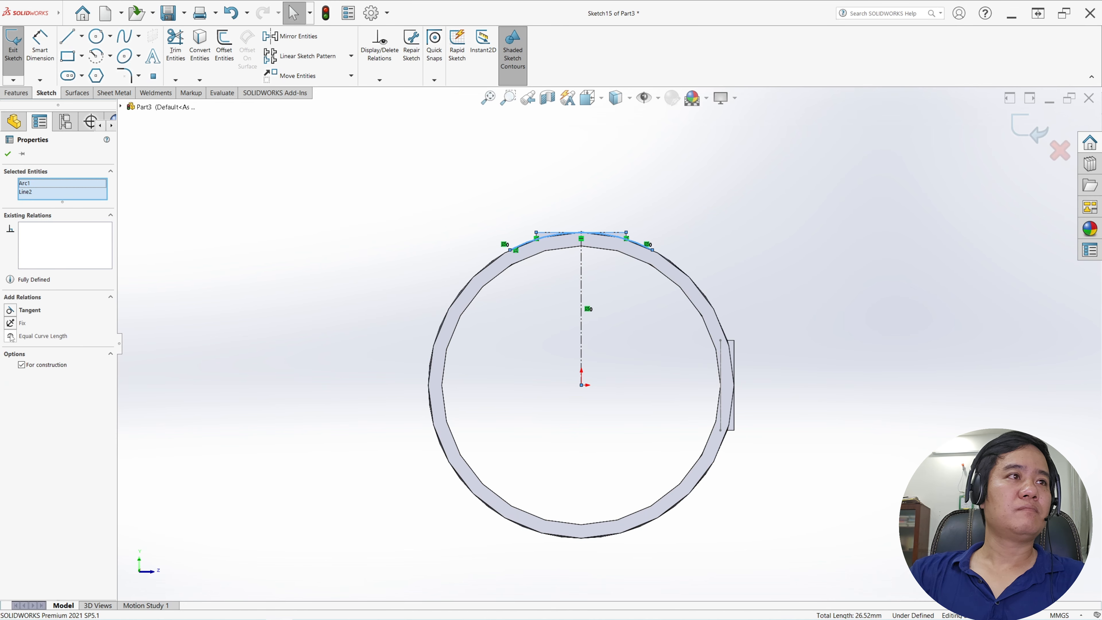
click(11, 336)
click(8, 154)
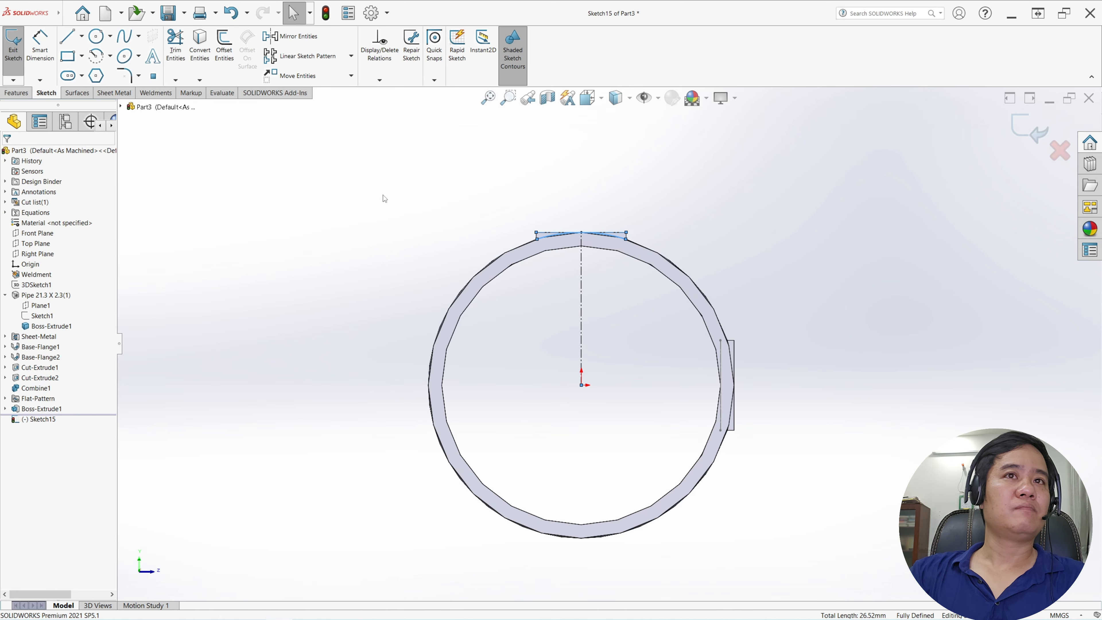
Step: Offset the arc 1.5 mm inward, towards the origin
click(221, 52)
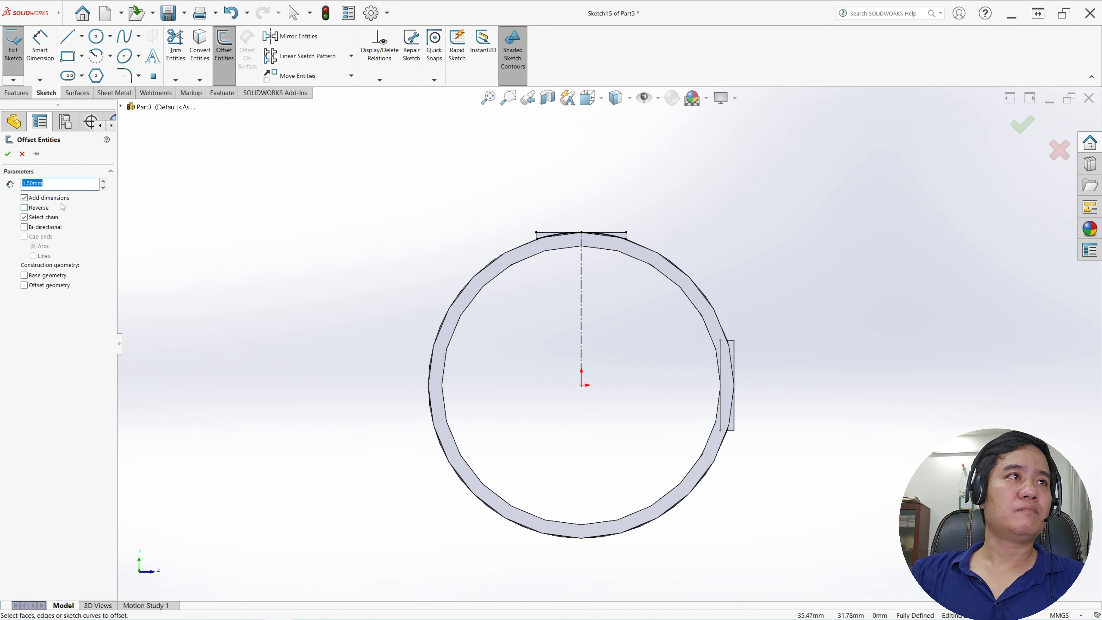
scroll(664, 257, down, 3)
click(554, 240)
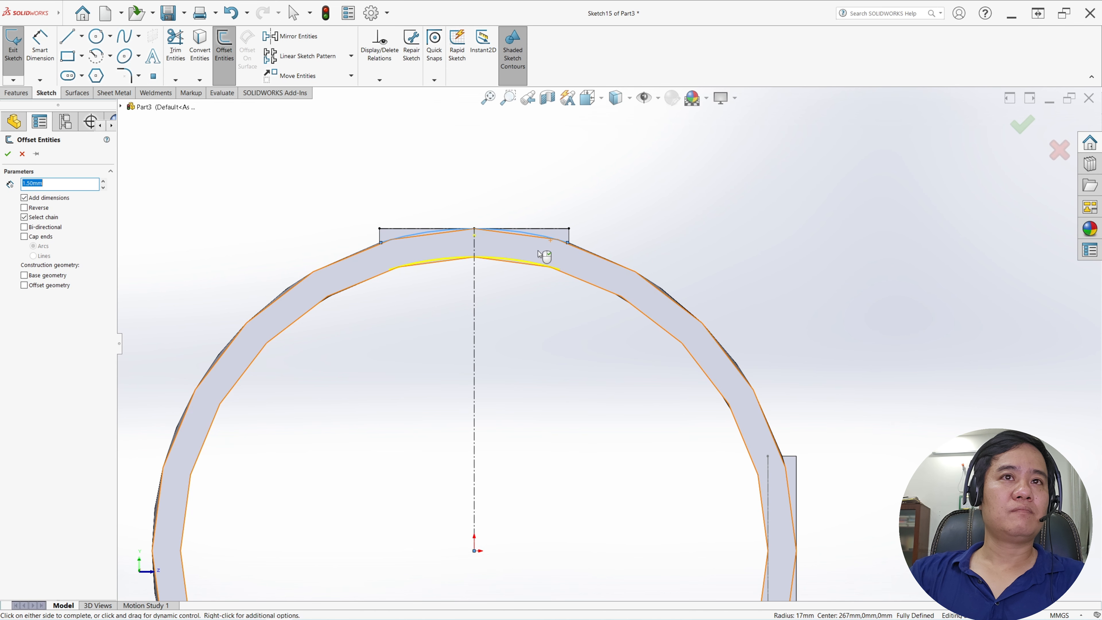
click(519, 283)
Step: Close the curved profile with a short line joining the two arcs at each end, and exit the sketch
click(68, 44)
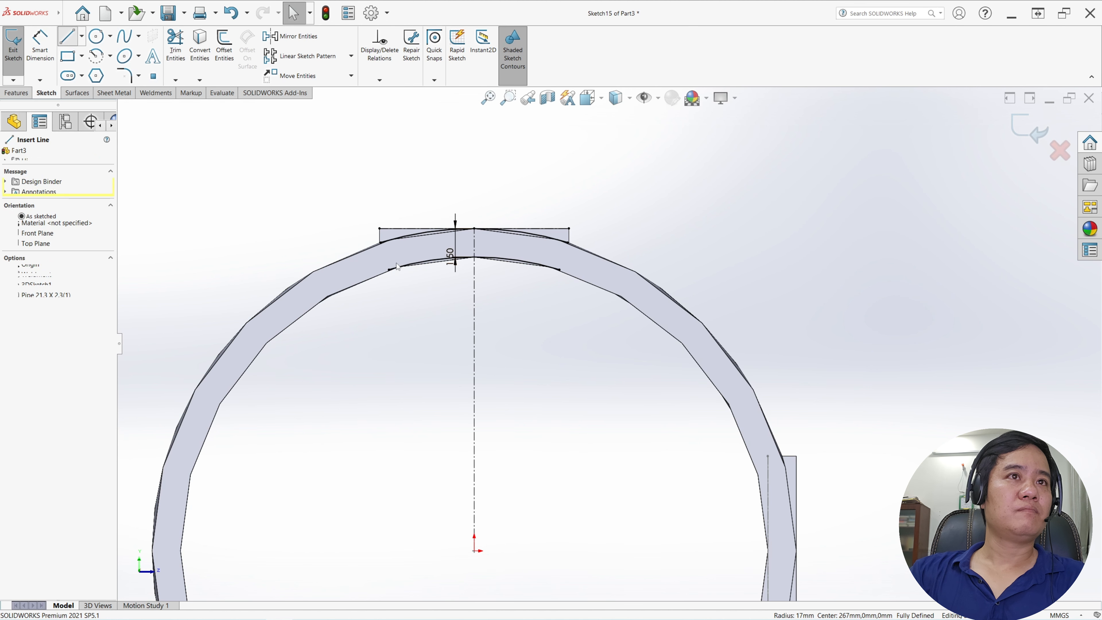
click(380, 242)
double_click(389, 270)
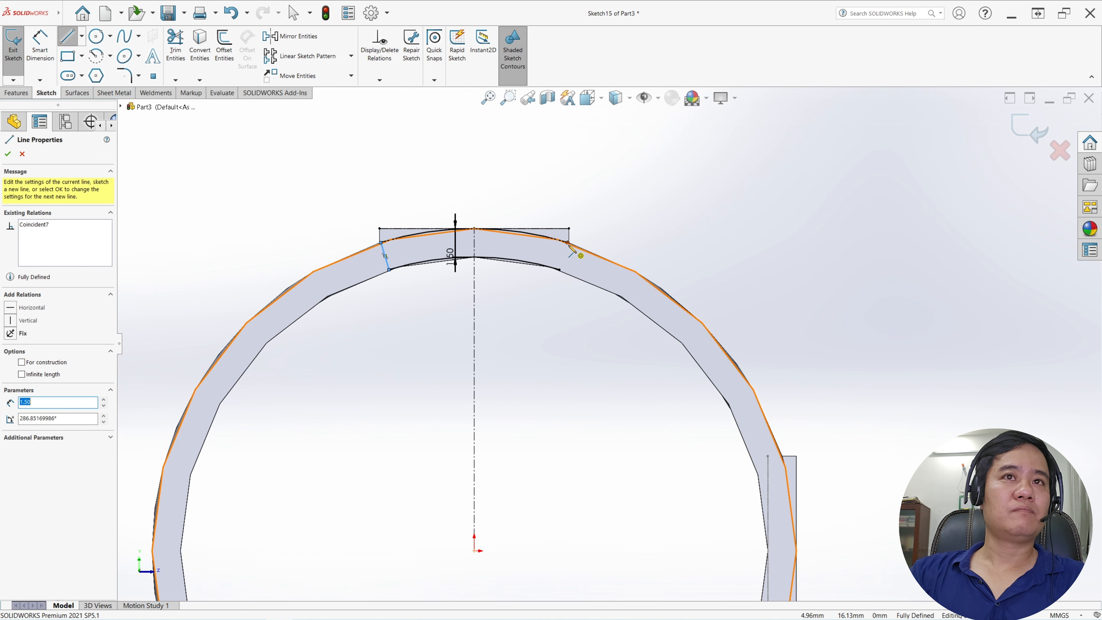
click(567, 242)
double_click(560, 270)
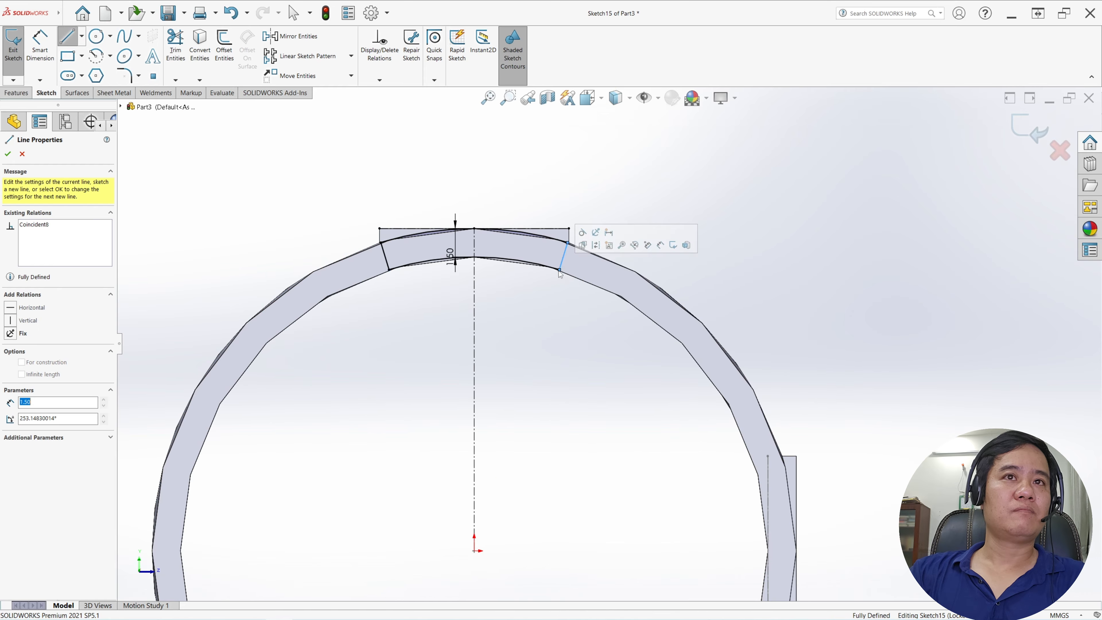
key(Escape)
scroll(613, 288, up, 5)
key(ctrl+7)
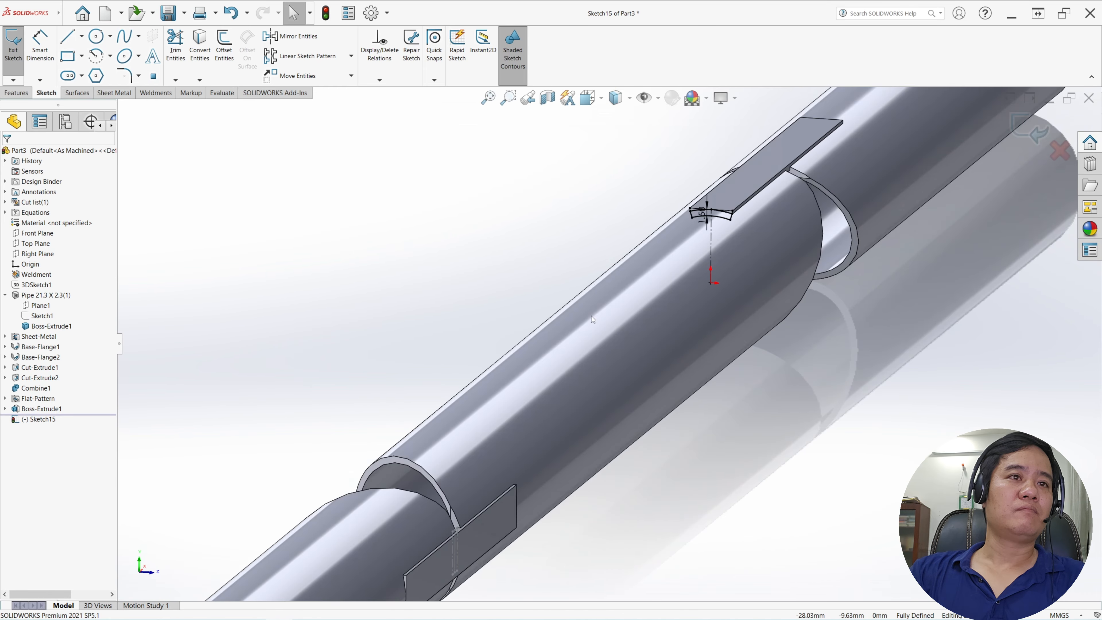
click(14, 75)
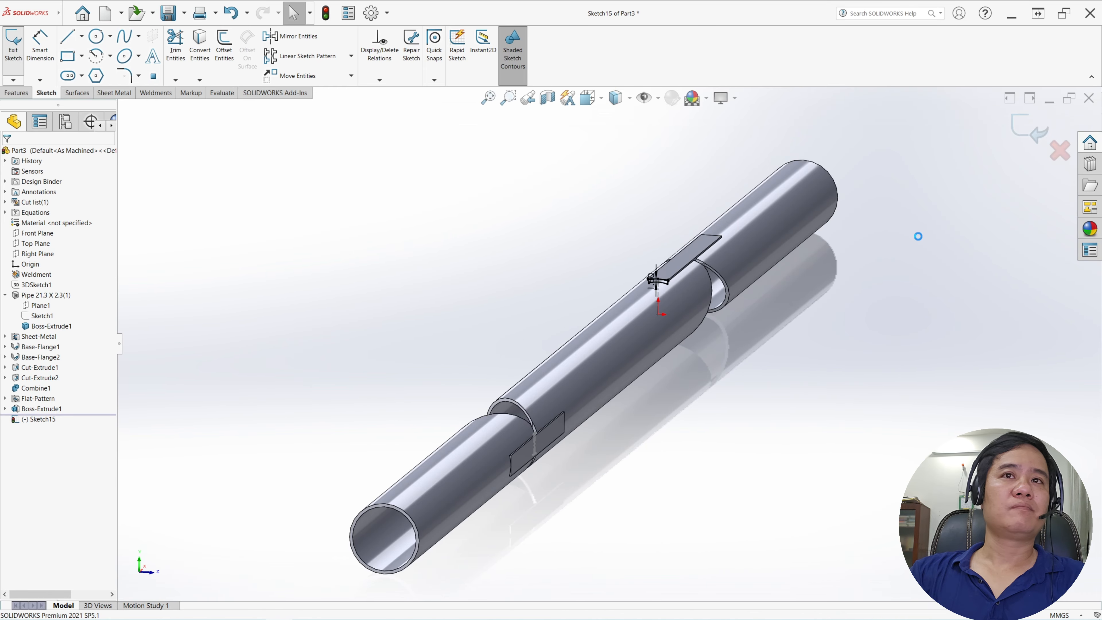
Step: Extrude the curved profile along the second flange up to the vertex at its far end, with Merge result enabled
scroll(659, 285, down, 5)
scroll(861, 239, down, 3)
scroll(898, 169, up, 3)
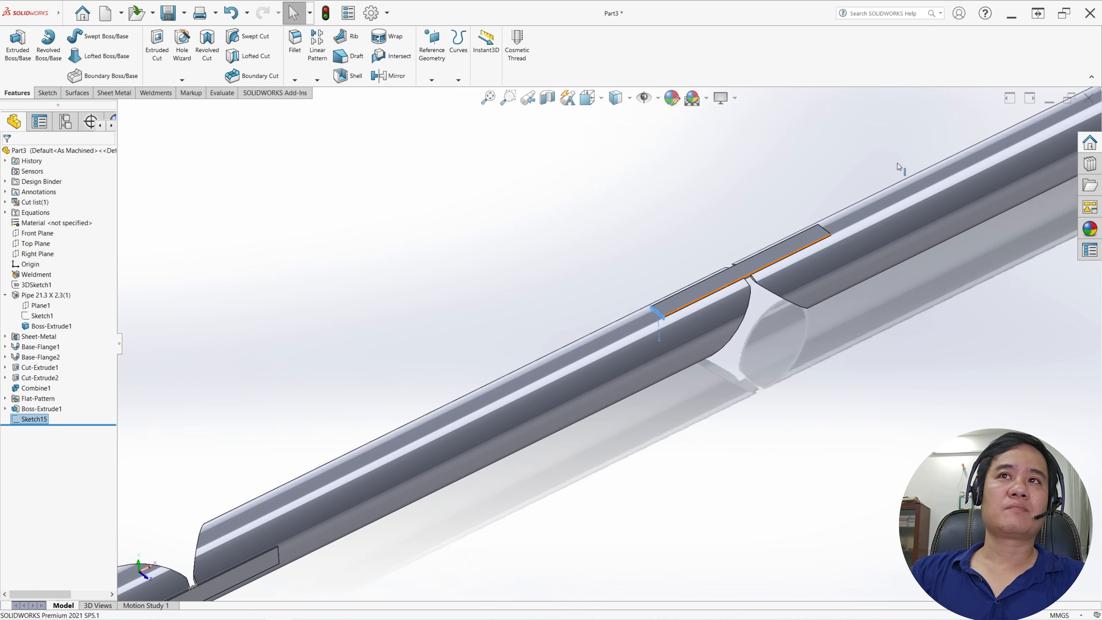
scroll(898, 169, down, 3)
middle_drag(767, 276, 784, 259)
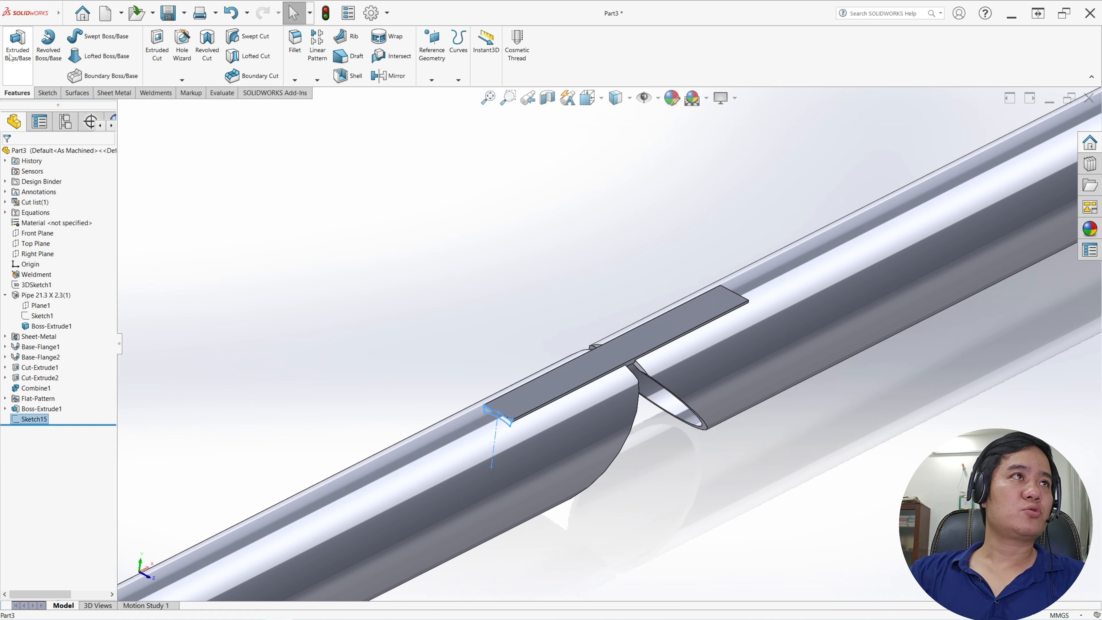
click(18, 43)
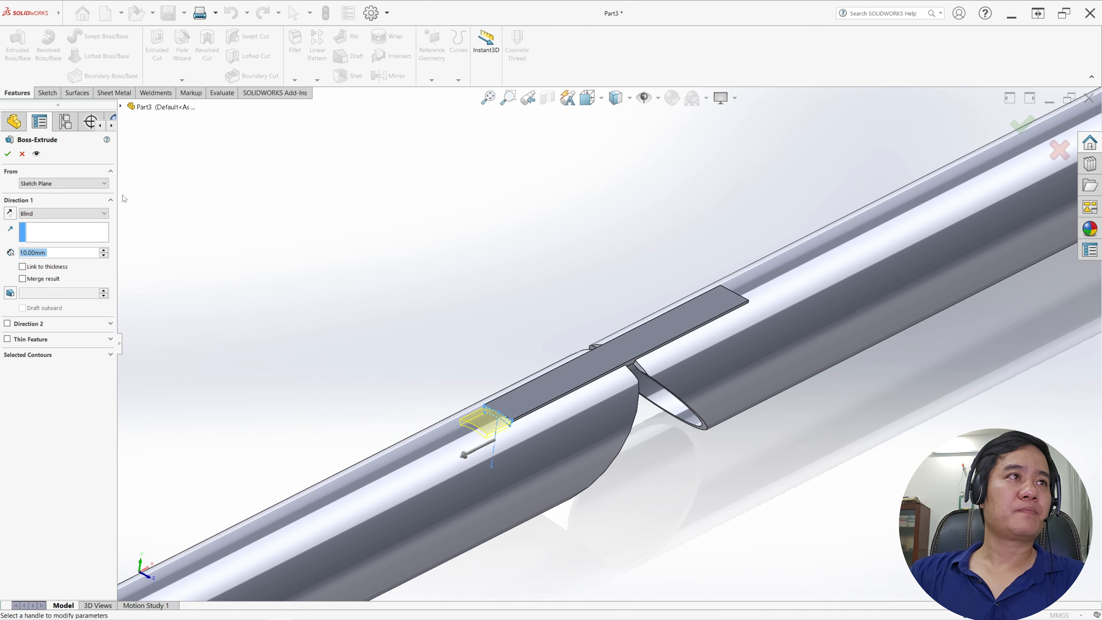
click(81, 213)
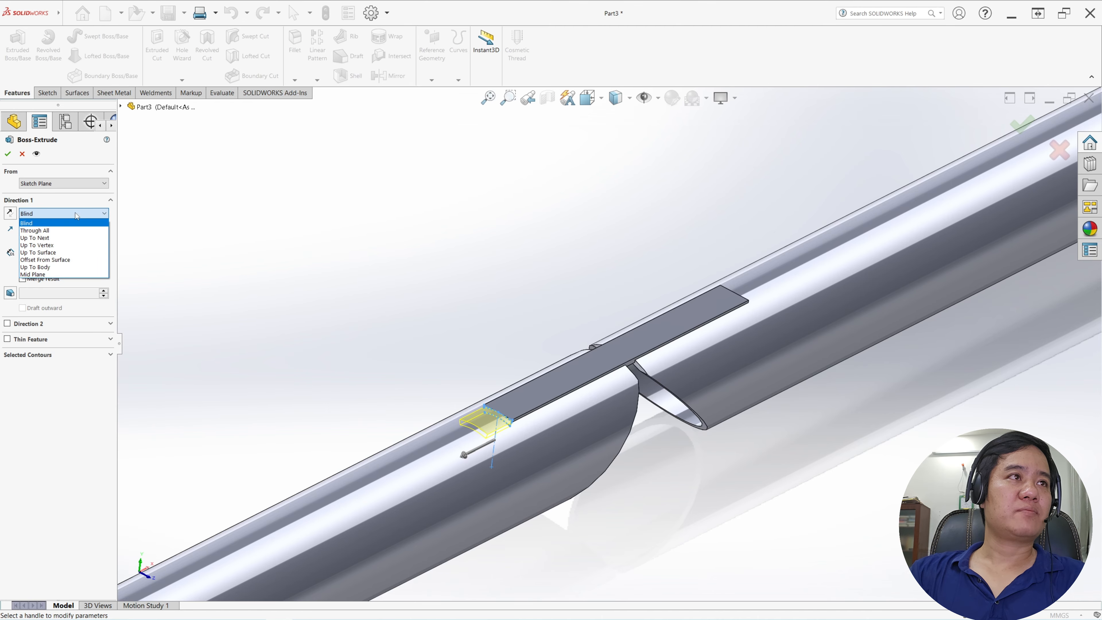
click(82, 246)
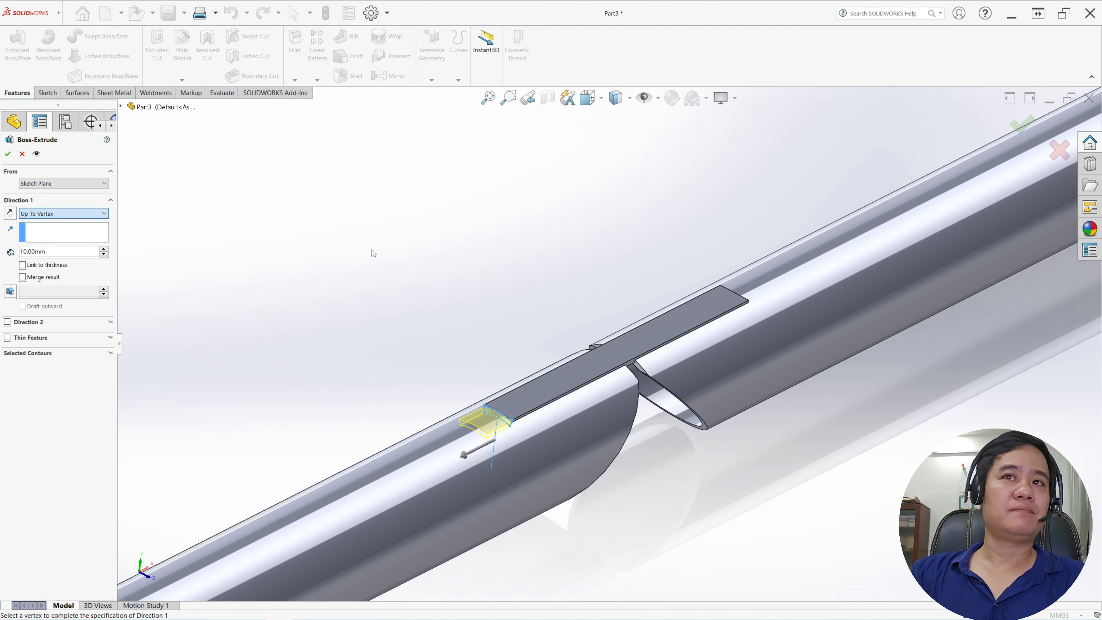
scroll(717, 298, down, 3)
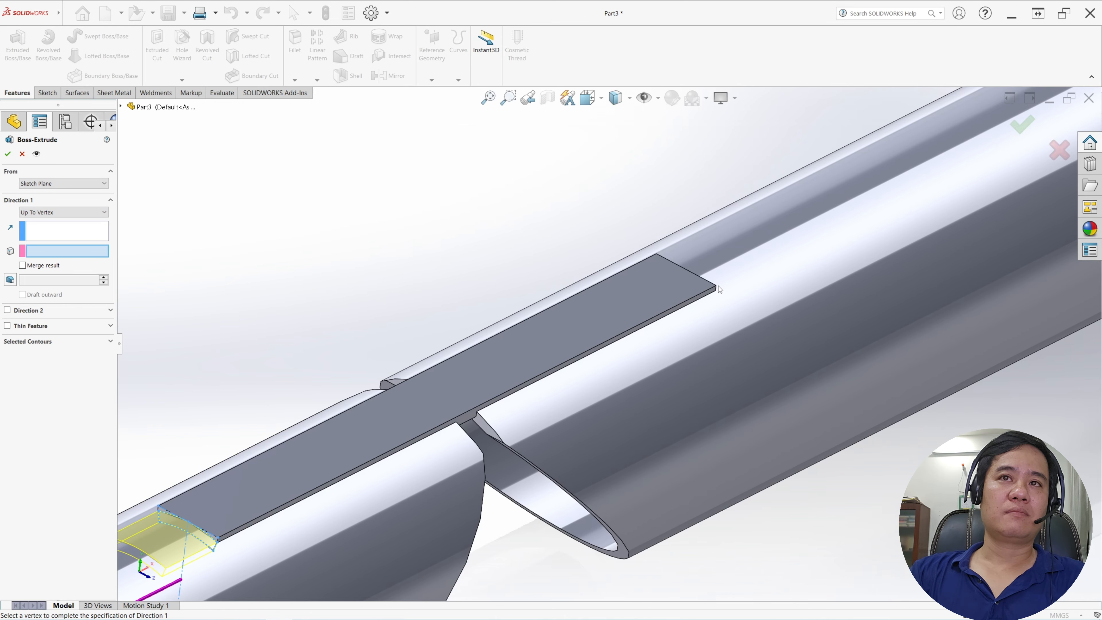
click(717, 287)
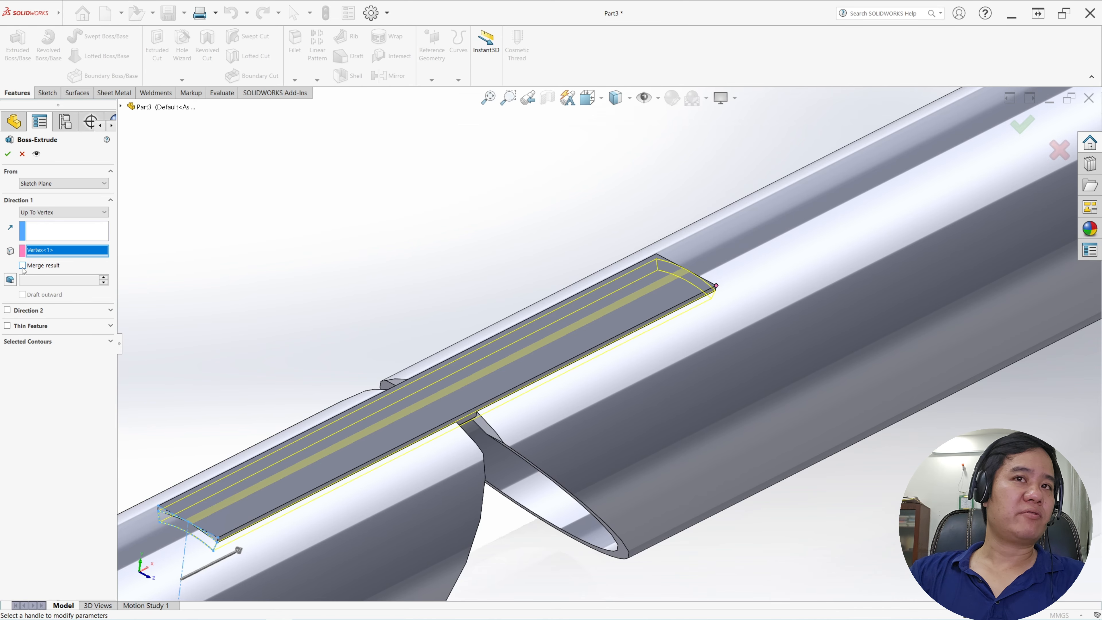
scroll(399, 254, up, 5)
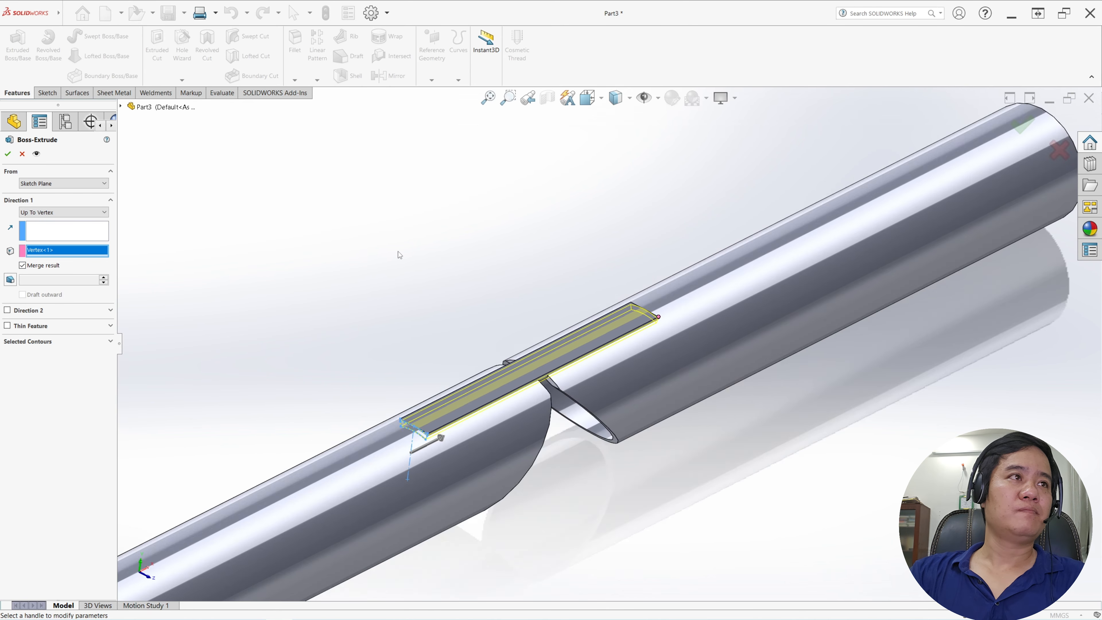
click(7, 154)
scroll(608, 295, up, 5)
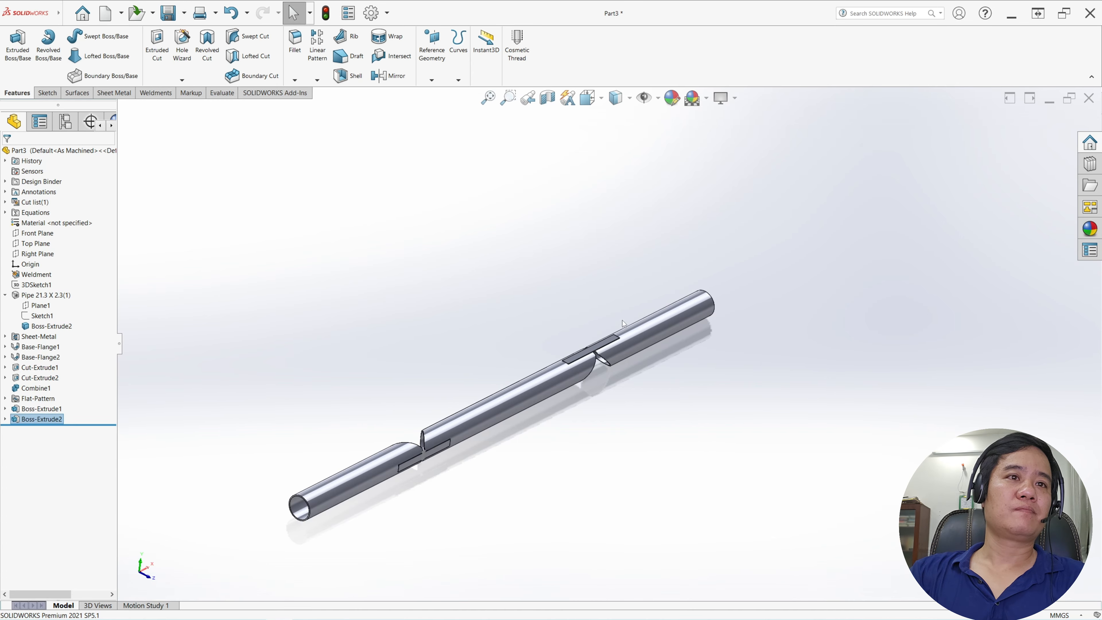
Step: Start a sketch on the pipe's end face and convert the face's outer circular edge into the sketch
mouse_move(527, 382)
middle_down()
mouse_move(581, 330)
mouse_move(539, 391)
middle_up()
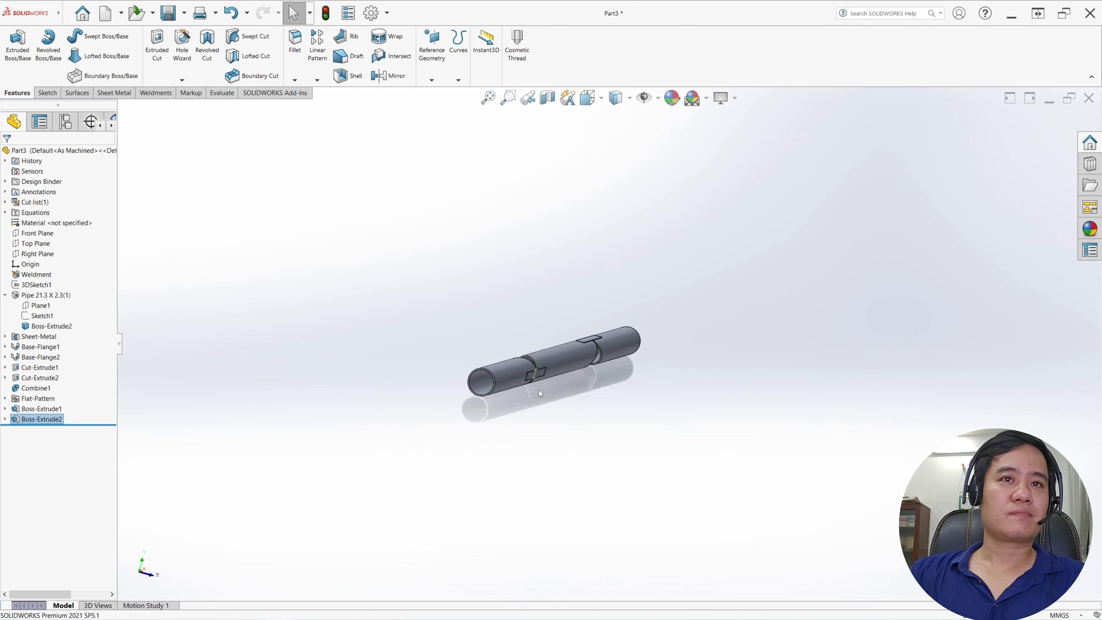
scroll(551, 369, down, 8)
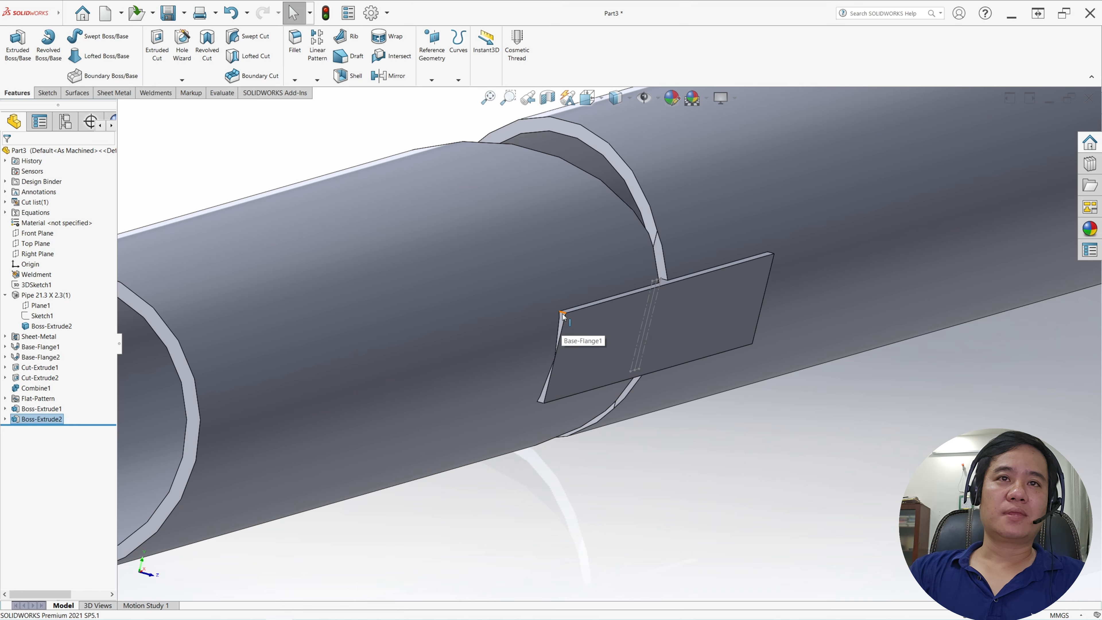
scroll(580, 322, up, 10)
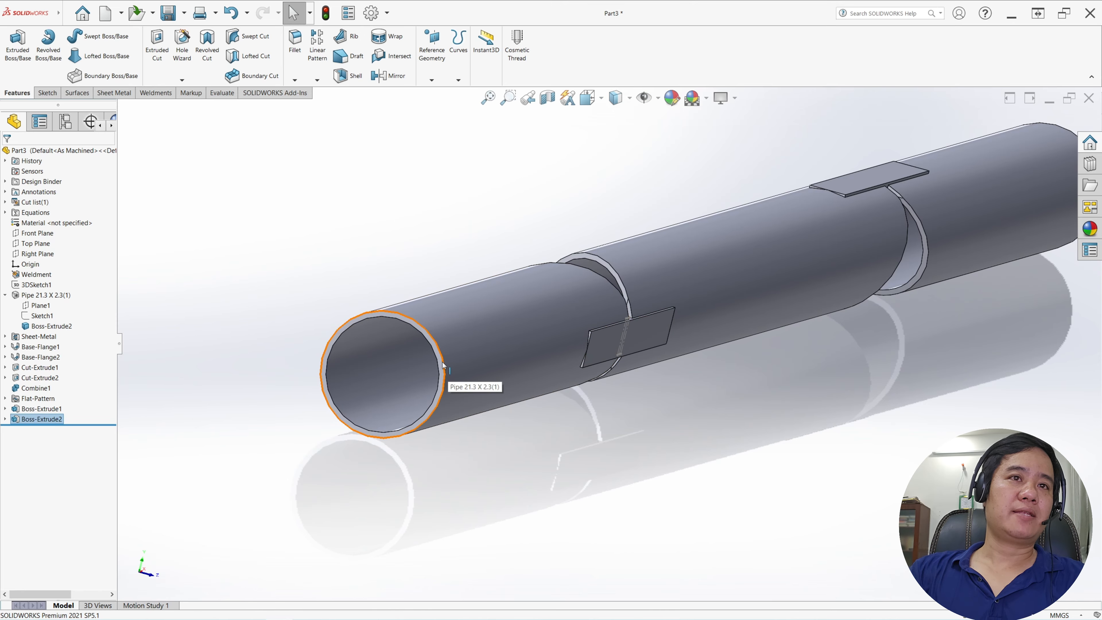
click(441, 372)
click(466, 335)
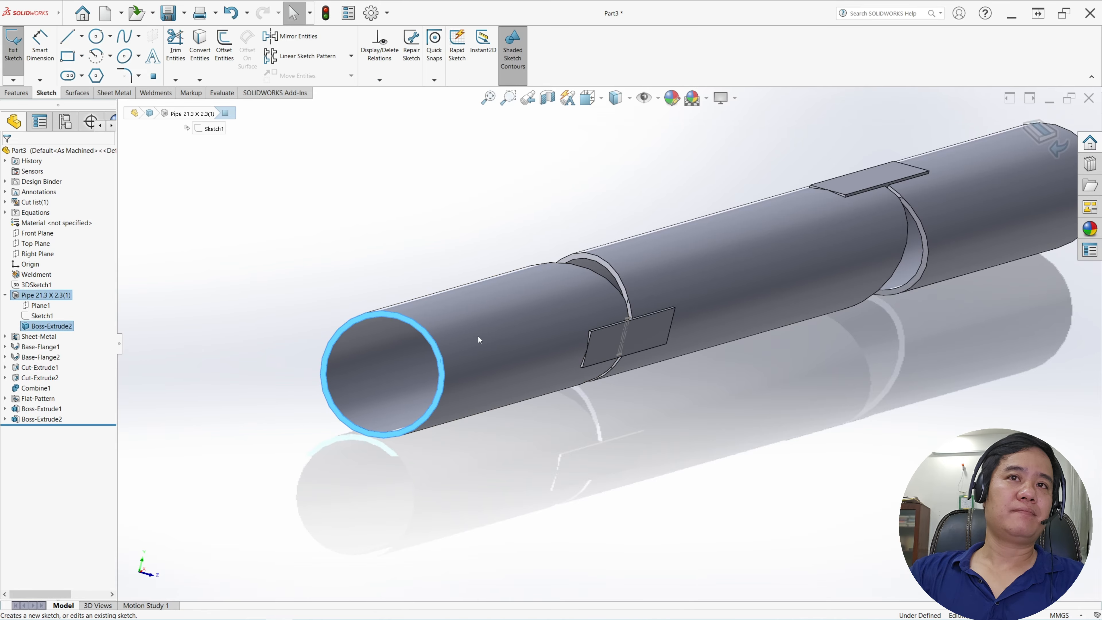
click(202, 41)
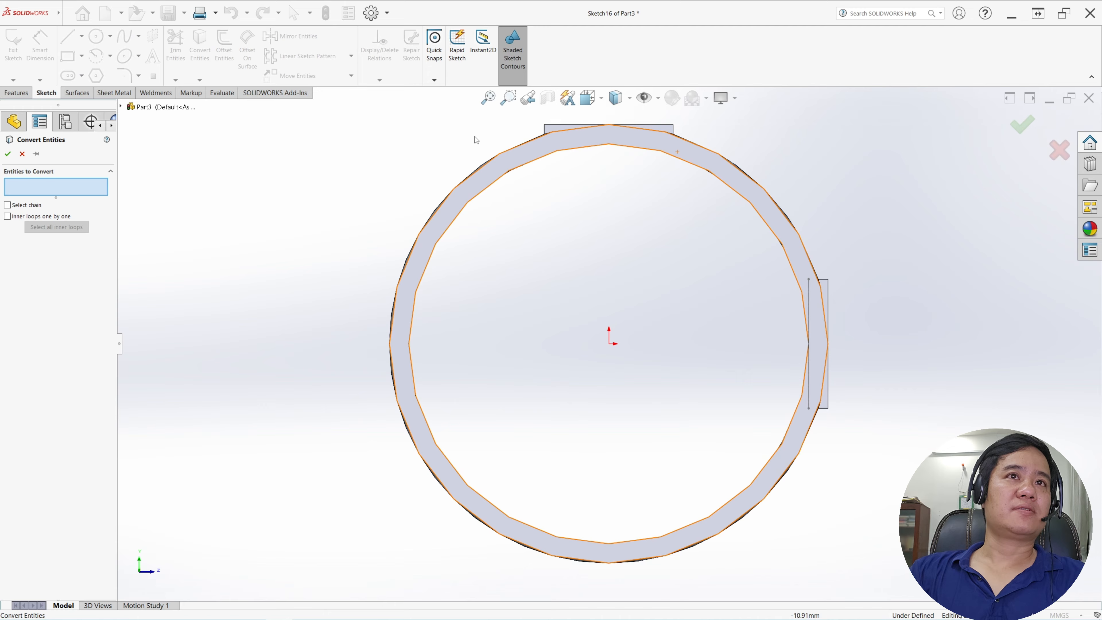
click(502, 157)
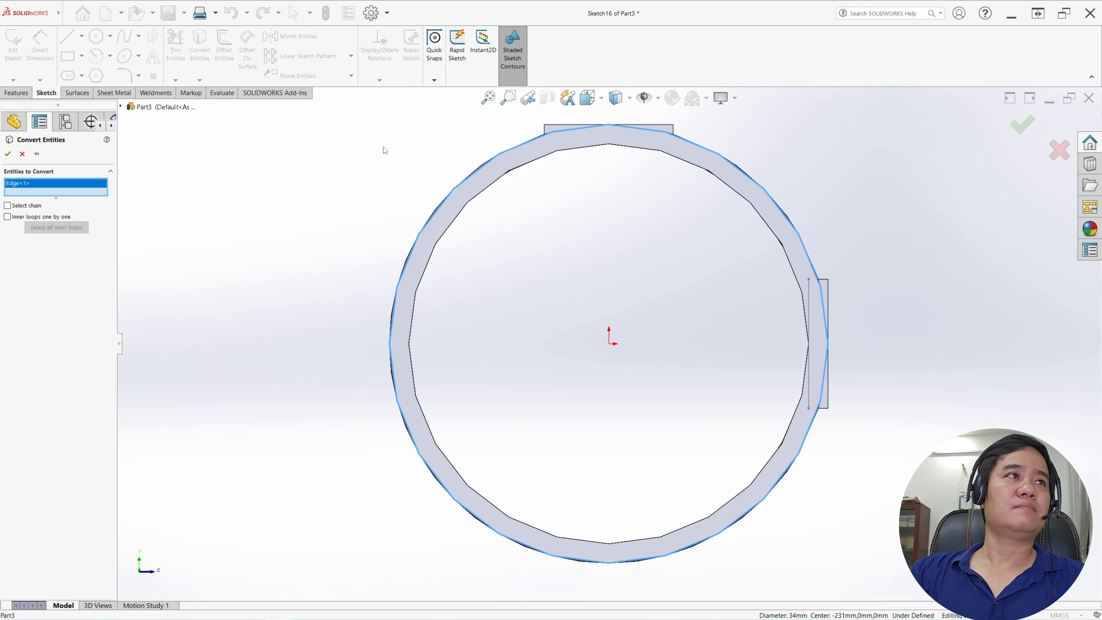
click(7, 153)
Step: Draw a circle of about 17.7 mm radius centred on the origin, enclosing the flange corners, and exit the sketch
click(96, 36)
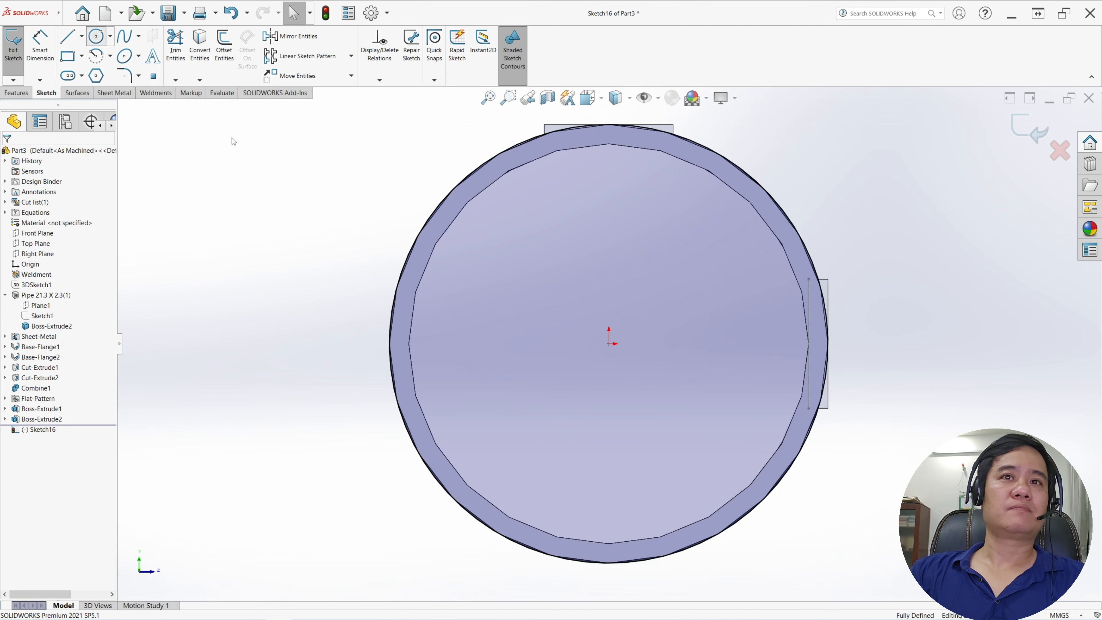
click(609, 343)
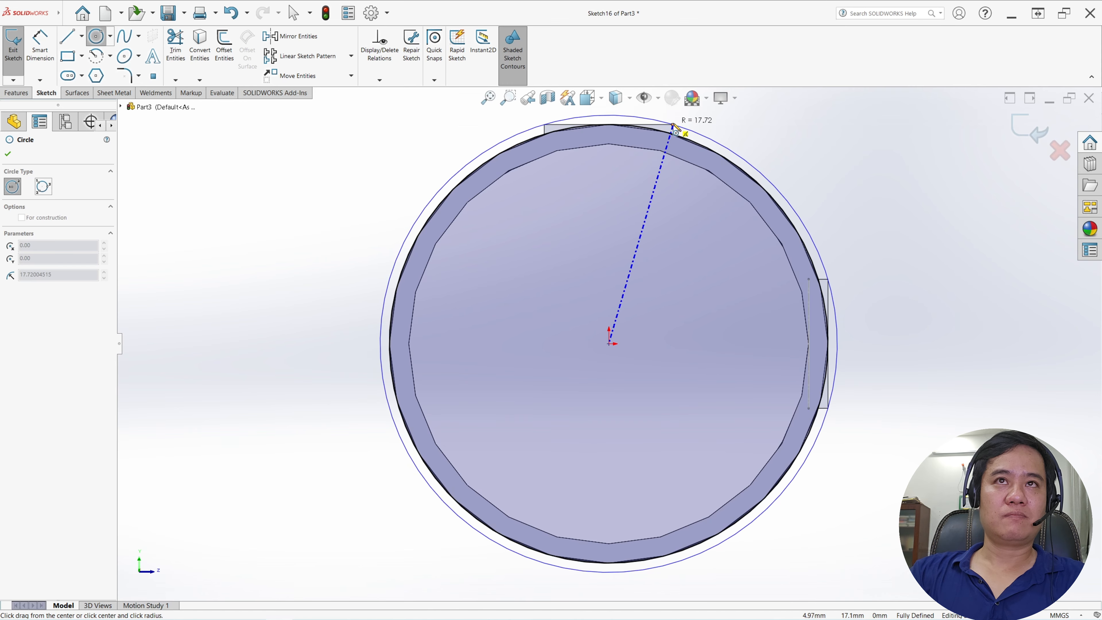
click(676, 117)
key(Escape)
key(f)
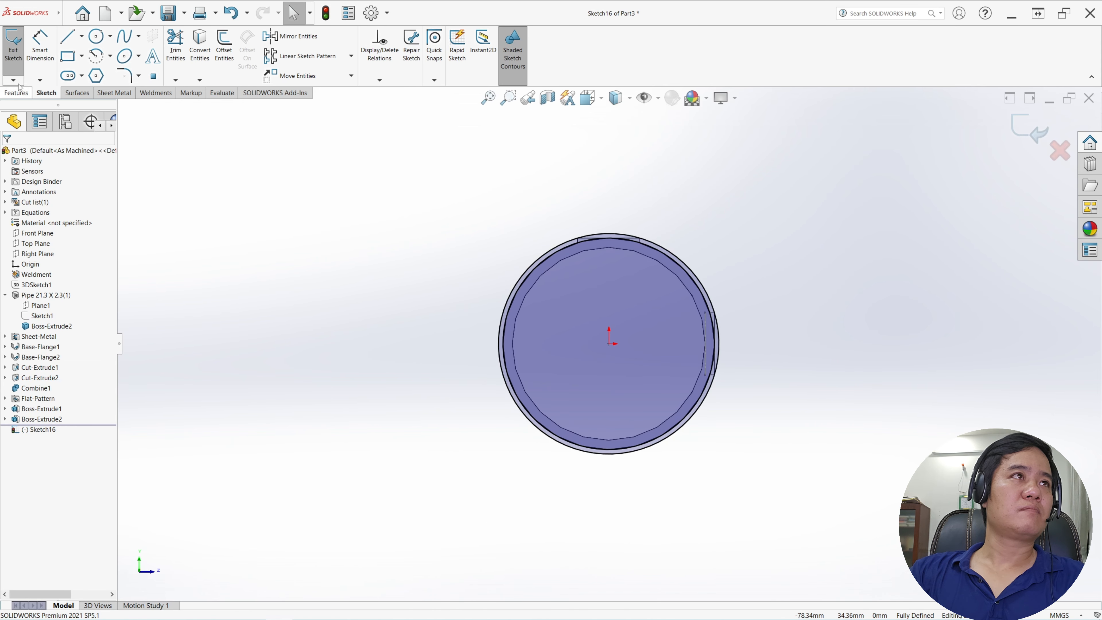
click(13, 44)
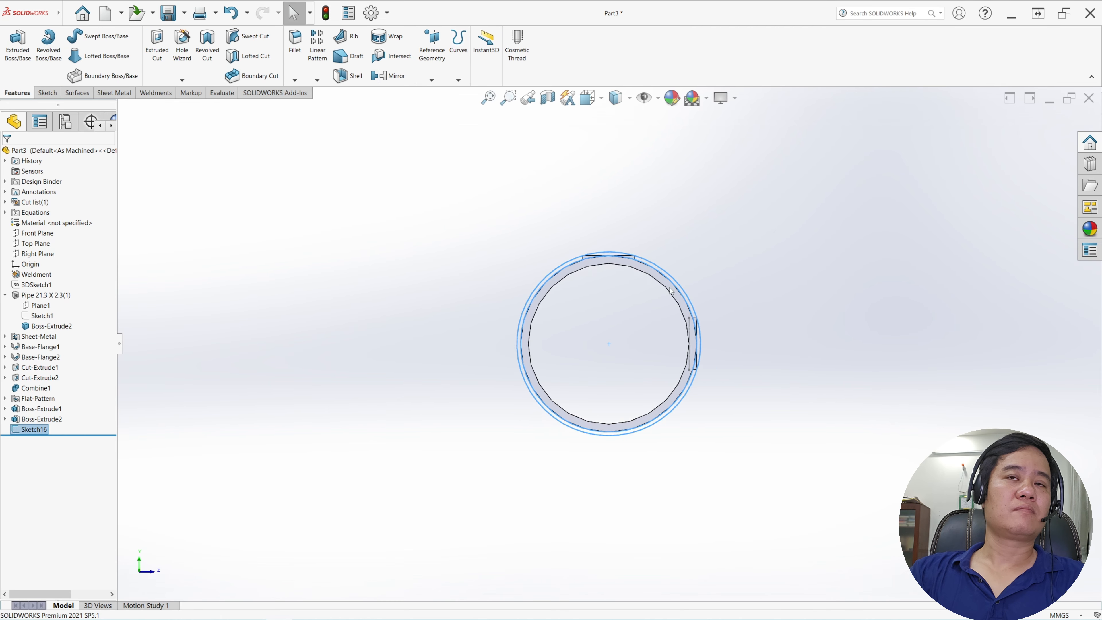
Step: Cut the ring between the two circles Through All along the pipe to trim the flange material outside its surface
middle_drag(607, 303, 596, 348)
scroll(597, 348, up, 4)
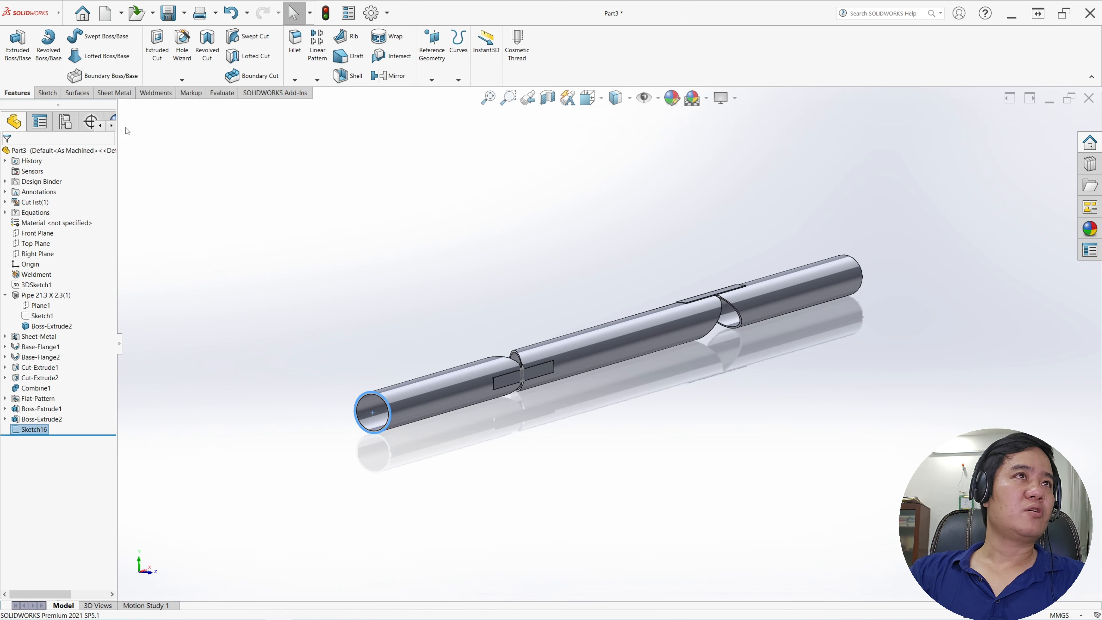
click(157, 46)
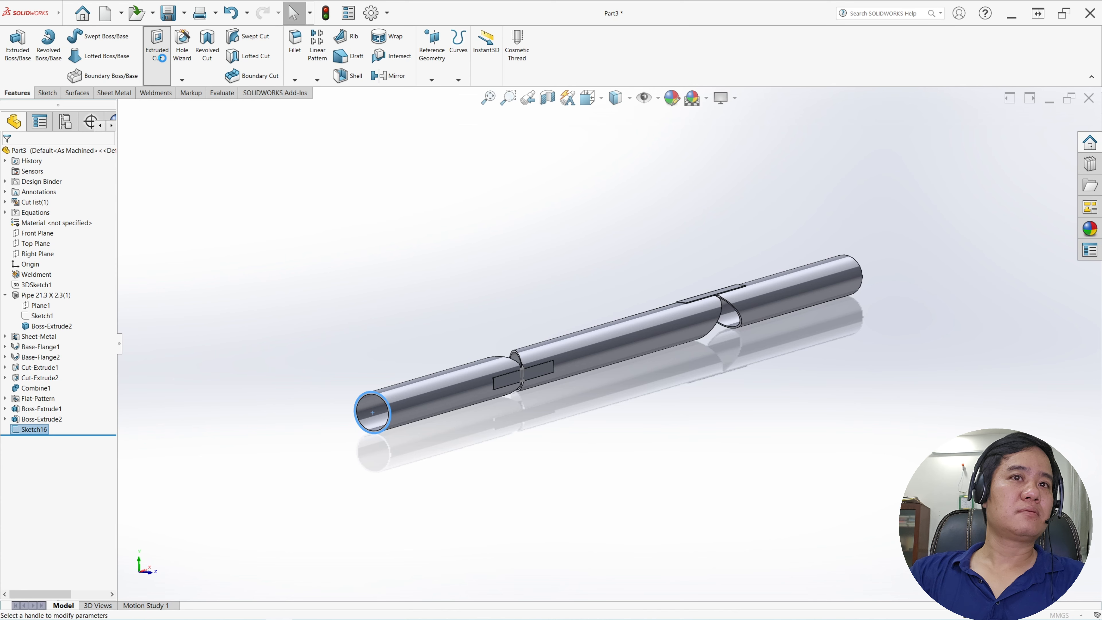
click(75, 213)
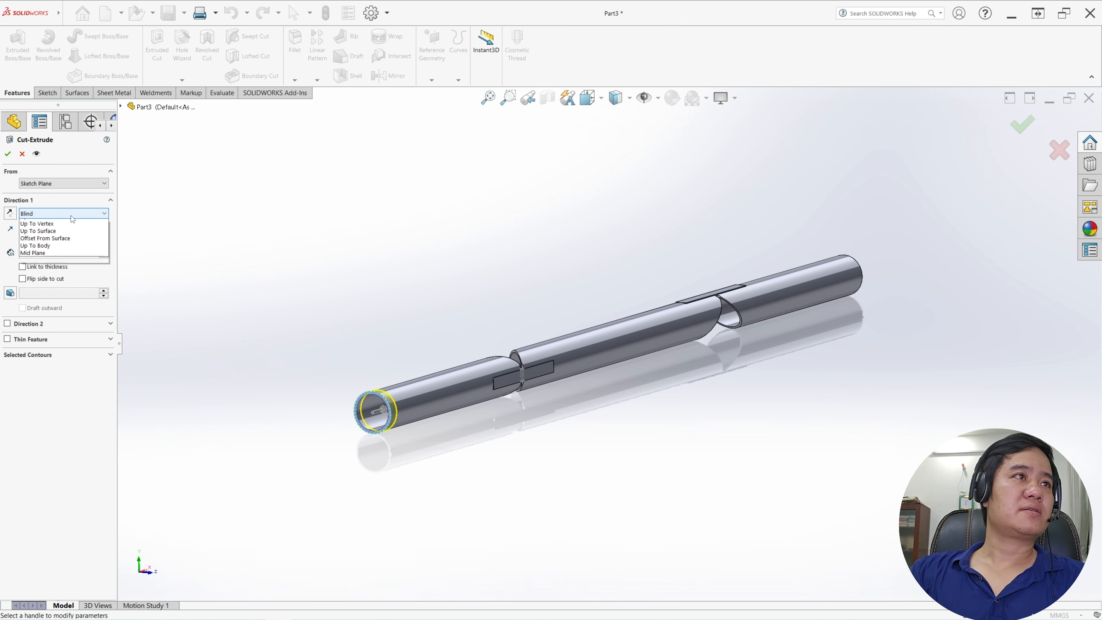
click(76, 230)
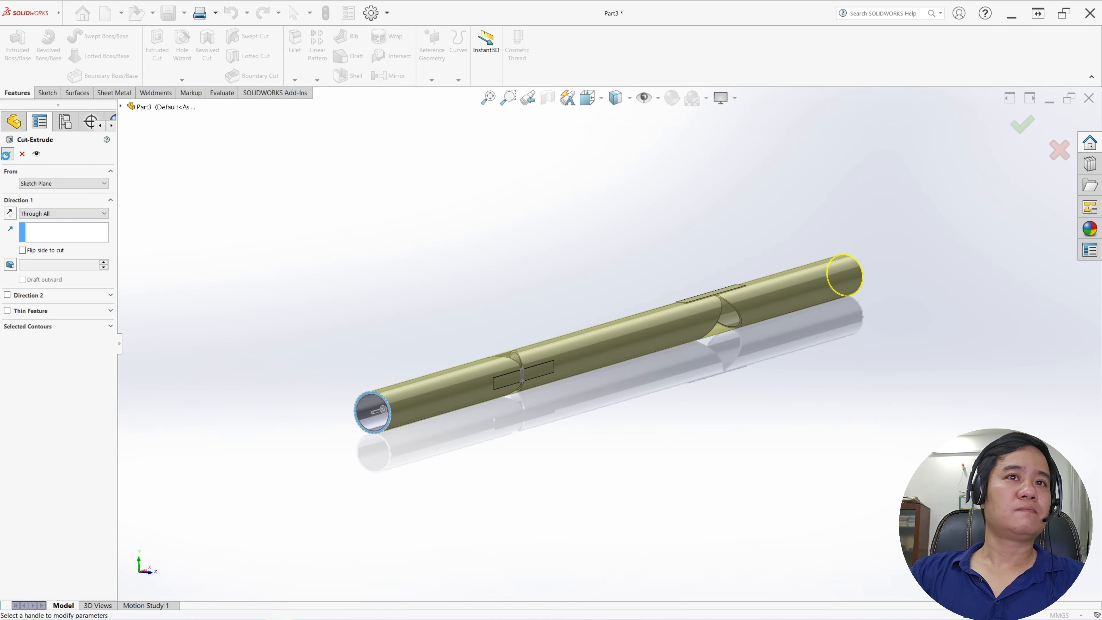
middle_drag(632, 347, 572, 278)
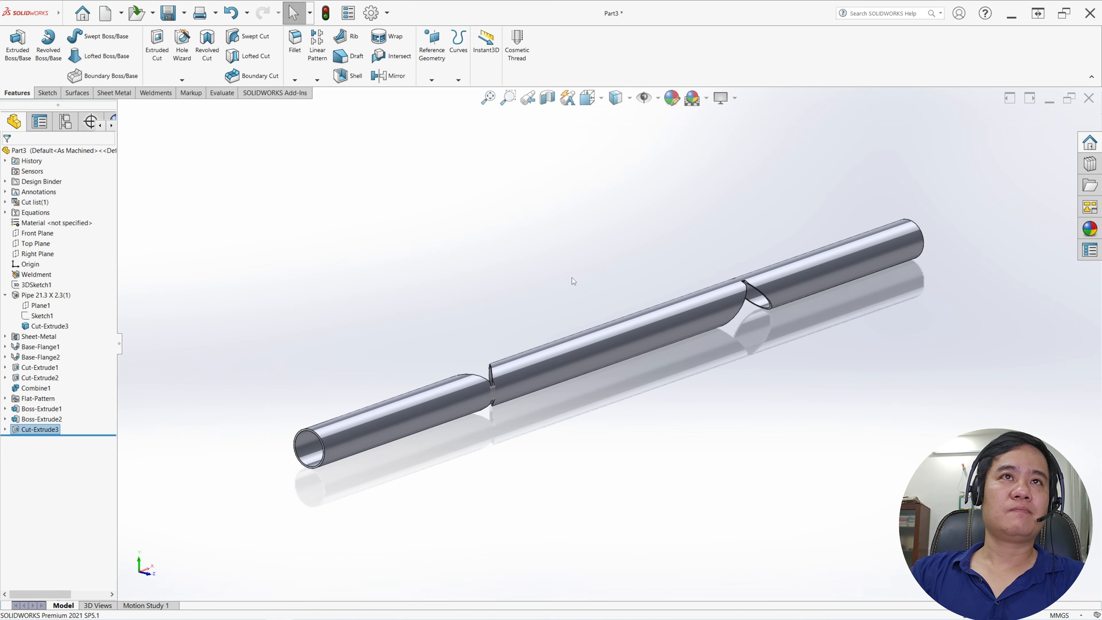
scroll(572, 277, up, 3)
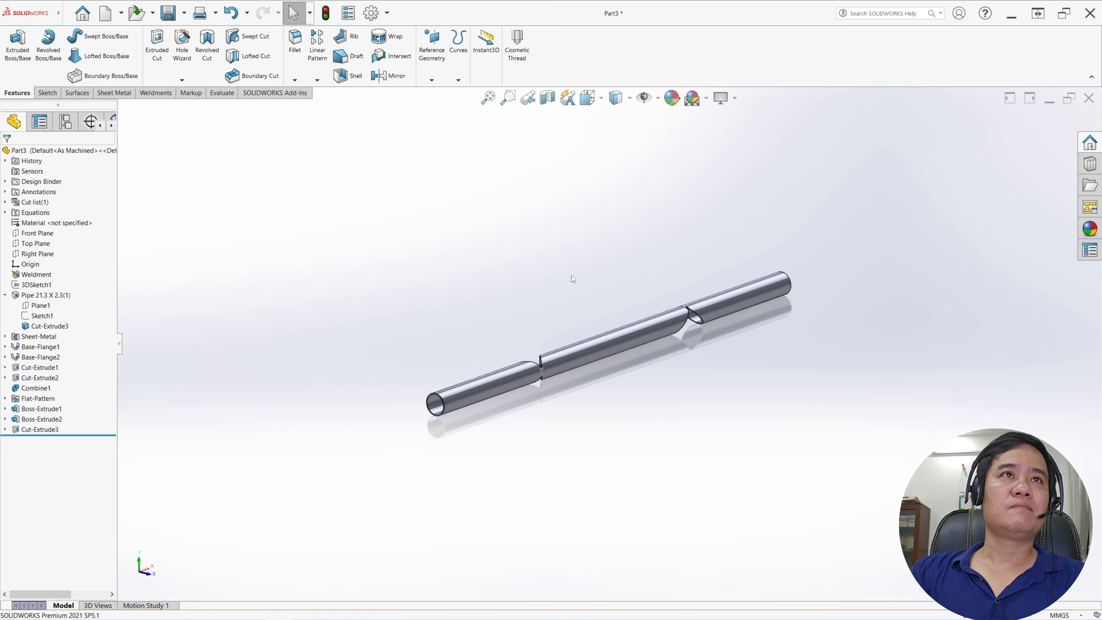
Step: Return the pipe to its folded shape and flatten it again to inspect both states
click(113, 92)
click(484, 75)
click(477, 78)
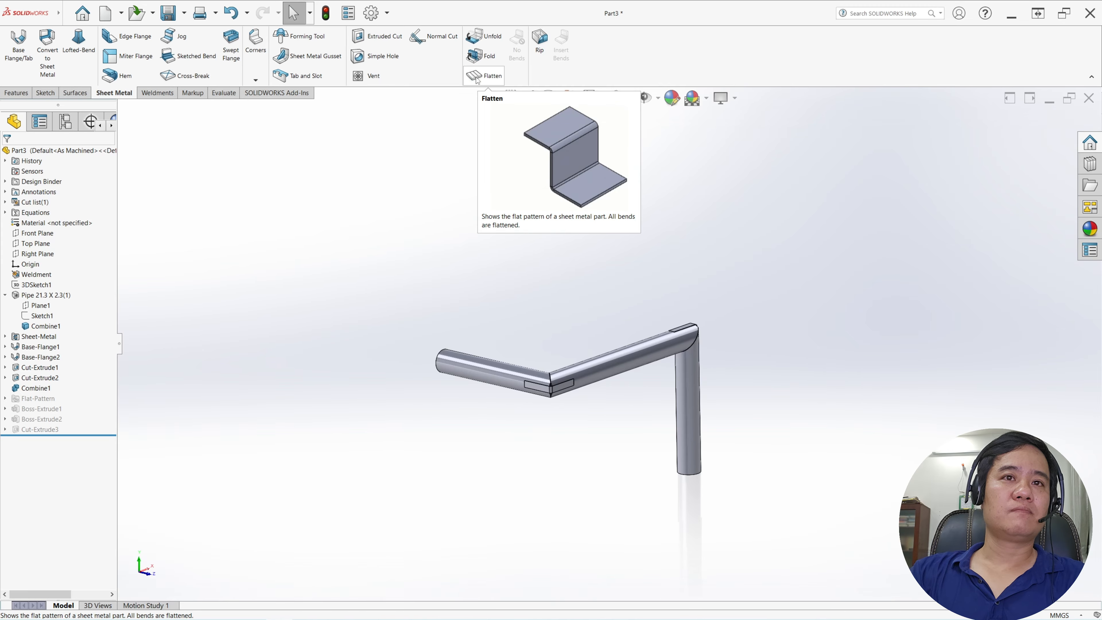
click(476, 79)
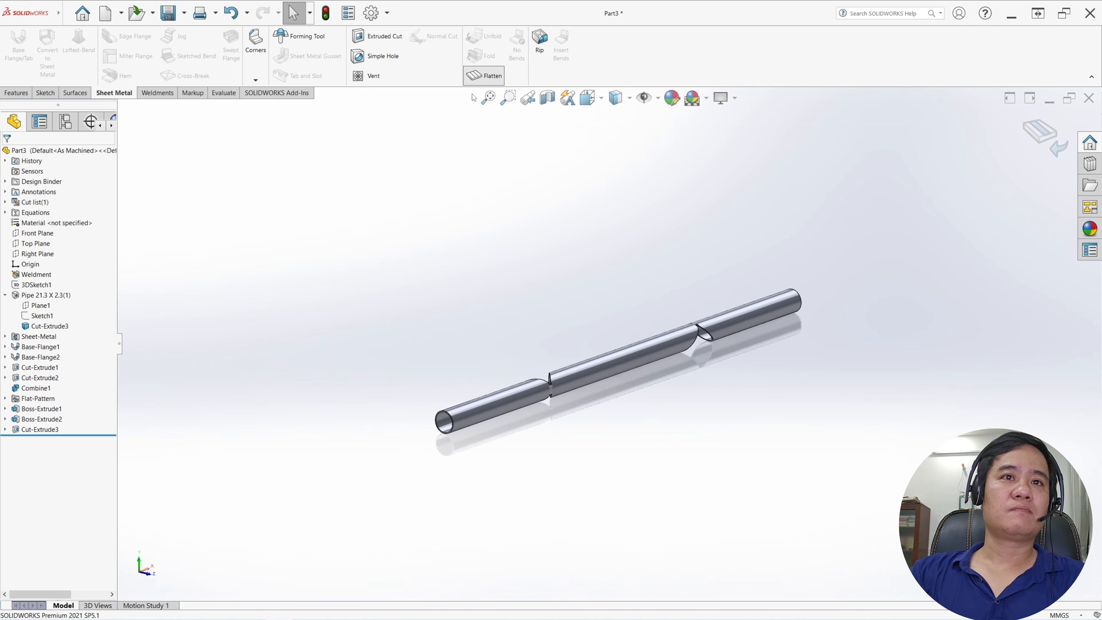
scroll(718, 408, down, 3)
scroll(710, 368, up, 2)
scroll(607, 420, down, 1)
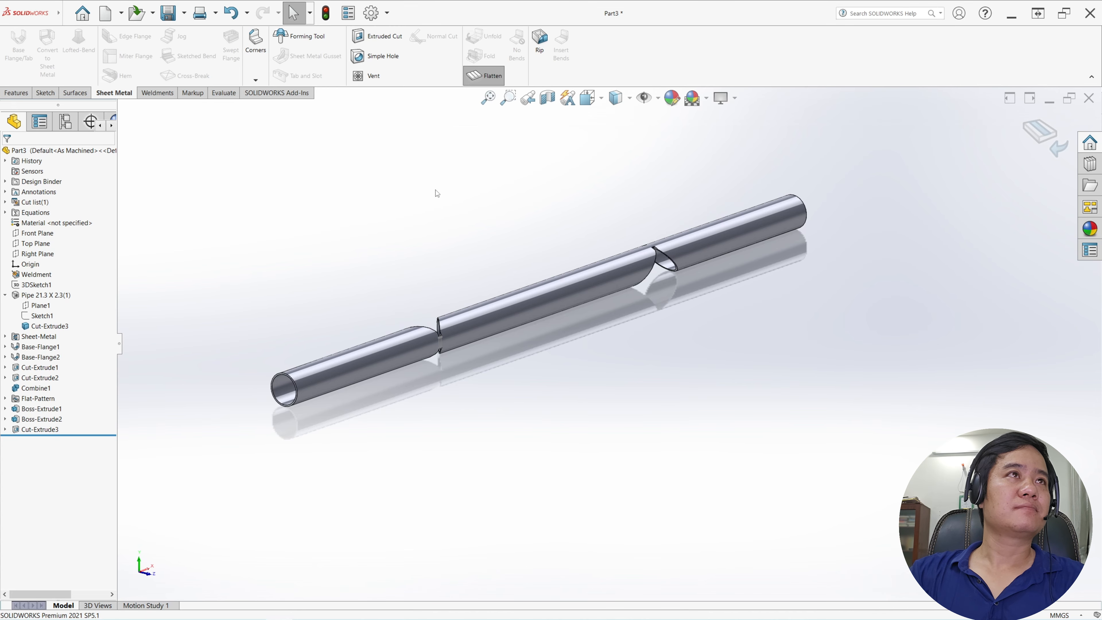
Step: Save the part as Part1 on the Desktop and export a STEP AP203 copy under the same name
click(167, 13)
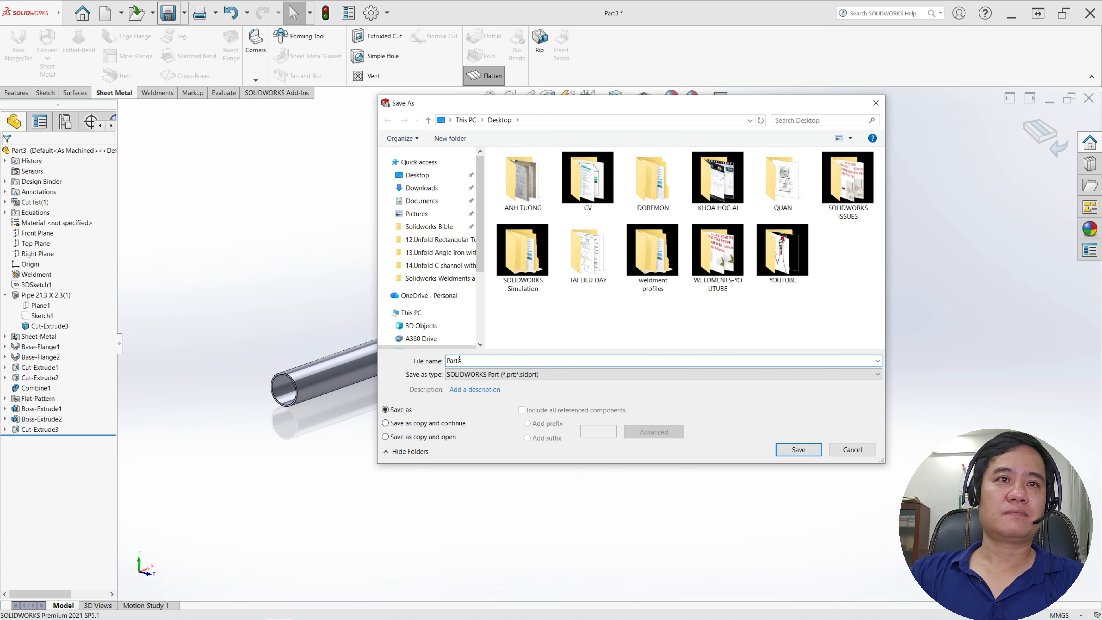
click(794, 450)
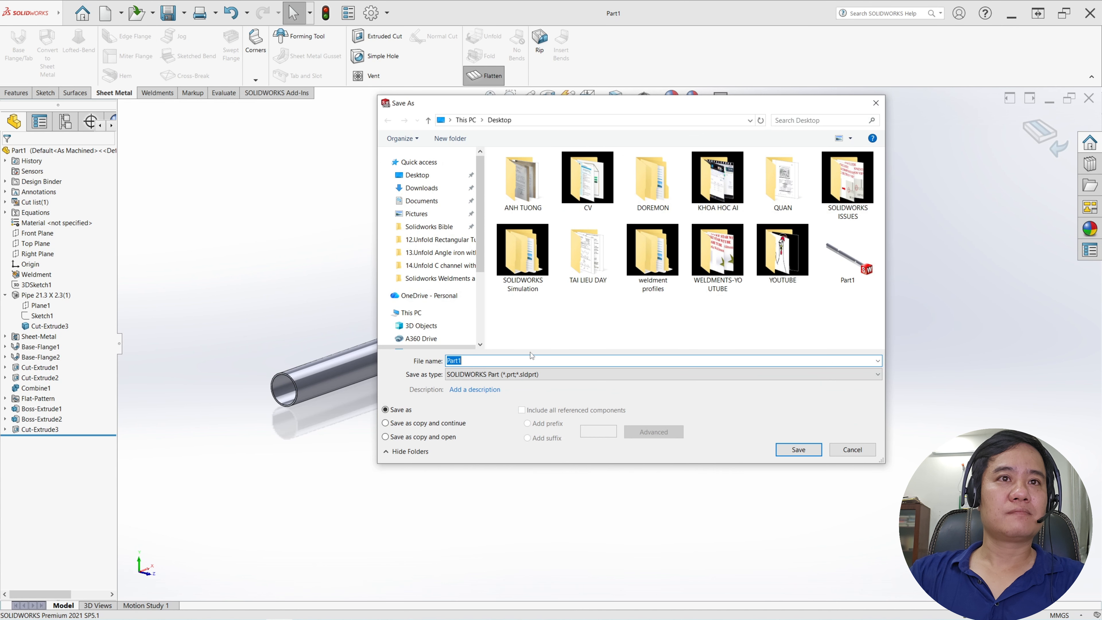
click(531, 374)
click(529, 338)
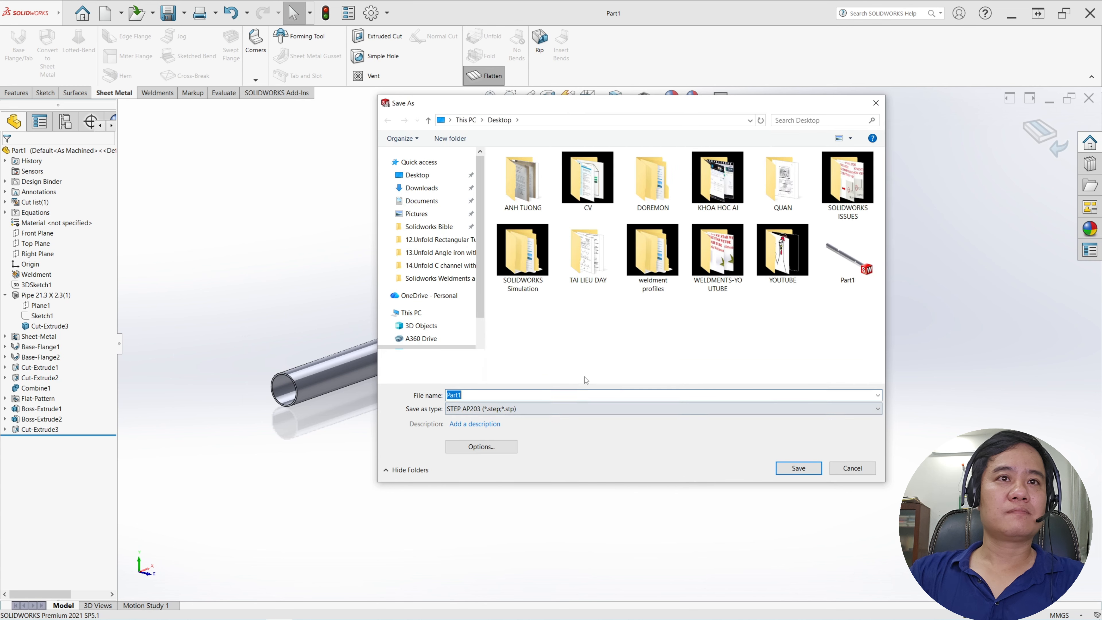
click(799, 468)
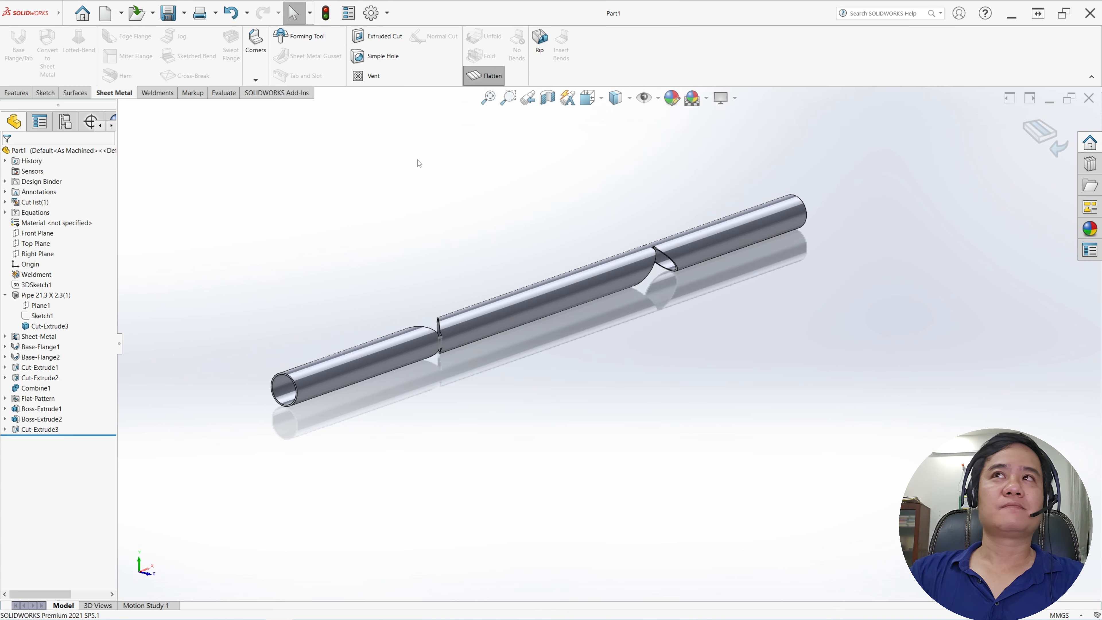
Step: Switch to EmpowerTubekit in a maximized window and add Part1.STEP from the Desktop as a part
click(1012, 13)
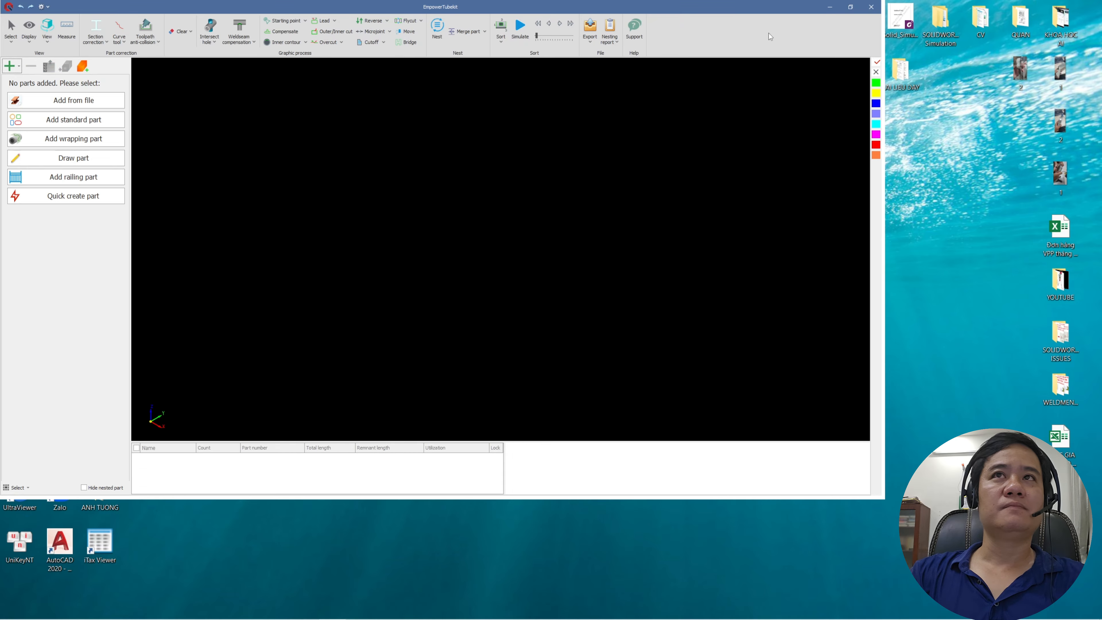
click(850, 7)
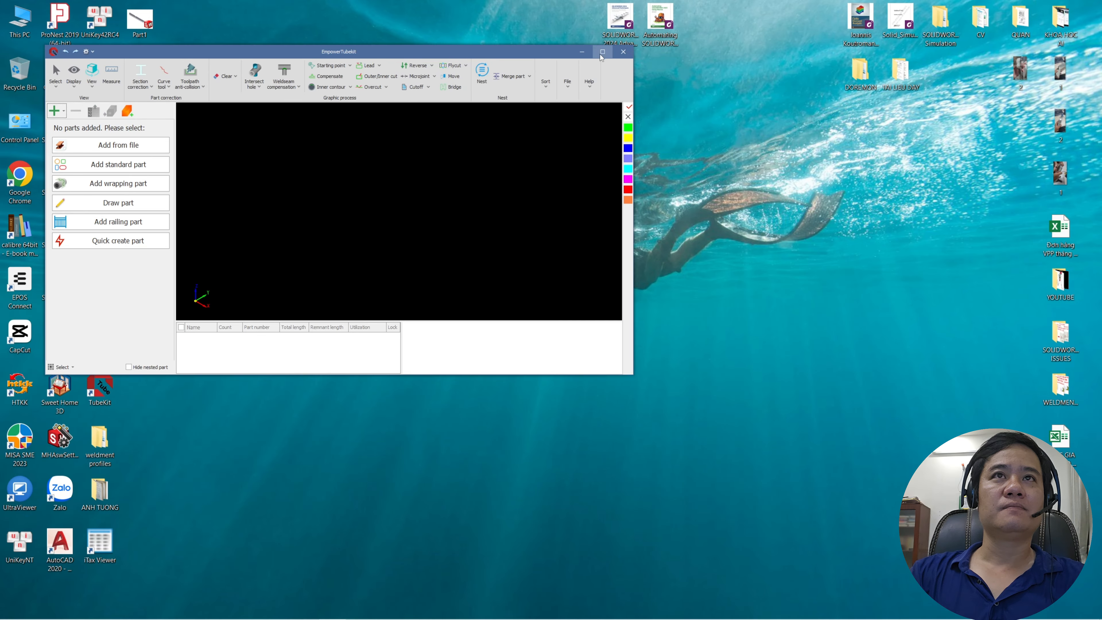
click(602, 52)
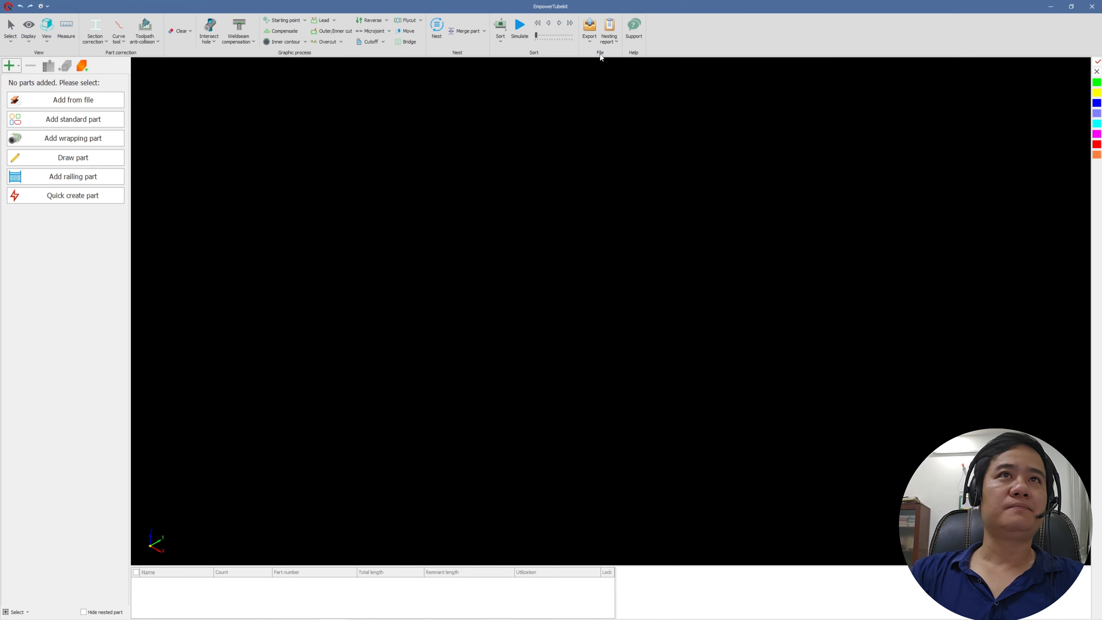
click(82, 101)
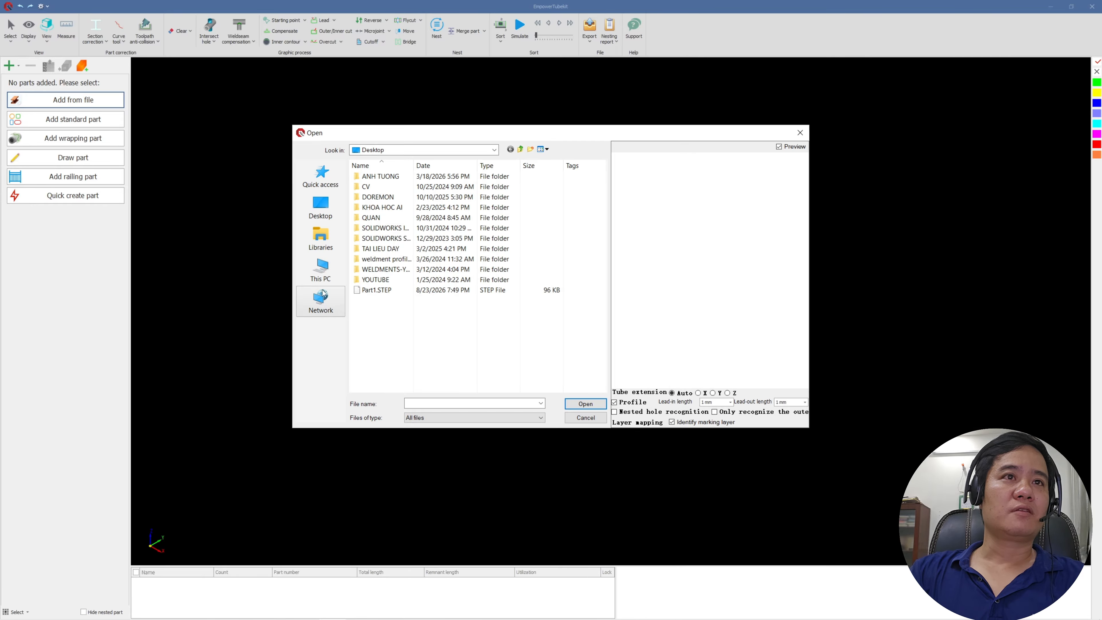
click(406, 291)
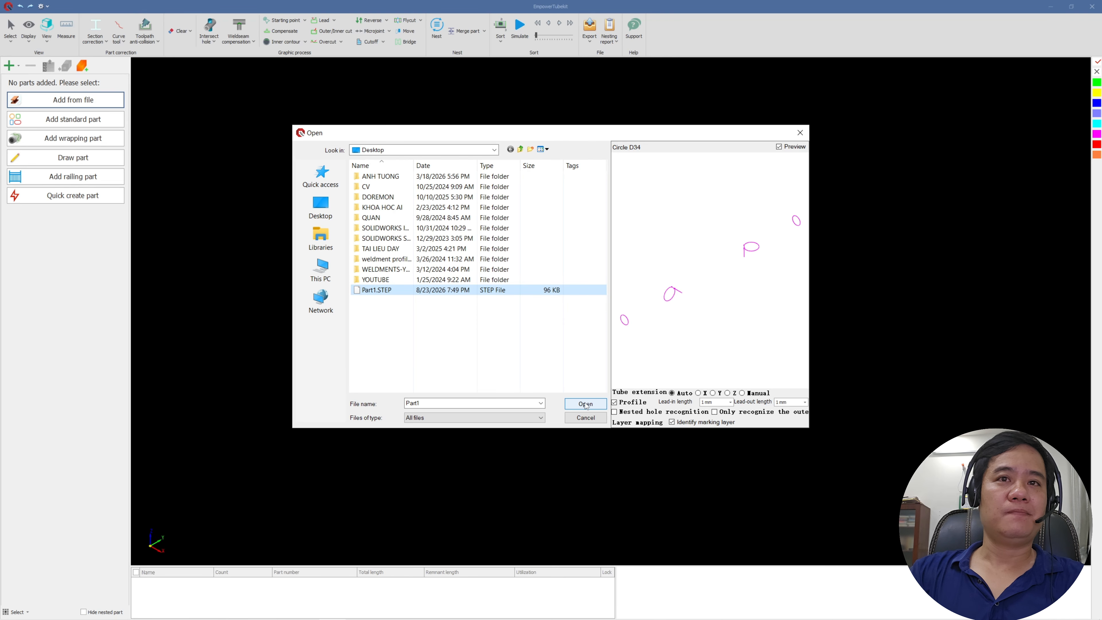
click(586, 404)
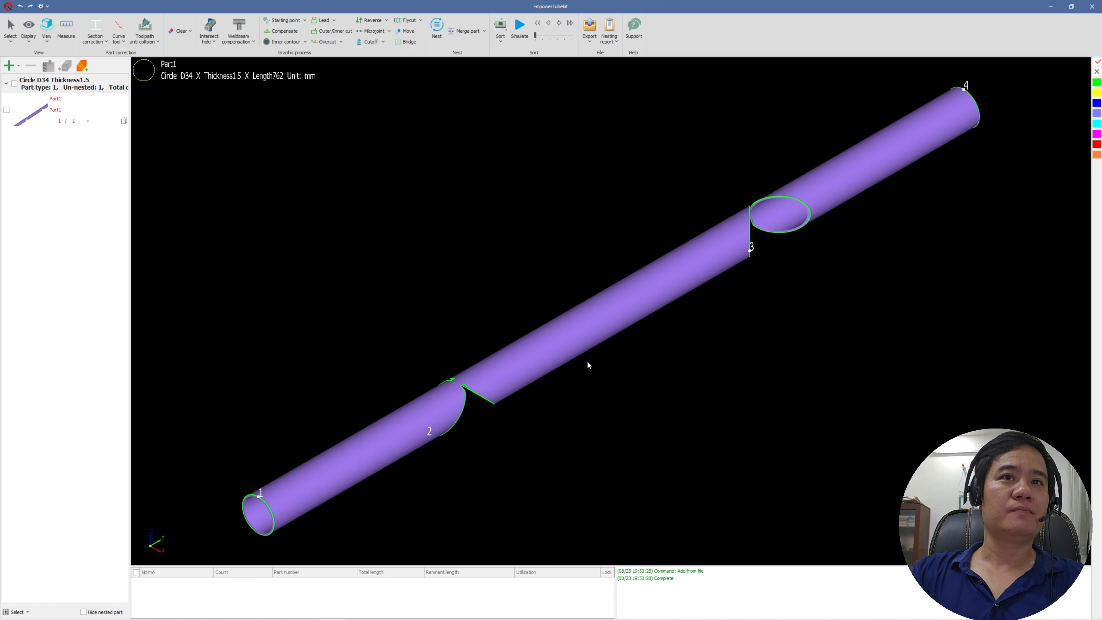
Step: Run the cutting simulation on the imported pipe
scroll(588, 365, down, 3)
middle_drag(588, 362, 589, 304)
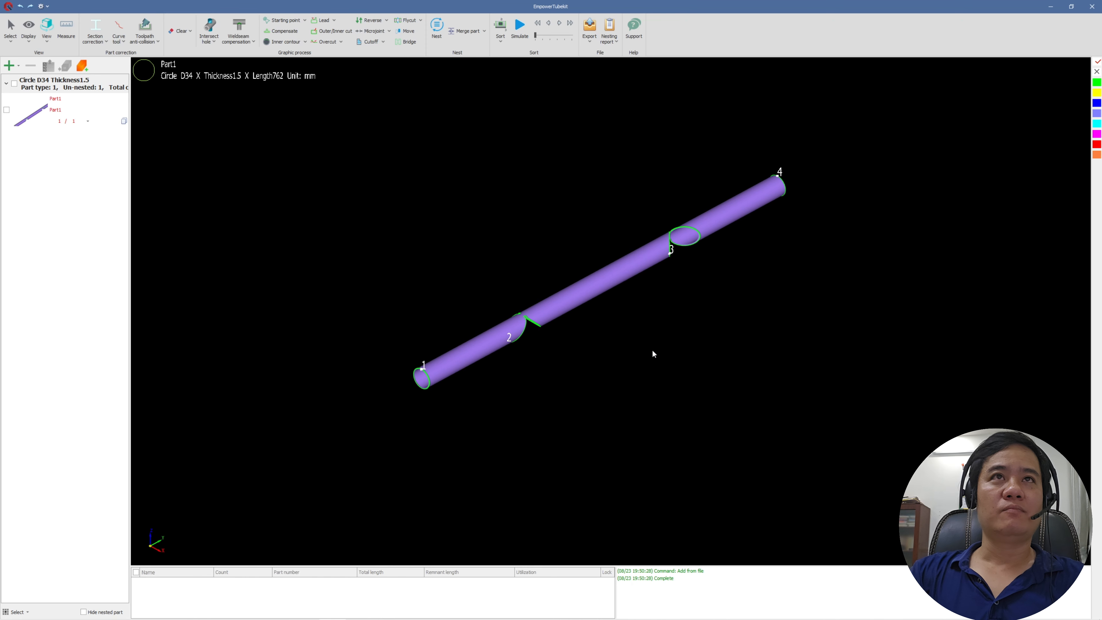
click(521, 33)
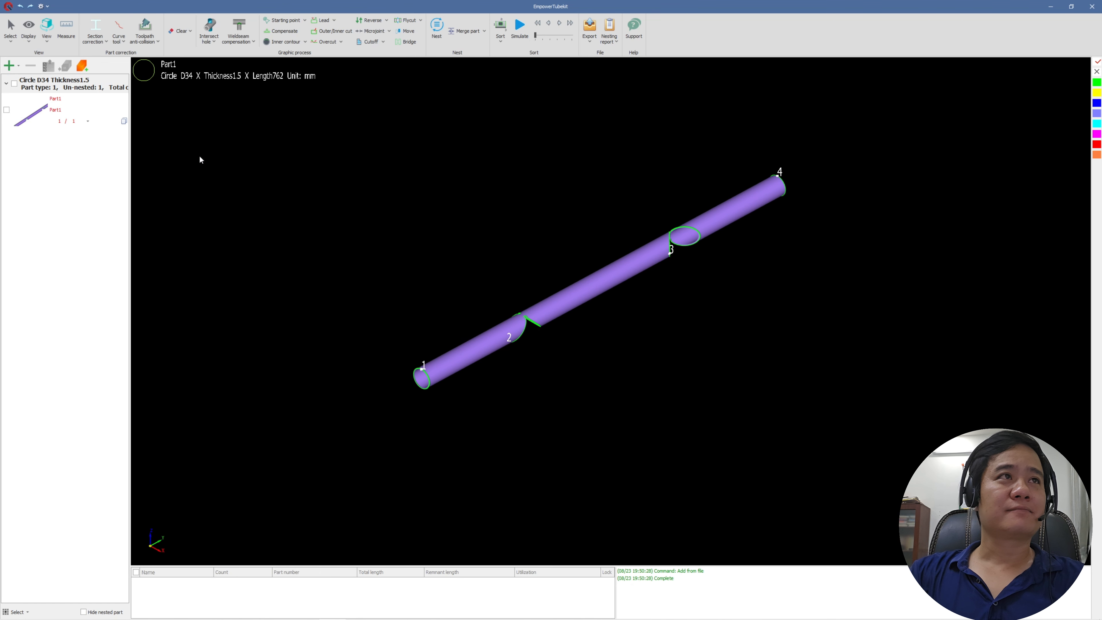
Step: Set the quantity of Part1 to 2
click(88, 121)
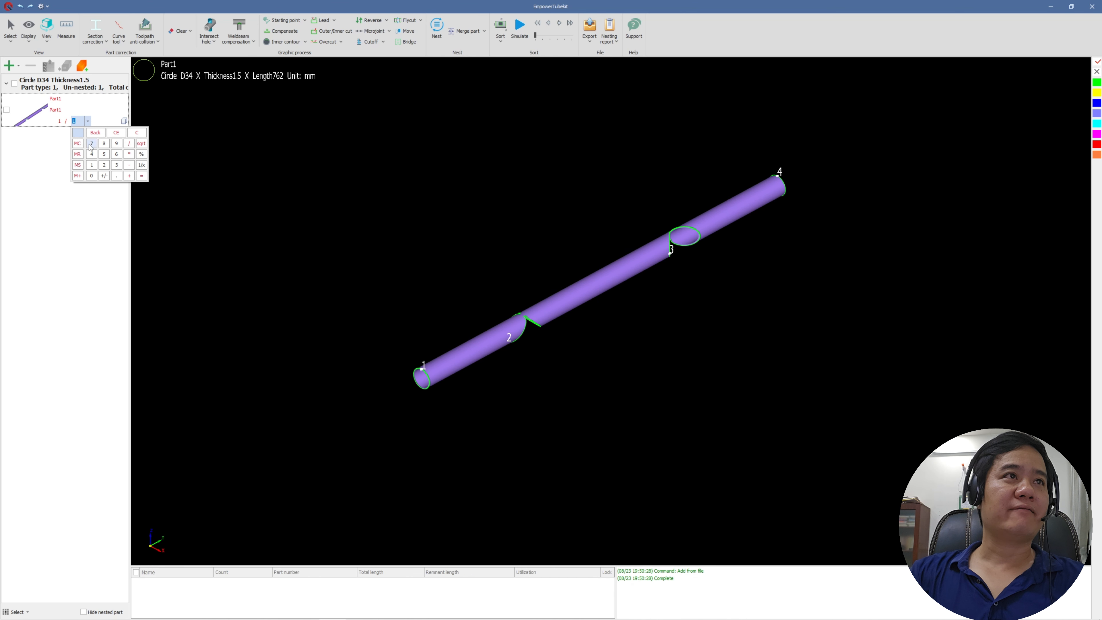
click(104, 165)
click(404, 187)
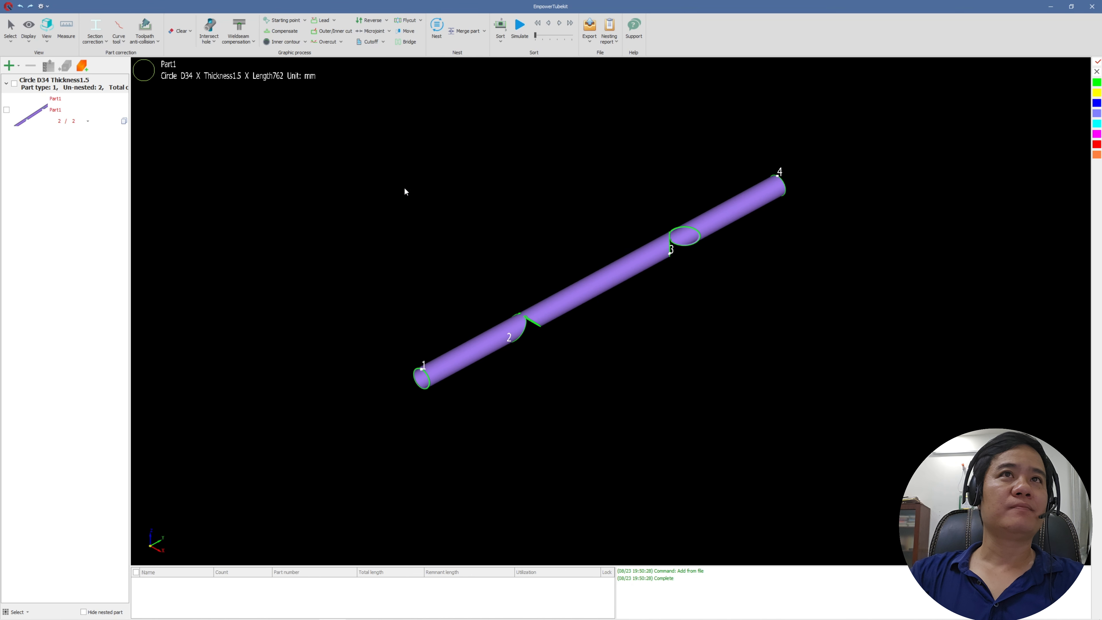
Step: Auto-nest all parts on Circle D34 stock with the tube length set to 1500 mm
click(437, 31)
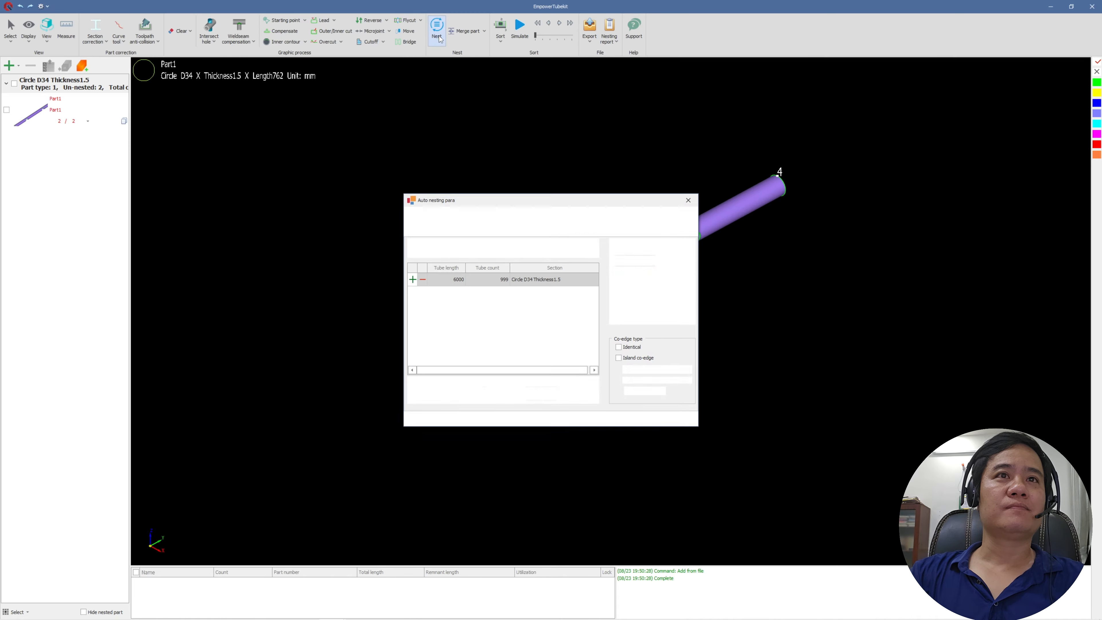
click(460, 280)
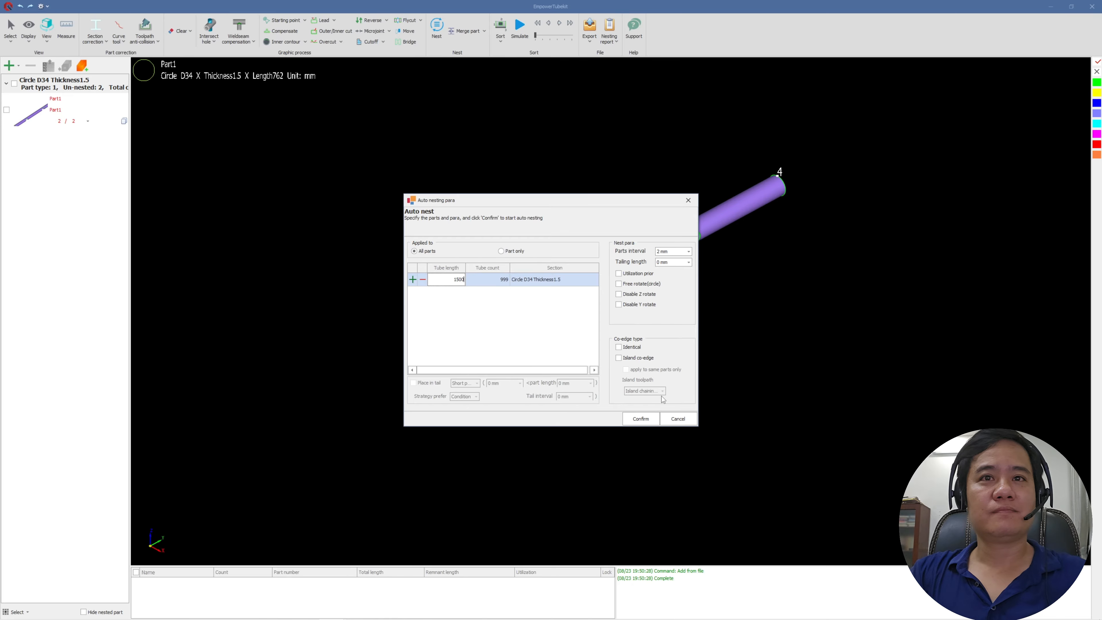
click(640, 418)
scroll(721, 335, down, 5)
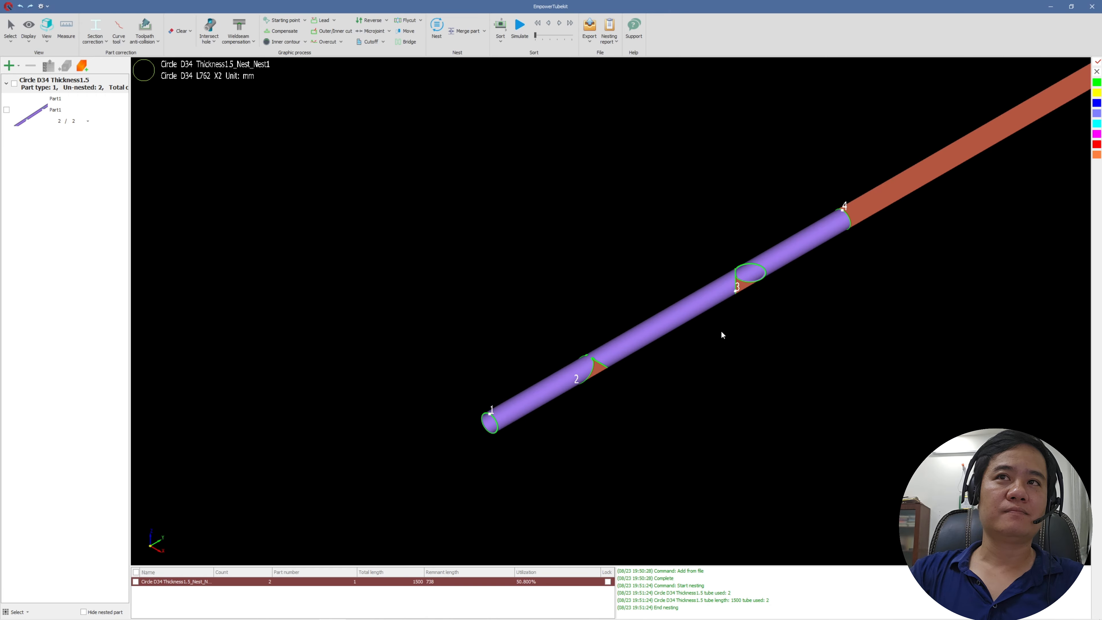
middle_drag(728, 327, 590, 301)
scroll(595, 297, up, 2)
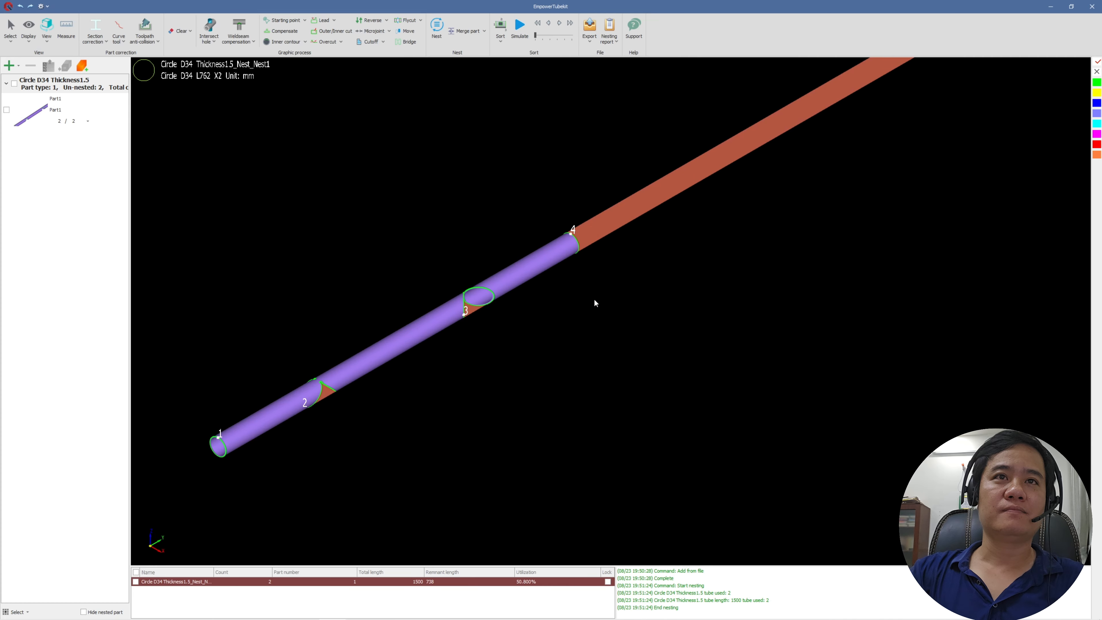
scroll(595, 297, down, 1)
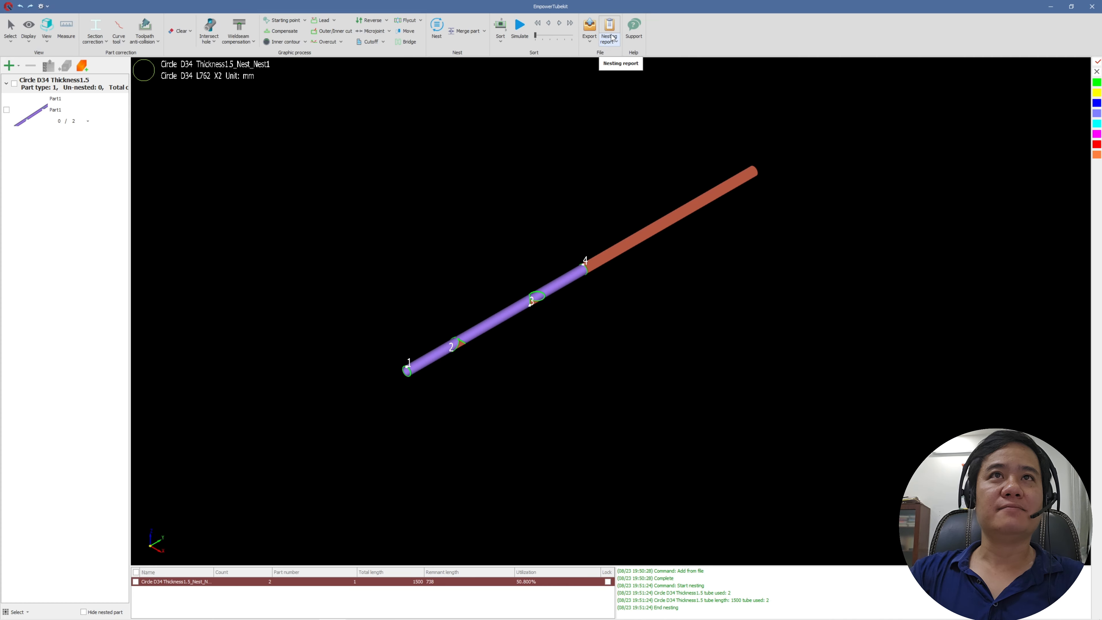
Step: Export the nesting results to the Desktop folder and minimize the nesting program to show the Desktop
click(589, 29)
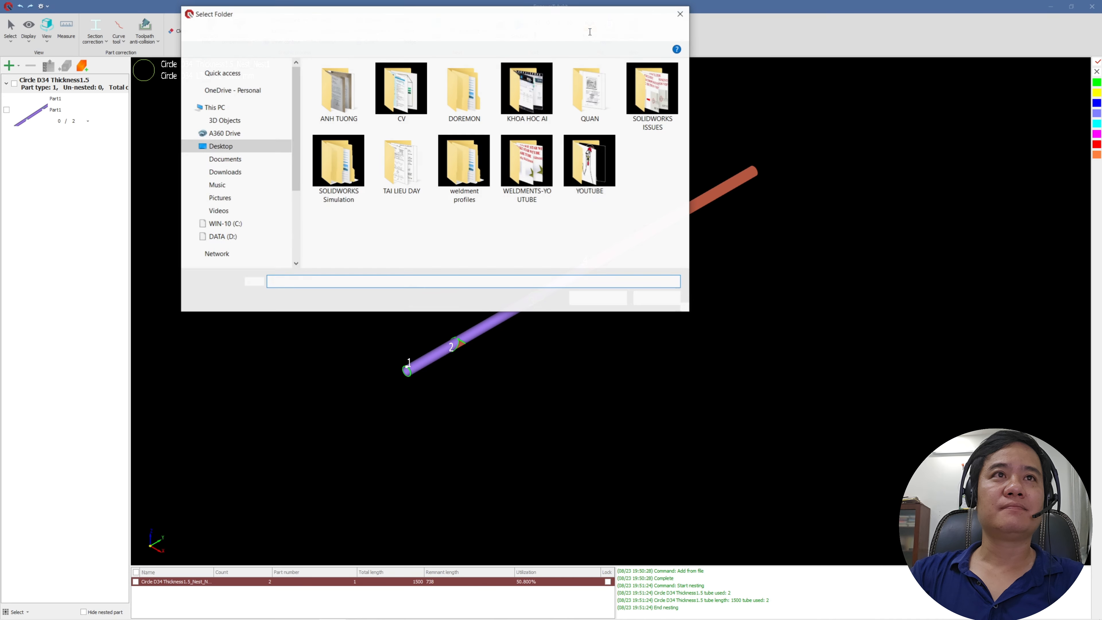
click(601, 297)
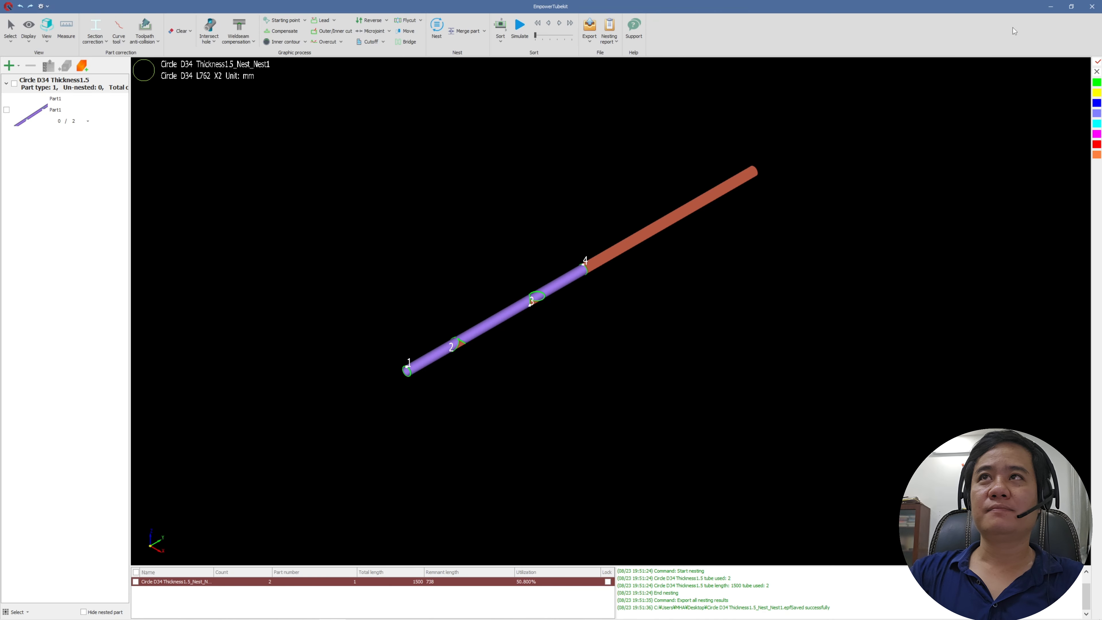
click(1055, 4)
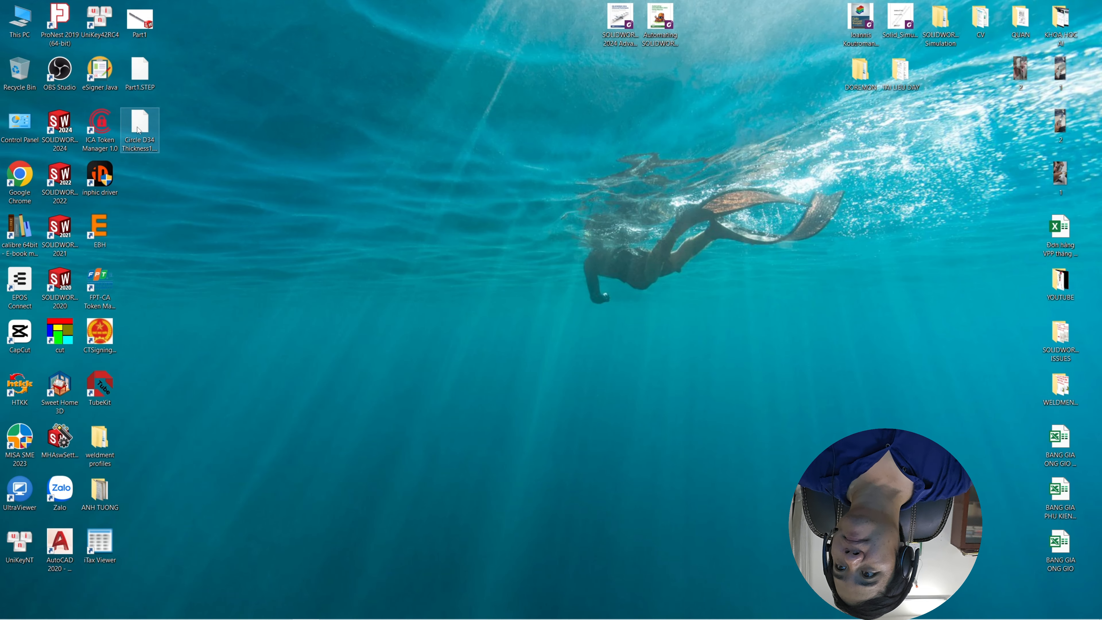